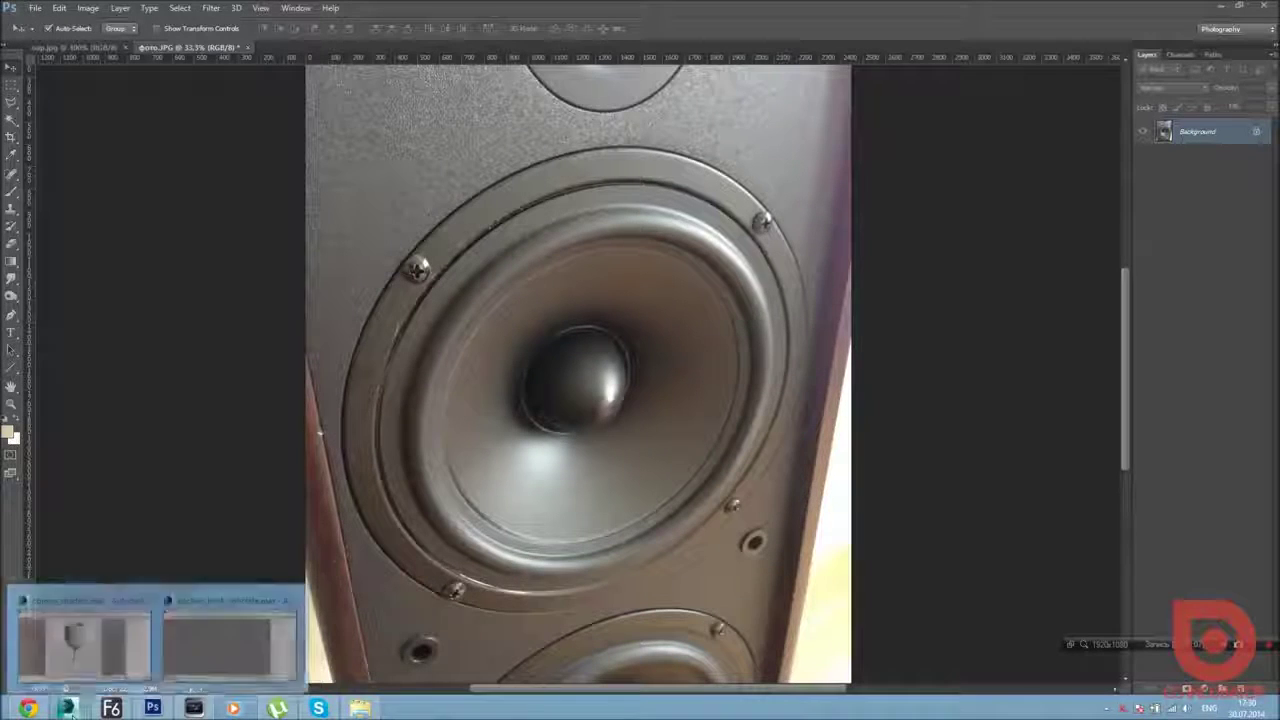
Start a Line spline in the Front viewport, placing its first profile point after viewing the reference photo.
{"action": "left_click", "coordinate": [230, 640]}
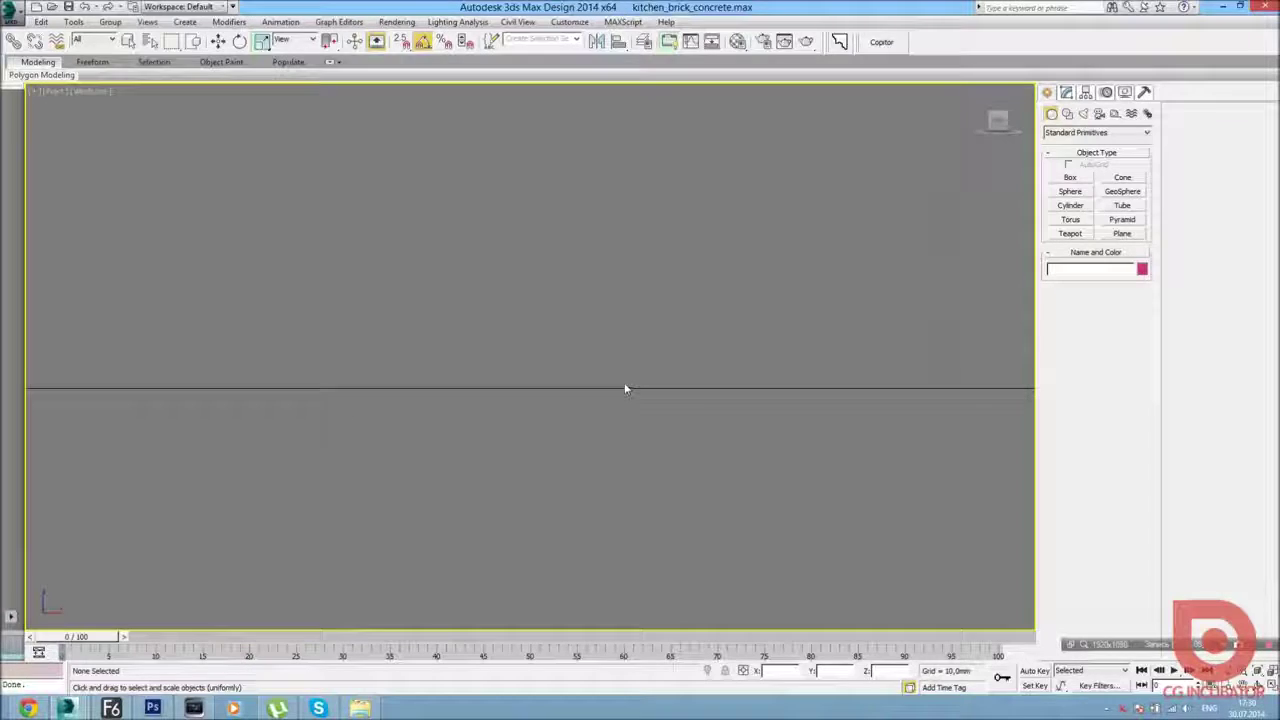
{"action": "key", "text": "alt+Tab"}
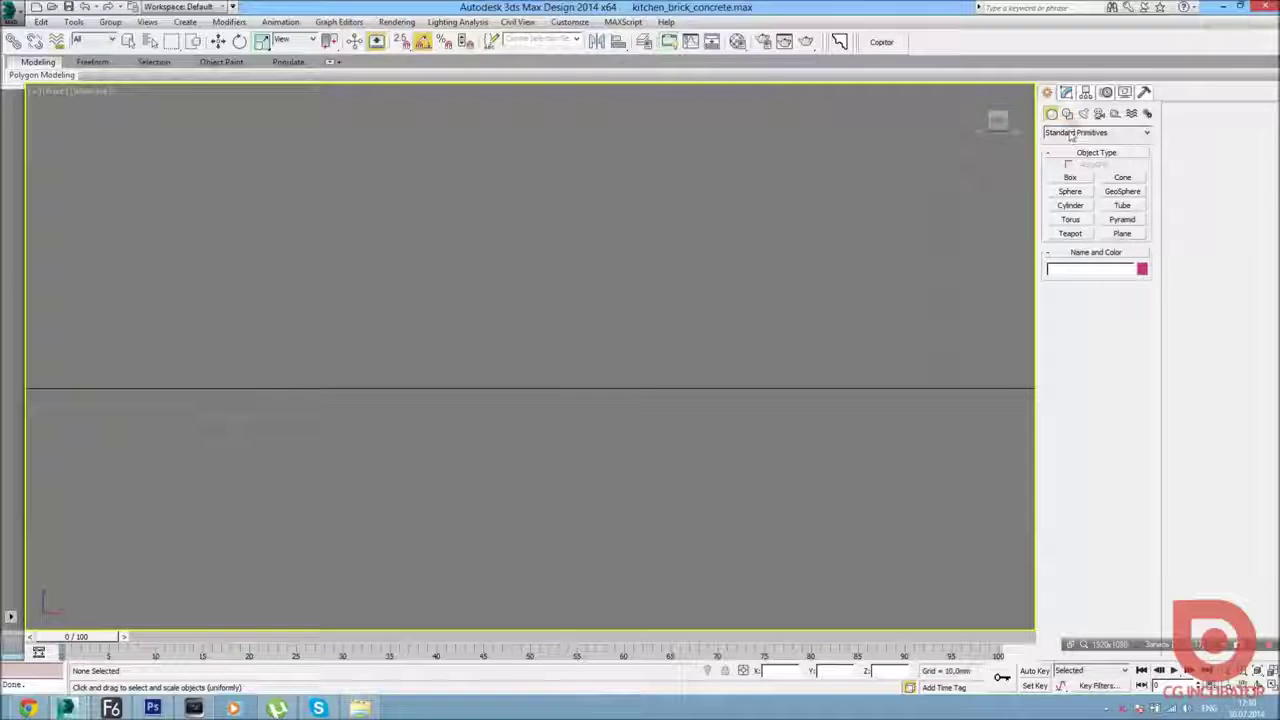
{"action": "left_click", "coordinate": [1067, 113]}
{"action": "left_click", "coordinate": [1070, 188]}
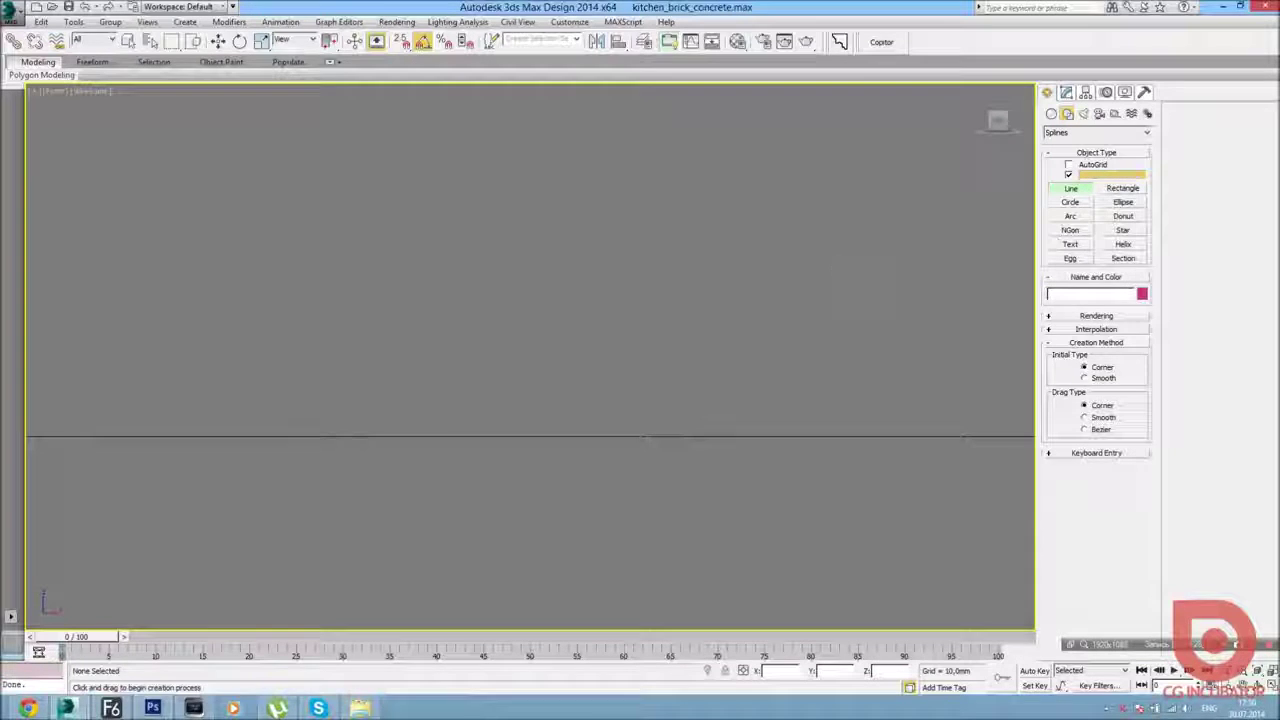
{"action": "left_click", "coordinate": [843, 291]}
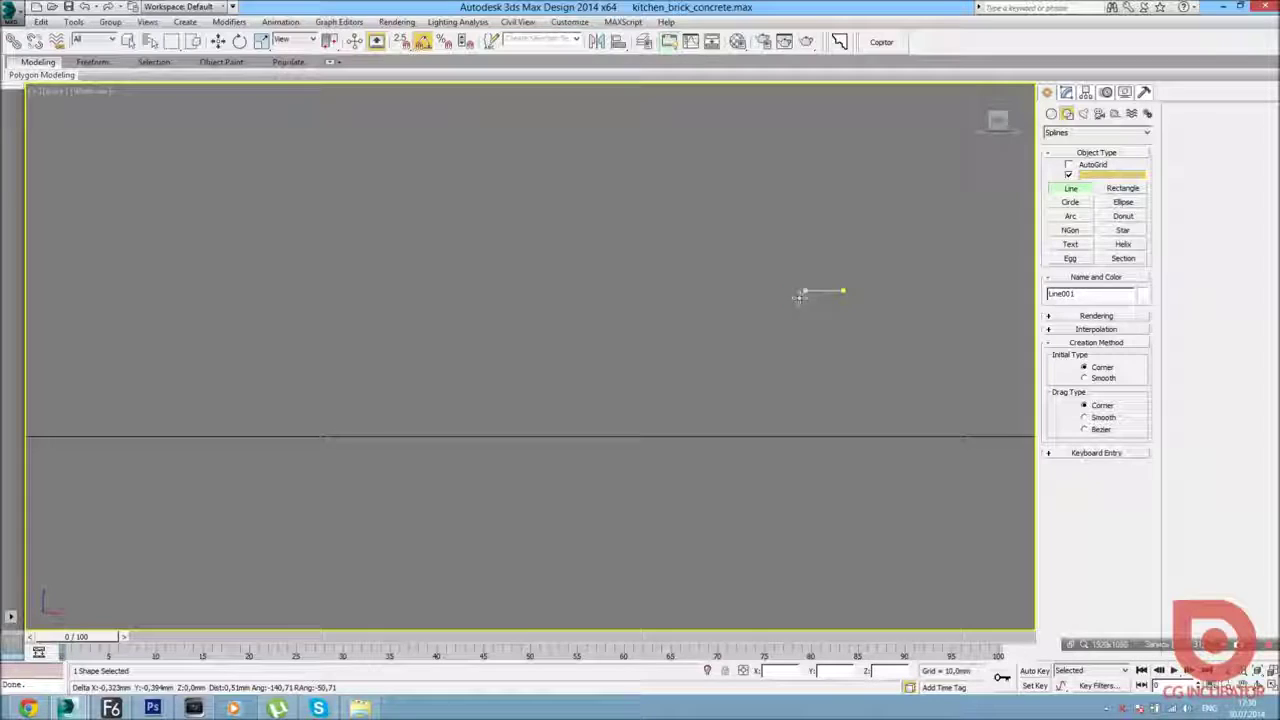
Add the remaining Line001 profile points stepping down-left to a low point, then finish the open line.
{"action": "left_click", "coordinate": [802, 295]}
{"action": "left_click", "coordinate": [758, 268]}
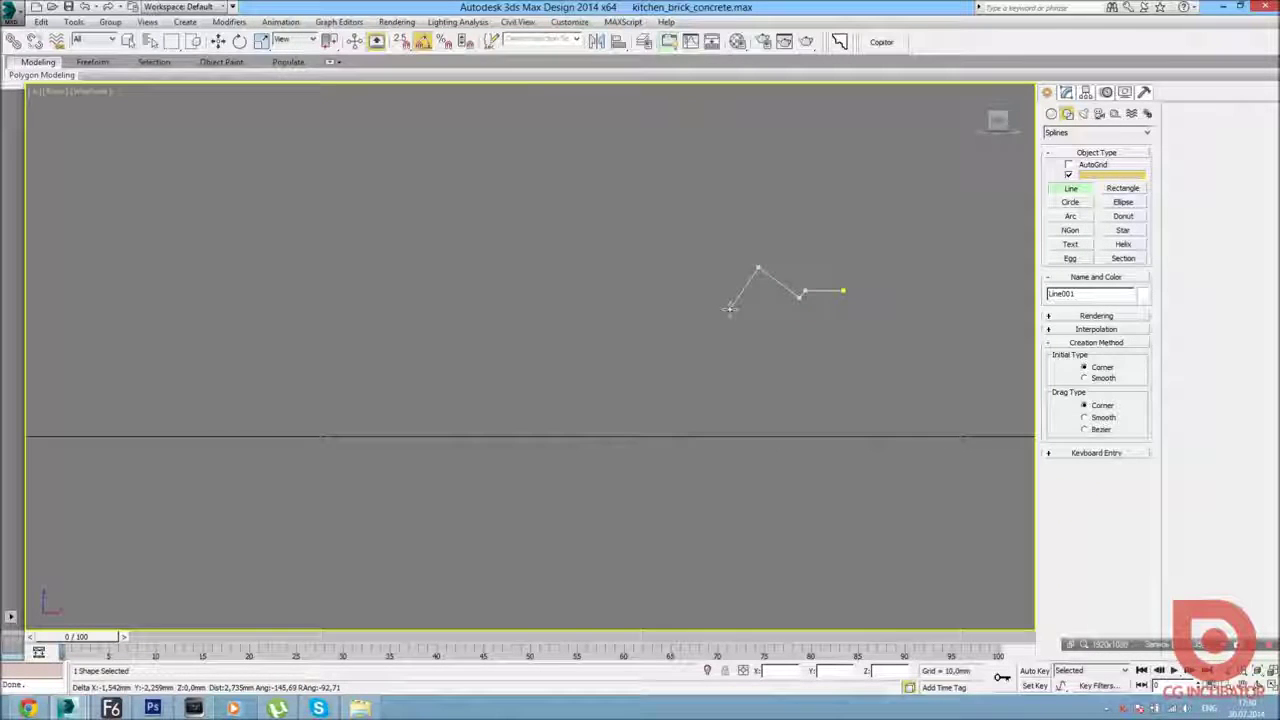
{"action": "left_click", "coordinate": [716, 312]}
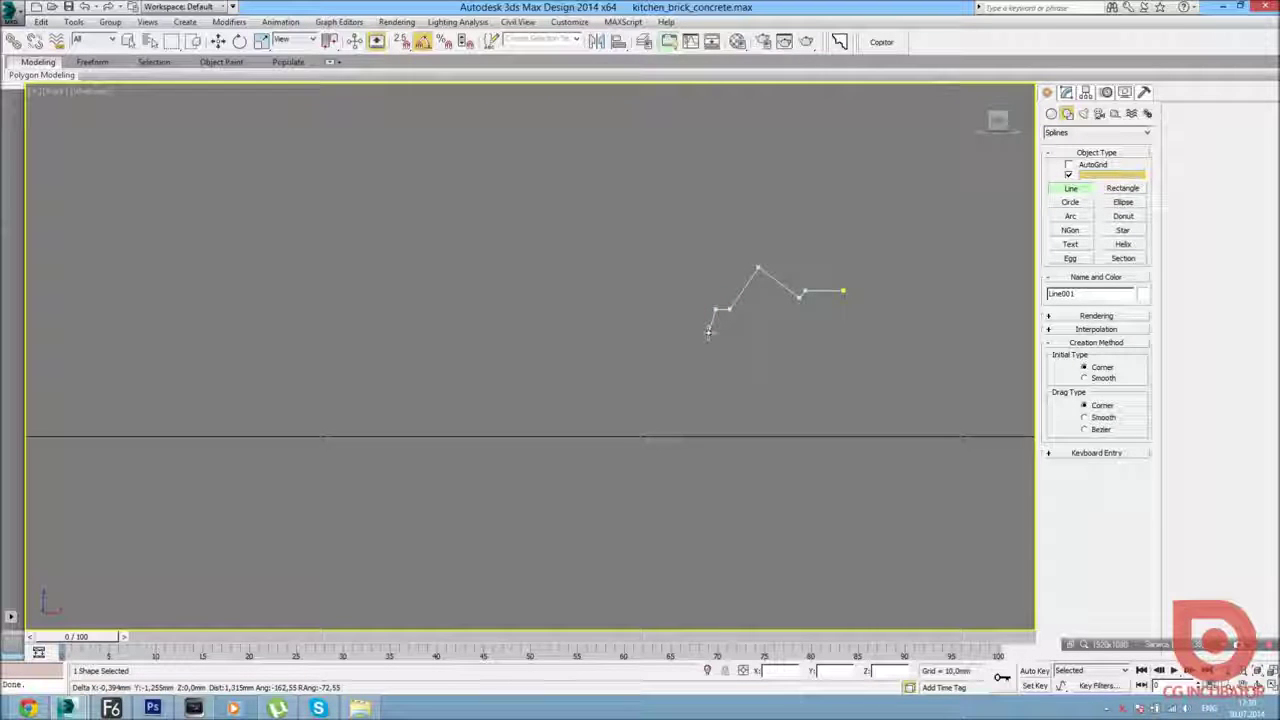
{"action": "left_click", "coordinate": [708, 332]}
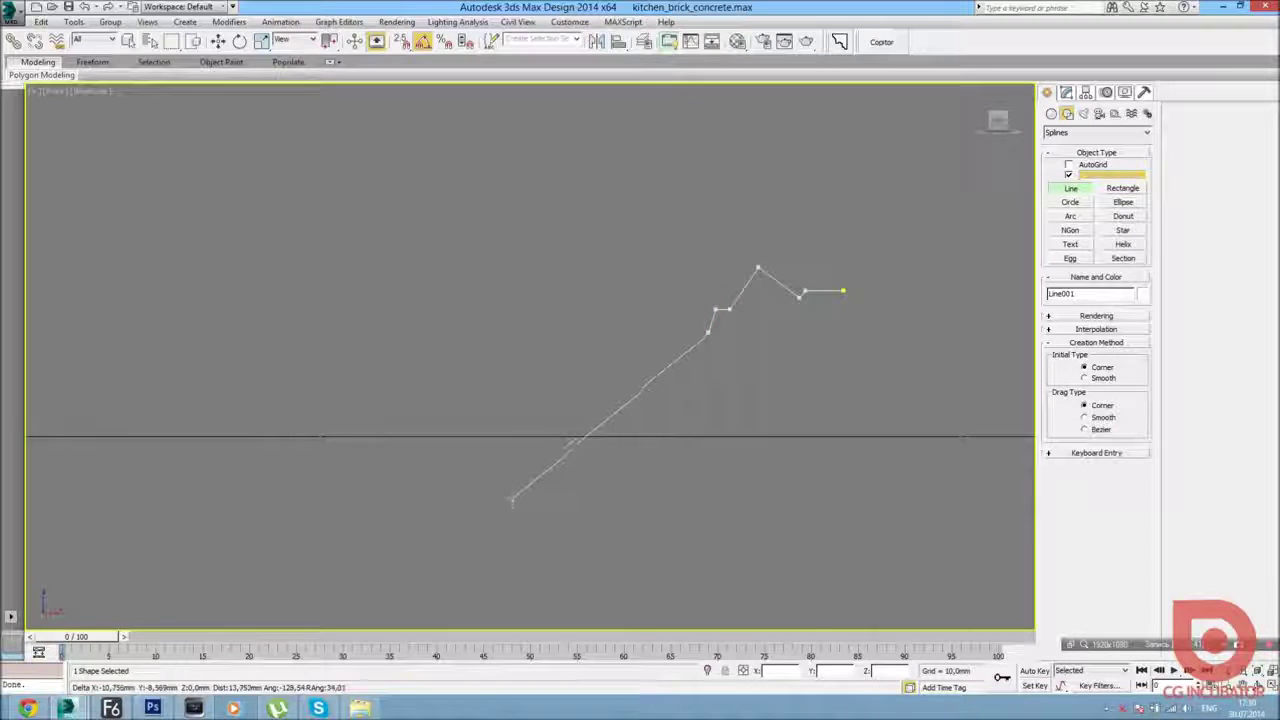
{"action": "left_click", "coordinate": [491, 505]}
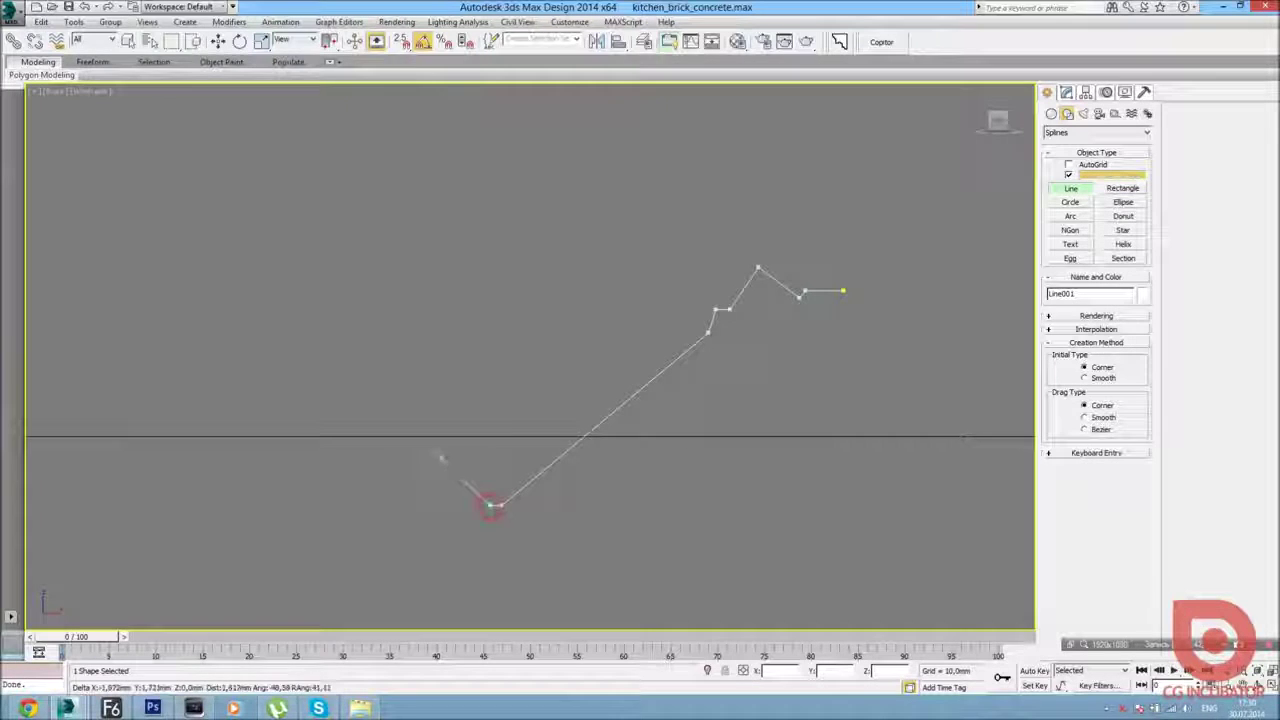
{"action": "right_click", "coordinate": [408, 415]}
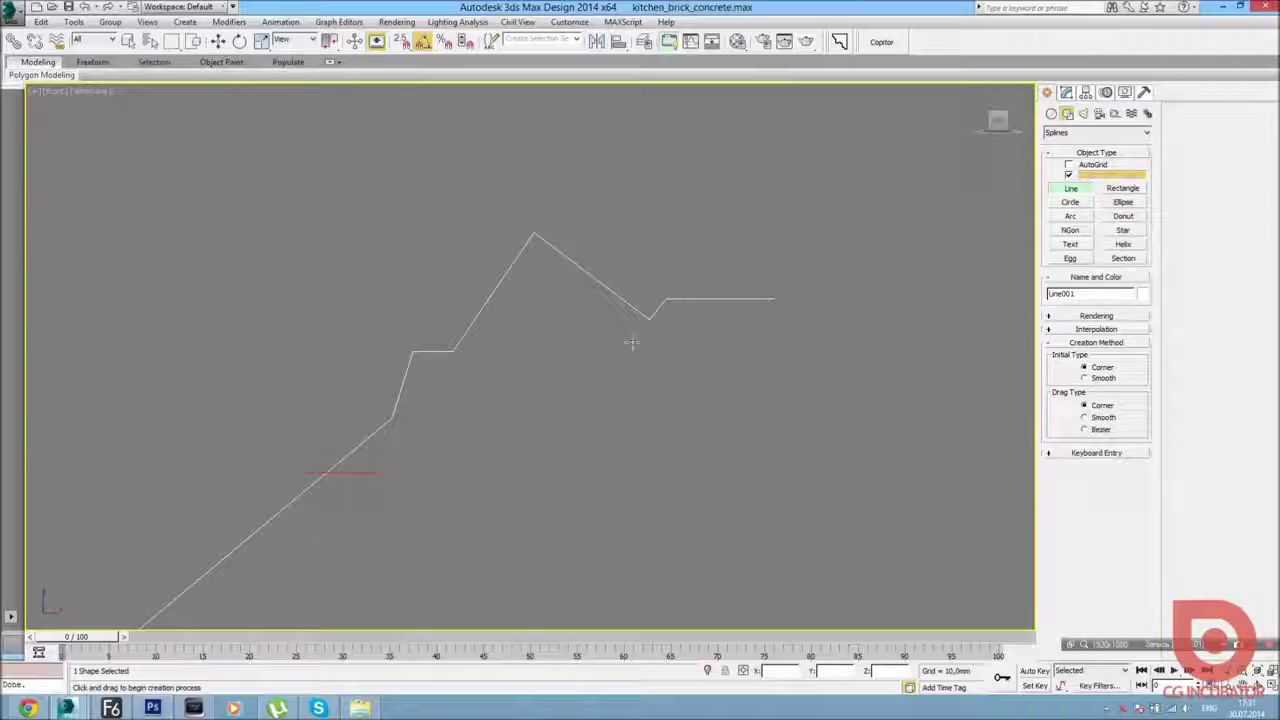
{"action": "scroll", "coordinate": [645, 318], "scroll_direction": "up", "scroll_amount": 3}
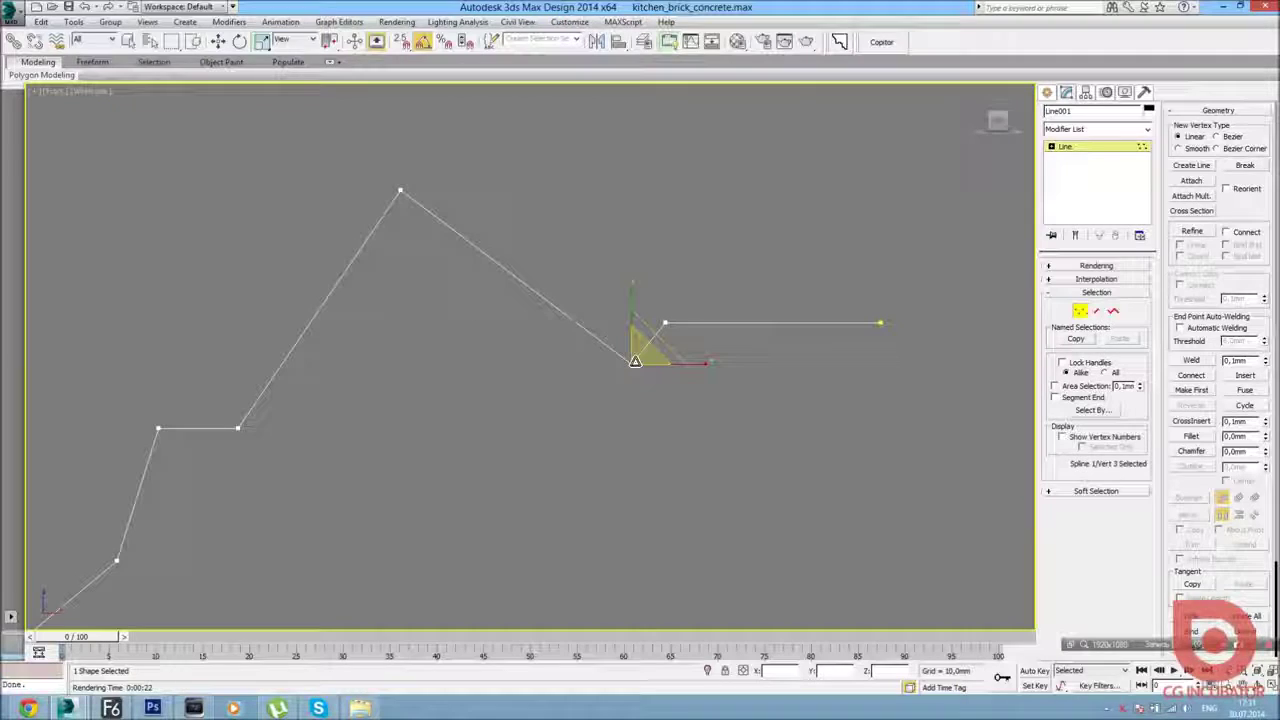
Delete the kink vertex, raise the top vertices and shift a pair of profile vertices left.
{"action": "key", "text": "Delete"}
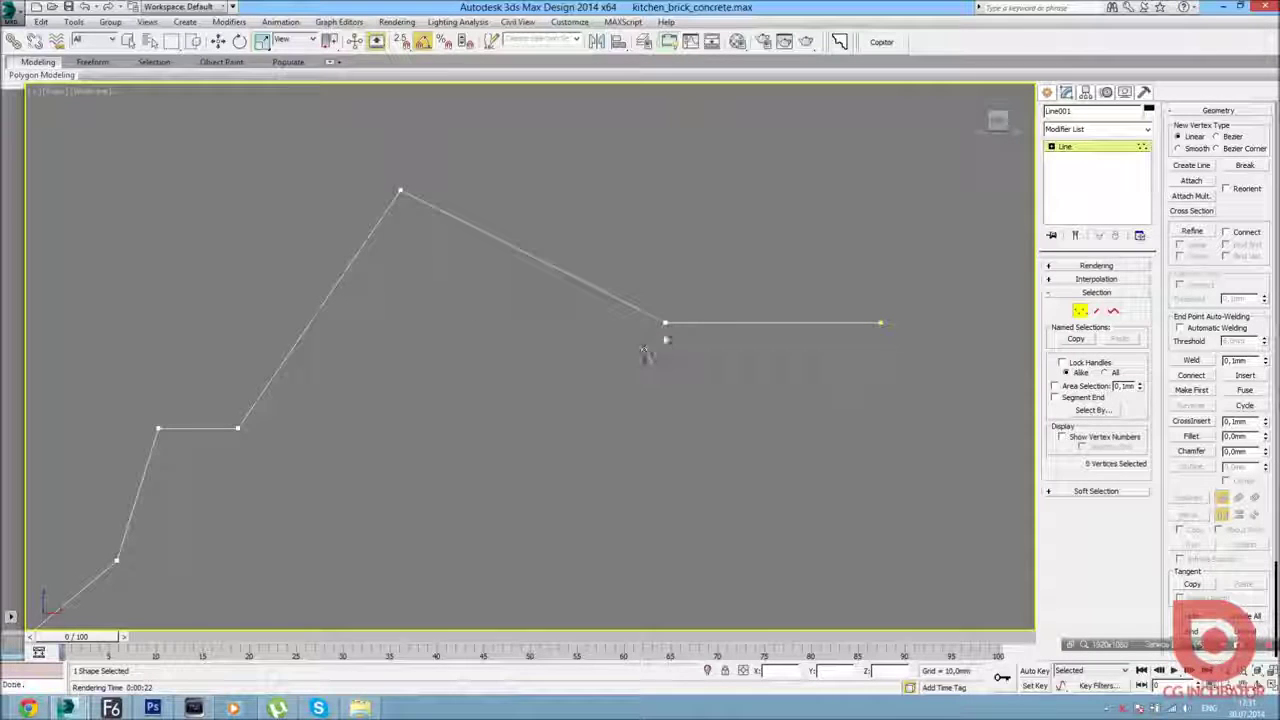
{"action": "scroll", "coordinate": [583, 340], "scroll_direction": "down", "scroll_amount": 3}
{"action": "left_click_drag", "start_coordinate": [527, 243], "coordinate": [530, 223]}
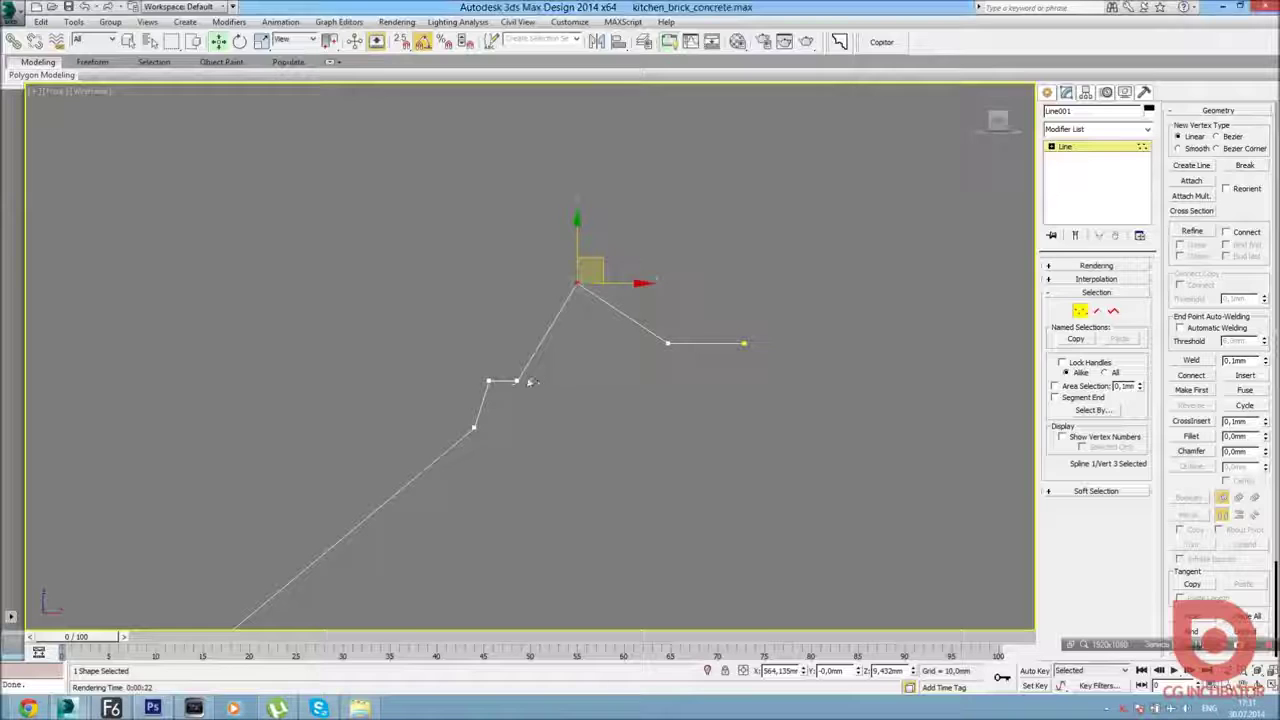
{"action": "left_click", "coordinate": [538, 372]}
{"action": "left_click_drag", "start_coordinate": [516, 350], "coordinate": [547, 368]}
{"action": "left_click", "coordinate": [577, 285]}
{"action": "left_click_drag", "start_coordinate": [577, 285], "coordinate": [577, 260]}
{"action": "left_click_drag", "start_coordinate": [482, 326], "coordinate": [548, 484]}
{"action": "scroll", "coordinate": [566, 463], "scroll_direction": "down", "scroll_amount": 2}
{"action": "left_click_drag", "start_coordinate": [623, 388], "coordinate": [600, 389]}
{"action": "left_click", "coordinate": [602, 312]}
Straighten a profile segment vertically and snap the lower vertex onto the upper one.
{"action": "middle_click_drag", "start_coordinate": [579, 387], "coordinate": [586, 371]}
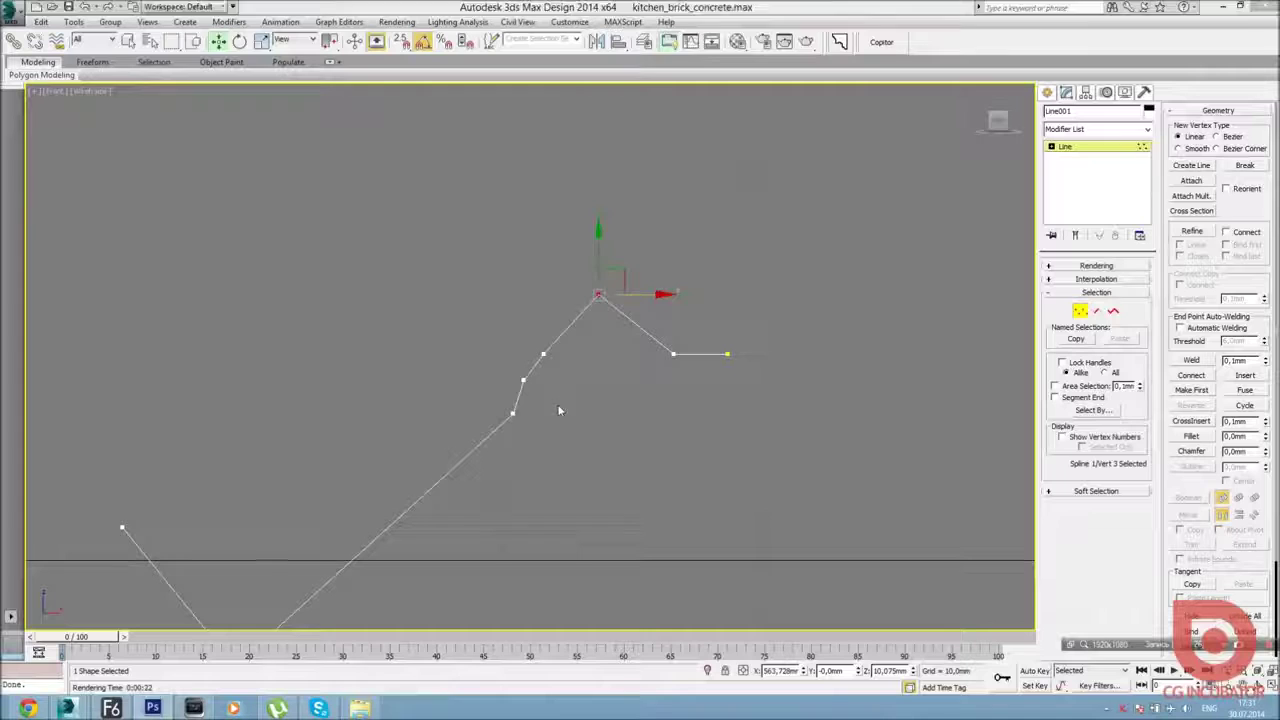
{"action": "scroll", "coordinate": [530, 370], "scroll_direction": "up", "scroll_amount": 5}
{"action": "left_click", "coordinate": [530, 360]}
{"action": "left_click_drag", "start_coordinate": [530, 358], "coordinate": [510, 341]}
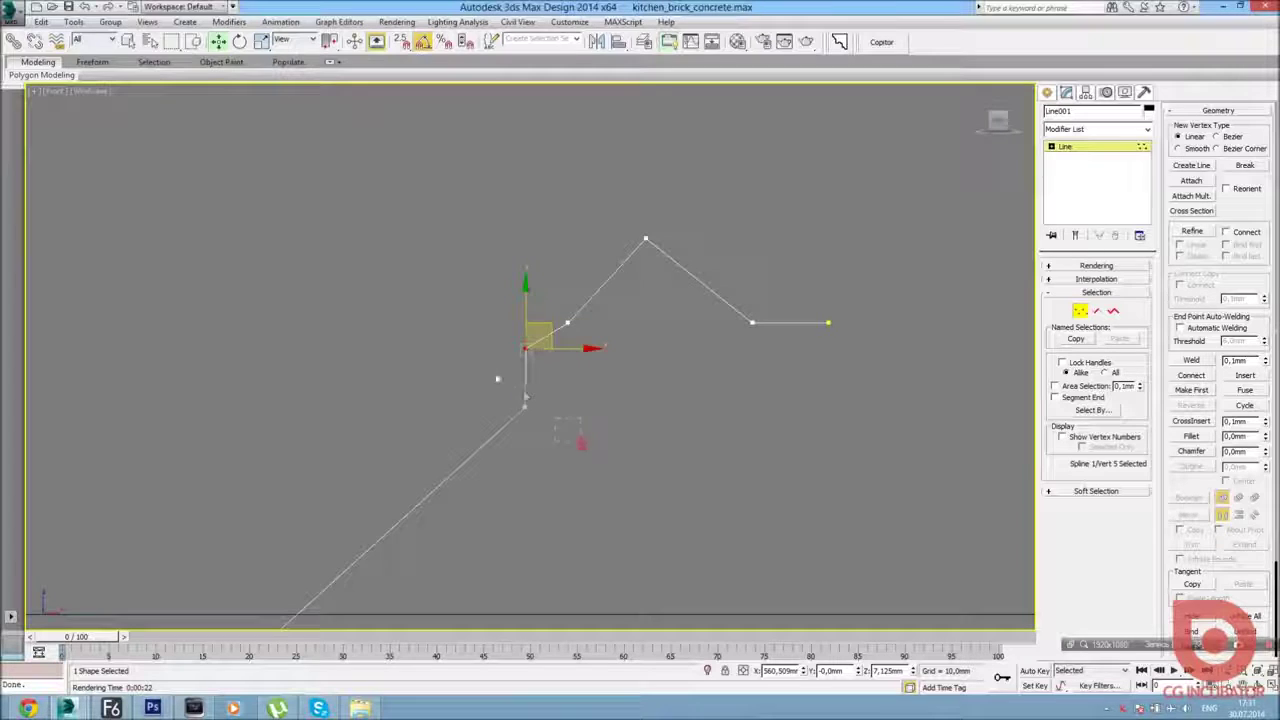
{"action": "scroll", "coordinate": [535, 382], "scroll_direction": "up", "scroll_amount": 3}
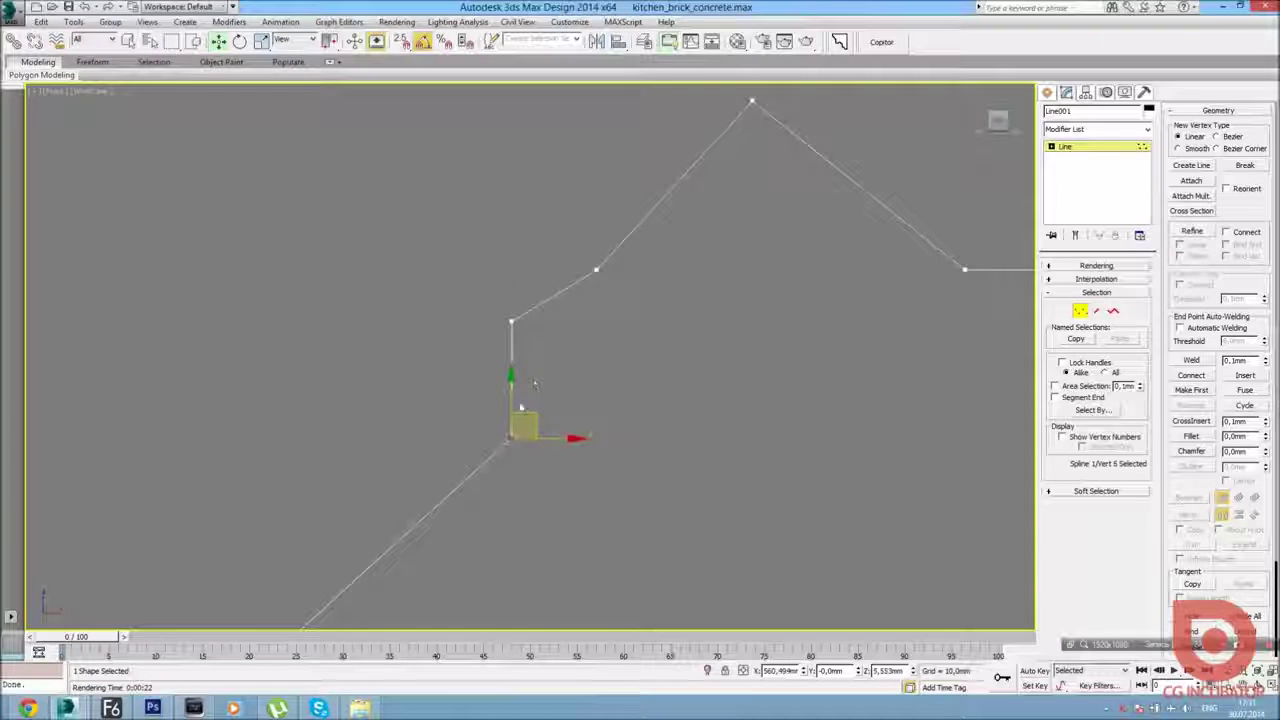
{"action": "left_click_drag", "start_coordinate": [562, 438], "coordinate": [512, 335]}
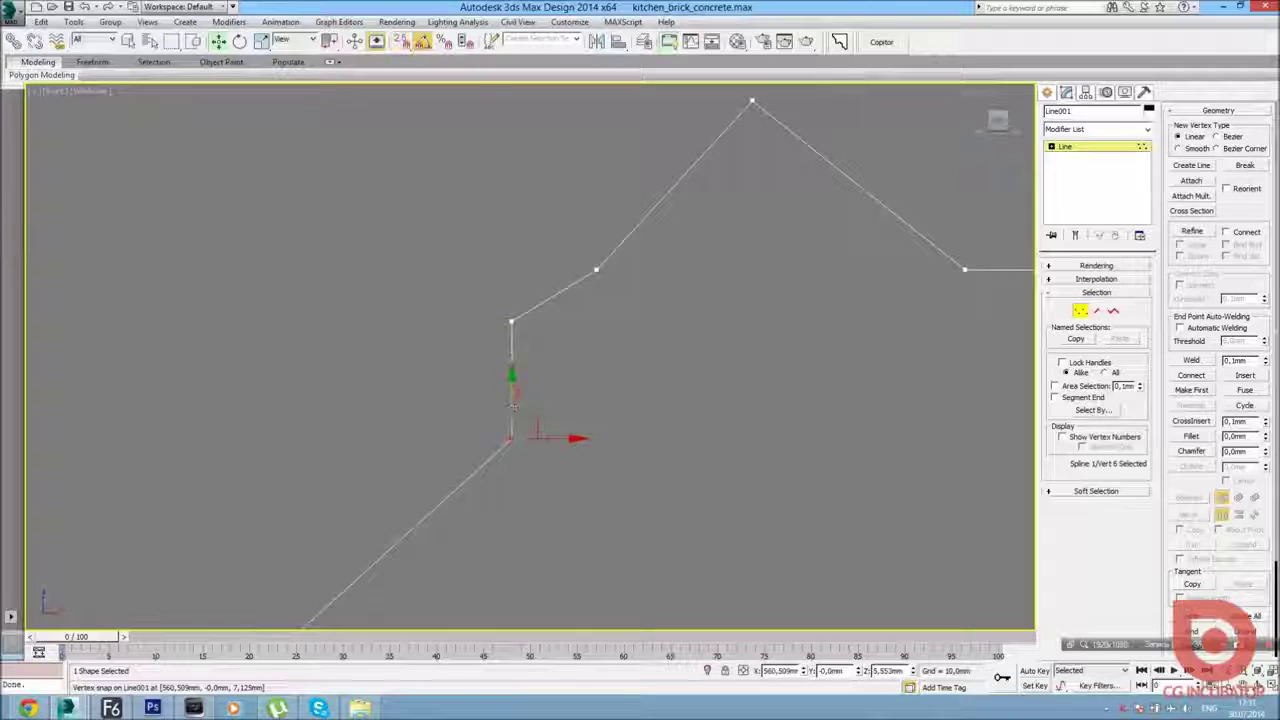
{"action": "scroll", "coordinate": [514, 334], "scroll_direction": "down", "scroll_amount": 3}
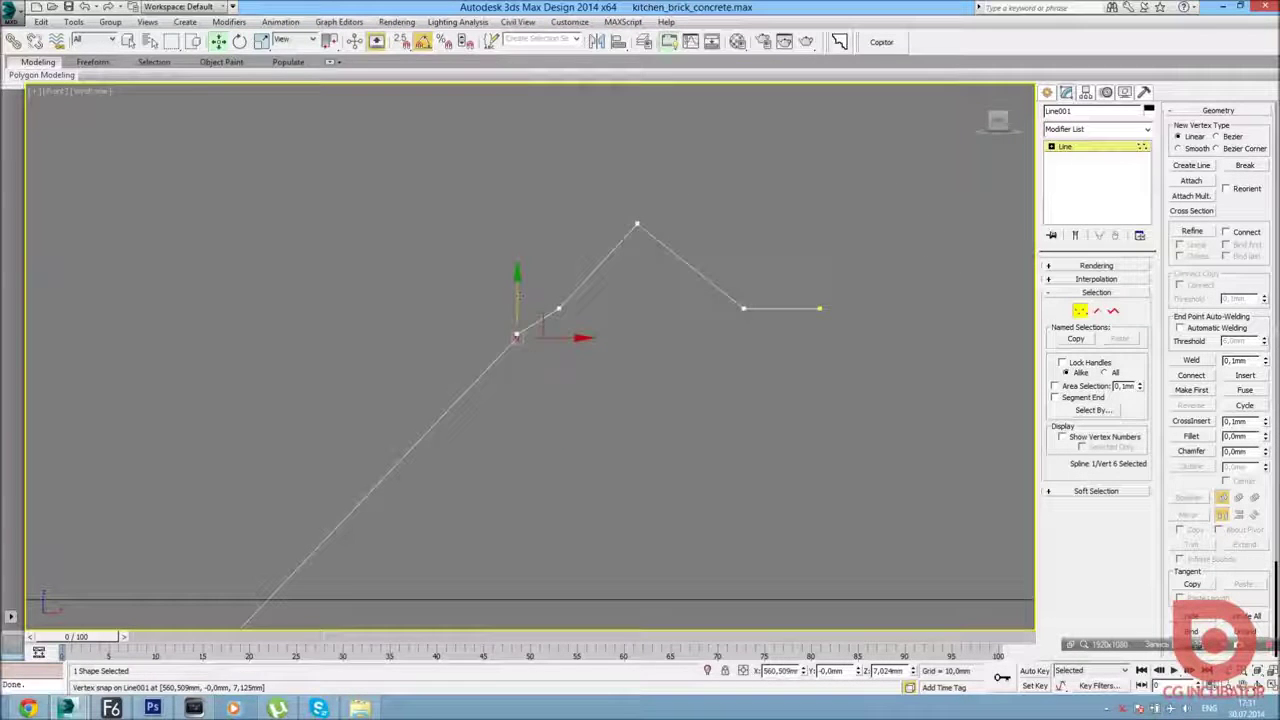
{"action": "key", "text": "alt+Tab"}
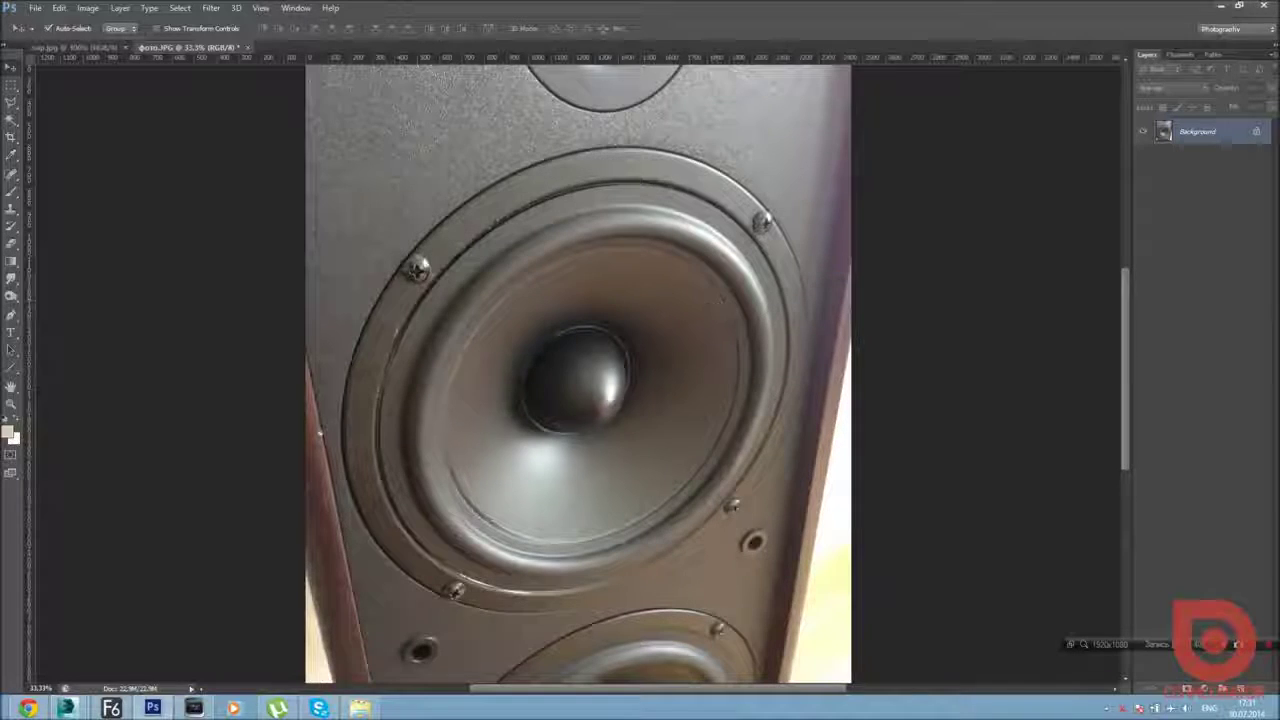
{"action": "key", "text": "alt+Tab"}
{"action": "scroll", "coordinate": [770, 250], "scroll_direction": "down", "scroll_amount": 2}
{"action": "mouse_move", "coordinate": [350, 545]}
{"action": "left_mouse_down"}
{"action": "mouse_move", "coordinate": [417, 477]}
{"action": "mouse_move", "coordinate": [403, 484]}
{"action": "left_mouse_up"}
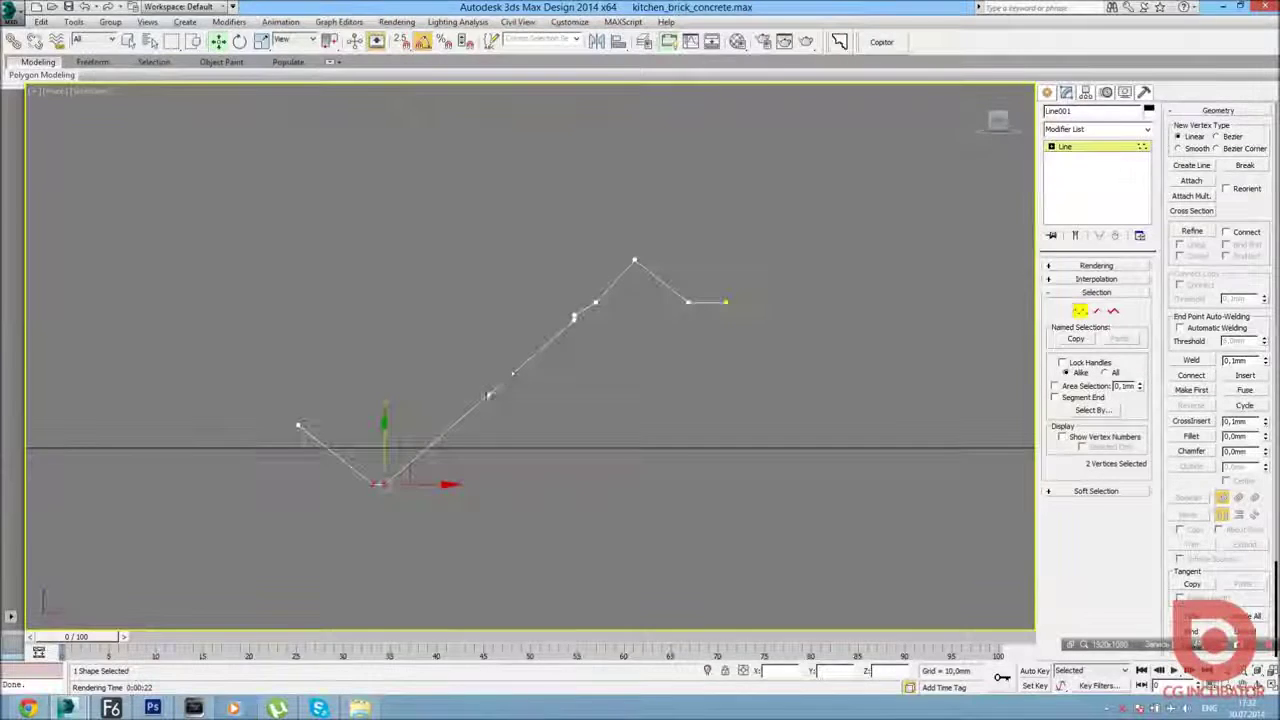
Move a vertex up and insert two vertices near the ends of the flat segment.
{"action": "key", "text": "alt+Tab"}
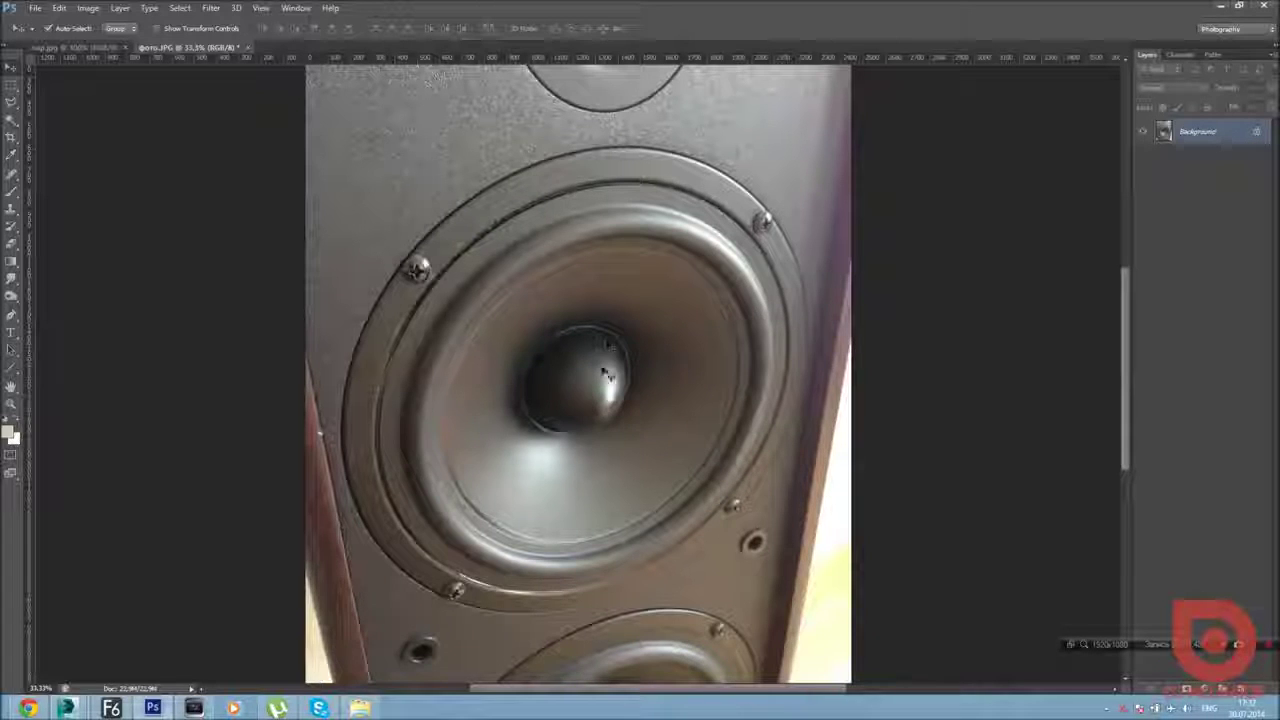
{"action": "key", "text": "alt+Tab"}
{"action": "key", "text": "alt+Tab"}
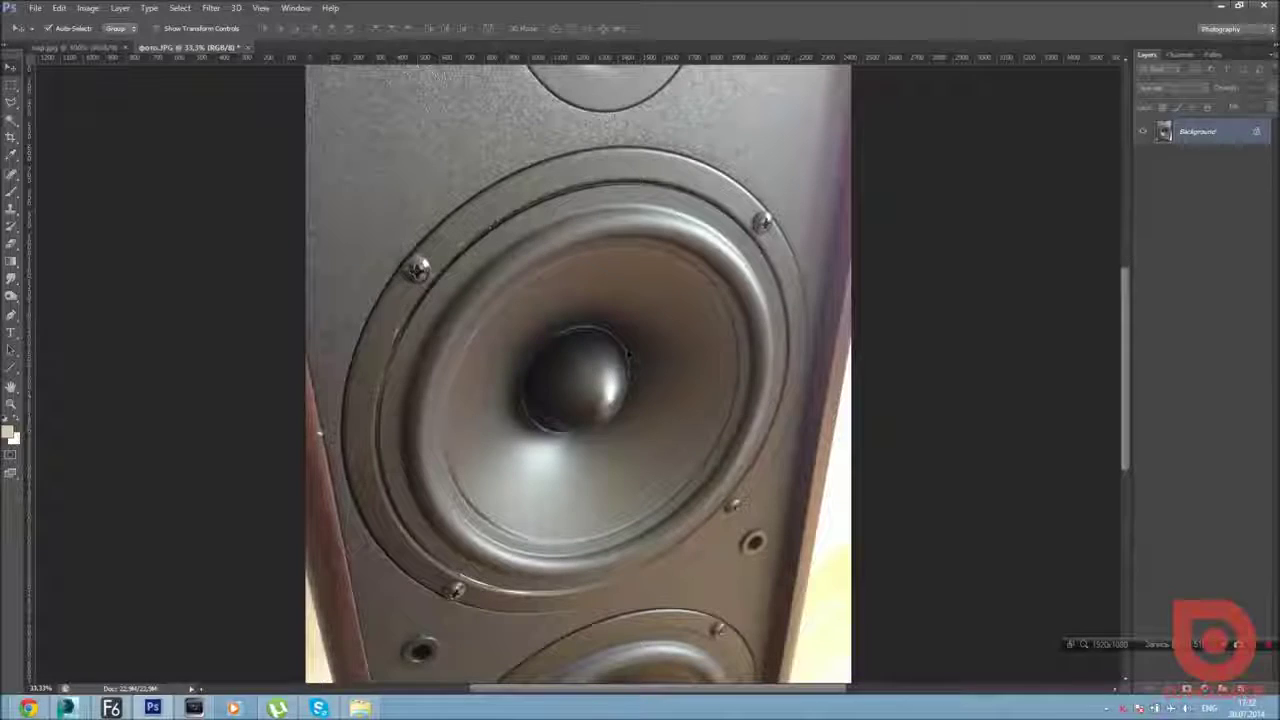
{"action": "key", "text": "alt+Tab"}
{"action": "left_click_drag", "start_coordinate": [386, 531], "coordinate": [444, 362]}
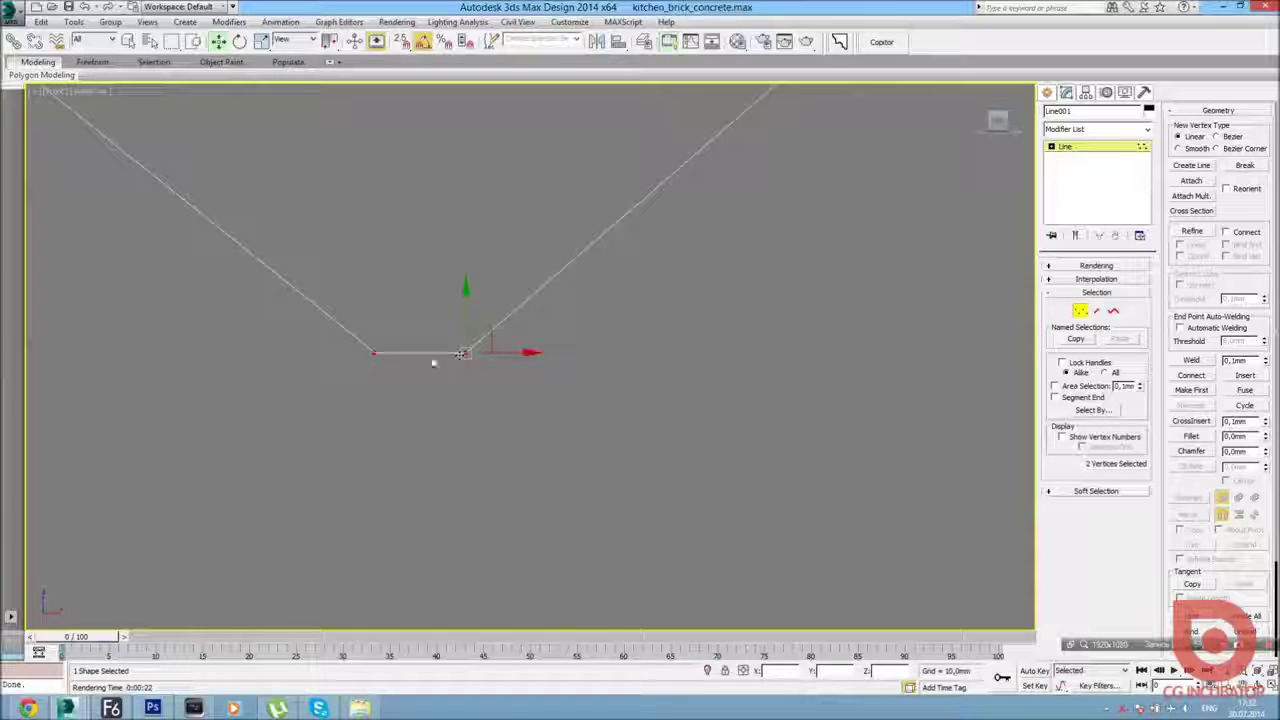
{"action": "left_click", "coordinate": [1192, 231]}
{"action": "scroll", "coordinate": [385, 378], "scroll_direction": "up", "scroll_amount": 3}
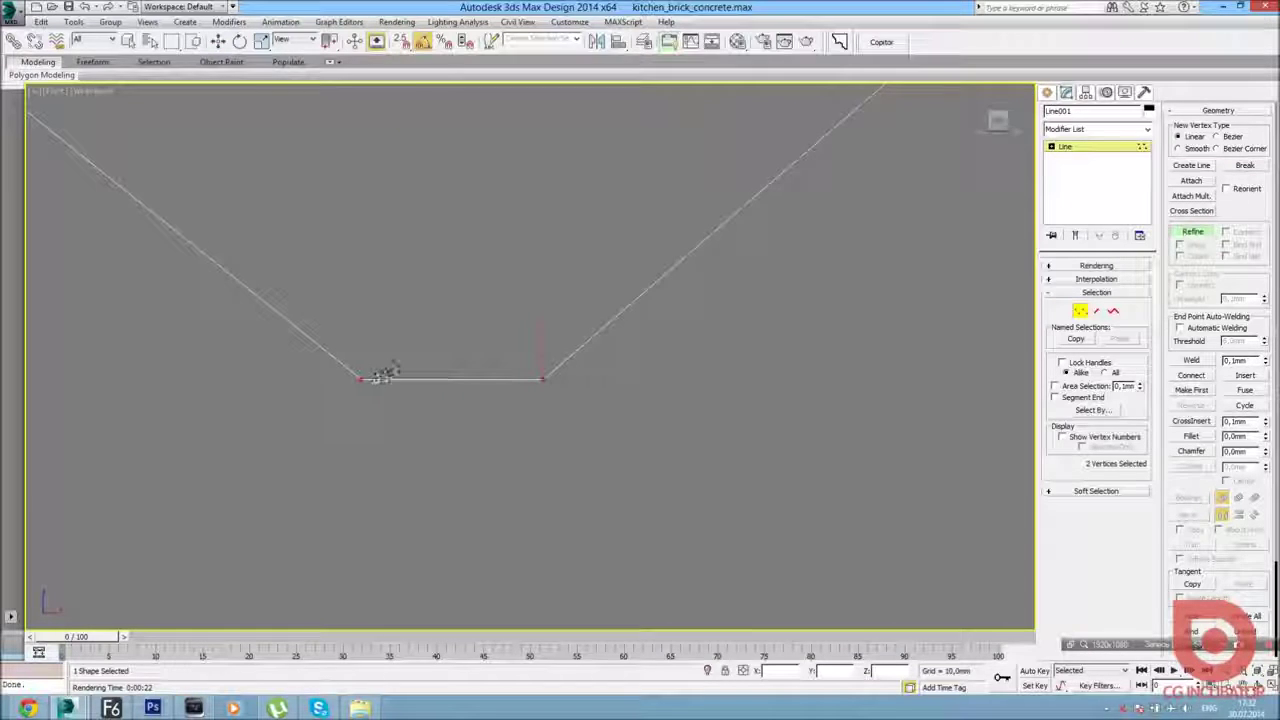
{"action": "left_click", "coordinate": [386, 378]}
{"action": "left_click", "coordinate": [523, 378]}
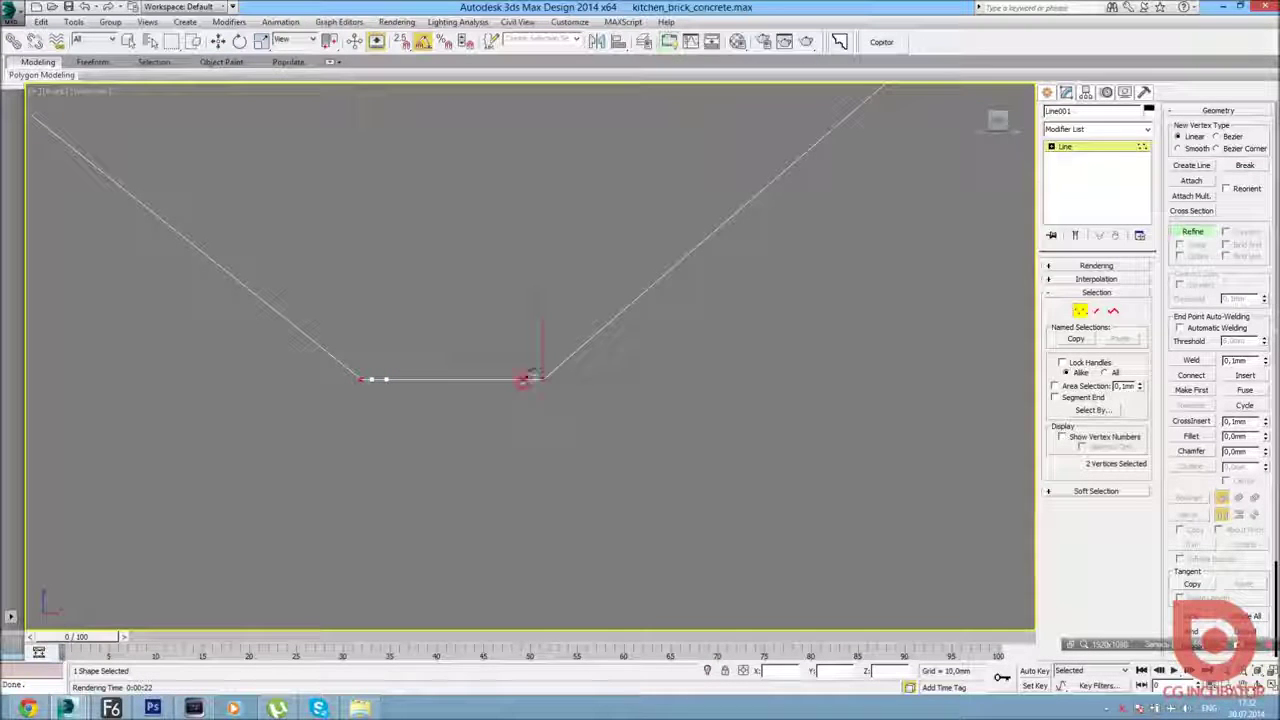
{"action": "right_click", "coordinate": [523, 416]}
Select the flat segment's end vertices and shift the two lower vertices left.
{"action": "left_click", "coordinate": [370, 379]}
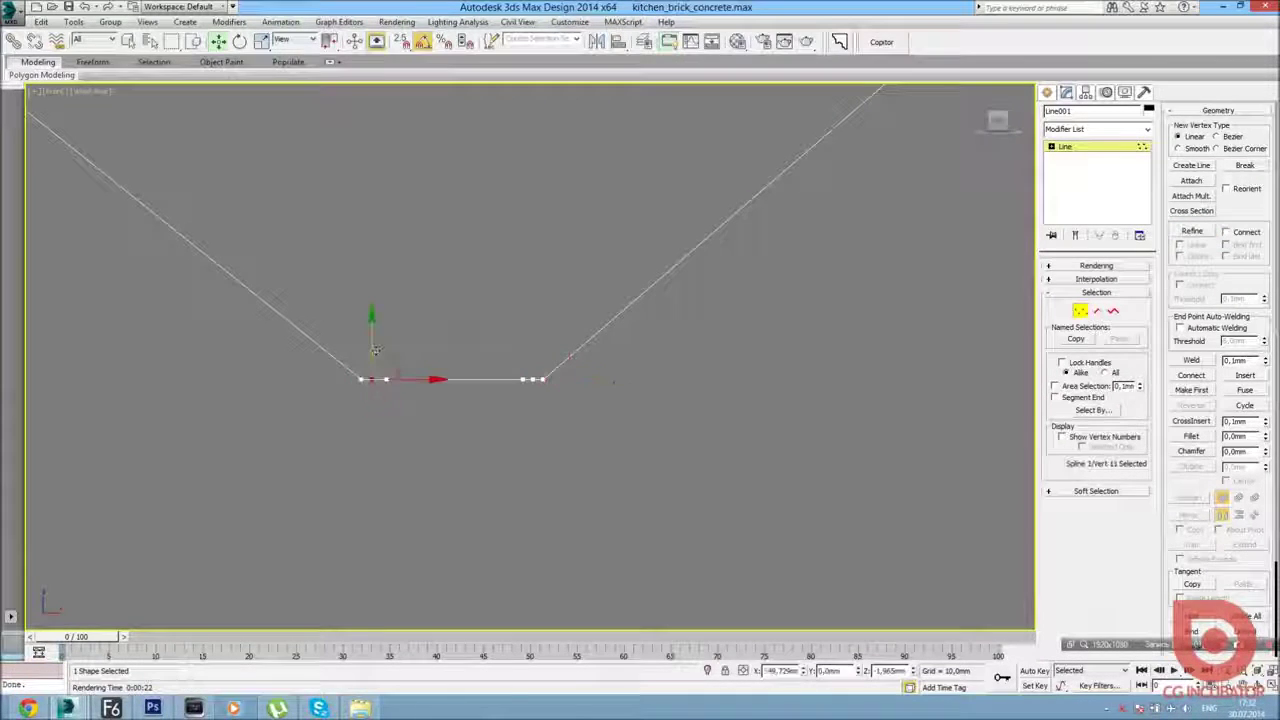
{"action": "left_click", "coordinate": [528, 379]}
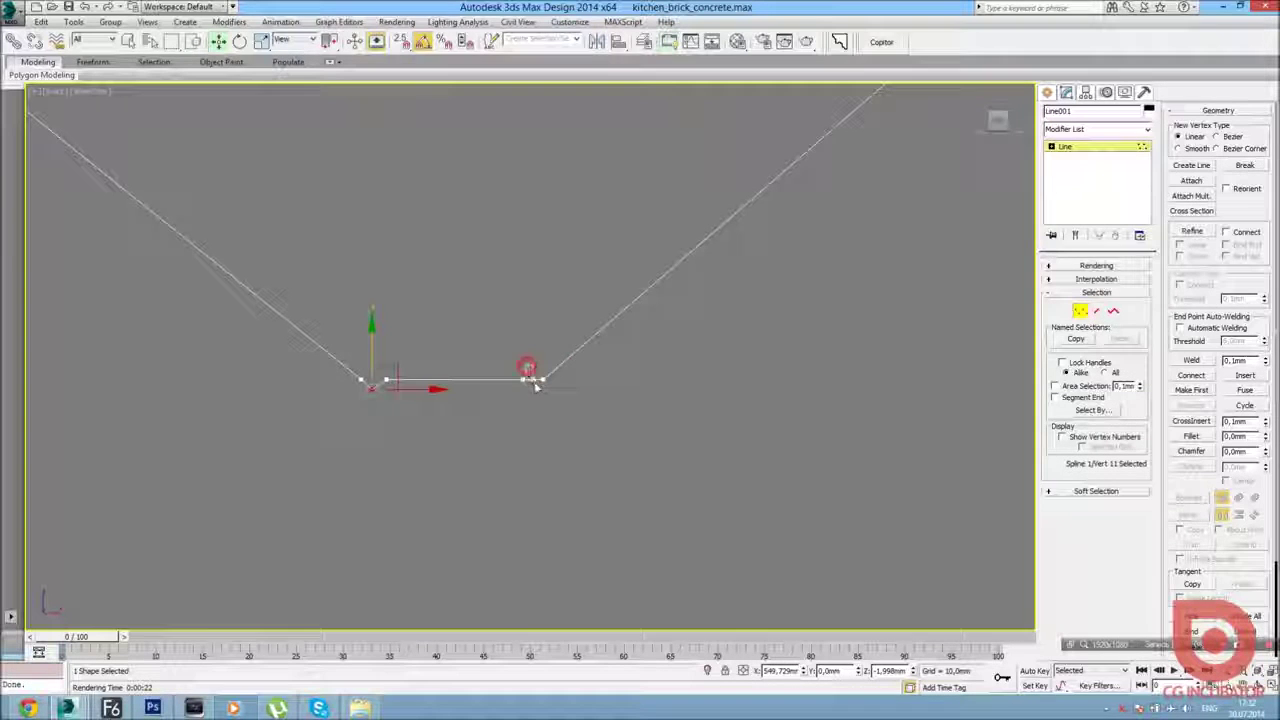
{"action": "scroll", "coordinate": [480, 450], "scroll_direction": "down", "scroll_amount": 3}
{"action": "key", "text": "alt+Tab"}
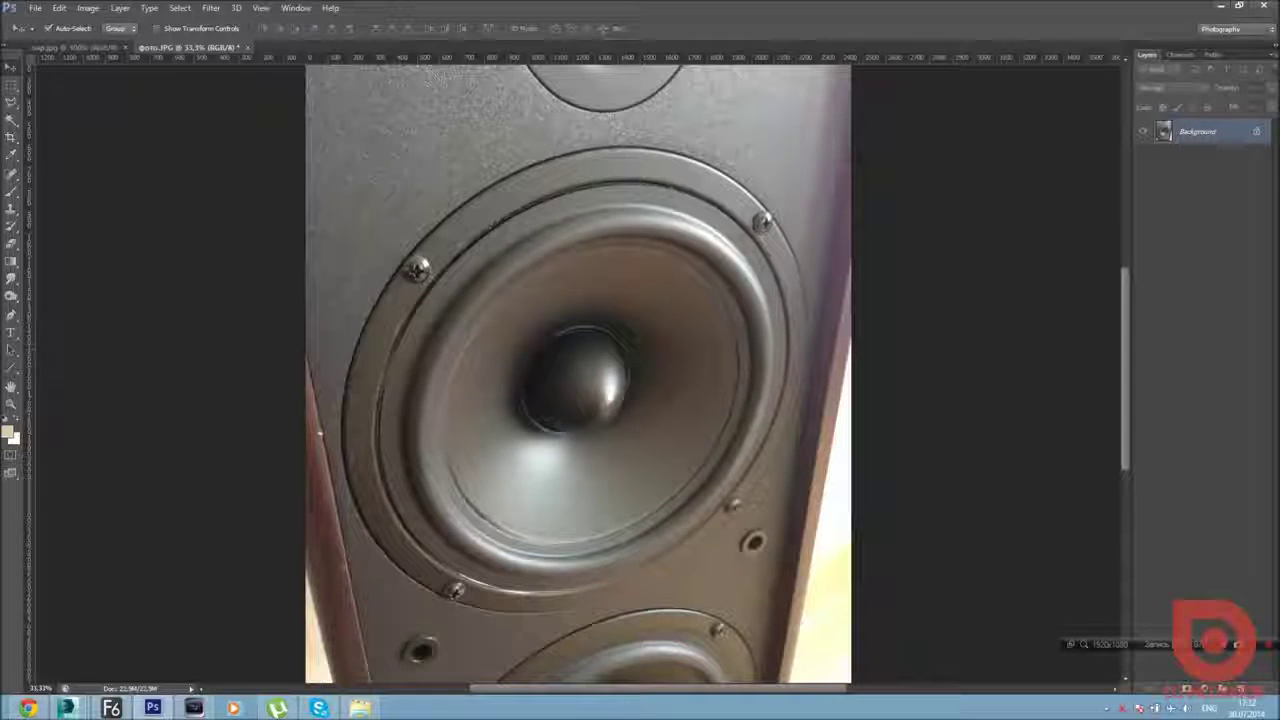
{"action": "key", "text": "alt+Tab"}
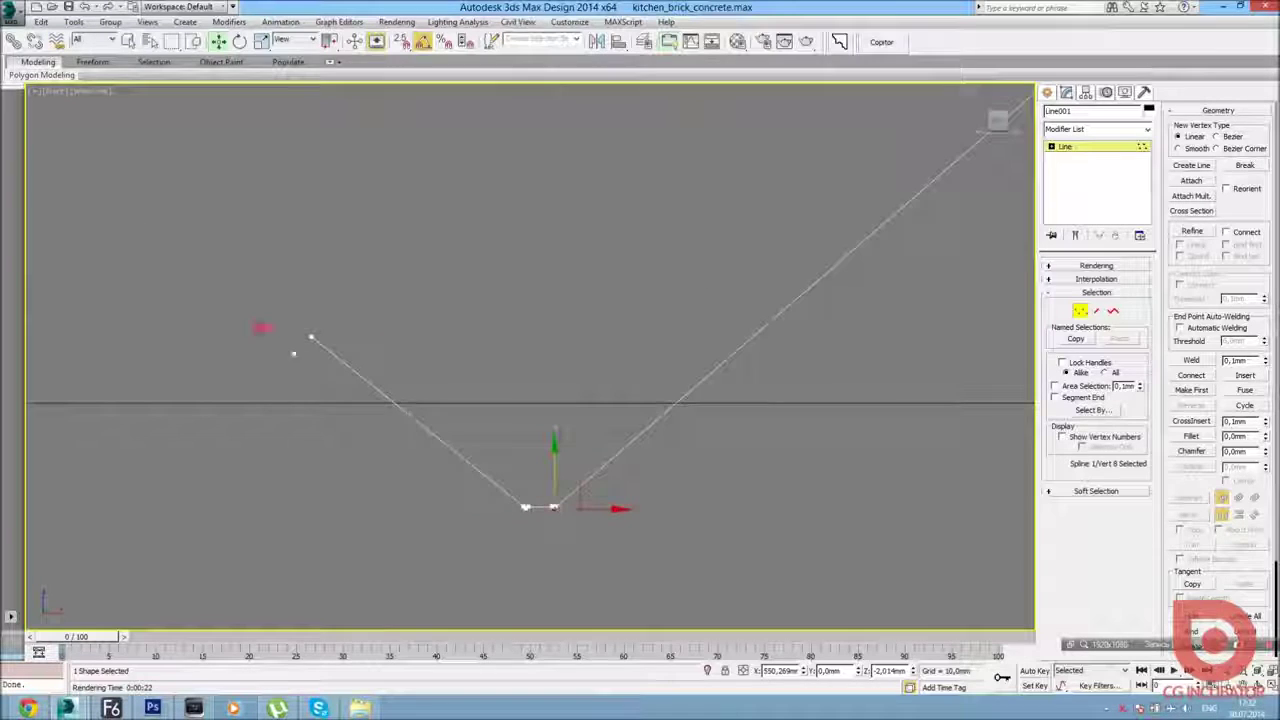
{"action": "scroll", "coordinate": [466, 463], "scroll_direction": "down", "scroll_amount": 4}
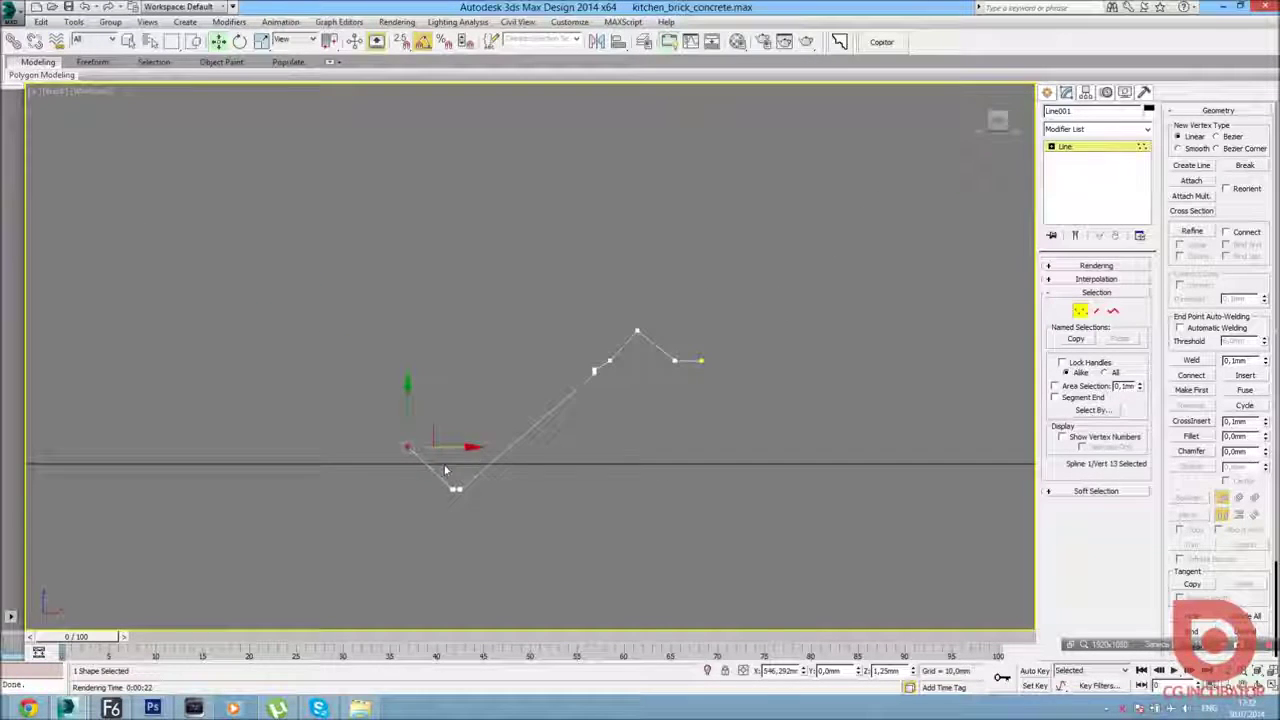
{"action": "left_click_drag", "start_coordinate": [332, 433], "coordinate": [334, 434]}
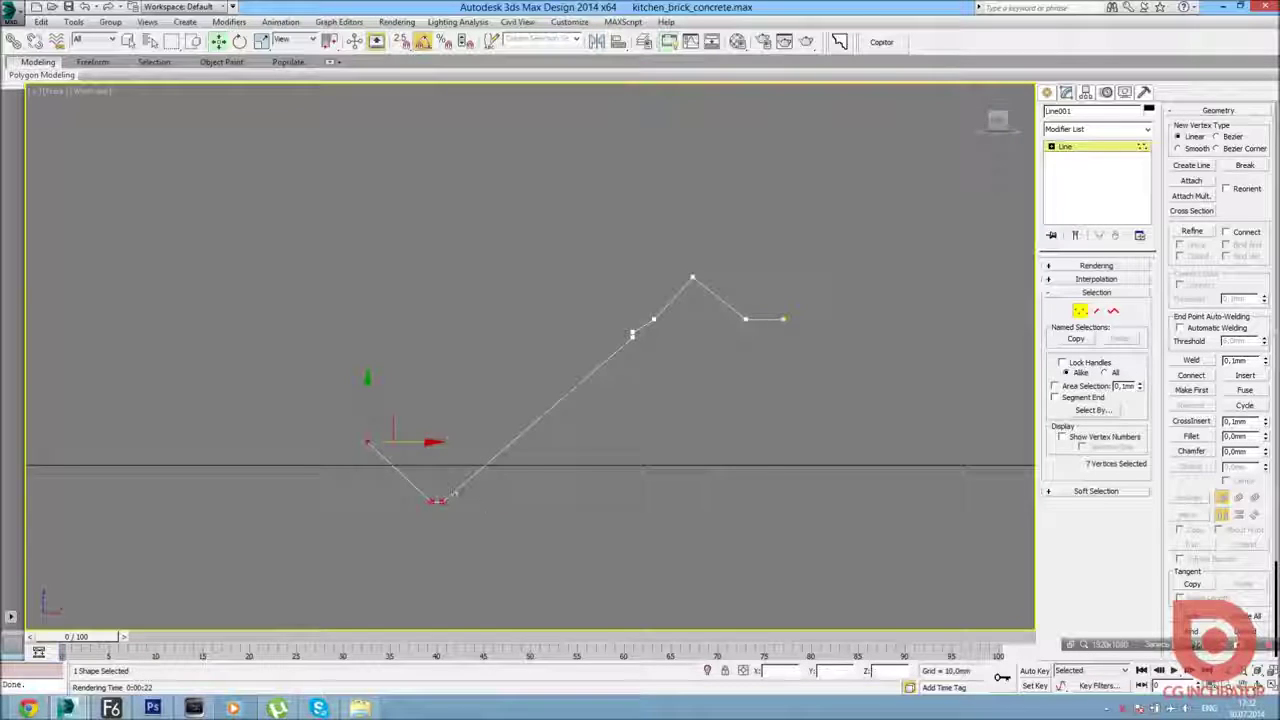
{"action": "left_click_drag", "start_coordinate": [410, 467], "coordinate": [396, 467]}
{"action": "scroll", "coordinate": [396, 467], "scroll_direction": "up", "scroll_amount": 2}
Select the peak vertex of the Line001 profile.
{"action": "left_click", "coordinate": [340, 428]}
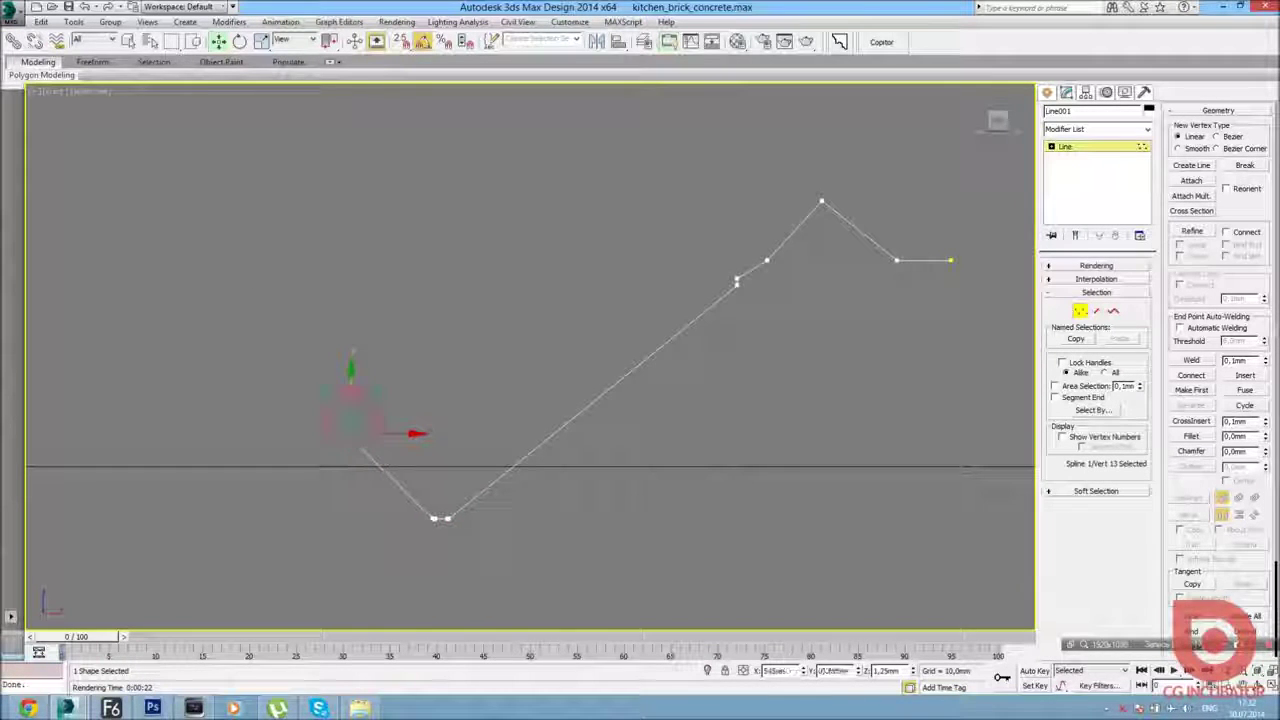
{"action": "scroll", "coordinate": [687, 411], "scroll_direction": "down", "scroll_amount": 2}
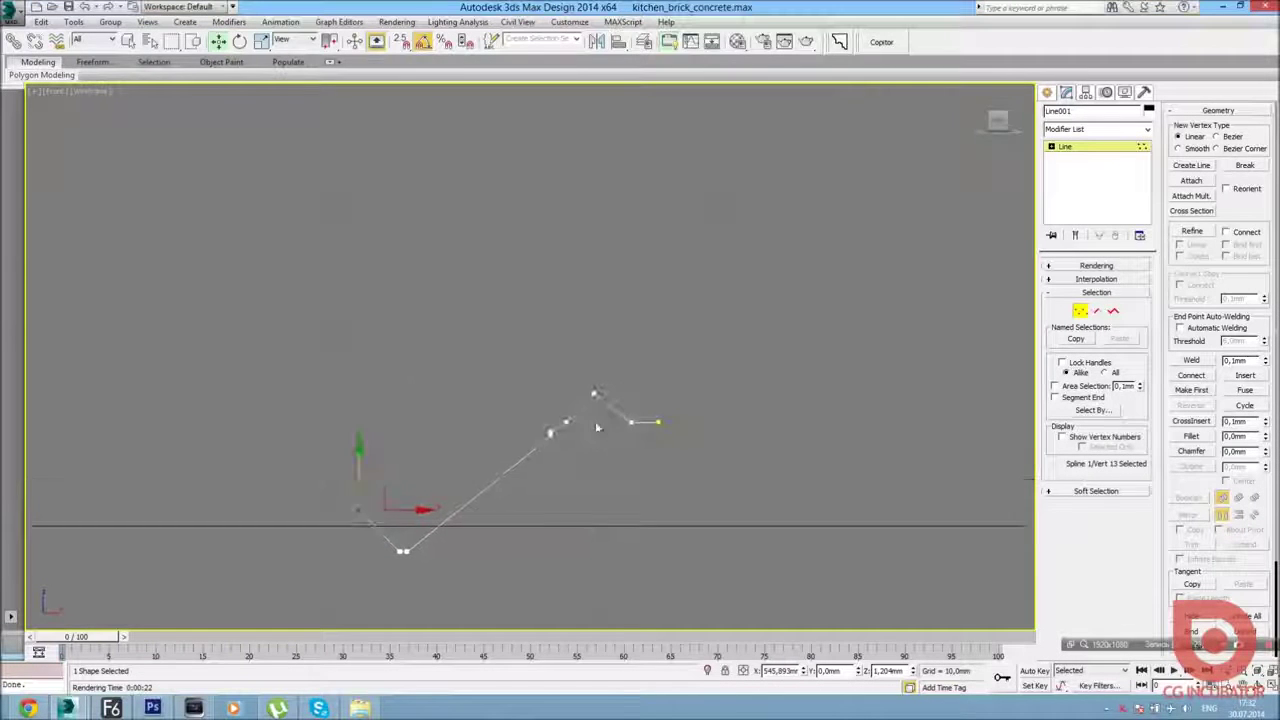
{"action": "scroll", "coordinate": [595, 421], "scroll_direction": "up", "scroll_amount": 3}
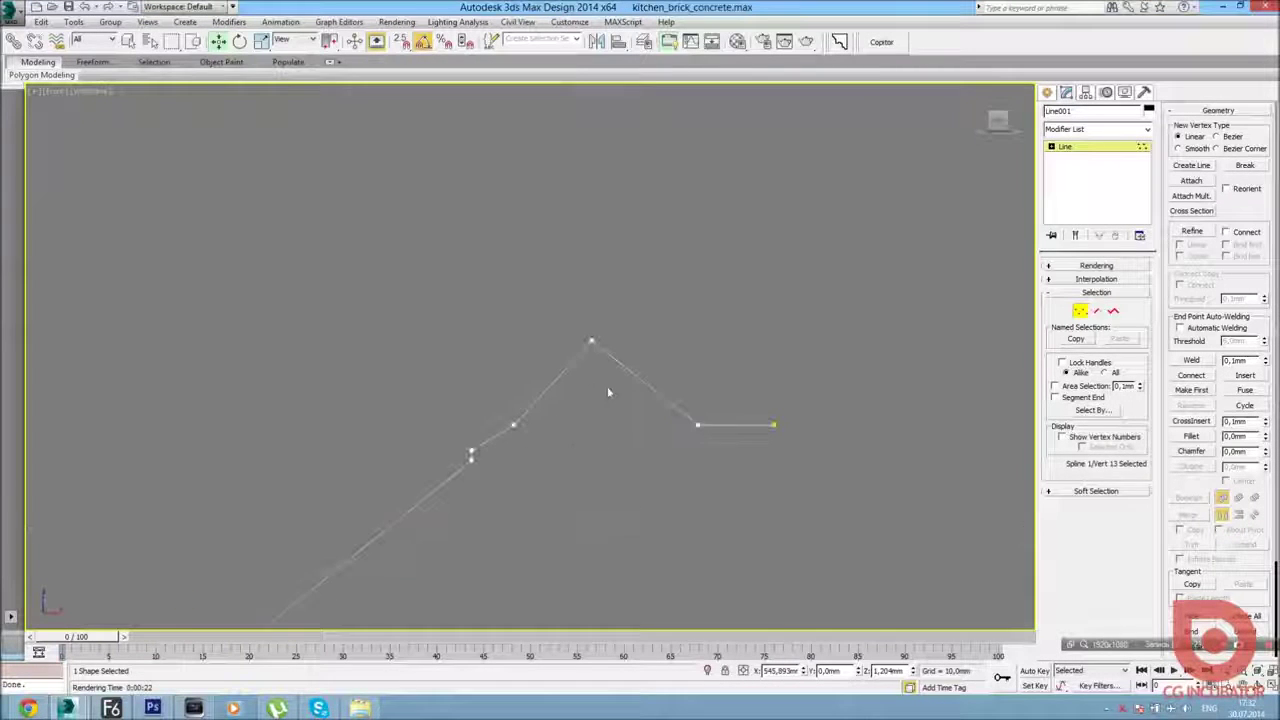
{"action": "left_click", "coordinate": [592, 344]}
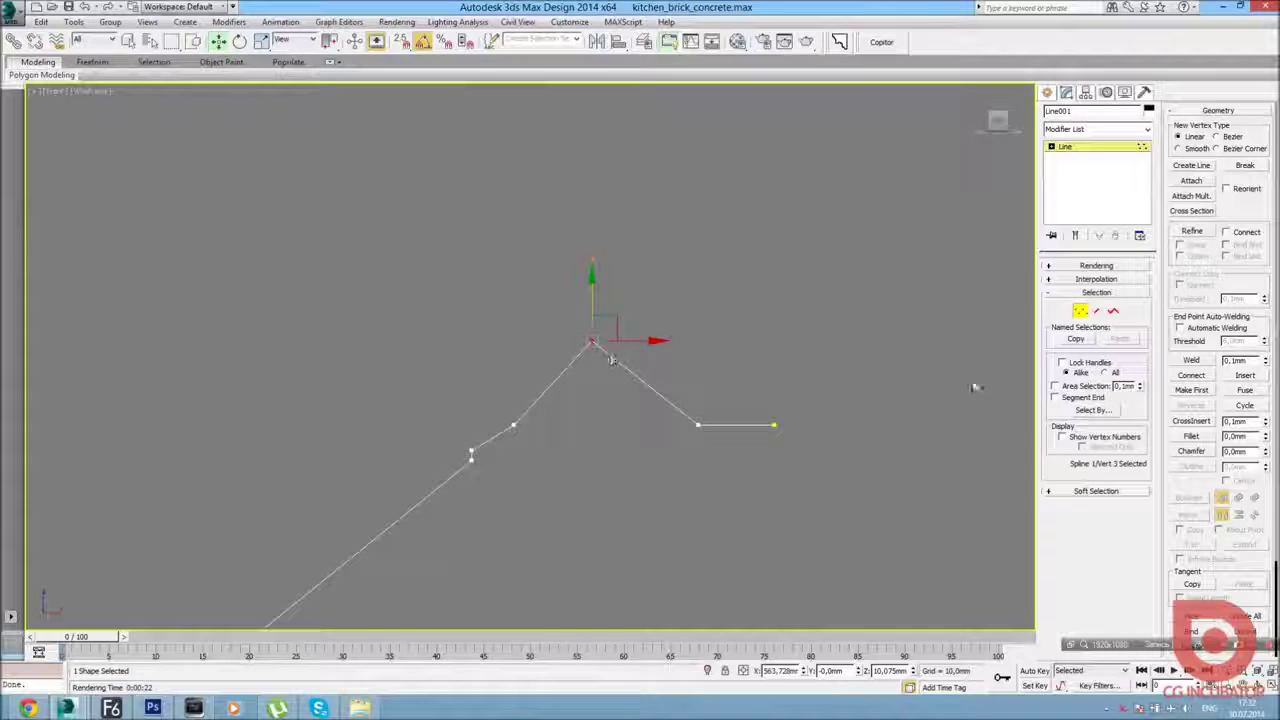
Fillet the peak vertex into a curve and set Interpolation to Adaptive.
{"action": "left_click", "coordinate": [1191, 436]}
{"action": "left_click_drag", "start_coordinate": [592, 342], "coordinate": [606, 229]}
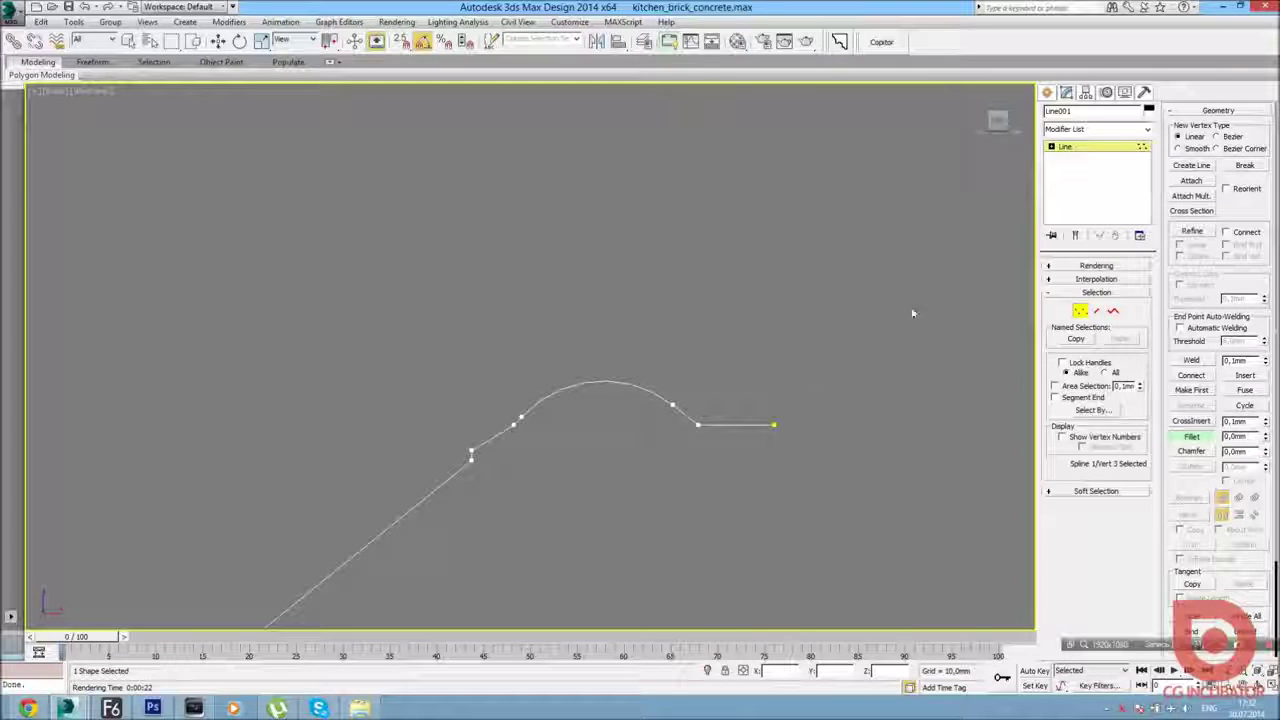
{"action": "left_click", "coordinate": [1096, 279]}
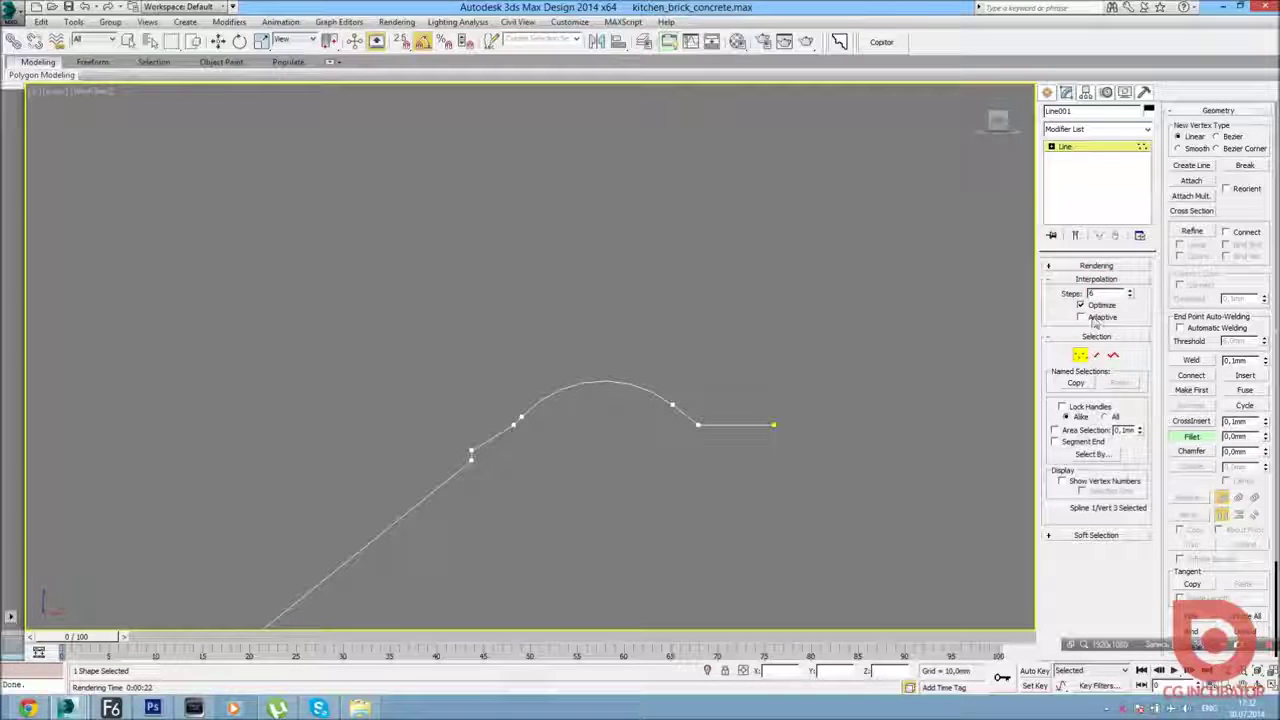
{"action": "scroll", "coordinate": [749, 346], "scroll_direction": "down", "scroll_amount": 3}
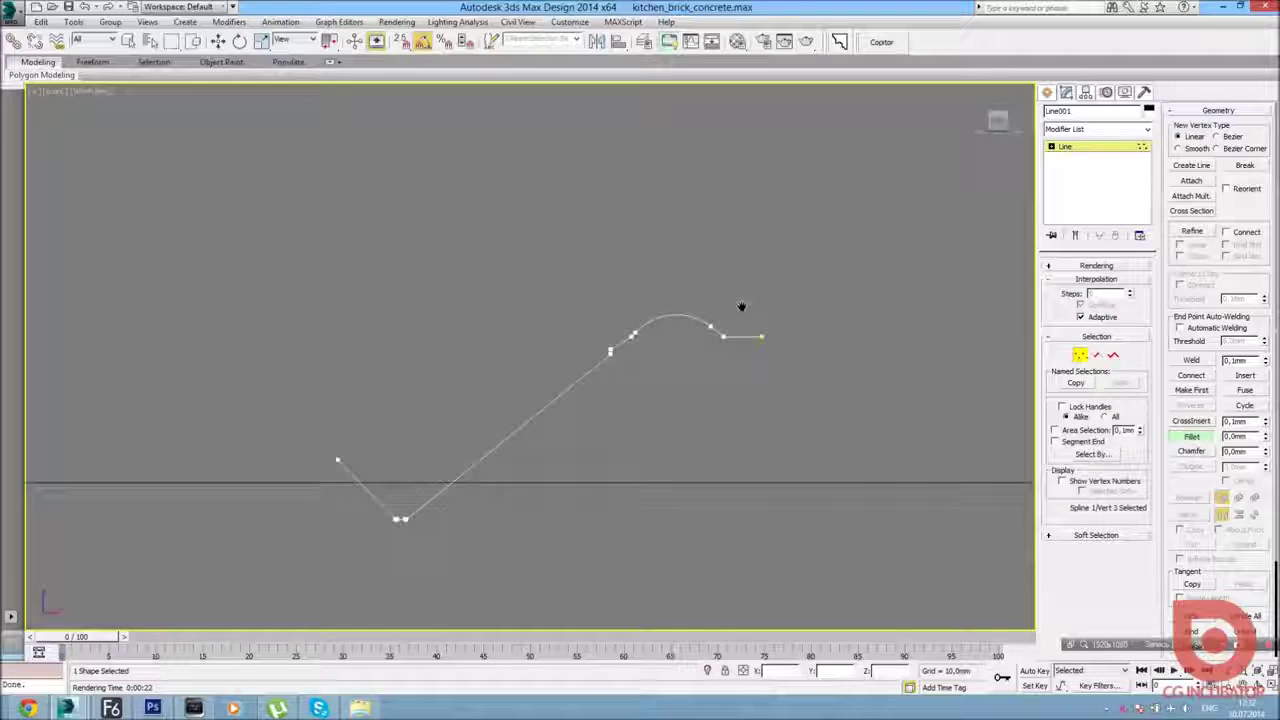
{"action": "key", "text": "alt+Tab"}
{"action": "key", "text": "alt+Tab"}
{"action": "scroll", "coordinate": [701, 347], "scroll_direction": "up", "scroll_amount": 3}
{"action": "scroll", "coordinate": [640, 330], "scroll_direction": "up", "scroll_amount": 2}
{"action": "key", "text": "ctrl+a"}
Reshape the arch by moving its right vertex and pulling both sides' tangent handles up.
{"action": "middle_click_drag", "start_coordinate": [906, 319], "coordinate": [810, 331]}
{"action": "left_click", "coordinate": [771, 312]}
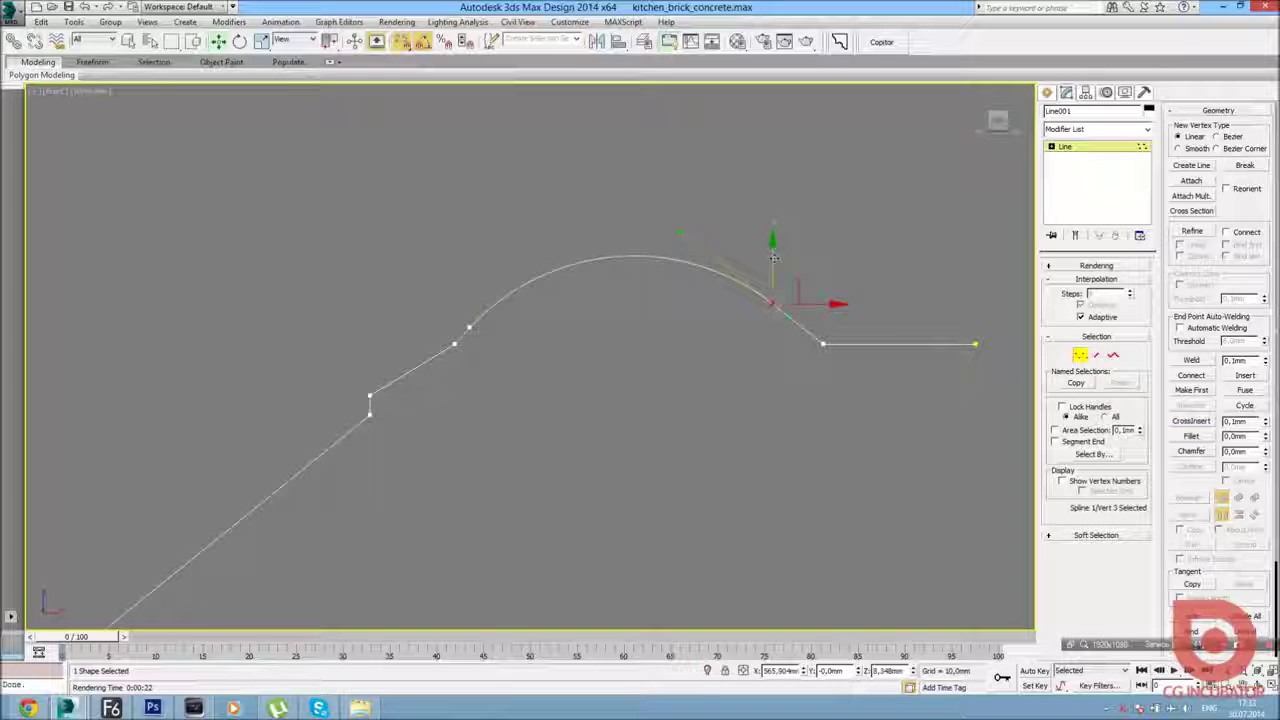
{"action": "left_click_drag", "start_coordinate": [782, 294], "coordinate": [799, 300]}
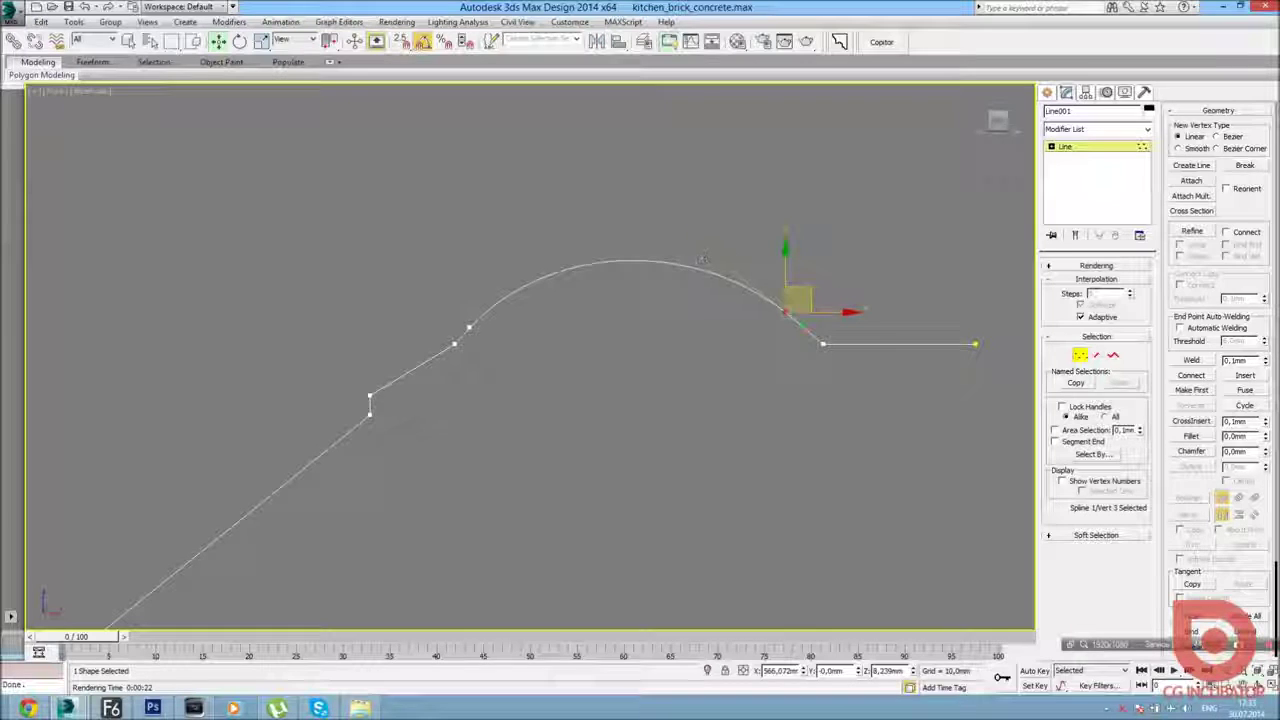
{"action": "left_click_drag", "start_coordinate": [702, 258], "coordinate": [665, 205]}
{"action": "left_click", "coordinate": [469, 324]}
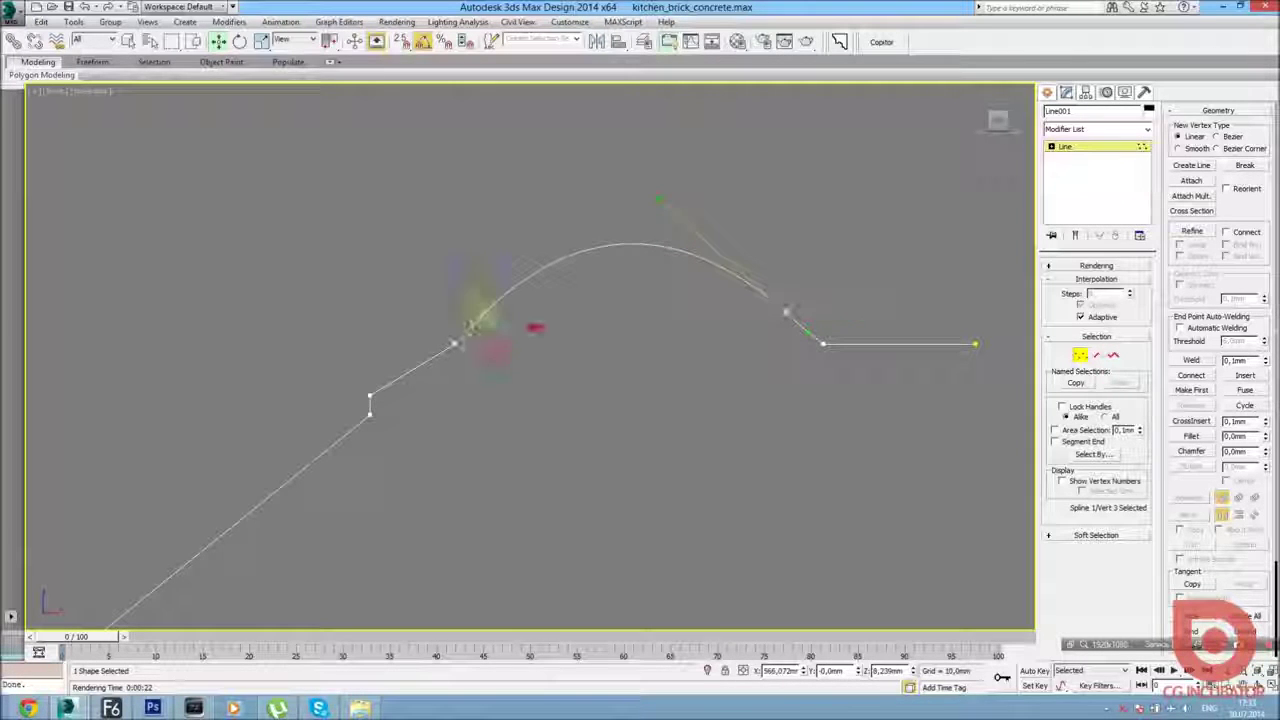
{"action": "left_click_drag", "start_coordinate": [532, 268], "coordinate": [549, 200]}
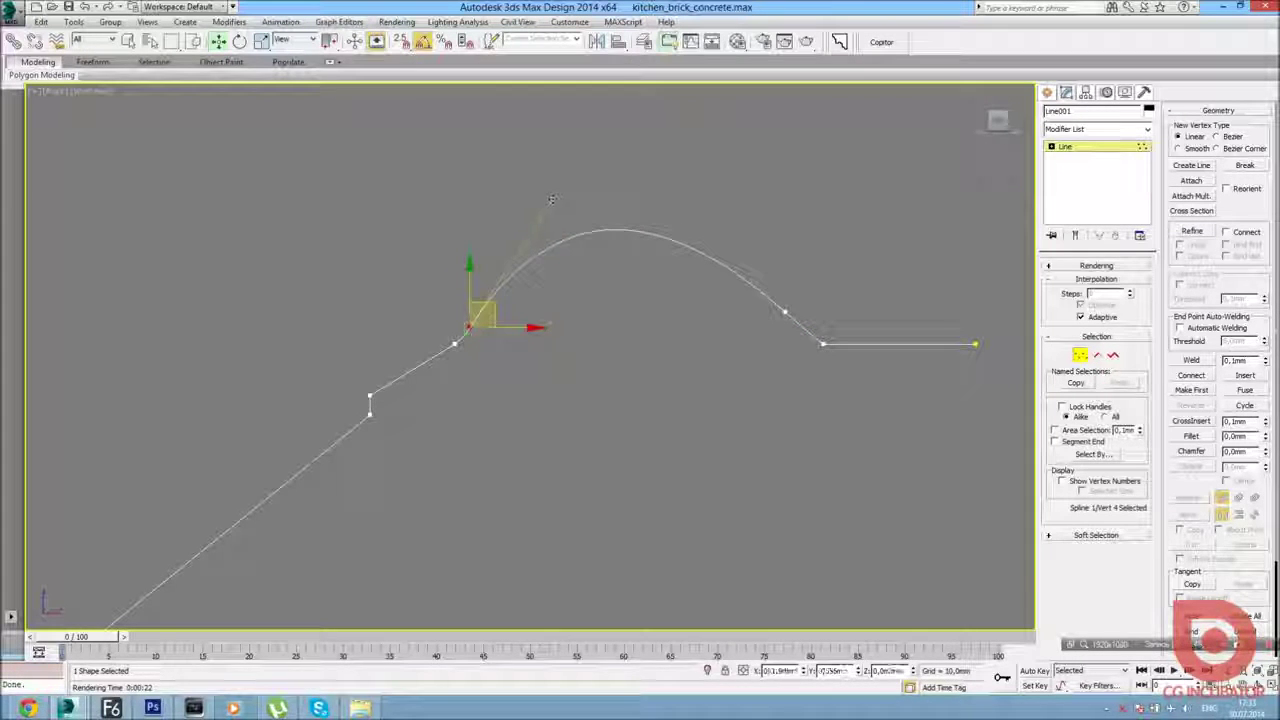
{"action": "left_click", "coordinate": [785, 312]}
{"action": "left_click_drag", "start_coordinate": [766, 277], "coordinate": [670, 187]}
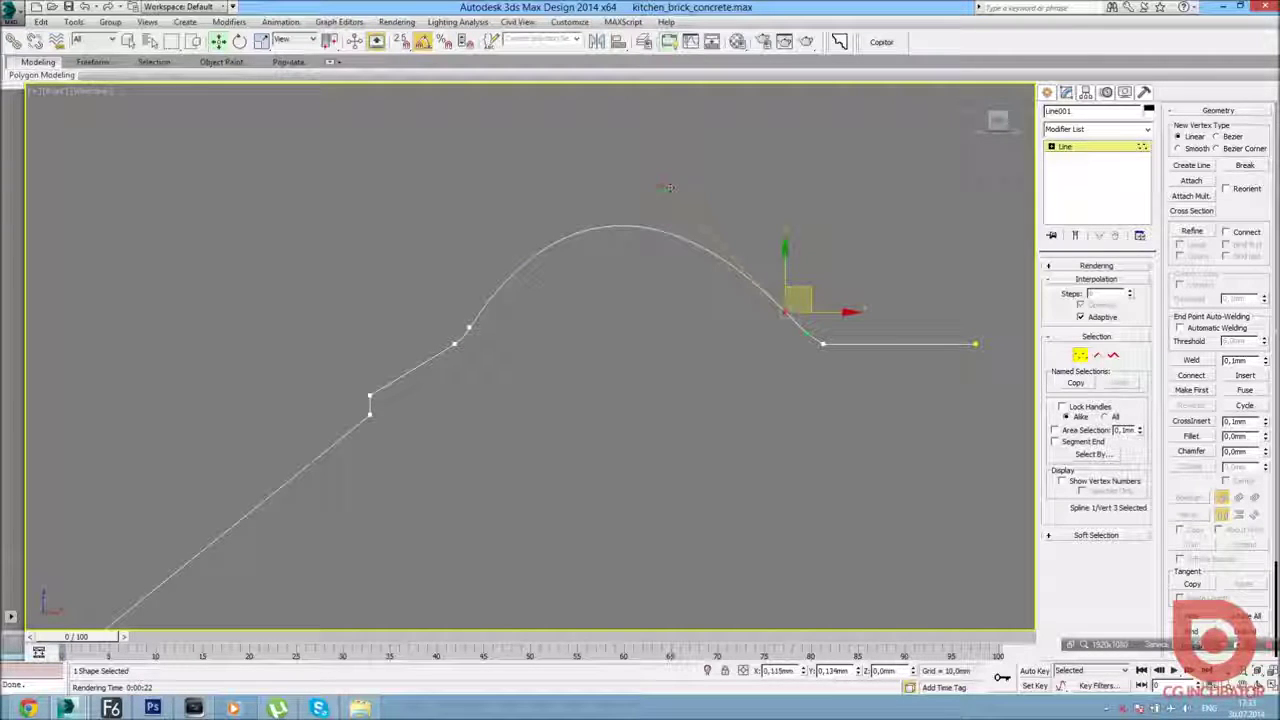
Convert the vertex near the curve to a smooth Bezier point.
{"action": "key", "text": "alt+Tab"}
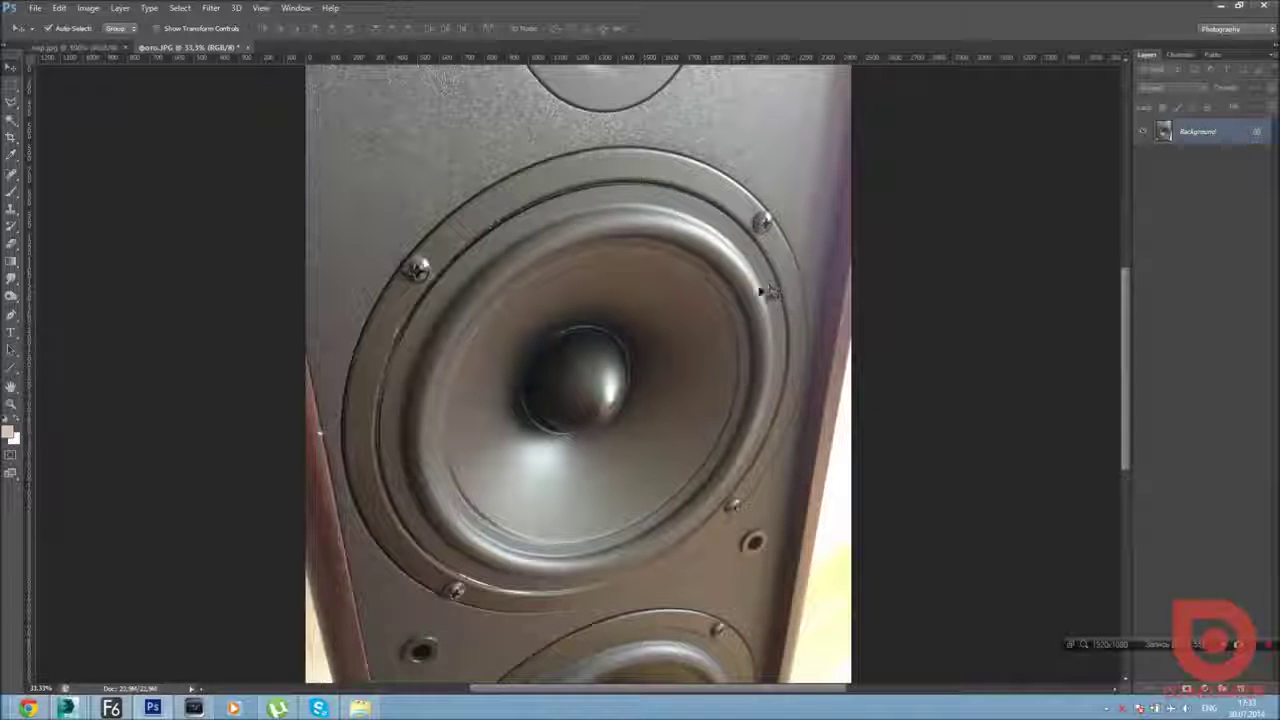
{"action": "key", "text": "alt+Tab"}
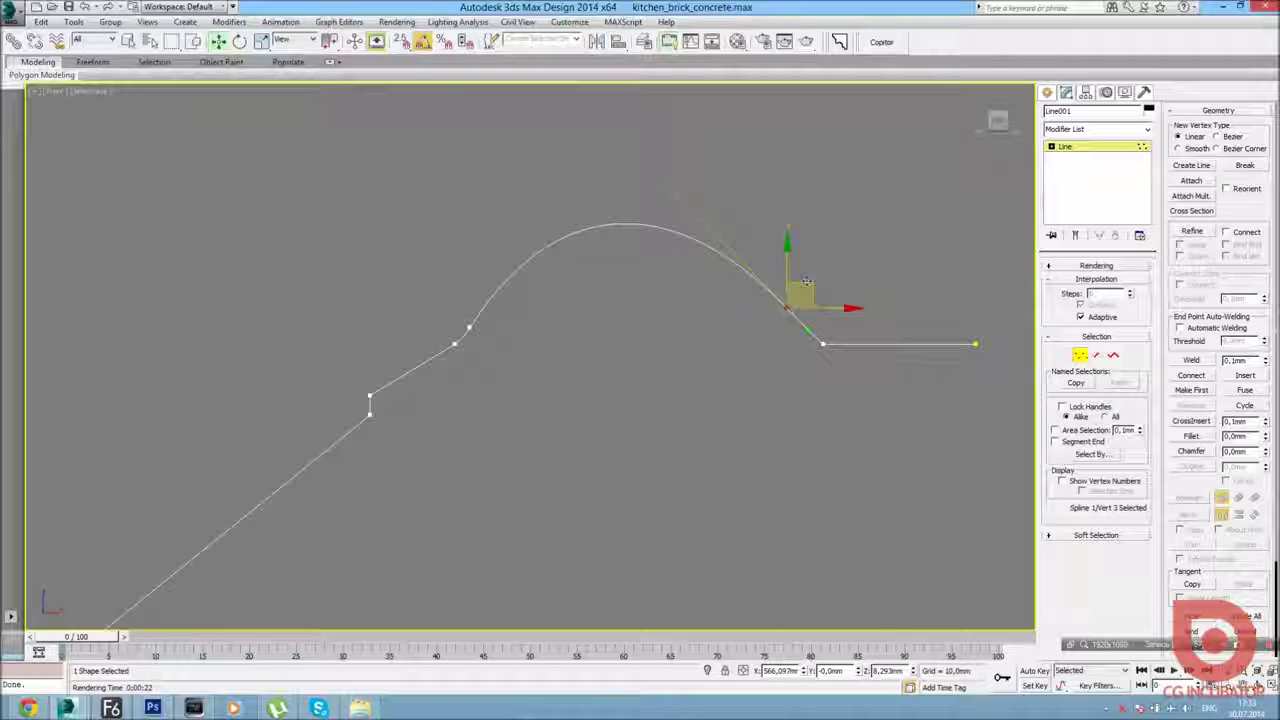
{"action": "scroll", "coordinate": [772, 397], "scroll_direction": "up", "scroll_amount": 3}
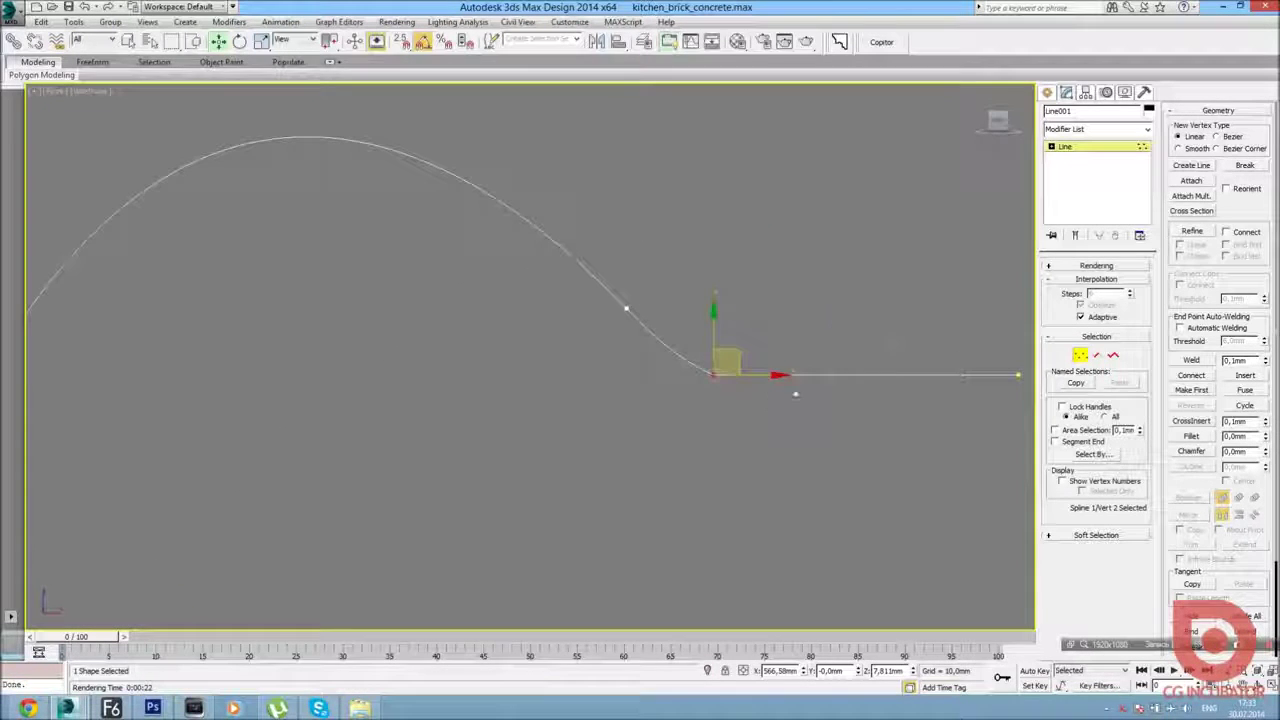
{"action": "right_click", "coordinate": [840, 316]}
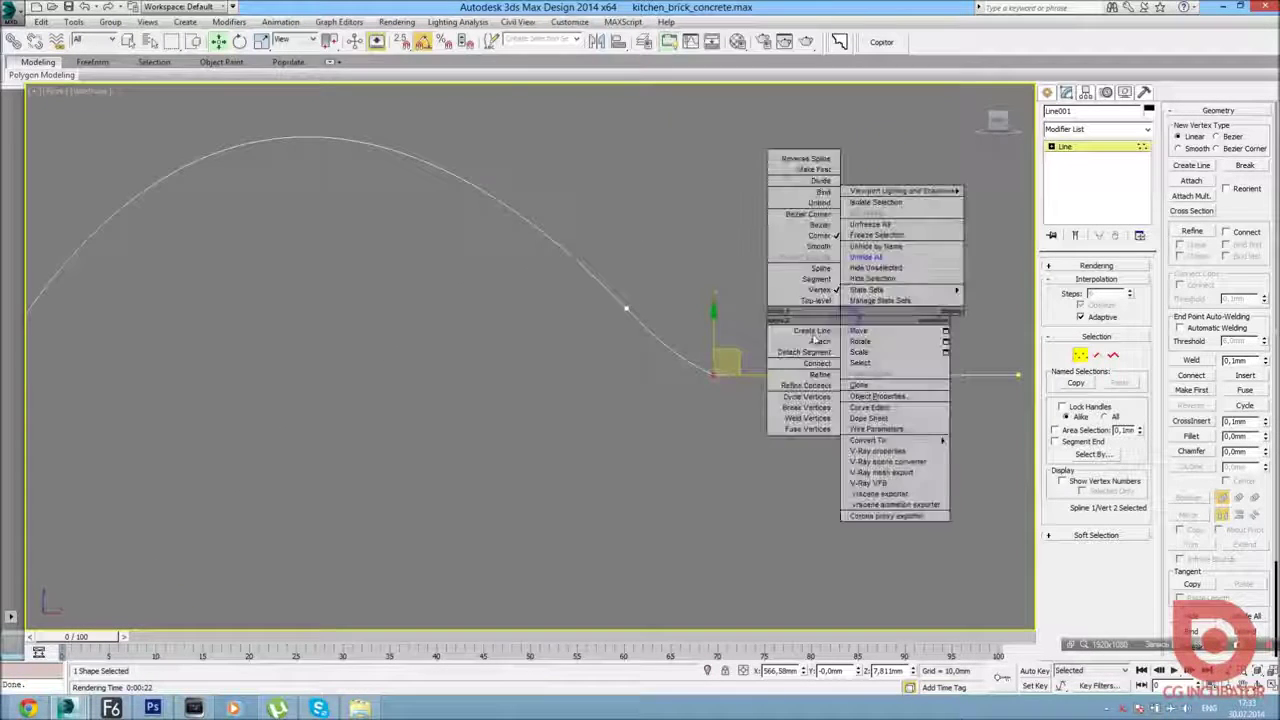
{"action": "left_click", "coordinate": [818, 224]}
{"action": "scroll", "coordinate": [616, 353], "scroll_direction": "down", "scroll_amount": 3}
Move the vertex at the arch's left foot up and to the right.
{"action": "middle_click_drag", "start_coordinate": [814, 348], "coordinate": [914, 348]}
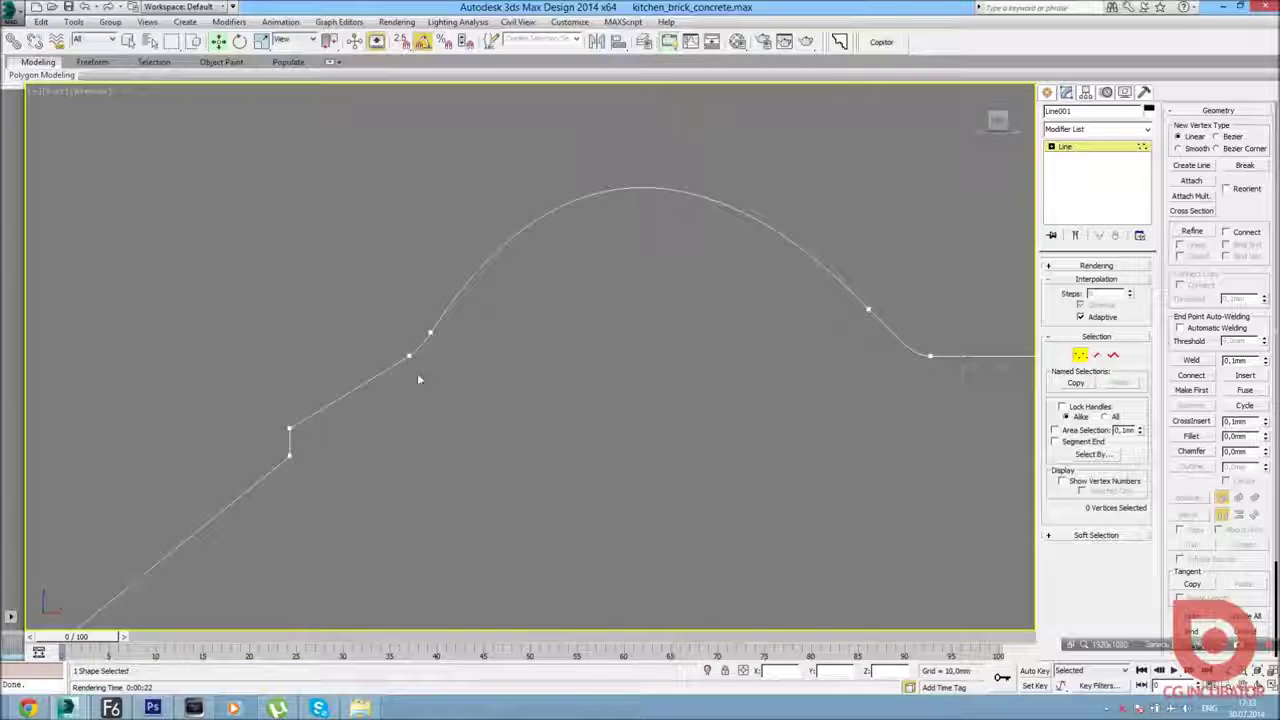
{"action": "left_click", "coordinate": [420, 355]}
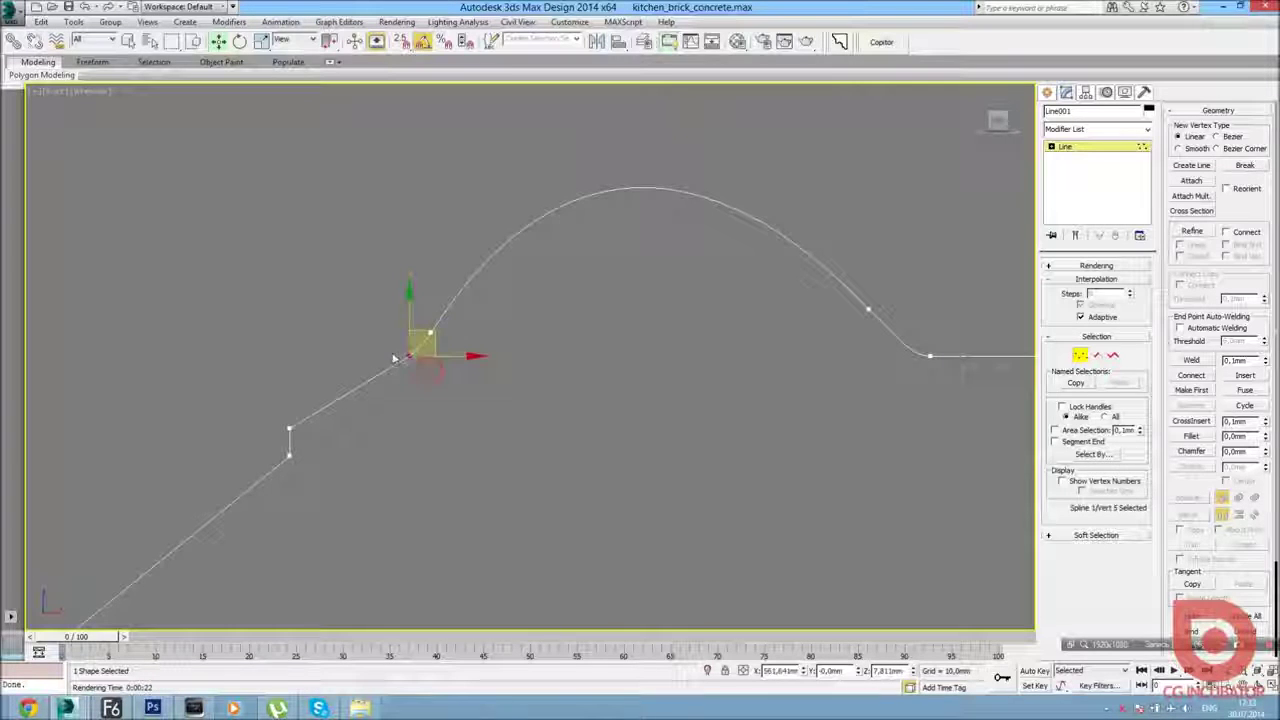
{"action": "scroll", "coordinate": [410, 356], "scroll_direction": "up", "scroll_amount": 2}
{"action": "left_click_drag", "start_coordinate": [410, 358], "coordinate": [450, 336]}
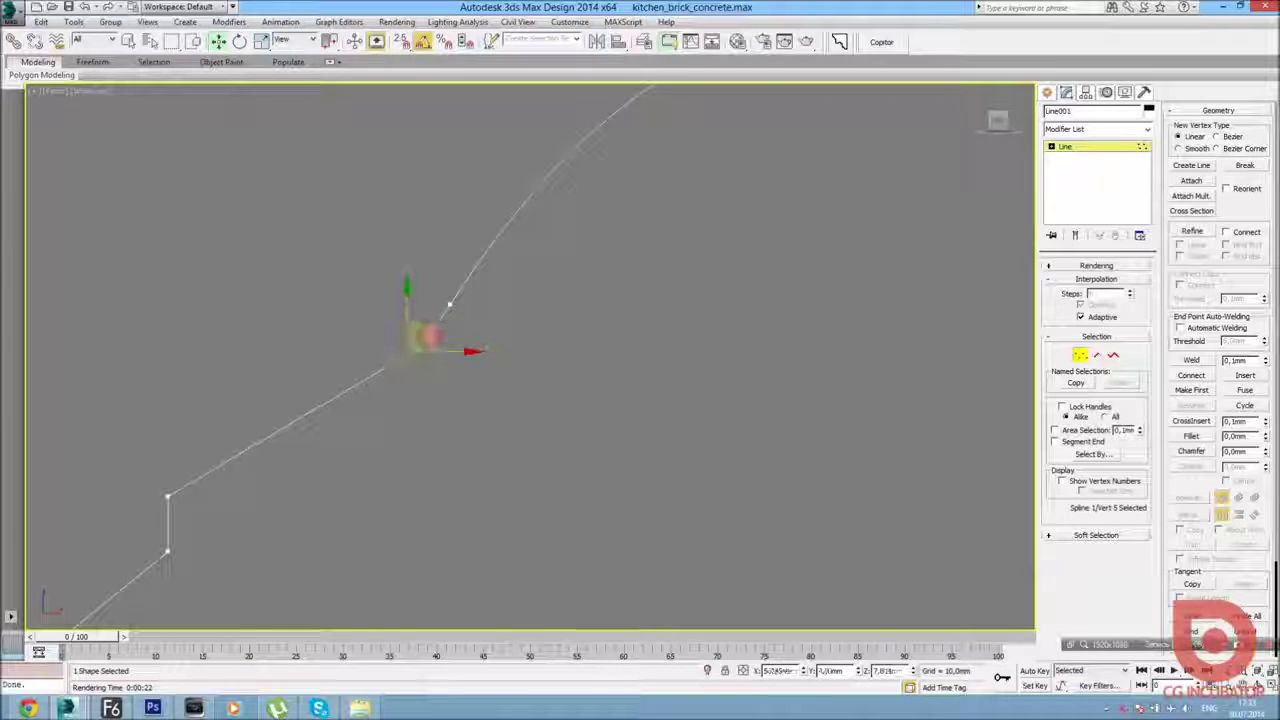
{"action": "scroll", "coordinate": [450, 345], "scroll_direction": "down", "scroll_amount": 2}
{"action": "key", "text": "alt+Tab"}
{"action": "key", "text": "alt+Tab"}
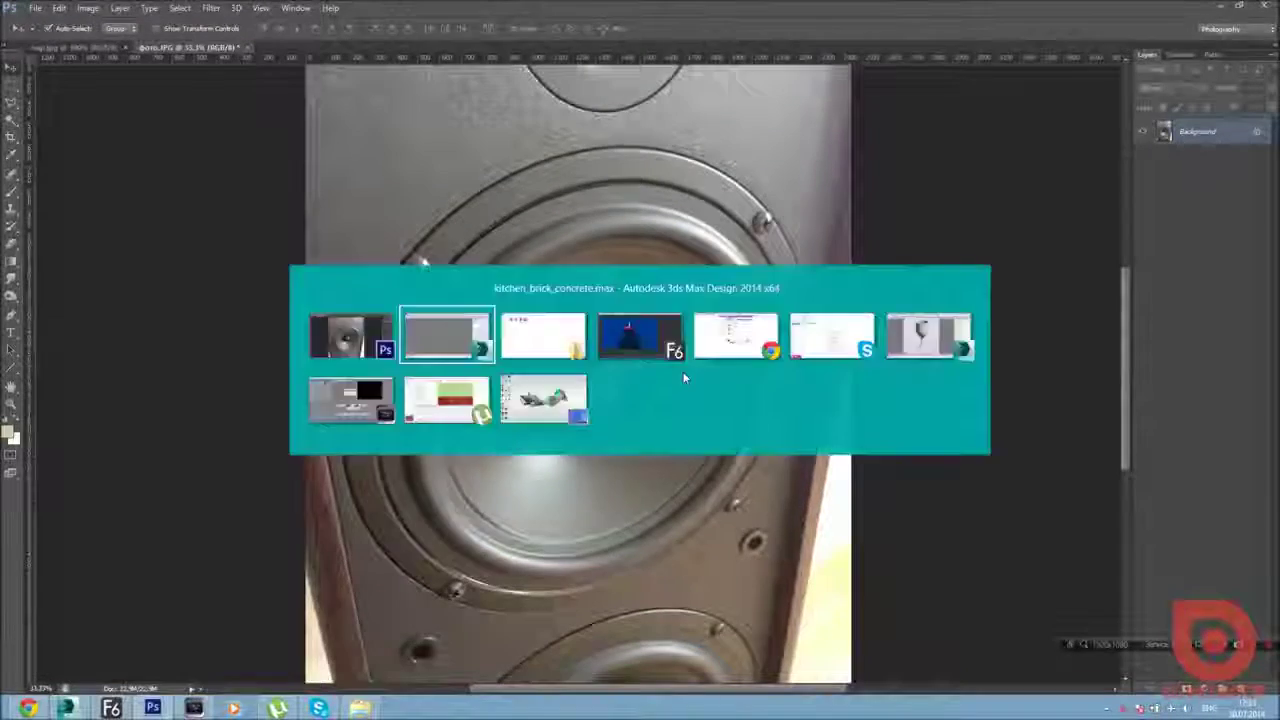
{"action": "scroll", "coordinate": [470, 372], "scroll_direction": "up", "scroll_amount": 3}
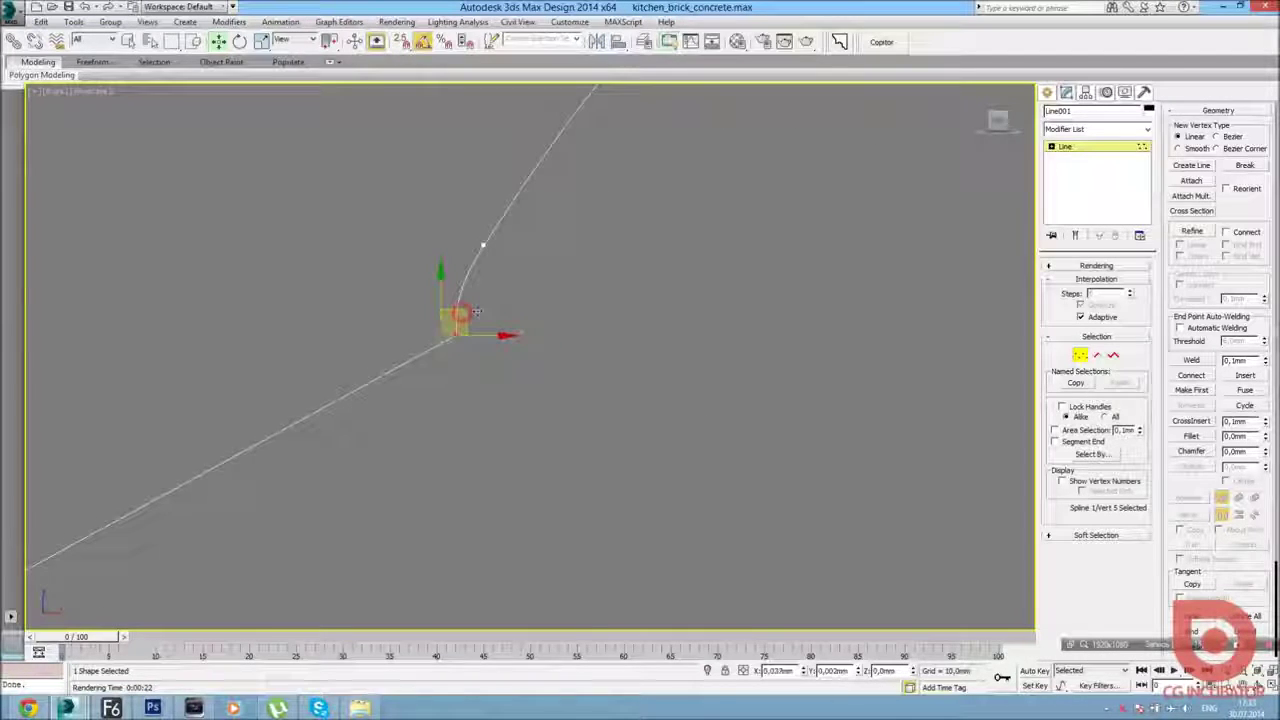
{"action": "mouse_move", "coordinate": [476, 312]}
{"action": "middle_mouse_down", "text": "alt"}
{"action": "mouse_move", "coordinate": [494, 345]}
{"action": "mouse_move", "coordinate": [521, 333]}
{"action": "middle_mouse_up", "text": "alt"}
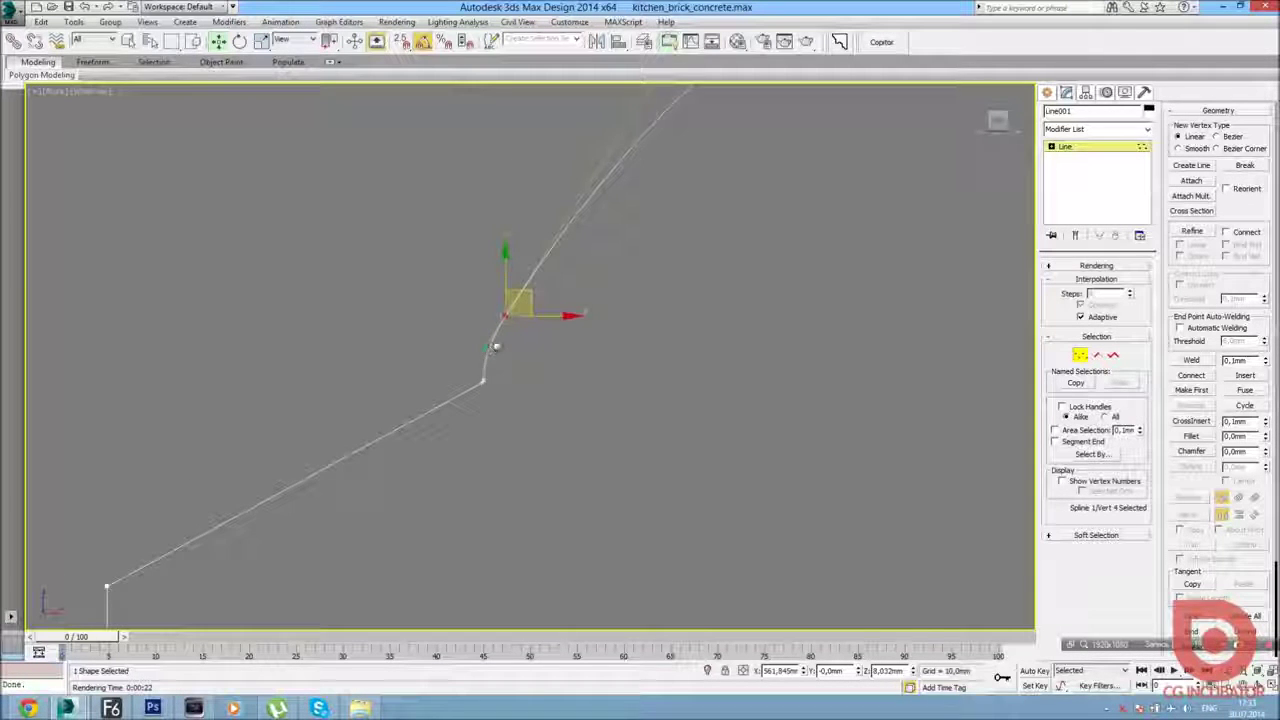
Select the corner vertex where the slope meets the arch and activate Fillet.
{"action": "left_click", "coordinate": [481, 353]}
{"action": "middle_click_drag", "start_coordinate": [482, 353], "coordinate": [490, 255]}
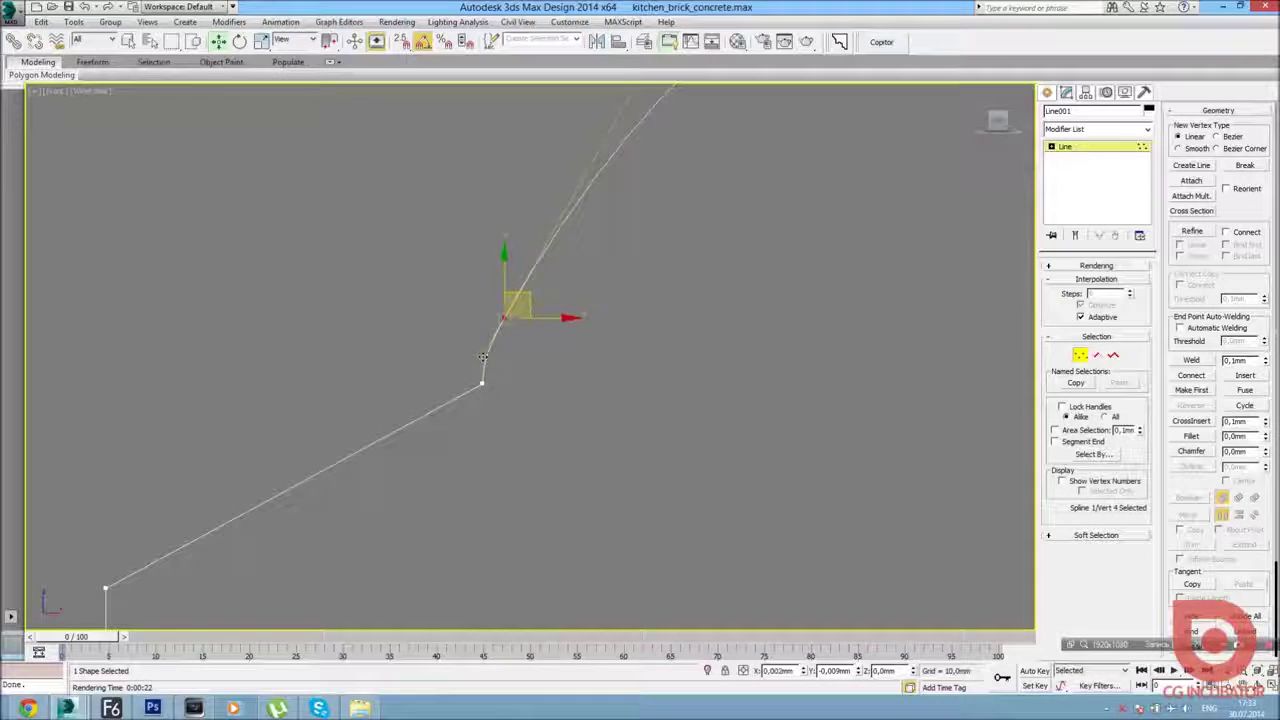
{"action": "scroll", "coordinate": [490, 255], "scroll_direction": "down", "scroll_amount": 2}
{"action": "mouse_move", "coordinate": [504, 375]}
{"action": "middle_mouse_down"}
{"action": "mouse_move", "coordinate": [604, 300]}
{"action": "mouse_move", "coordinate": [429, 437]}
{"action": "middle_mouse_up"}
{"action": "left_click", "coordinate": [426, 434]}
{"action": "left_click", "coordinate": [266, 471]}
{"action": "key", "text": "Delete"}
{"action": "middle_click_drag", "start_coordinate": [500, 370], "coordinate": [555, 318]}
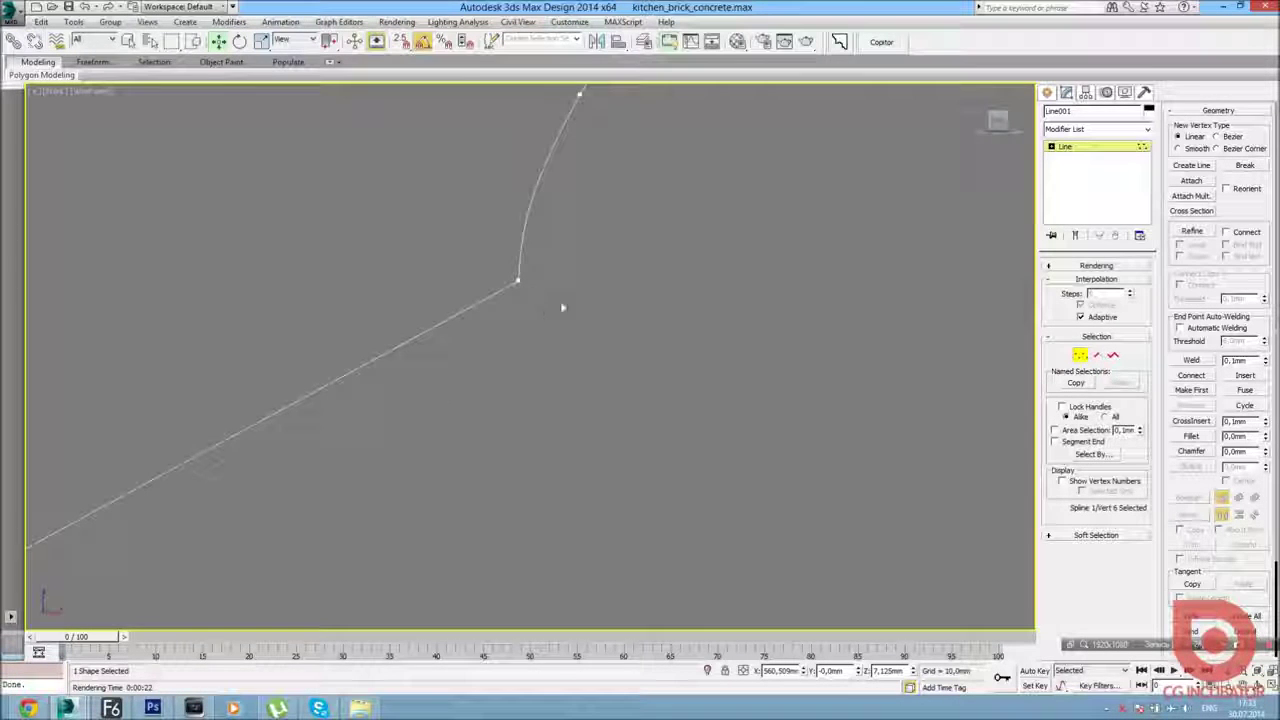
{"action": "left_click", "coordinate": [1190, 436]}
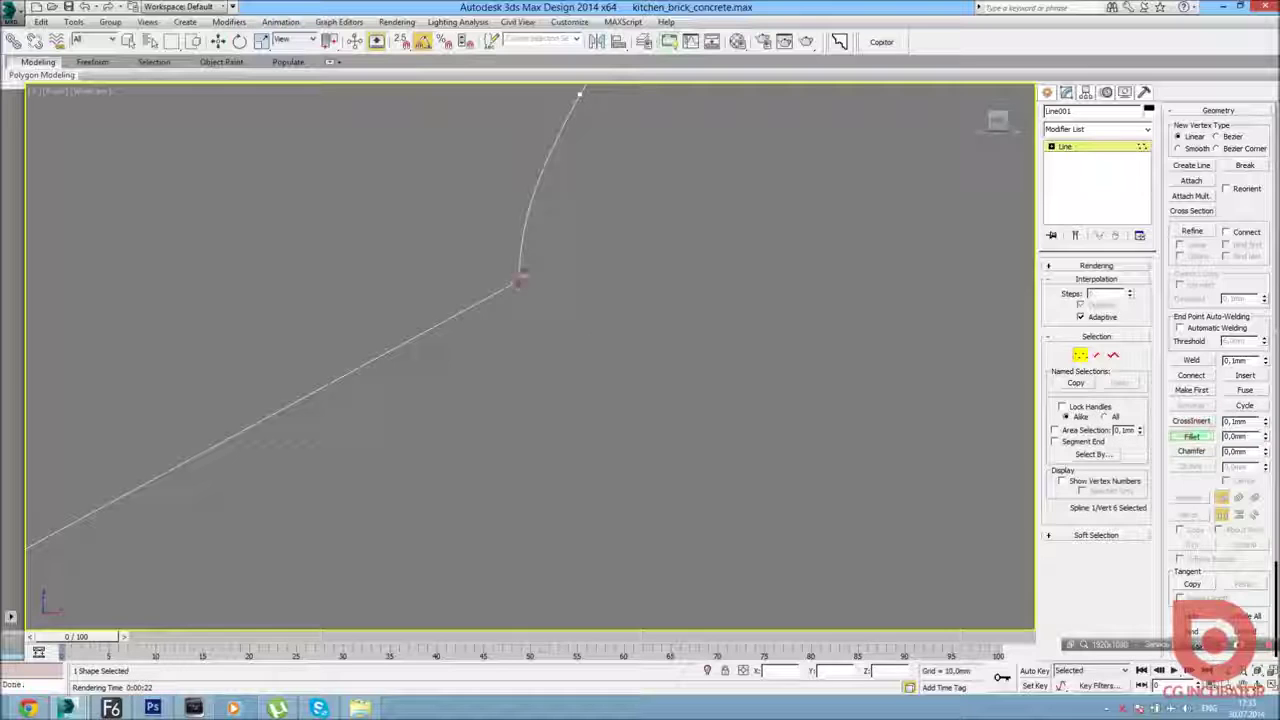
{"action": "key", "text": "ctrl+z"}
Fillet the top and bottom corners of the small step on the slope, then exit Fillet.
{"action": "scroll", "coordinate": [443, 260], "scroll_direction": "down", "scroll_amount": 3}
{"action": "key", "text": "alt+Tab"}
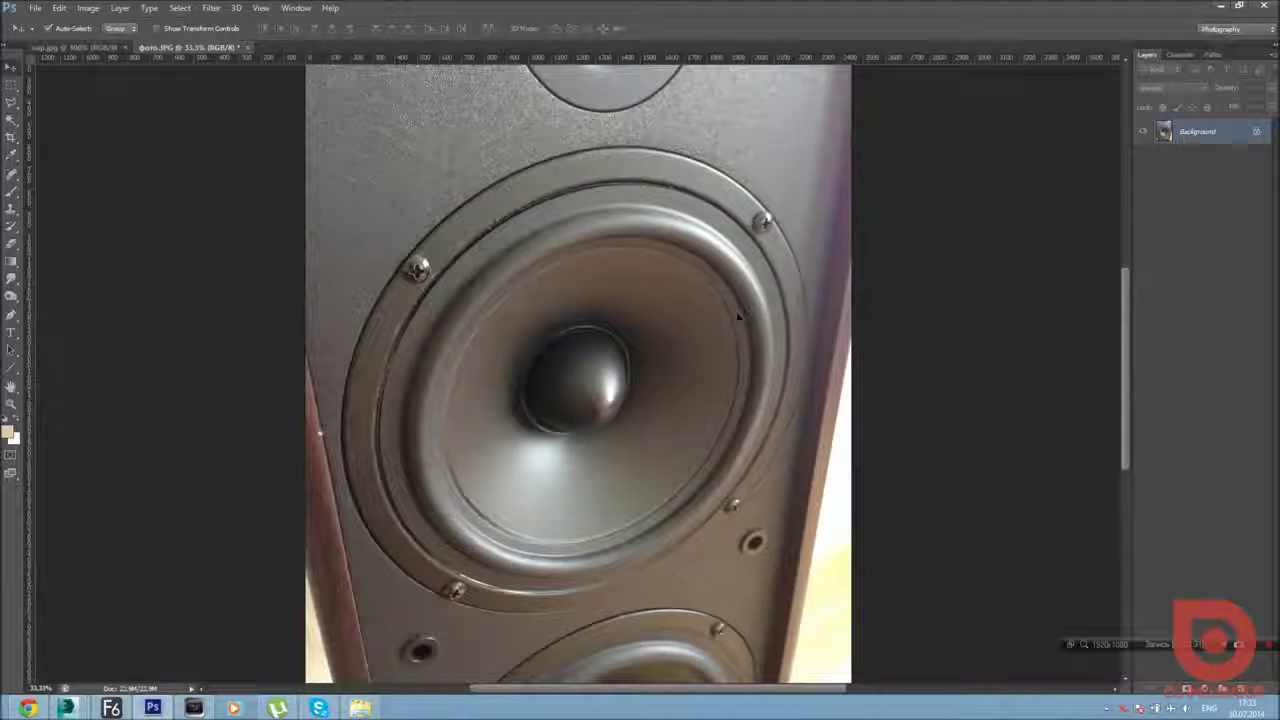
{"action": "key", "text": "alt+Tab"}
{"action": "scroll", "coordinate": [400, 400], "scroll_direction": "up", "scroll_amount": 3}
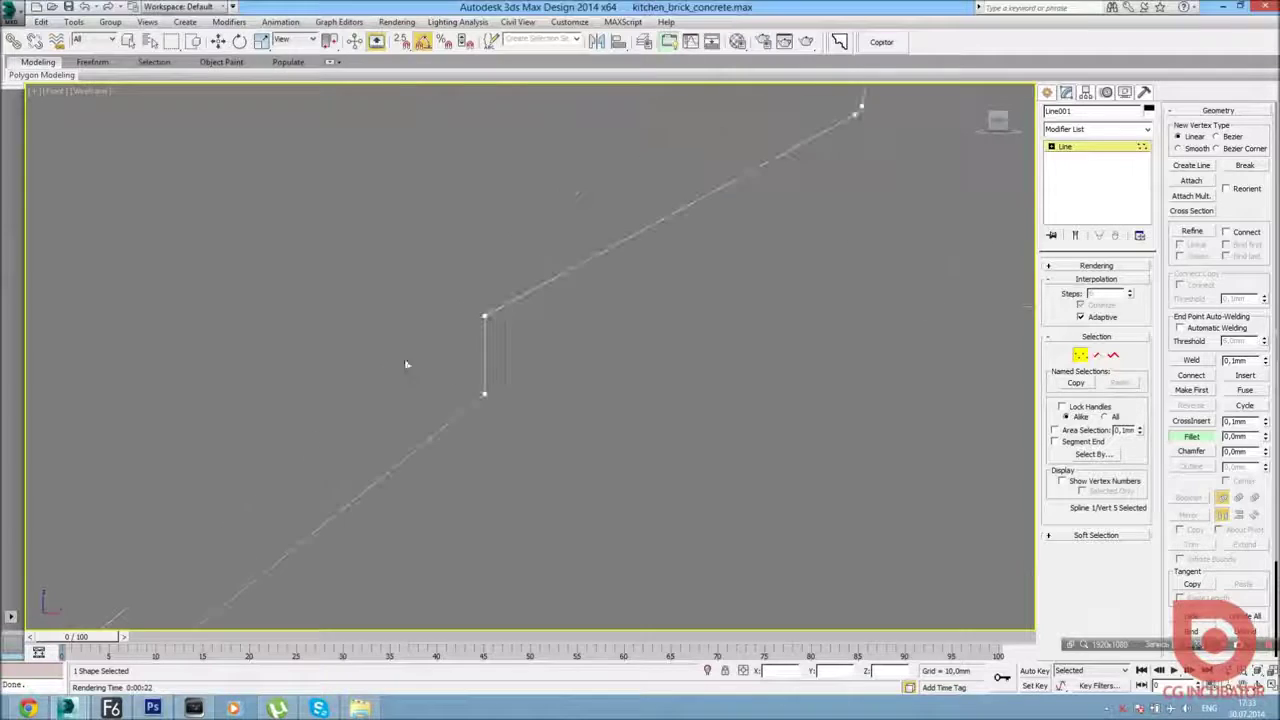
{"action": "left_click_drag", "start_coordinate": [485, 320], "coordinate": [491, 408]}
{"action": "key", "text": "alt+Tab"}
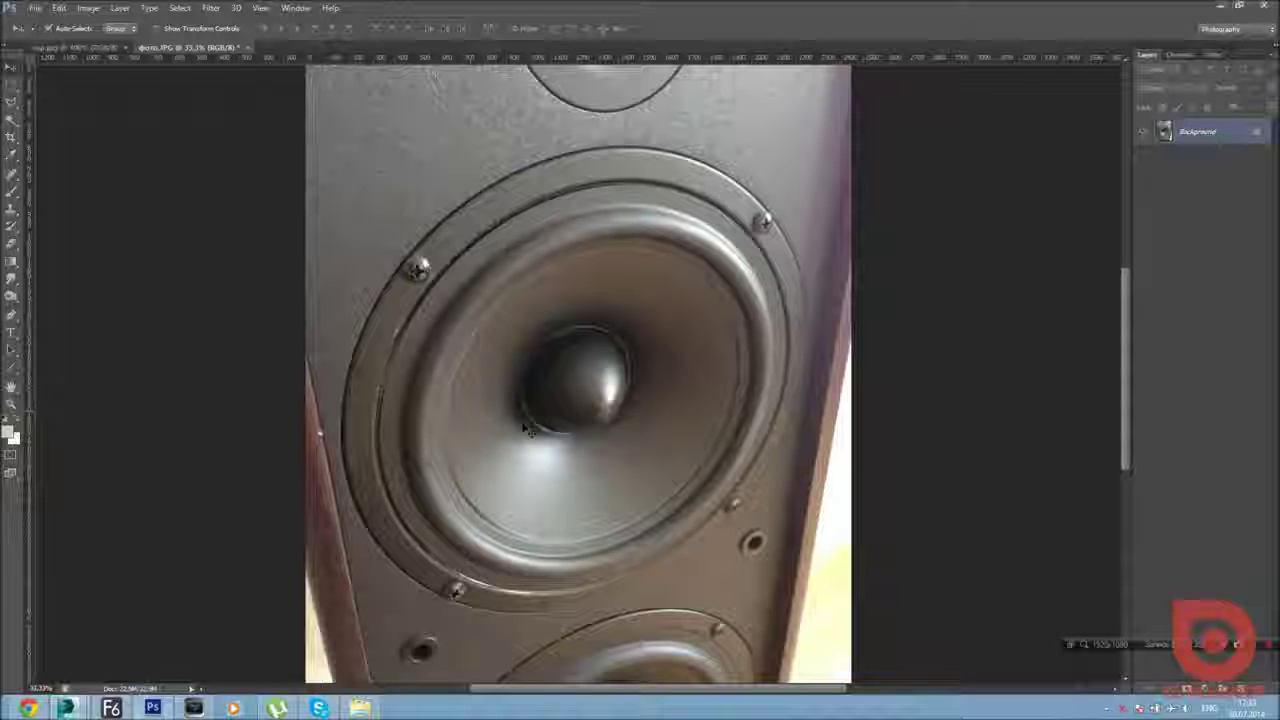
{"action": "key", "text": "alt+Tab"}
{"action": "left_click_drag", "start_coordinate": [491, 404], "coordinate": [504, 386]}
{"action": "right_click", "coordinate": [512, 435]}
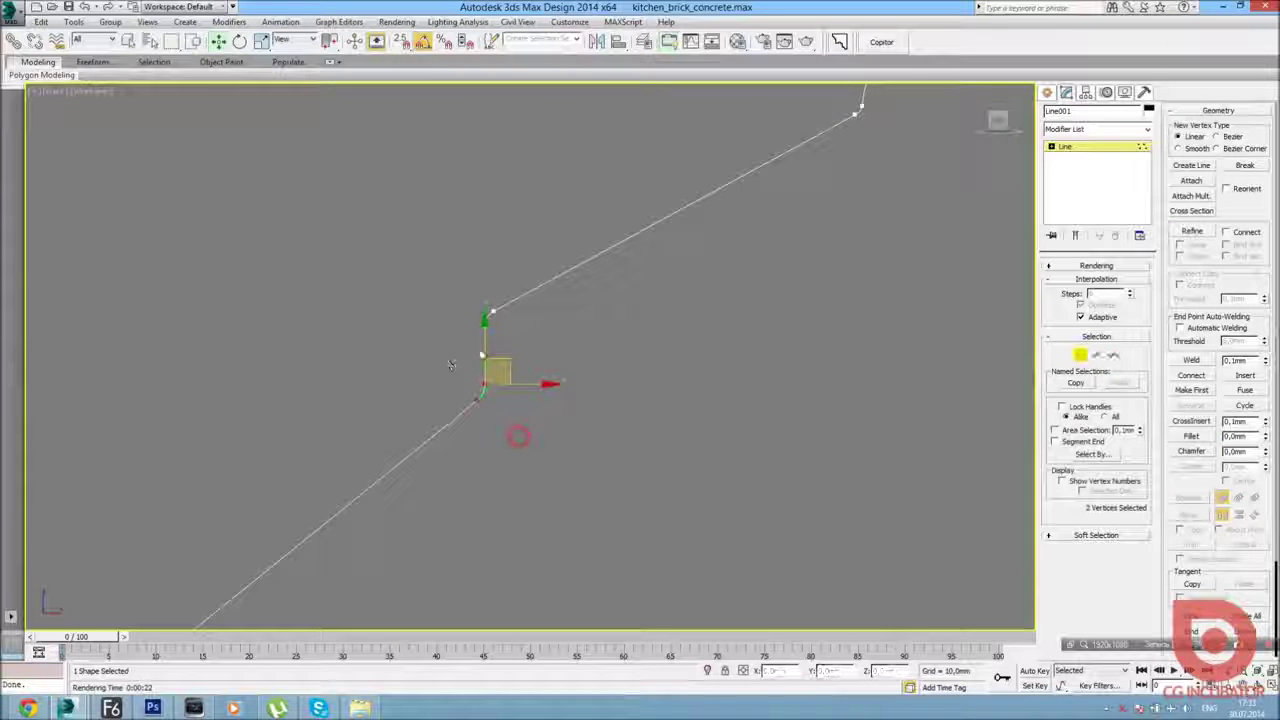
Compare with the reference photo and select the upper vertex of the slope.
{"action": "key", "text": "alt+Tab"}
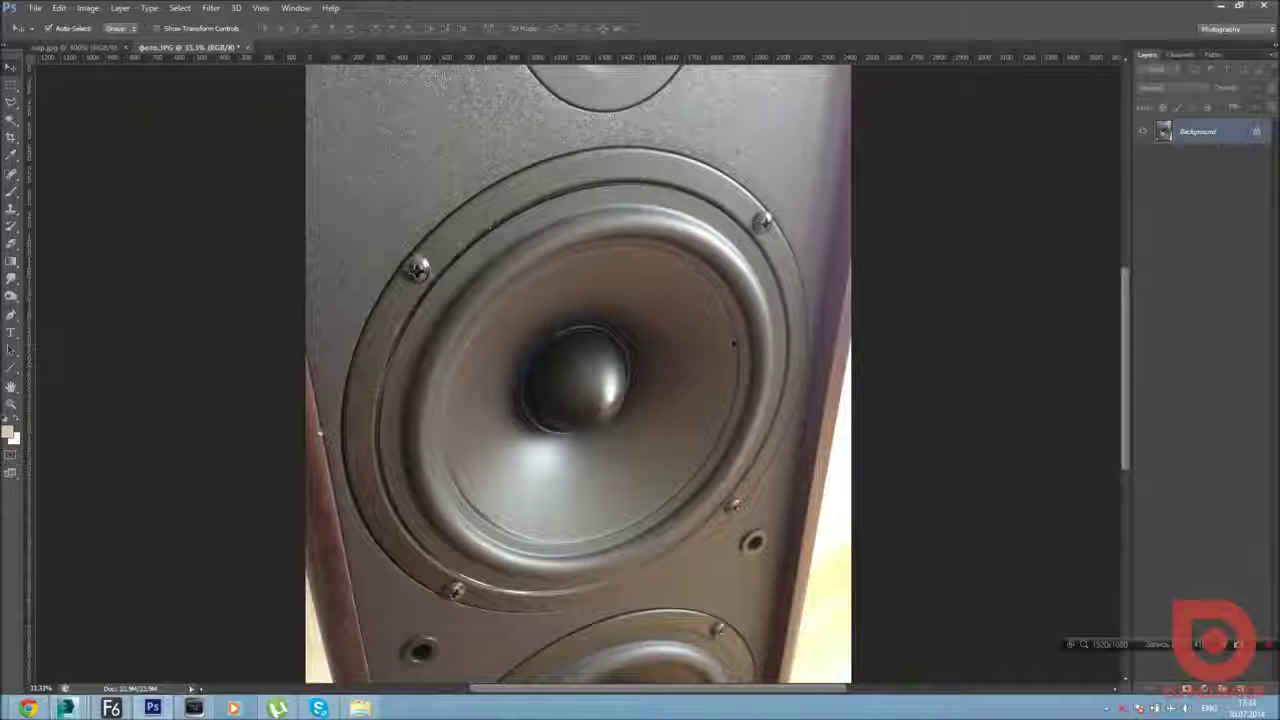
{"action": "key", "text": "alt+Tab"}
{"action": "scroll", "coordinate": [521, 269], "scroll_direction": "up", "scroll_amount": 3}
{"action": "scroll", "coordinate": [514, 357], "scroll_direction": "down", "scroll_amount": 4}
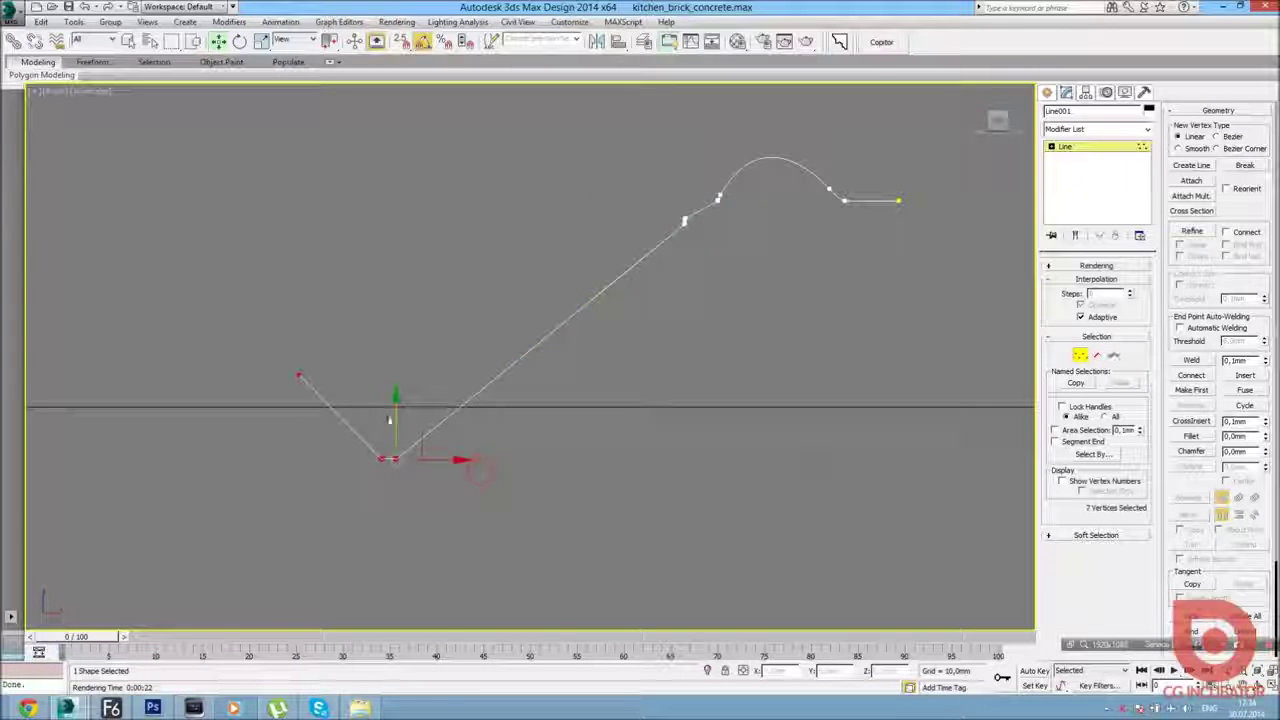
{"action": "scroll", "coordinate": [522, 377], "scroll_direction": "up", "scroll_amount": 3}
{"action": "scroll", "coordinate": [842, 306], "scroll_direction": "up", "scroll_amount": 2}
{"action": "scroll", "coordinate": [842, 306], "scroll_direction": "down", "scroll_amount": 1}
{"action": "scroll", "coordinate": [830, 250], "scroll_direction": "up", "scroll_amount": 2}
{"action": "left_click", "coordinate": [822, 190]}
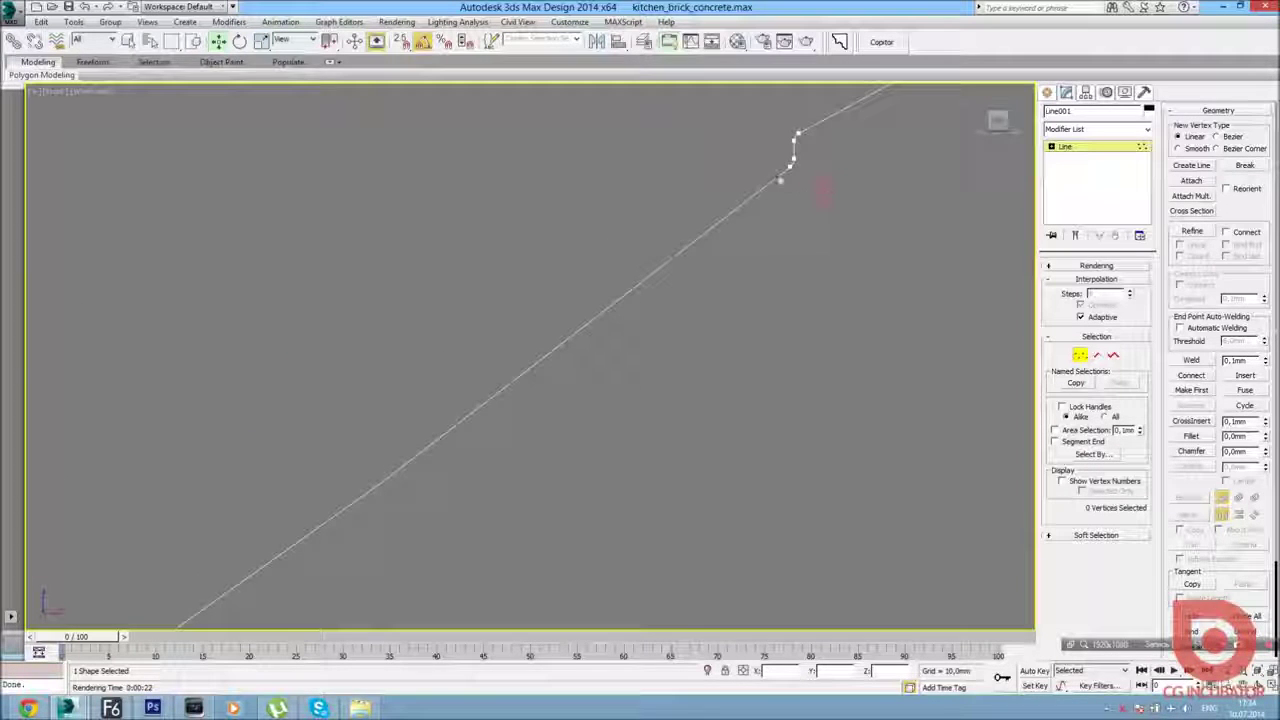
Set the upper slope vertex to Bezier via the quad menu.
{"action": "right_click", "coordinate": [808, 211]}
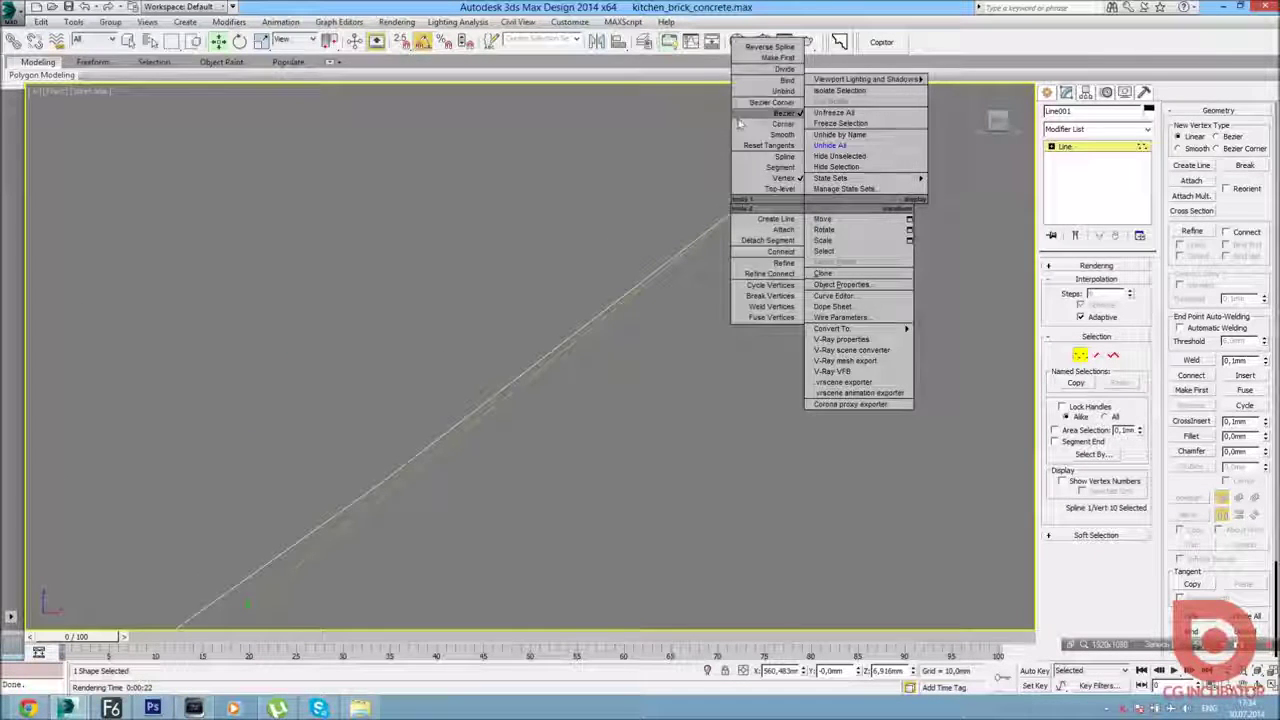
{"action": "scroll", "coordinate": [487, 417], "scroll_direction": "down", "scroll_amount": 2}
{"action": "scroll", "coordinate": [792, 194], "scroll_direction": "up", "scroll_amount": 2}
{"action": "right_click", "coordinate": [781, 196]}
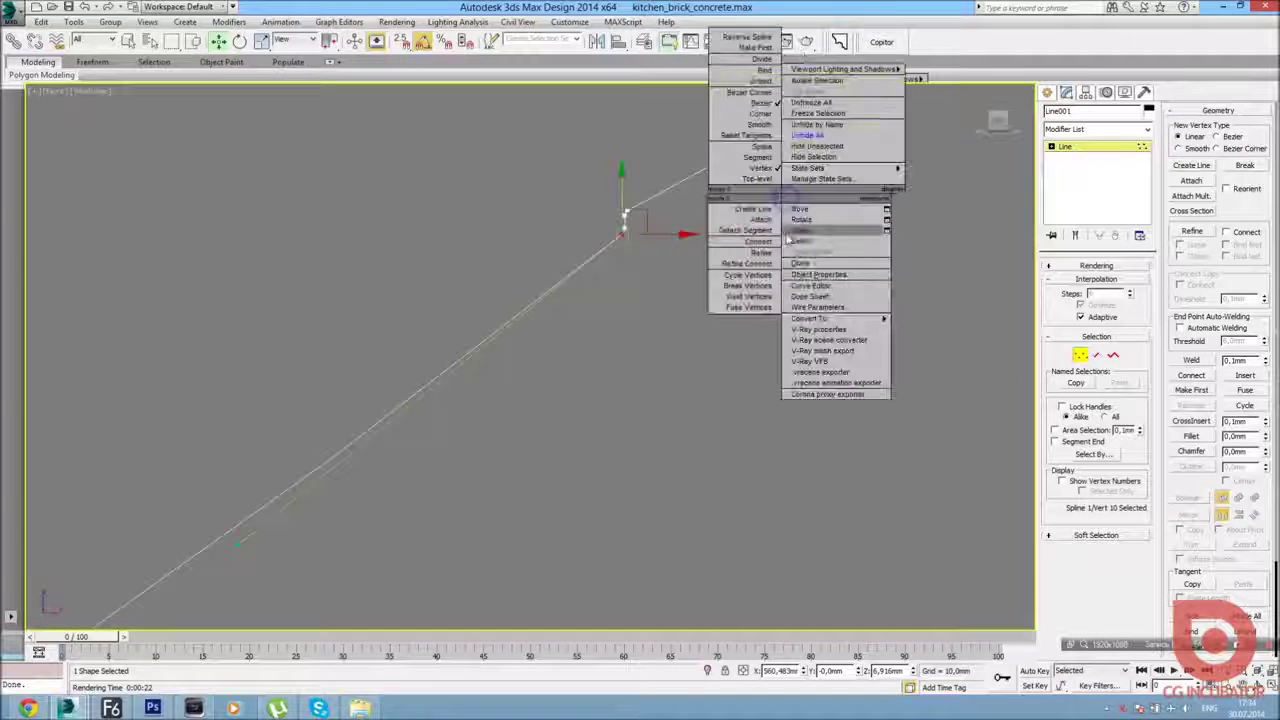
{"action": "left_click", "coordinate": [761, 103]}
{"action": "scroll", "coordinate": [466, 383], "scroll_direction": "down", "scroll_amount": 2}
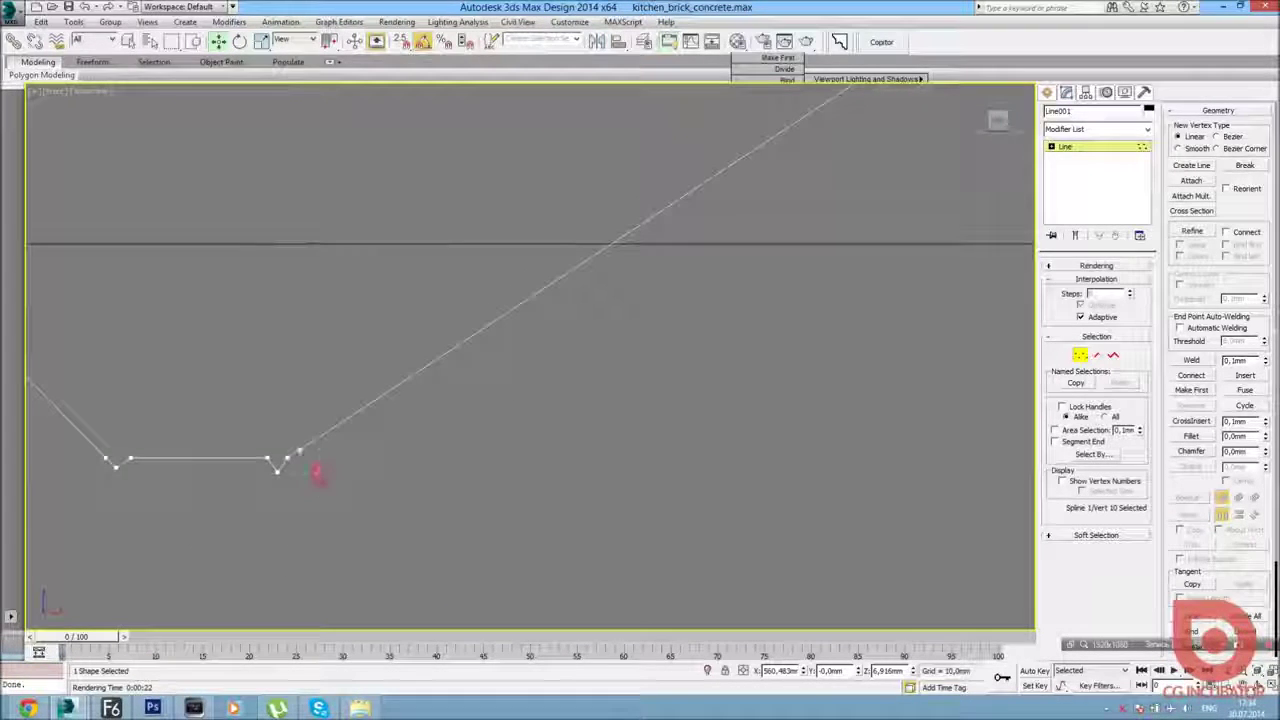
Set the bottom slope vertex's type and pull tangent handles to bend the slope into a curve.
{"action": "left_click", "coordinate": [278, 464]}
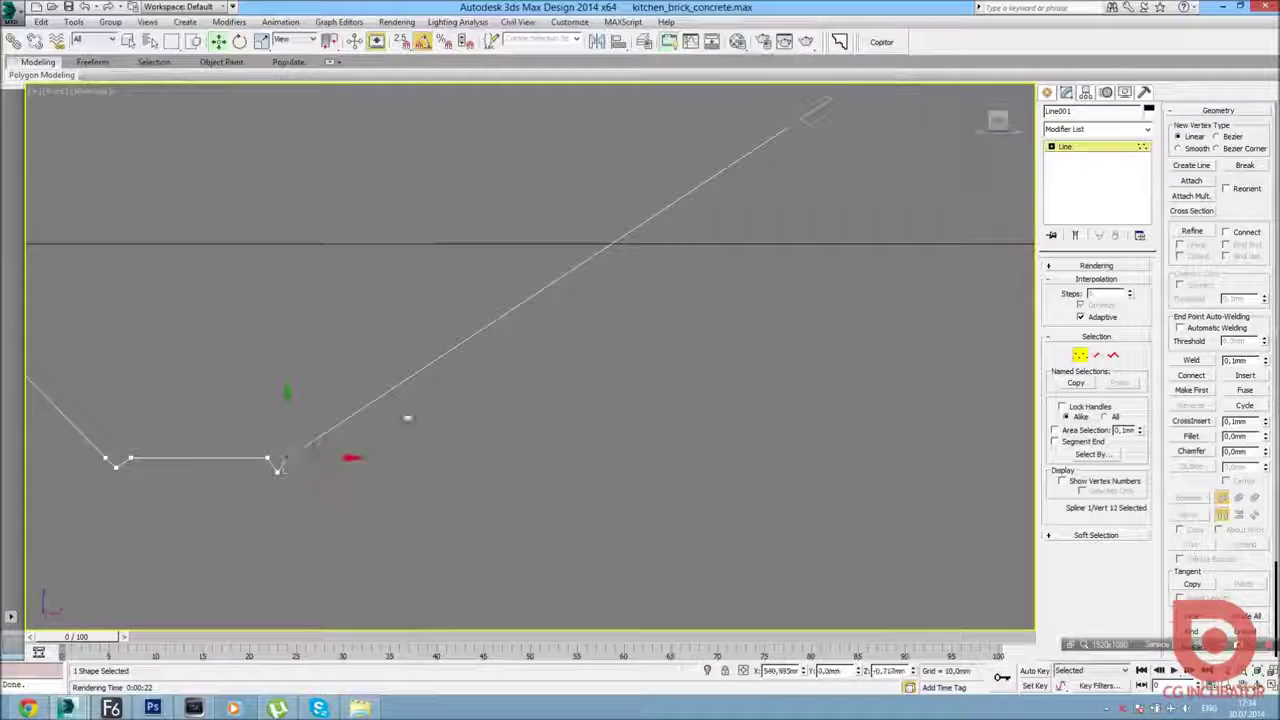
{"action": "right_click", "coordinate": [455, 366]}
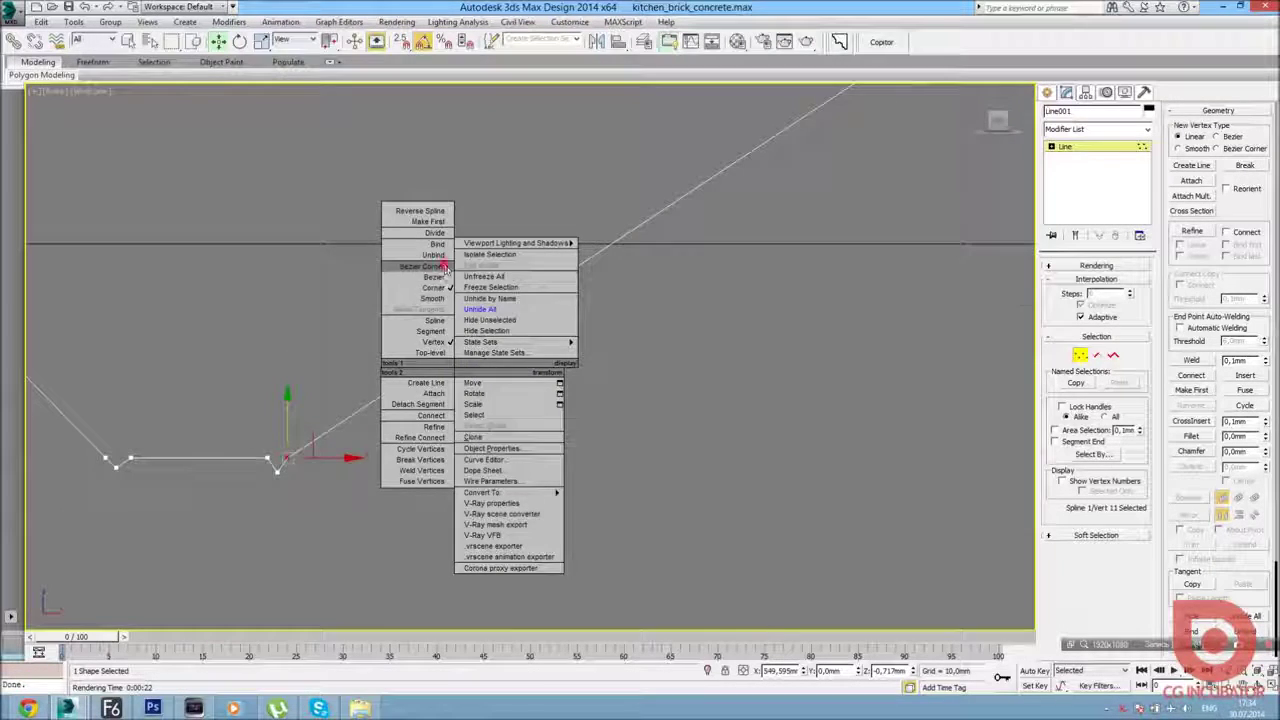
{"action": "scroll", "coordinate": [229, 584], "scroll_direction": "down", "scroll_amount": 3}
{"action": "scroll", "coordinate": [482, 430], "scroll_direction": "down", "scroll_amount": 3}
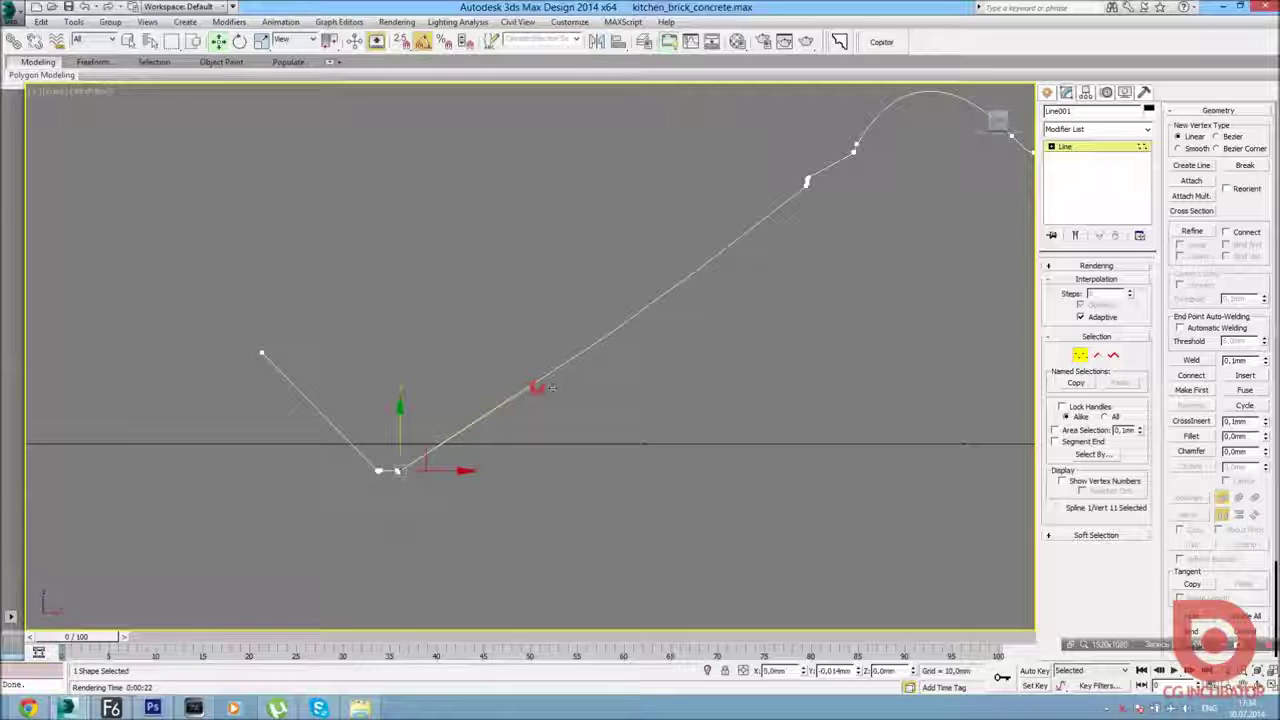
{"action": "left_click_drag", "start_coordinate": [536, 387], "coordinate": [545, 390]}
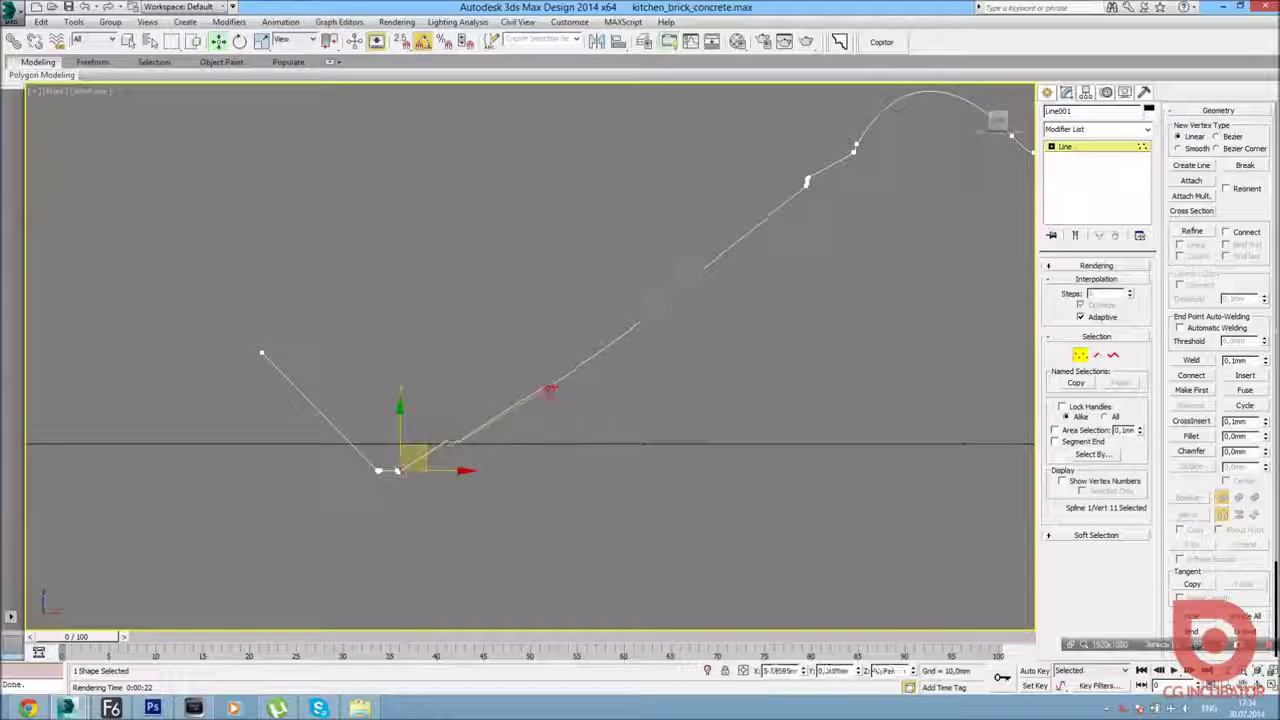
{"action": "left_click", "coordinate": [806, 182]}
{"action": "scroll", "coordinate": [815, 197], "scroll_direction": "up", "scroll_amount": 4}
{"action": "scroll", "coordinate": [795, 189], "scroll_direction": "up", "scroll_amount": 2}
{"action": "left_click_drag", "start_coordinate": [771, 180], "coordinate": [725, 135]}
{"action": "scroll", "coordinate": [692, 224], "scroll_direction": "down", "scroll_amount": 3}
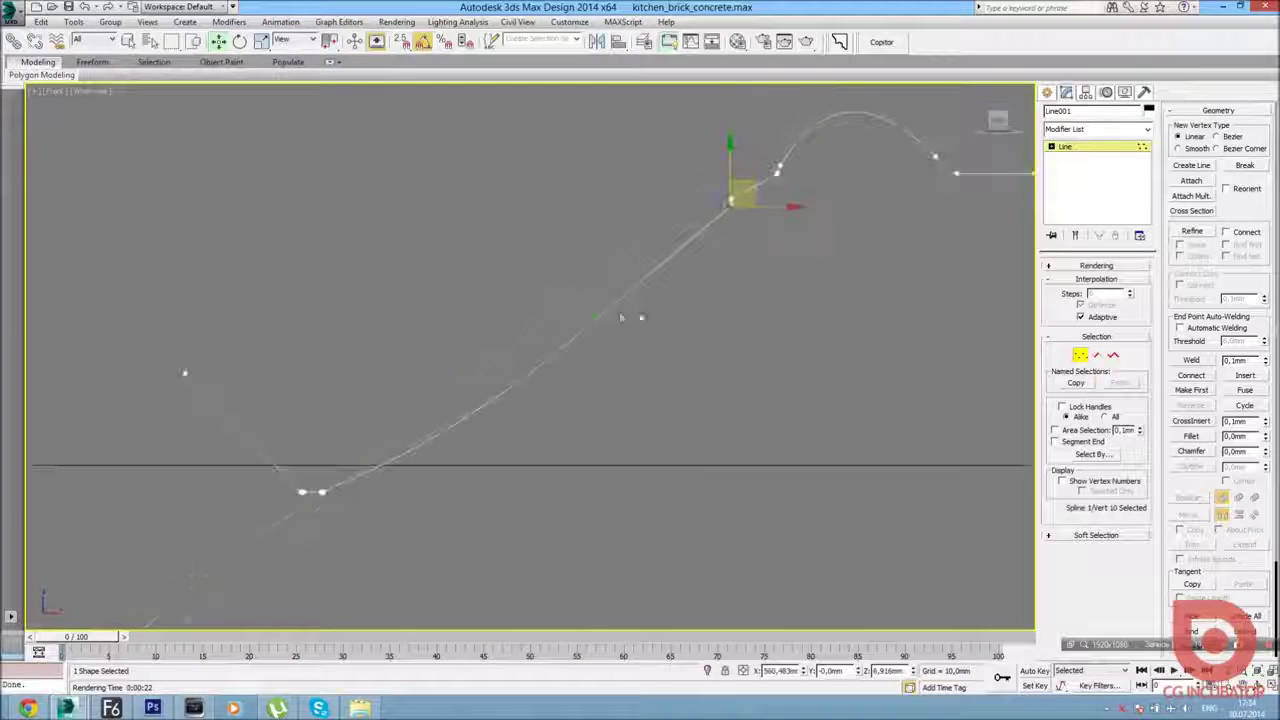
Clear the selection and box-select the vertices along the profile's bottom.
{"action": "left_click", "coordinate": [580, 423]}
{"action": "scroll", "coordinate": [543, 451], "scroll_direction": "down", "scroll_amount": 2}
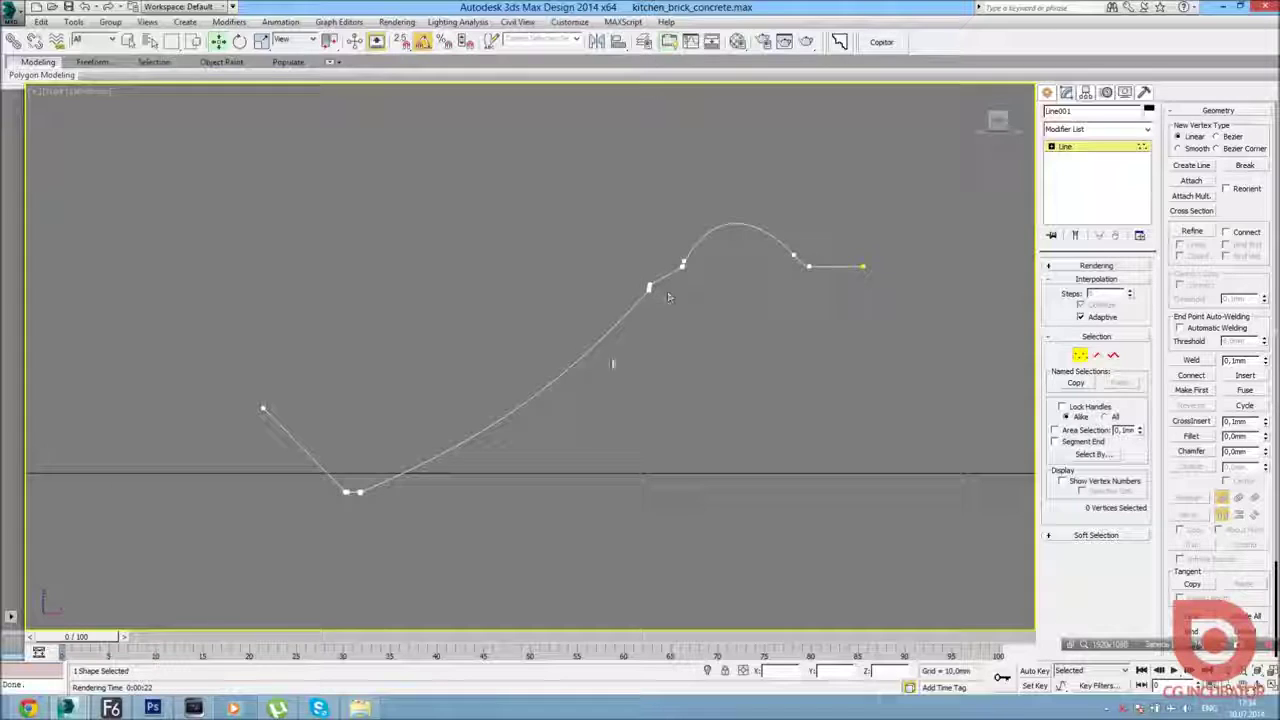
{"action": "left_click_drag", "start_coordinate": [389, 514], "coordinate": [335, 475]}
{"action": "scroll", "coordinate": [330, 495], "scroll_direction": "up", "scroll_amount": 5}
Snap the bottom tip vertex onto its neighbour and pull the left corner vertex toward it.
{"action": "scroll", "coordinate": [330, 495], "scroll_direction": "up", "scroll_amount": 5}
{"action": "left_click", "coordinate": [550, 472]}
{"action": "left_click_drag", "start_coordinate": [444, 380], "coordinate": [477, 403]}
{"action": "left_click", "coordinate": [483, 455]}
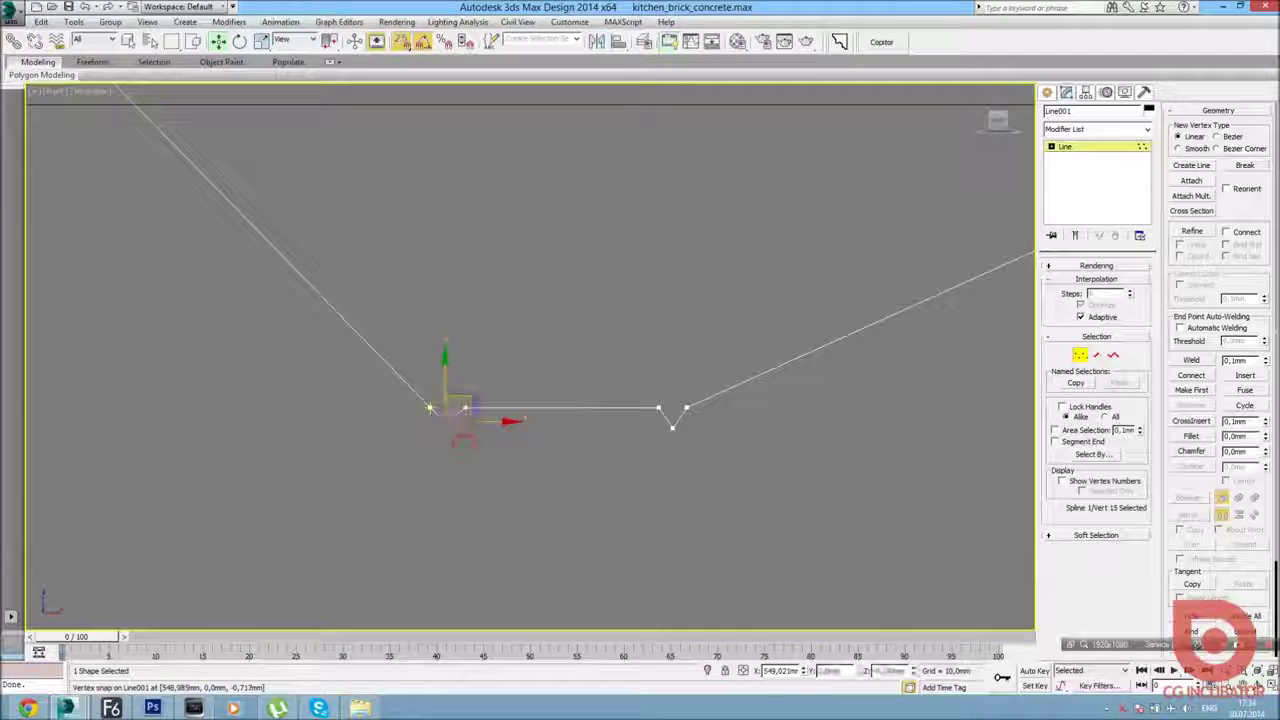
{"action": "left_click_drag", "start_coordinate": [444, 420], "coordinate": [669, 425]}
{"action": "left_click", "coordinate": [418, 367]}
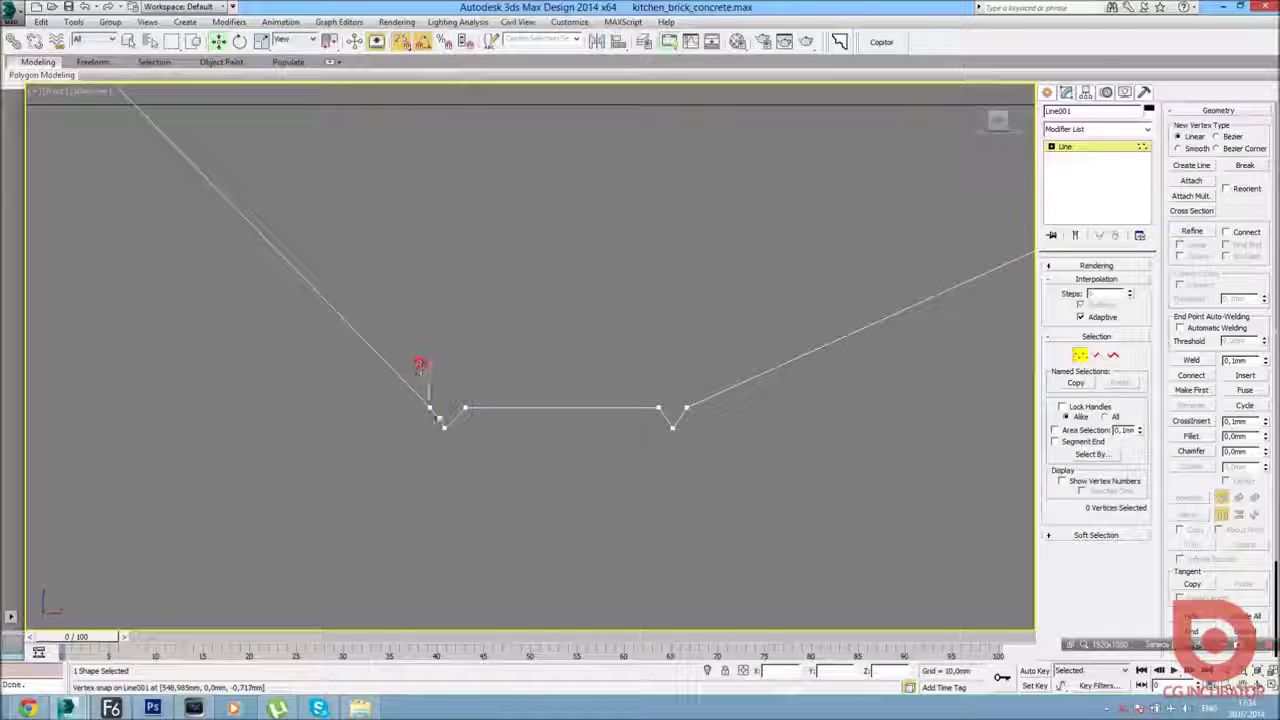
{"action": "left_click", "coordinate": [429, 407]}
{"action": "mouse_move", "coordinate": [446, 430]}
{"action": "left_mouse_down"}
{"action": "mouse_move", "coordinate": [509, 428]}
{"action": "mouse_move", "coordinate": [435, 387]}
{"action": "left_mouse_up"}
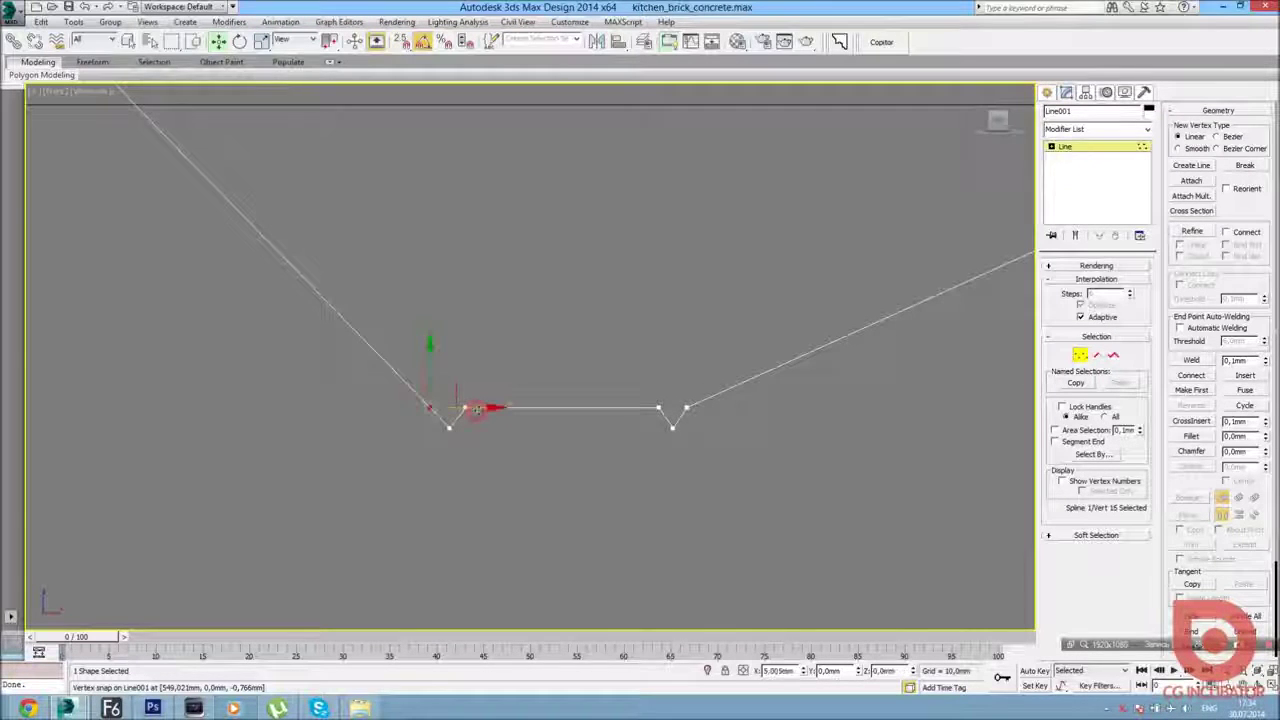
{"action": "scroll", "coordinate": [435, 387], "scroll_direction": "down", "scroll_amount": 10}
Change the bottom vertex's point type from the quad menu.
{"action": "left_click", "coordinate": [300, 303]}
{"action": "scroll", "coordinate": [460, 473], "scroll_direction": "up", "scroll_amount": 5}
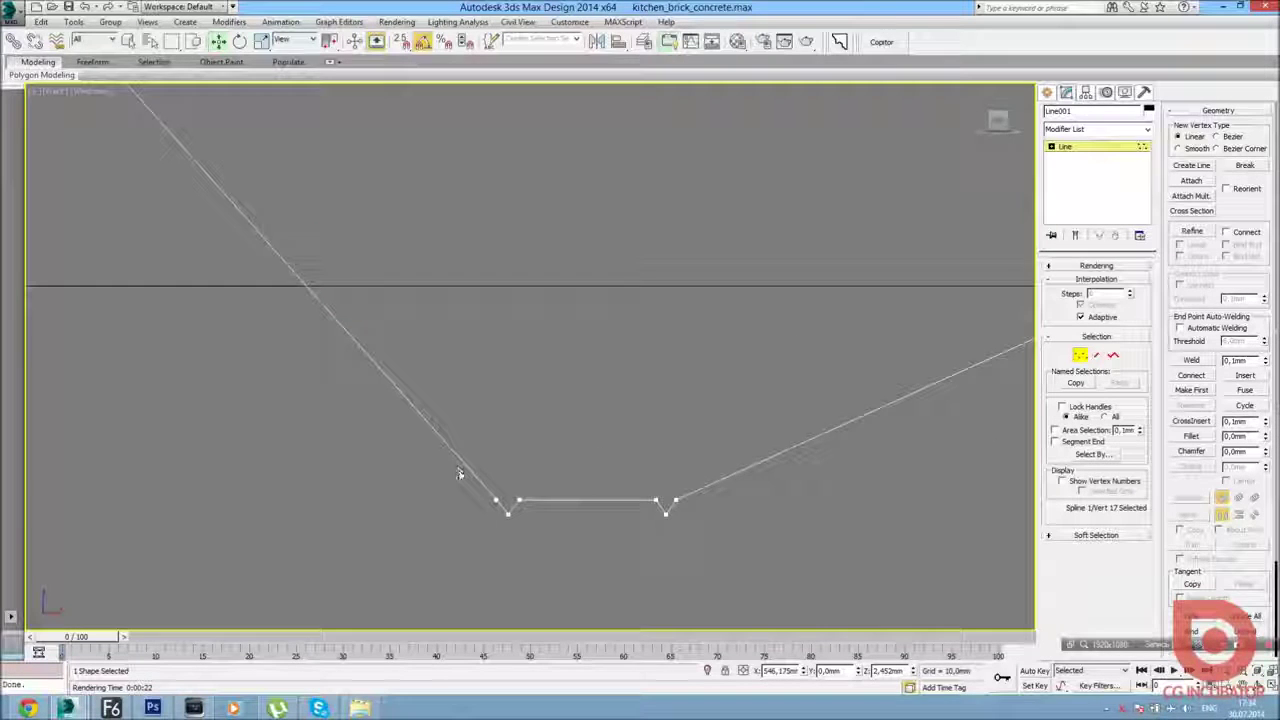
{"action": "right_click", "coordinate": [515, 438]}
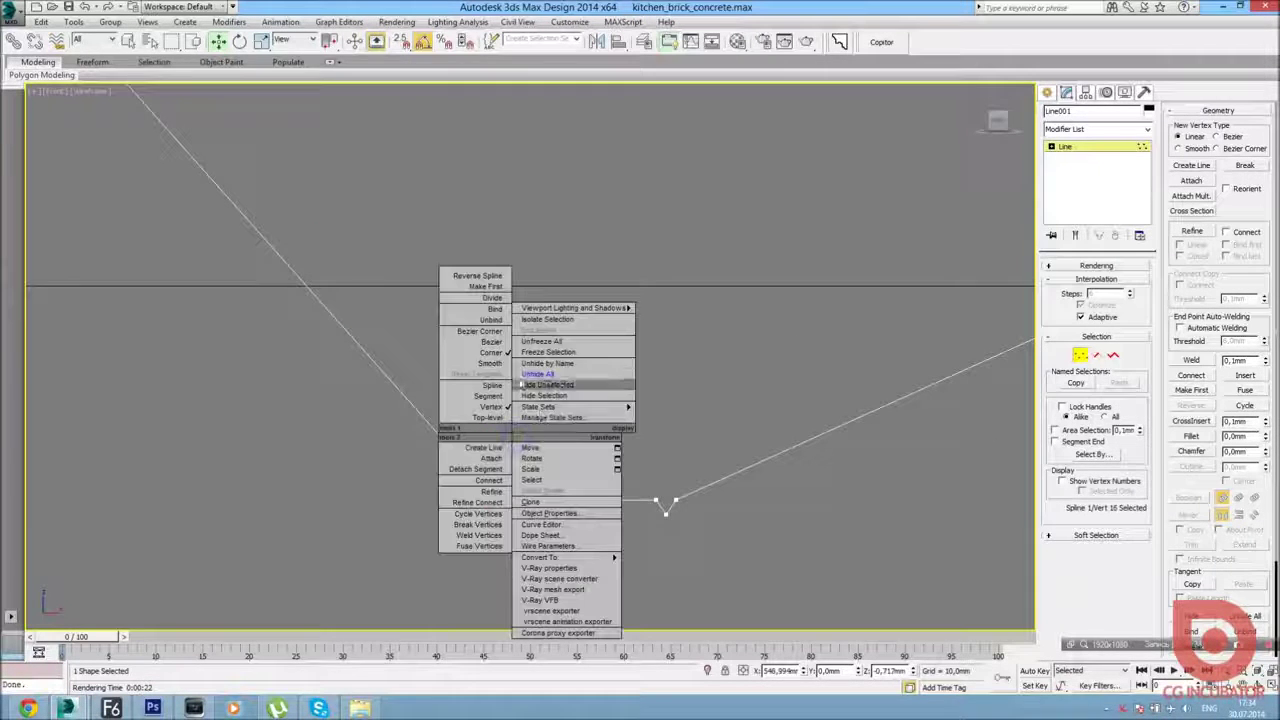
{"action": "left_click", "coordinate": [475, 323]}
{"action": "scroll", "coordinate": [407, 409], "scroll_direction": "down", "scroll_amount": 2}
{"action": "scroll", "coordinate": [407, 409], "scroll_direction": "down", "scroll_amount": 3}
Make the top-left end vertex Bezier Corner and pull its tangents to round the left arm.
{"action": "middle_click_drag", "start_coordinate": [188, 197], "coordinate": [274, 277]}
{"action": "left_click", "coordinate": [184, 167]}
{"action": "right_click", "coordinate": [328, 212]}
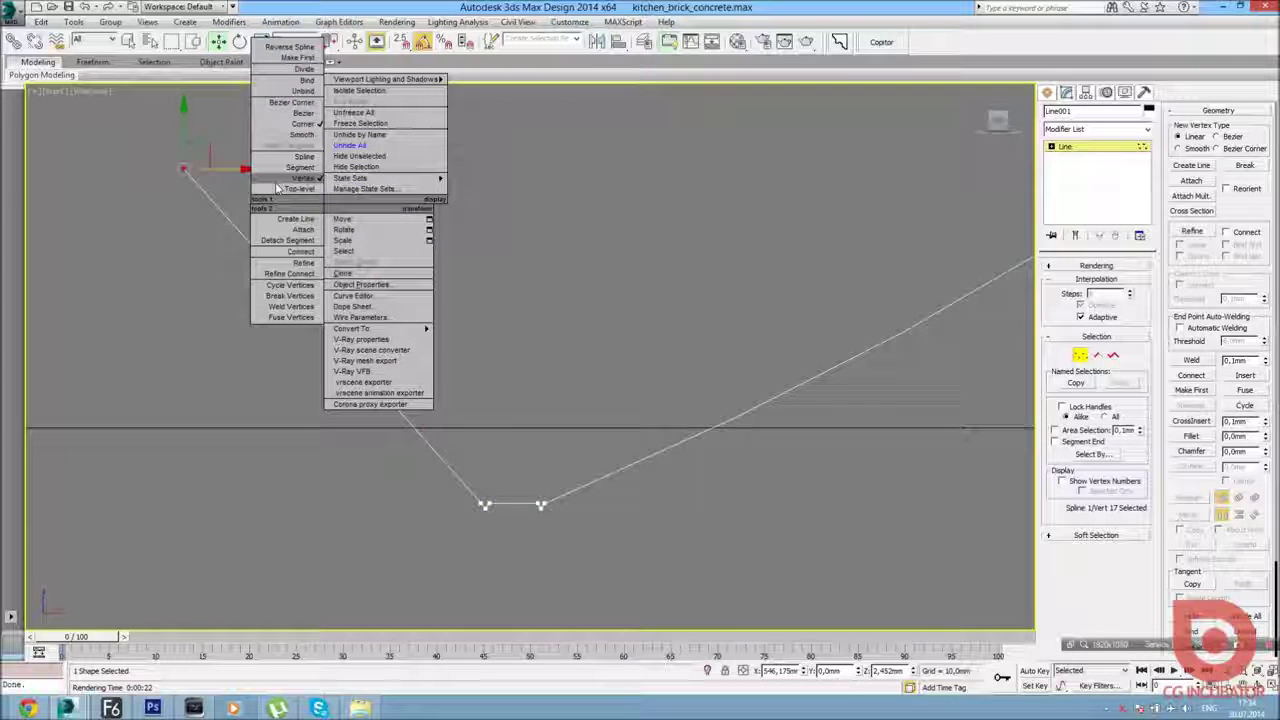
{"action": "left_click", "coordinate": [300, 104]}
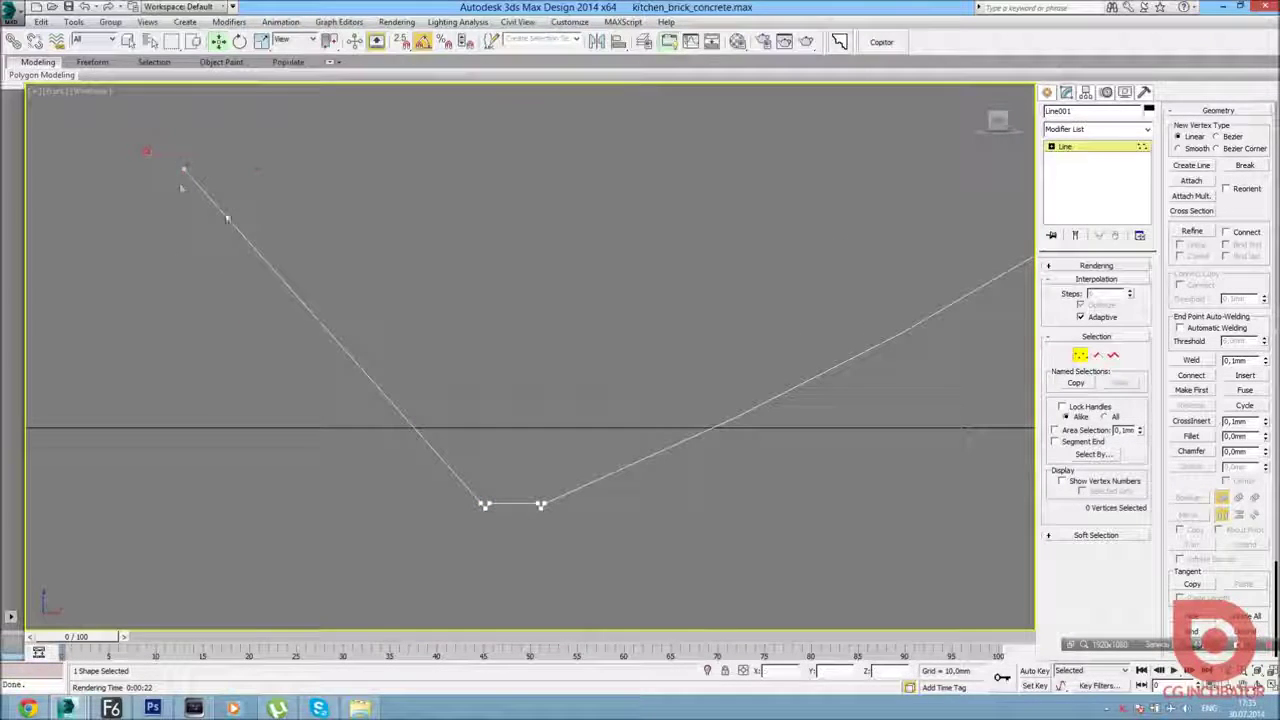
{"action": "left_click_drag", "start_coordinate": [285, 284], "coordinate": [290, 285]}
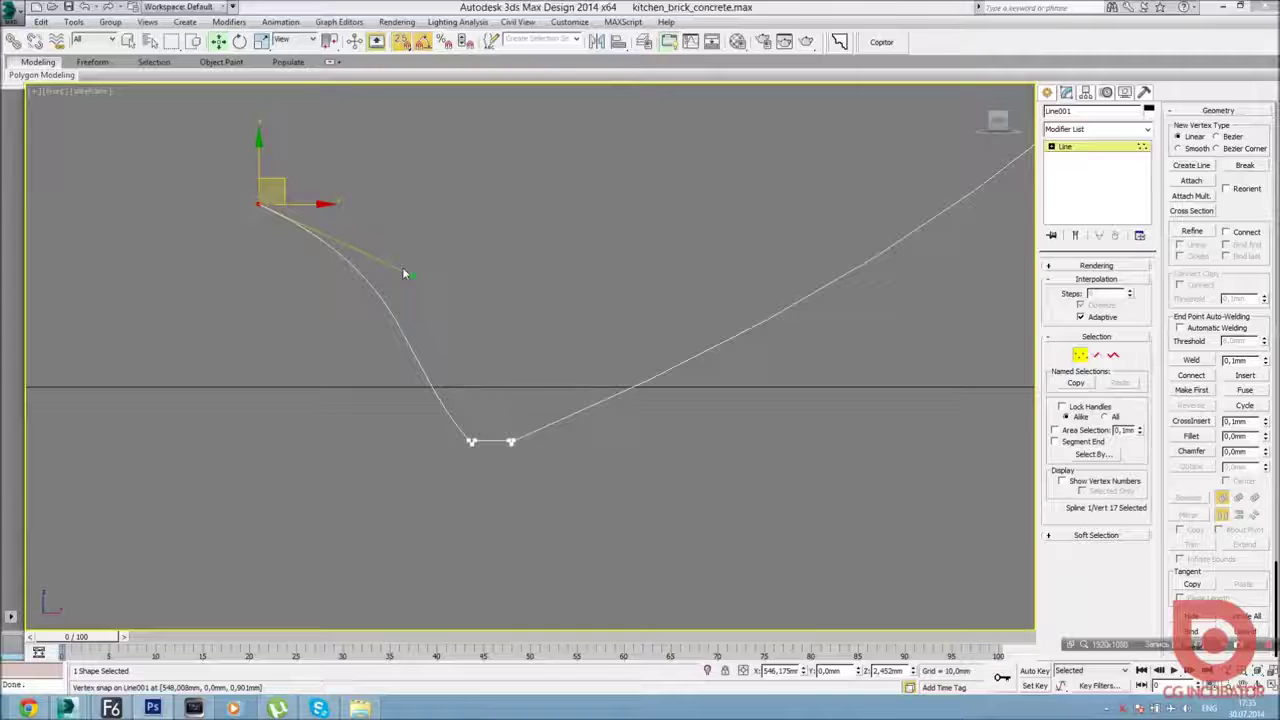
{"action": "left_click", "coordinate": [315, 160]}
{"action": "left_click", "coordinate": [259, 206]}
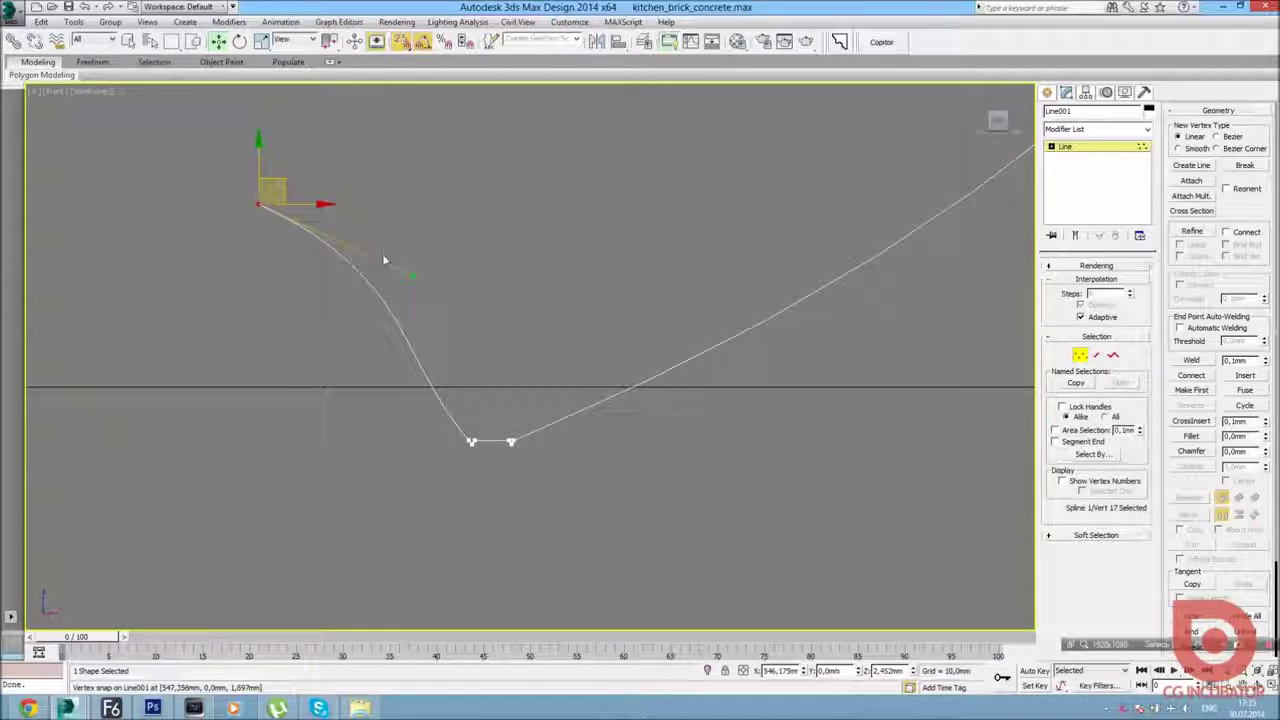
{"action": "mouse_move", "coordinate": [329, 271]}
{"action": "left_mouse_down"}
{"action": "mouse_move", "coordinate": [509, 289]}
{"action": "mouse_move", "coordinate": [360, 219]}
{"action": "left_mouse_up"}
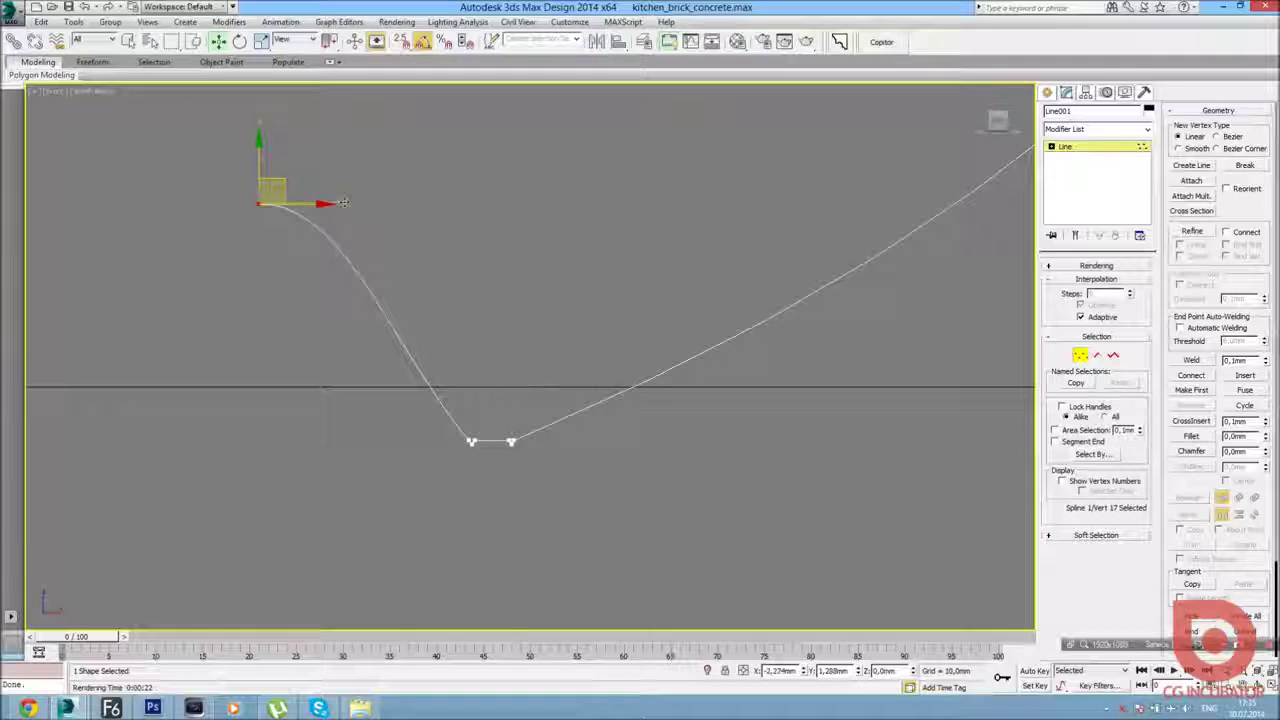
Adjust the bottom-left vertex tangent into a short flat bottom, then exit vertex editing.
{"action": "scroll", "coordinate": [454, 416], "scroll_direction": "up", "scroll_amount": 5}
{"action": "left_click_drag", "start_coordinate": [512, 521], "coordinate": [455, 425]}
{"action": "scroll", "coordinate": [280, 250], "scroll_direction": "down", "scroll_amount": 4}
{"action": "scroll", "coordinate": [236, 215], "scroll_direction": "up", "scroll_amount": 2}
{"action": "scroll", "coordinate": [330, 330], "scroll_direction": "up", "scroll_amount": 1}
{"action": "left_click_drag", "start_coordinate": [330, 330], "coordinate": [355, 280]}
{"action": "scroll", "coordinate": [374, 295], "scroll_direction": "down", "scroll_amount": 3}
{"action": "scroll", "coordinate": [430, 327], "scroll_direction": "down", "scroll_amount": 3}
{"action": "middle_click_drag", "start_coordinate": [430, 330], "coordinate": [382, 342]}
{"action": "left_click", "coordinate": [1047, 92]}
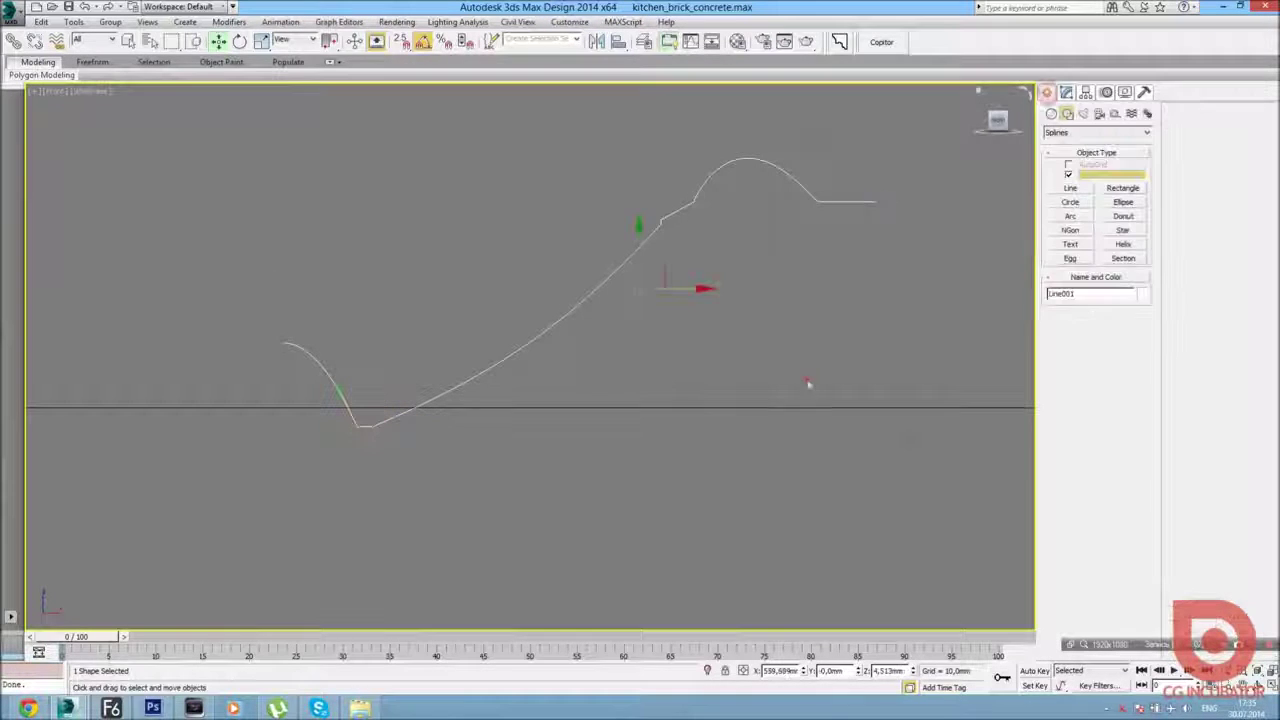
Add a Lathe modifier to Line001, revolving the profile 360° with 16 segments.
{"action": "scroll", "coordinate": [520, 360], "scroll_direction": "down", "scroll_amount": 3}
{"action": "scroll", "coordinate": [569, 334], "scroll_direction": "down", "scroll_amount": 1}
{"action": "scroll", "coordinate": [655, 355], "scroll_direction": "up", "scroll_amount": 4}
{"action": "scroll", "coordinate": [700, 330], "scroll_direction": "up", "scroll_amount": 5}
{"action": "scroll", "coordinate": [442, 366], "scroll_direction": "down", "scroll_amount": 5}
{"action": "scroll", "coordinate": [577, 309], "scroll_direction": "up", "scroll_amount": 2}
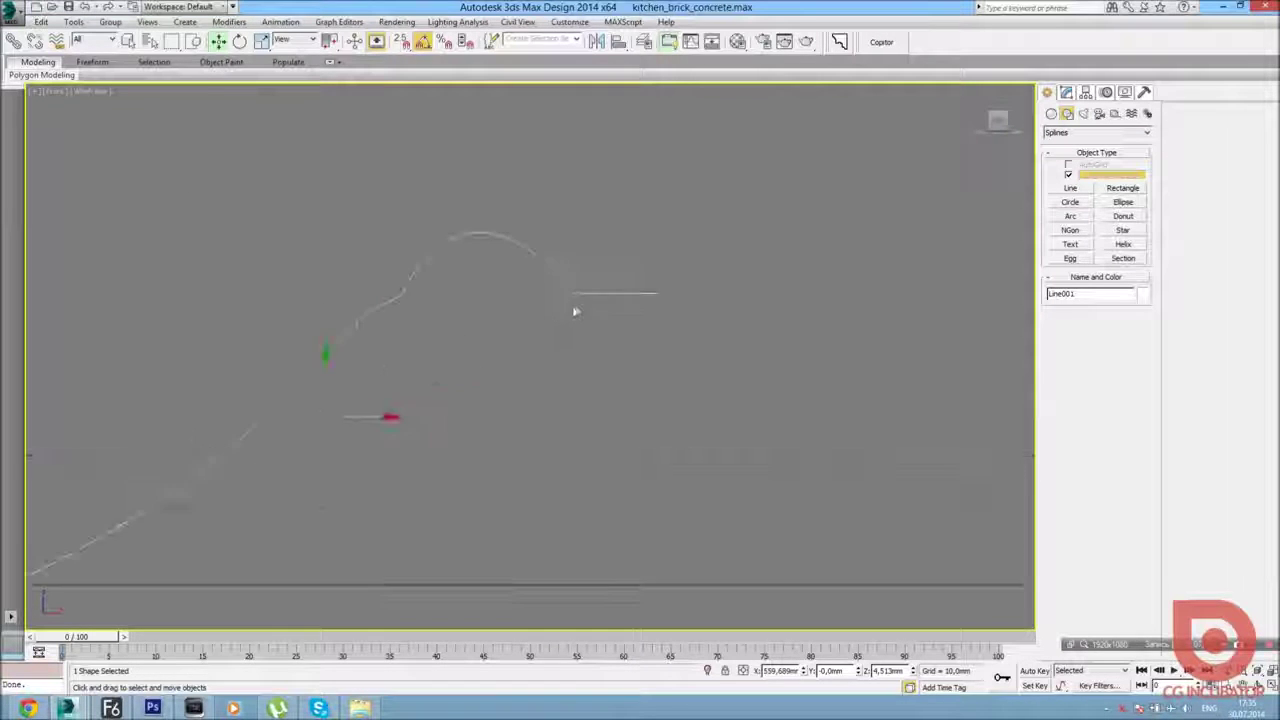
{"action": "scroll", "coordinate": [694, 277], "scroll_direction": "down", "scroll_amount": 2}
{"action": "left_click", "coordinate": [1066, 92]}
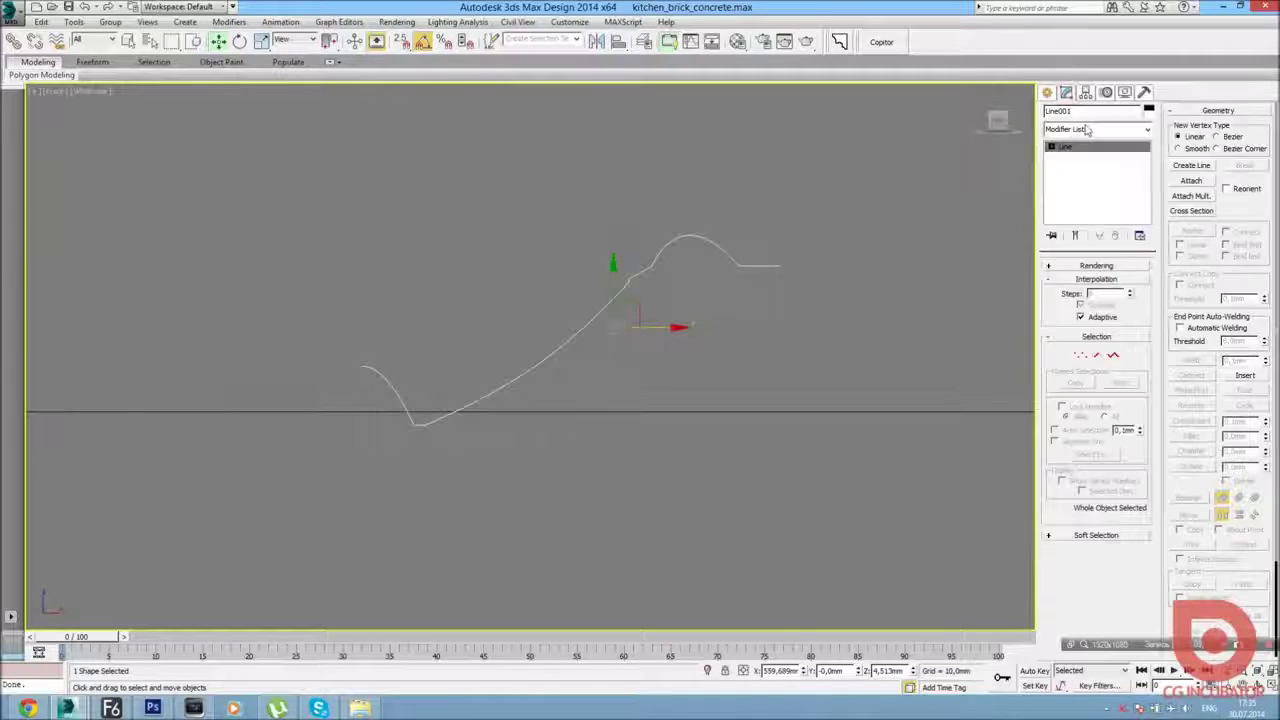
{"action": "left_click", "coordinate": [1087, 130]}
{"action": "key", "text": "l"}
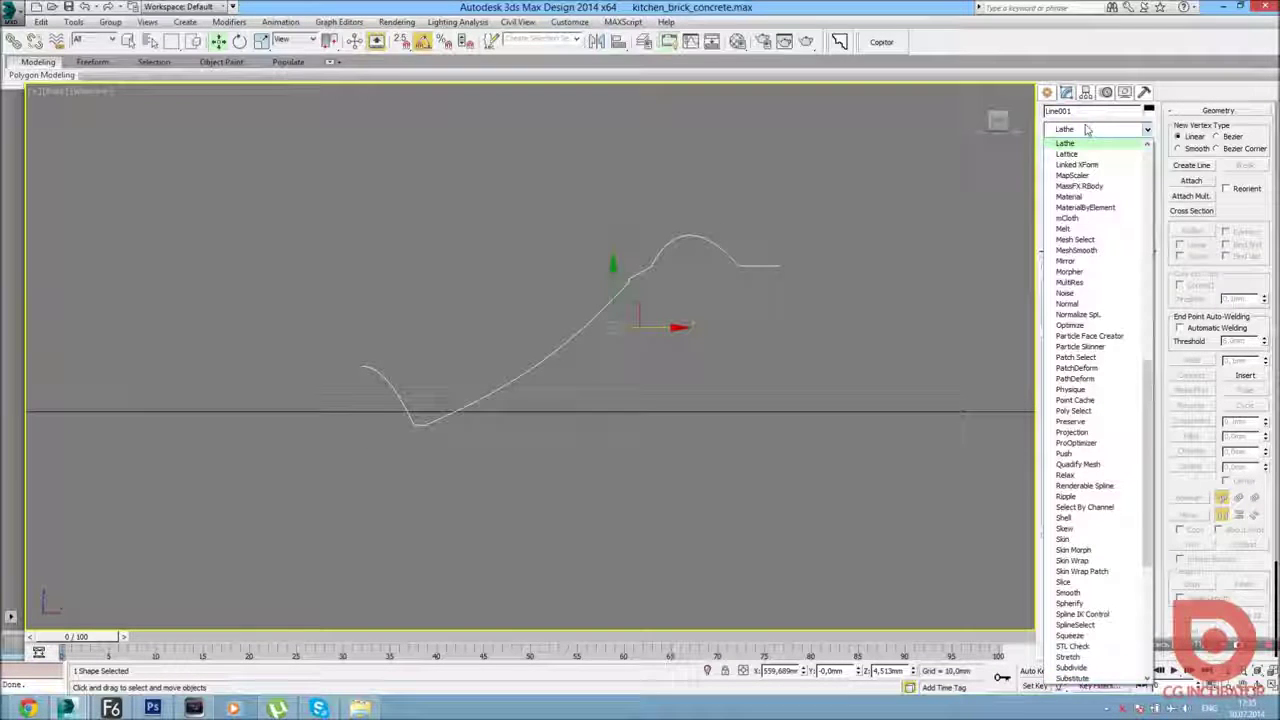
{"action": "key", "text": "Return"}
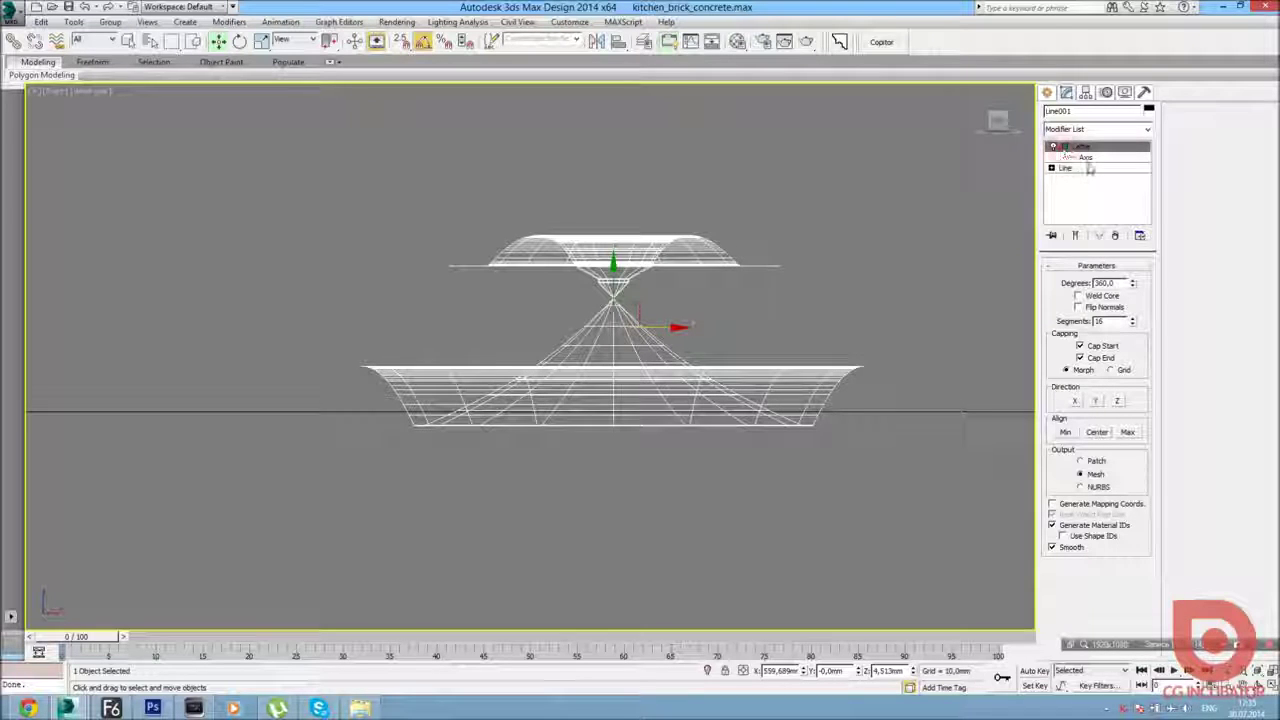
Move the Lathe Axis sub-object along X to the profile's edge.
{"action": "left_click", "coordinate": [1085, 157]}
{"action": "mouse_move", "coordinate": [630, 320]}
{"action": "left_mouse_down"}
{"action": "mouse_move", "coordinate": [472, 320]}
{"action": "mouse_move", "coordinate": [404, 378]}
{"action": "left_mouse_up"}
{"action": "scroll", "coordinate": [410, 400], "scroll_direction": "up", "scroll_amount": 3}
{"action": "scroll", "coordinate": [420, 437], "scroll_direction": "up", "scroll_amount": 3}
{"action": "scroll", "coordinate": [420, 410], "scroll_direction": "up", "scroll_amount": 3}
{"action": "mouse_move", "coordinate": [429, 158]}
{"action": "left_mouse_down"}
{"action": "mouse_move", "coordinate": [394, 157]}
{"action": "mouse_move", "coordinate": [408, 158]}
{"action": "left_mouse_up"}
Raise the Lathe segments to 81 and orbit the views to inspect the smooth bowl.
{"action": "key", "text": "alt+w"}
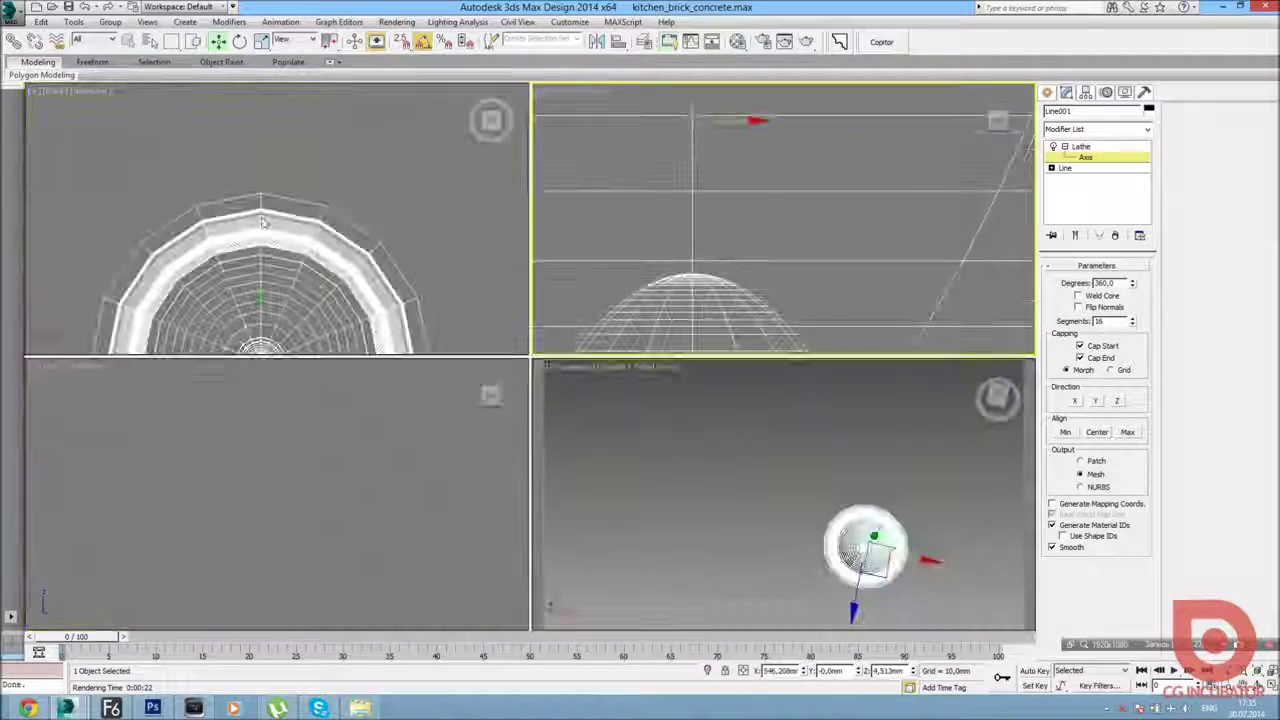
{"action": "key", "text": "alt+w"}
{"action": "mouse_move", "coordinate": [263, 222]}
{"action": "middle_mouse_down"}
{"action": "mouse_move", "coordinate": [449, 220]}
{"action": "mouse_move", "coordinate": [384, 497]}
{"action": "middle_mouse_up"}
{"action": "scroll", "coordinate": [449, 220], "scroll_direction": "up", "scroll_amount": 3}
{"action": "key", "text": "t"}
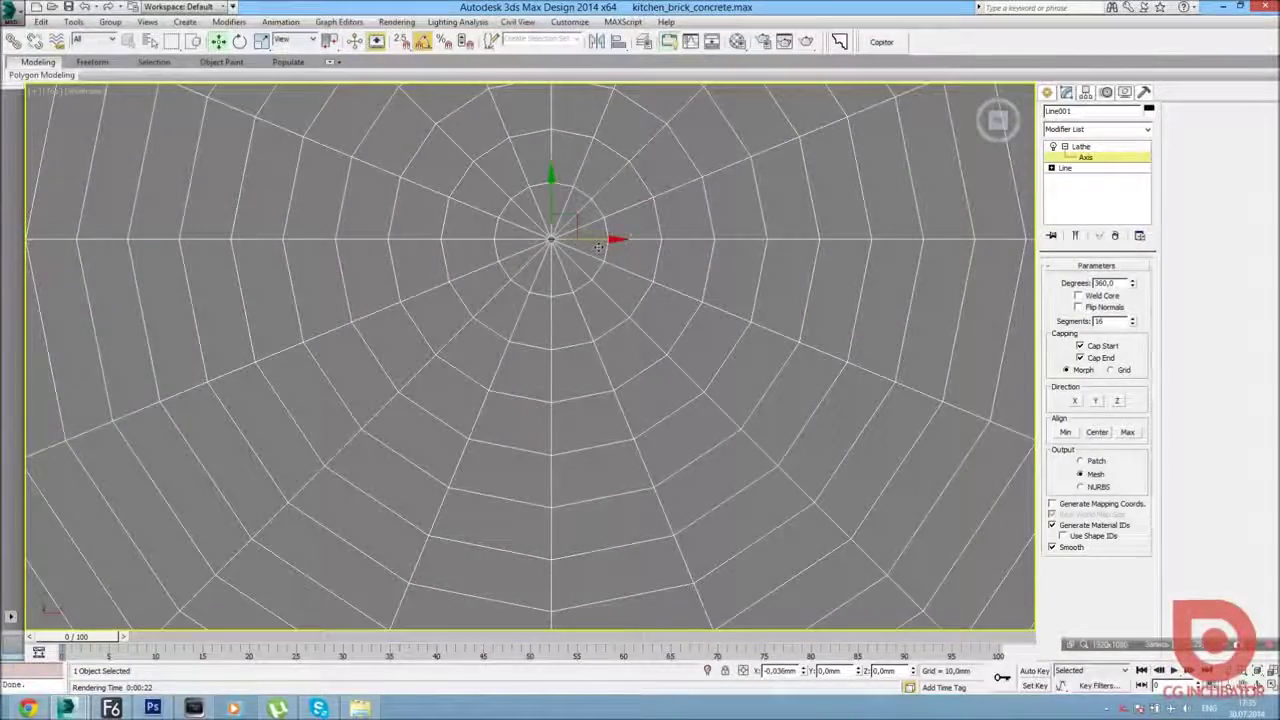
{"action": "key", "text": "alt+w"}
{"action": "key", "text": "alt+w"}
{"action": "scroll", "coordinate": [548, 350], "scroll_direction": "up", "scroll_amount": 4}
{"action": "middle_click_drag", "start_coordinate": [548, 300], "coordinate": [550, 378], "text": "alt"}
{"action": "left_click_drag", "start_coordinate": [1131, 321], "coordinate": [1135, 266]}
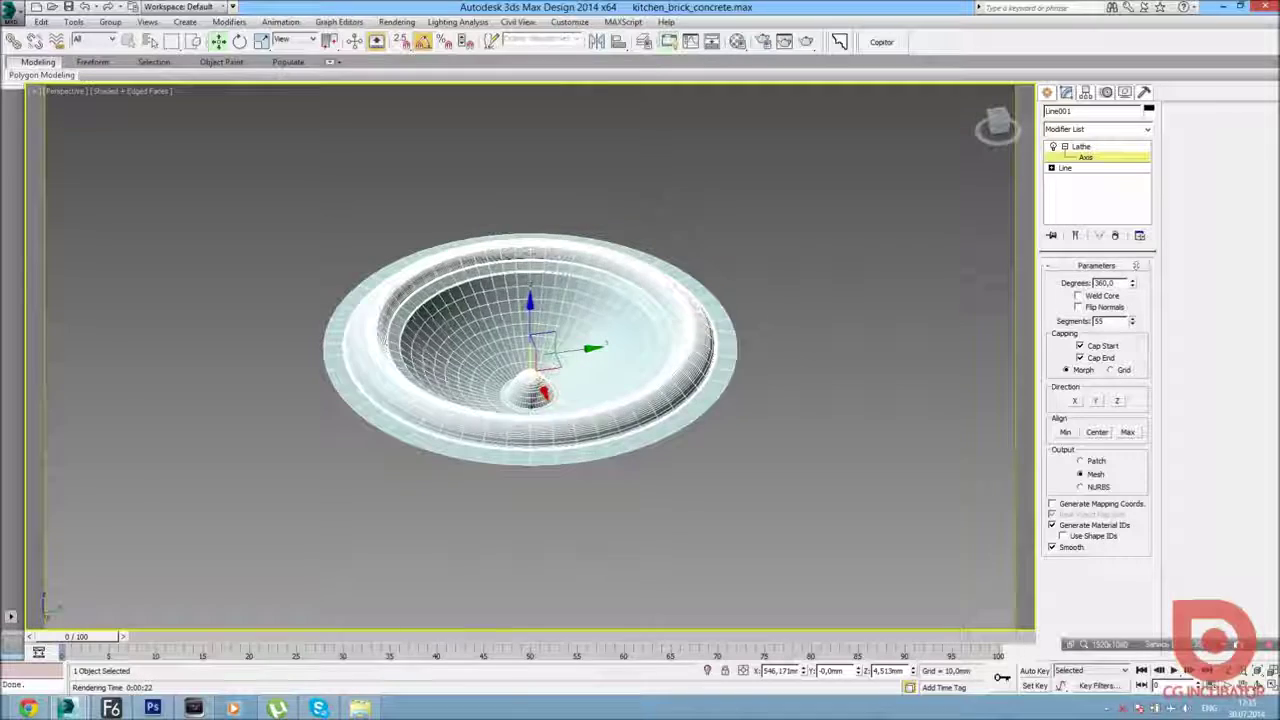
{"action": "middle_click_drag", "start_coordinate": [857, 300], "coordinate": [828, 338], "text": "alt"}
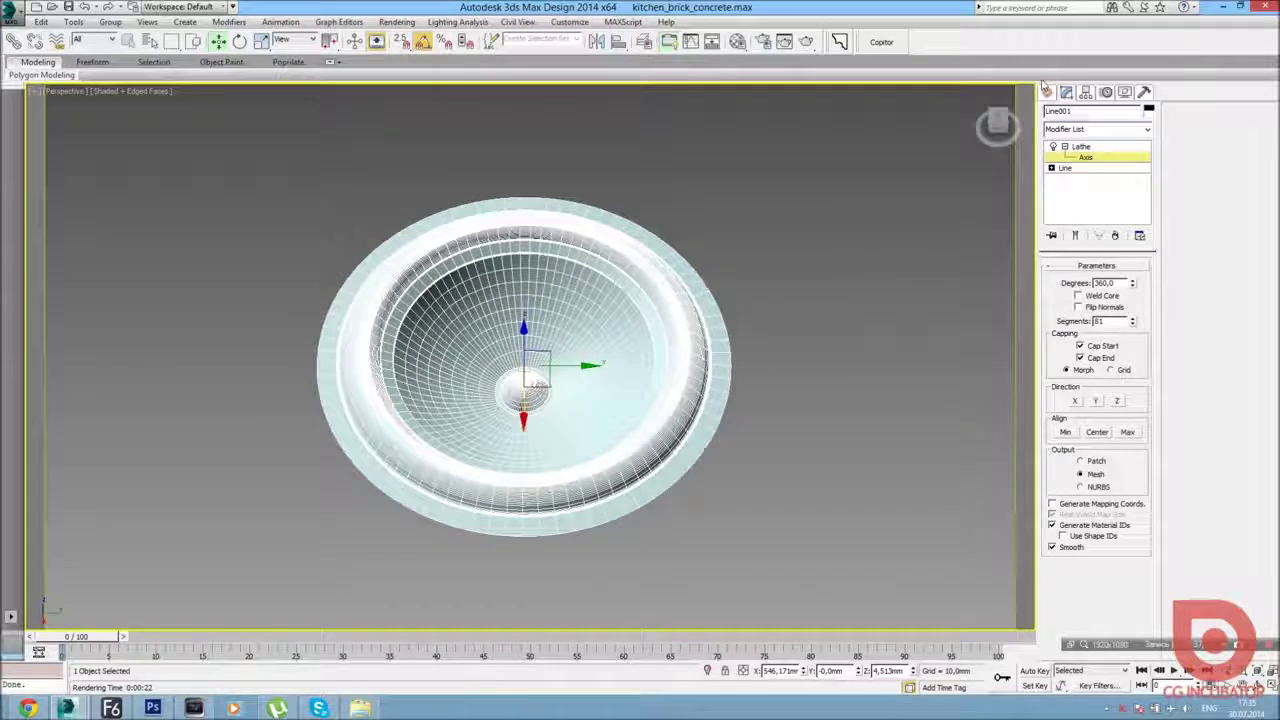
{"action": "middle_click_drag", "start_coordinate": [828, 272], "coordinate": [629, 349], "text": "alt"}
{"action": "key", "text": "alt+w"}
Rotate the lathed speaker in the side view so the cone faces forward.
{"action": "right_click", "coordinate": [352, 461]}
{"action": "key", "text": "alt+w"}
{"action": "scroll", "coordinate": [450, 355], "scroll_direction": "down", "scroll_amount": 3}
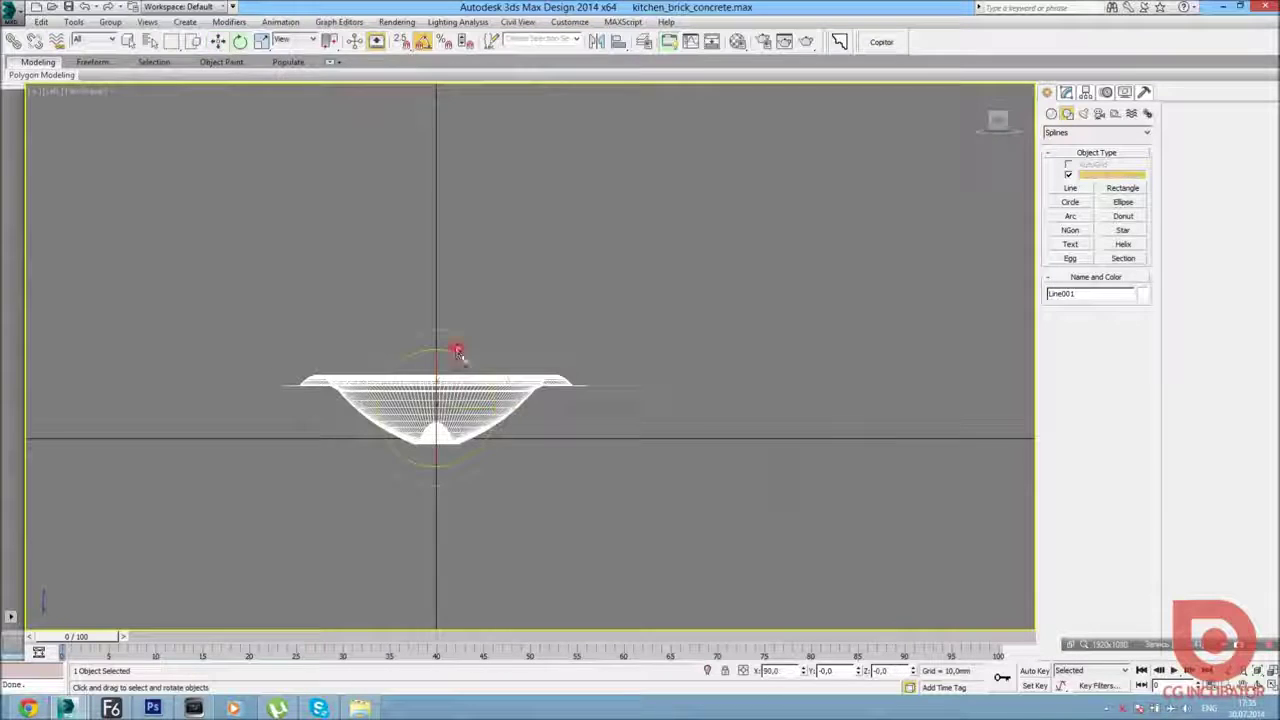
{"action": "left_click_drag", "start_coordinate": [457, 353], "coordinate": [491, 439]}
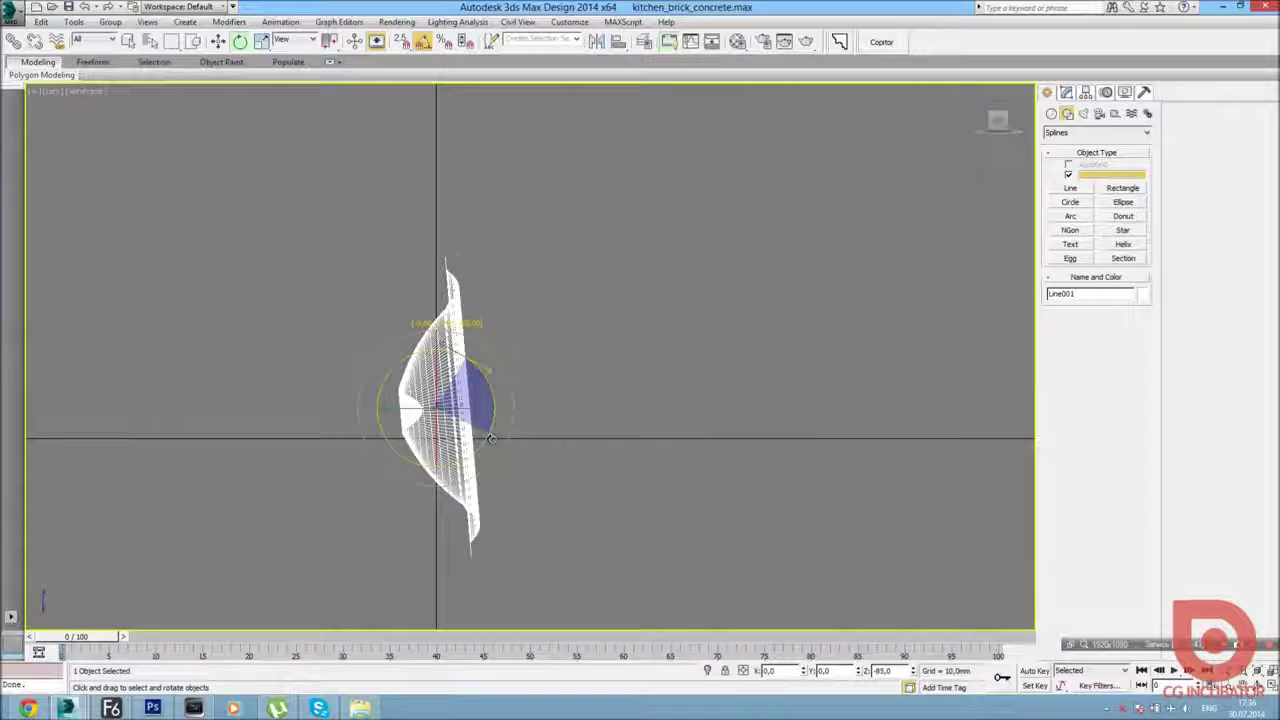
{"action": "key", "text": "alt+w"}
{"action": "left_click", "coordinate": [635, 517]}
Review the shaded speaker in Perspective, then reselect it in an enlarged Left view.
{"action": "key", "text": "alt+w"}
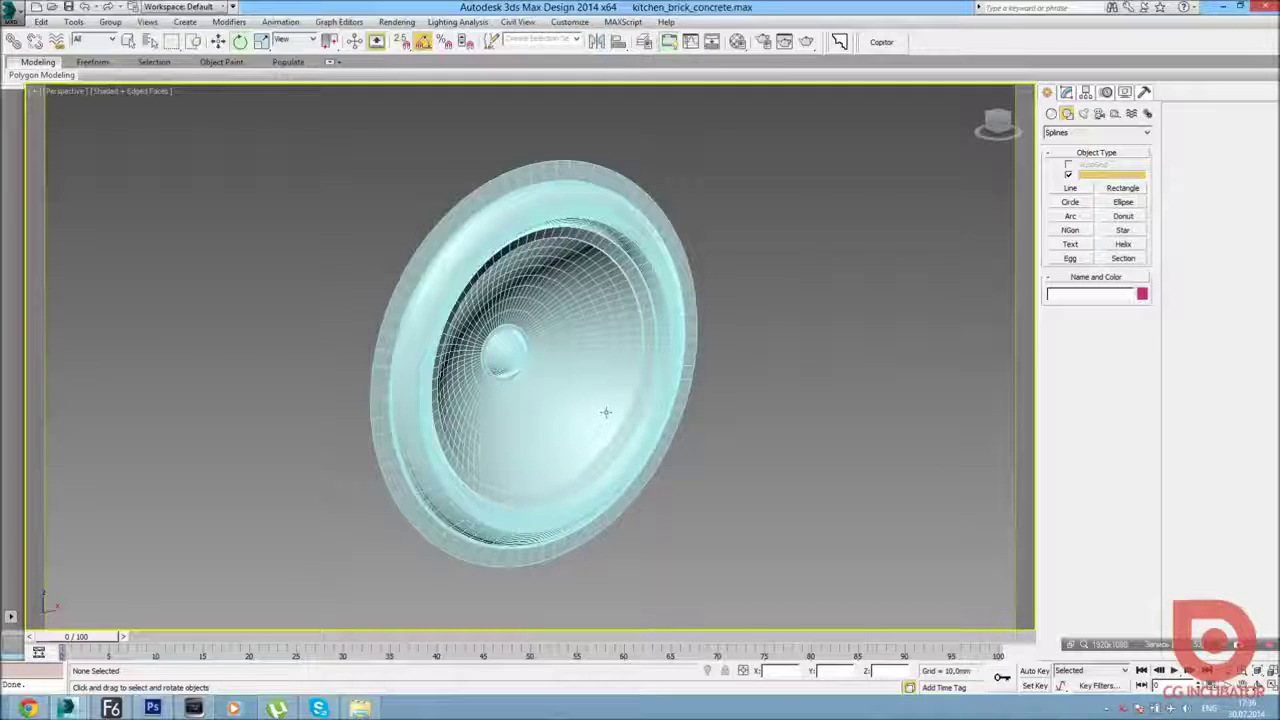
{"action": "key", "text": "alt+w"}
{"action": "left_click", "coordinate": [283, 523]}
{"action": "key", "text": "alt+w"}
{"action": "scroll", "coordinate": [443, 374], "scroll_direction": "up", "scroll_amount": 3}
Go back to Line001's Vertex level under the Lathe and frame the profile in a maximized Top view.
{"action": "left_click", "coordinate": [1066, 92]}
{"action": "left_click", "coordinate": [1052, 168]}
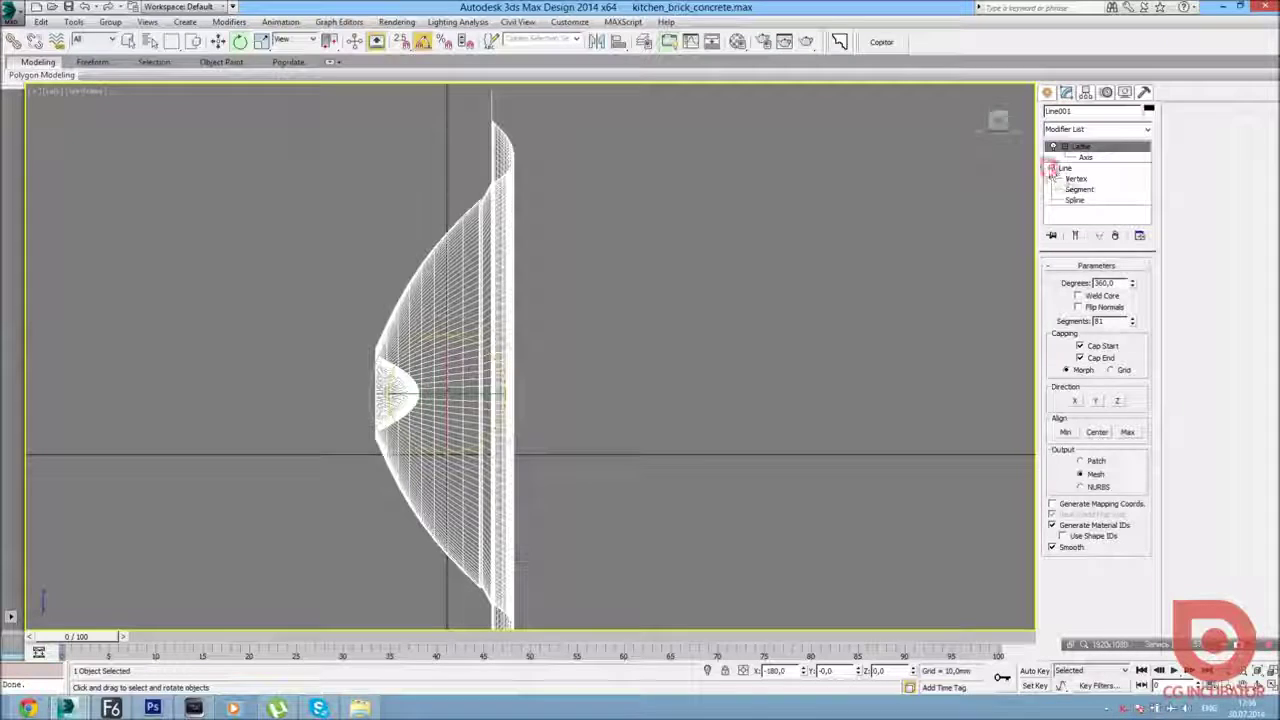
{"action": "left_click", "coordinate": [1076, 178]}
{"action": "key", "text": "alt+w"}
{"action": "right_click", "coordinate": [724, 250]}
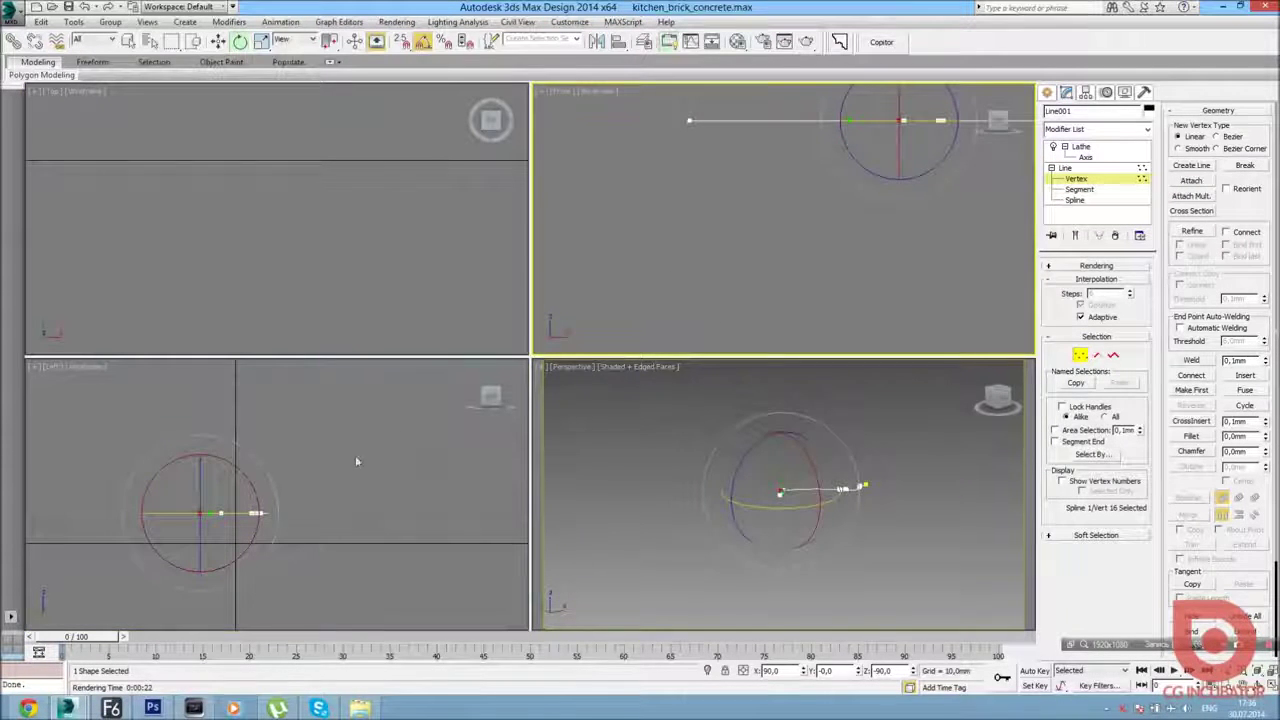
{"action": "right_click", "coordinate": [257, 251]}
{"action": "key", "text": "alt+w"}
{"action": "scroll", "coordinate": [450, 310], "scroll_direction": "down", "scroll_amount": 5}
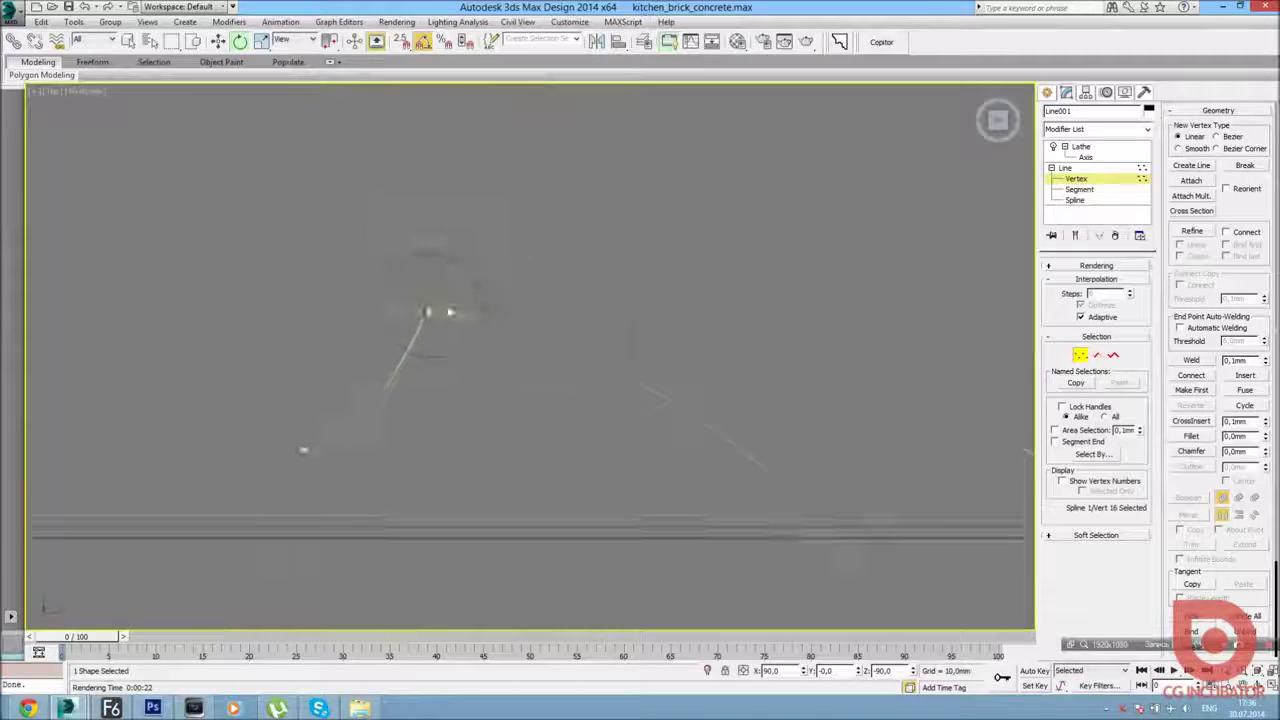
{"action": "scroll", "coordinate": [450, 310], "scroll_direction": "up", "scroll_amount": 5}
{"action": "middle_click_drag", "start_coordinate": [560, 260], "coordinate": [560, 328]}
{"action": "scroll", "coordinate": [656, 350], "scroll_direction": "up", "scroll_amount": 3}
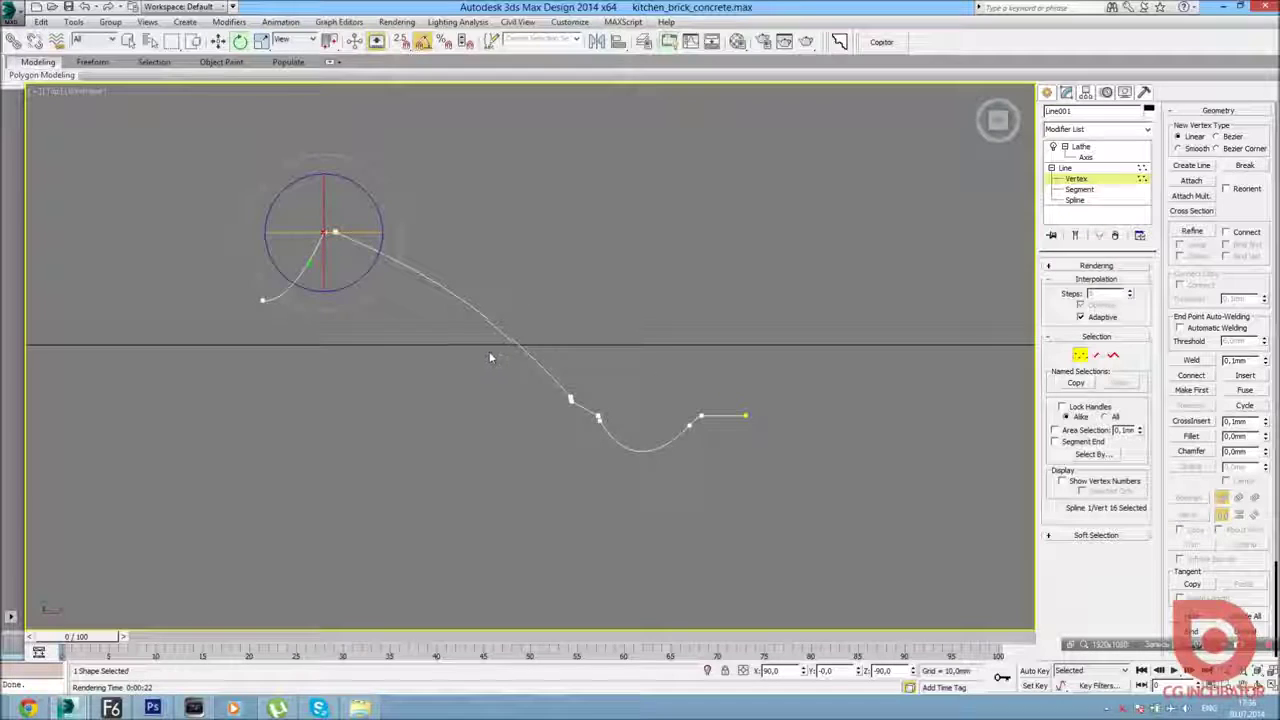
{"action": "middle_click_drag", "start_coordinate": [310, 326], "coordinate": [340, 366]}
Move the inner end vertex down onto the horizontal baseline and further left along X.
{"action": "left_click", "coordinate": [296, 340]}
{"action": "scroll", "coordinate": [385, 292], "scroll_direction": "up", "scroll_amount": 2}
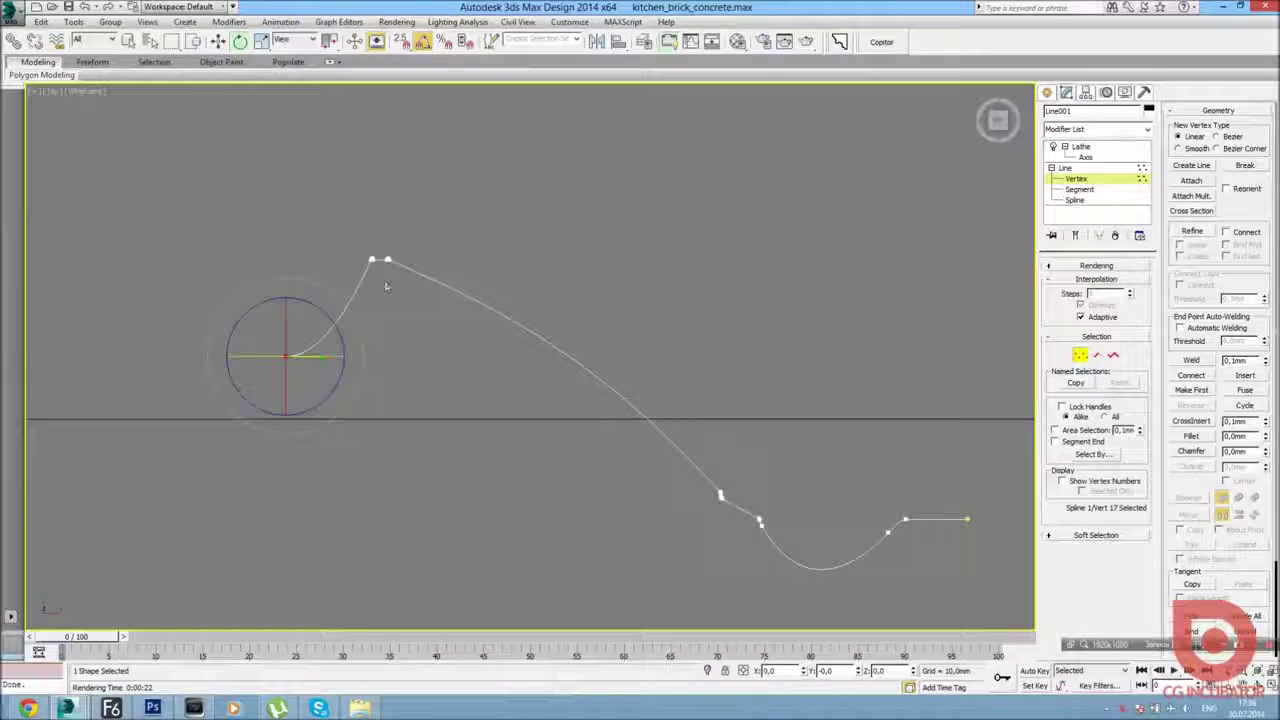
{"action": "key", "text": "w"}
{"action": "left_click_drag", "start_coordinate": [290, 318], "coordinate": [272, 312]}
{"action": "left_click_drag", "start_coordinate": [270, 363], "coordinate": [275, 408]}
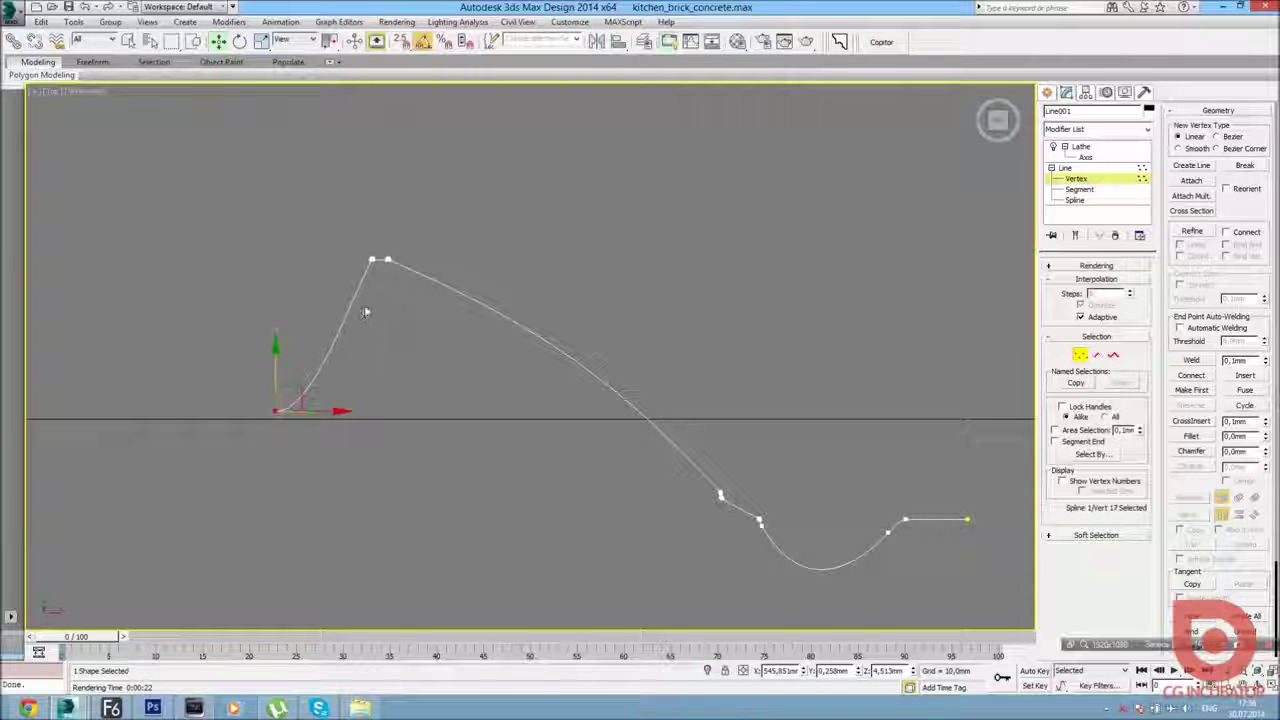
{"action": "mouse_move", "coordinate": [330, 411]}
{"action": "left_mouse_down"}
{"action": "mouse_move", "coordinate": [259, 375]}
{"action": "mouse_move", "coordinate": [221, 388]}
{"action": "left_mouse_up"}
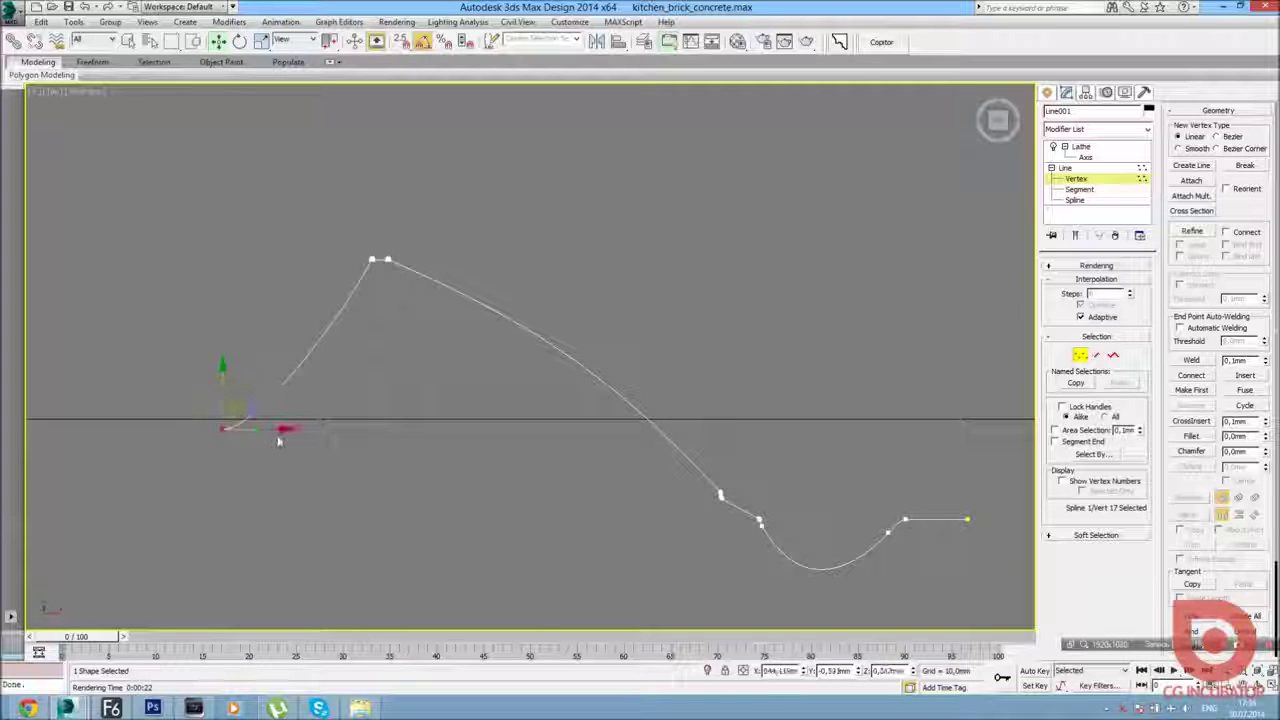
{"action": "scroll", "coordinate": [273, 432], "scroll_direction": "up", "scroll_amount": 4}
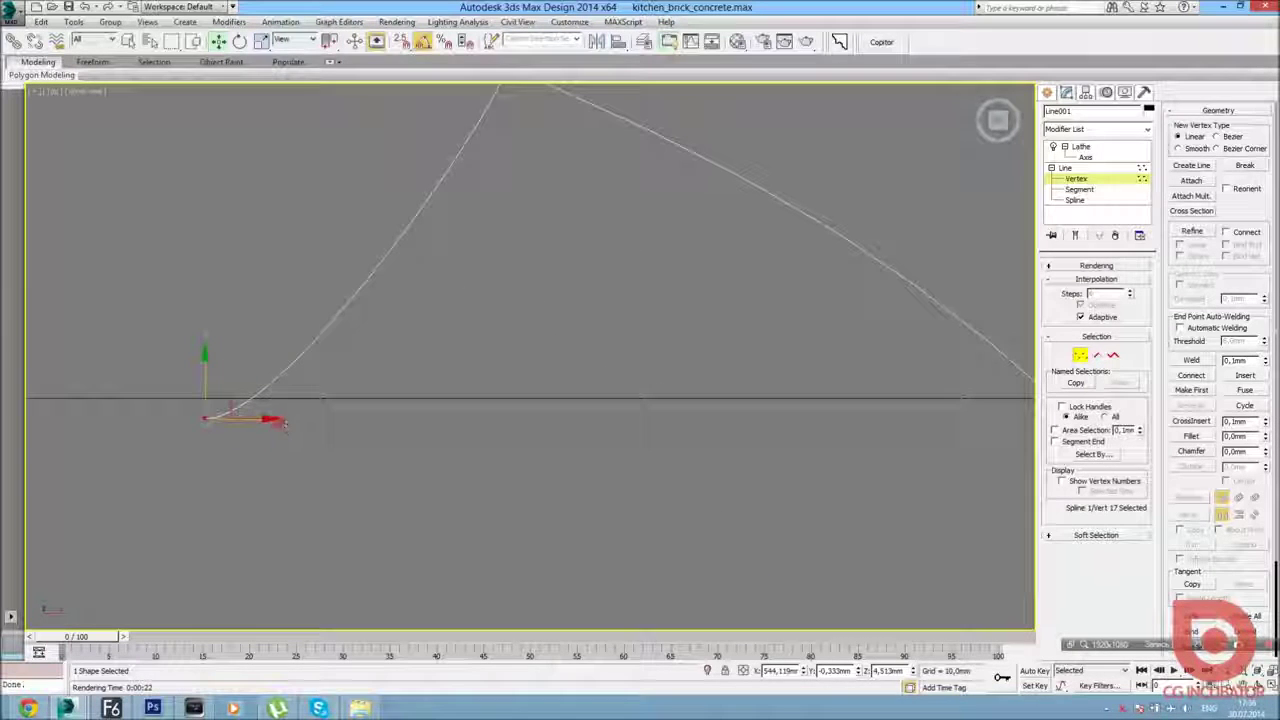
{"action": "scroll", "coordinate": [331, 424], "scroll_direction": "up", "scroll_amount": 1}
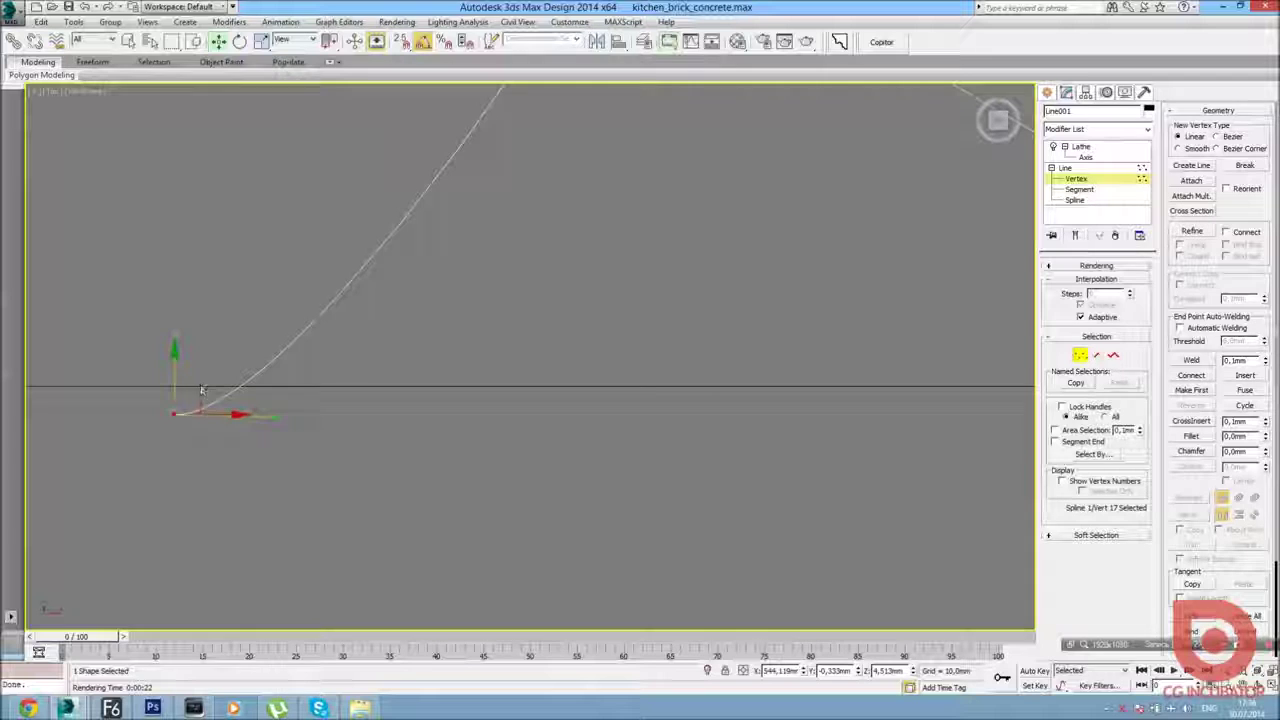
{"action": "scroll", "coordinate": [481, 428], "scroll_direction": "down", "scroll_amount": 4}
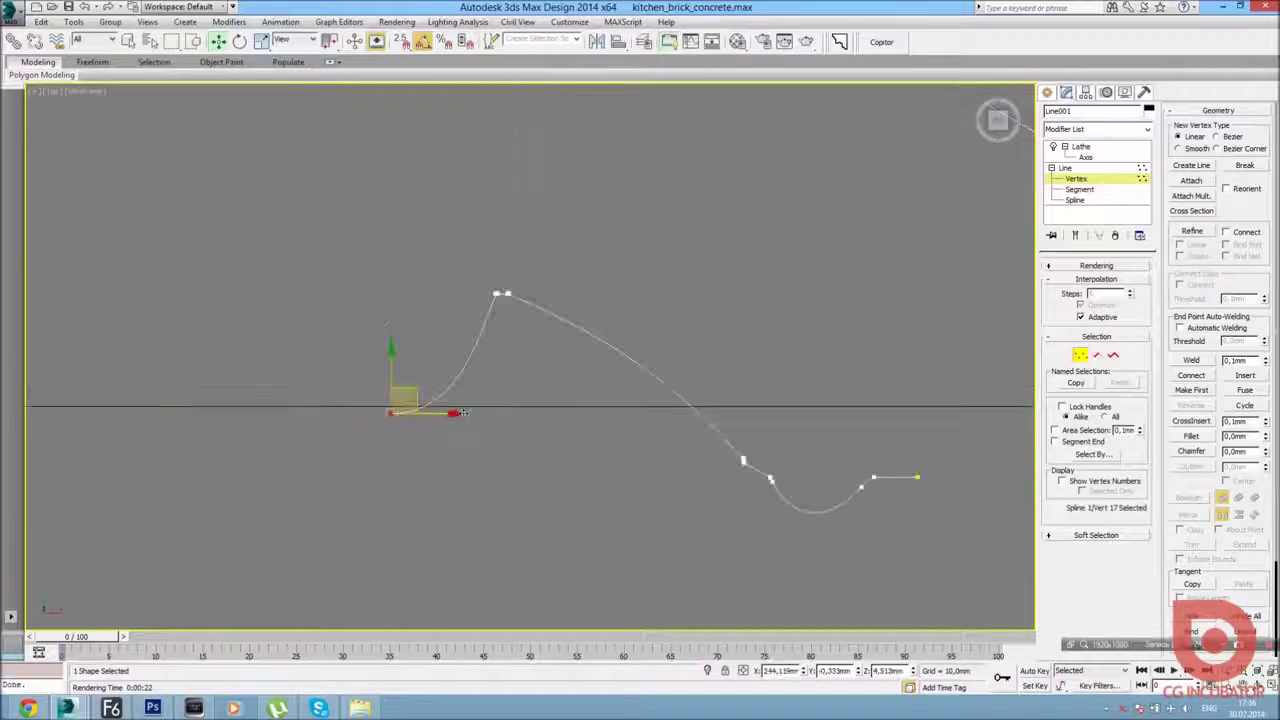
{"action": "scroll", "coordinate": [494, 312], "scroll_direction": "up", "scroll_amount": 4}
{"action": "scroll", "coordinate": [490, 317], "scroll_direction": "down", "scroll_amount": 2}
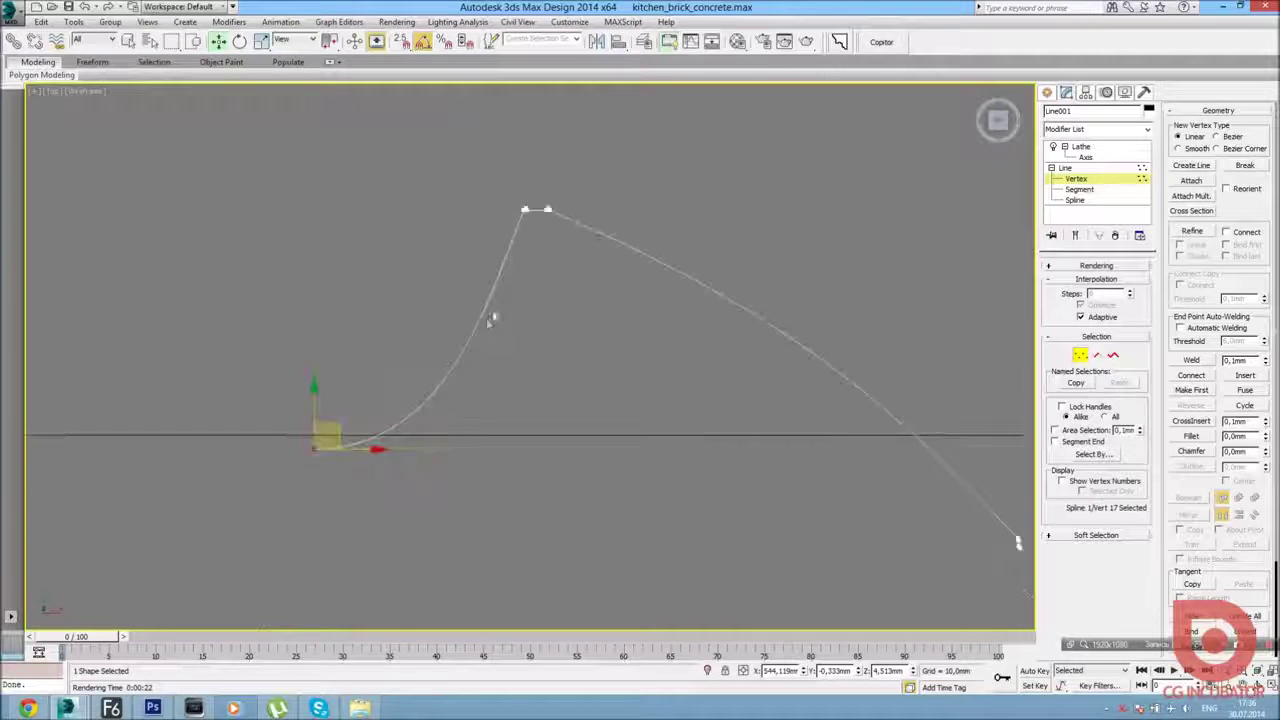
Slide the Lathe axis left along X and frame the result in the enlarged top-right view.
{"action": "left_click", "coordinate": [1080, 146]}
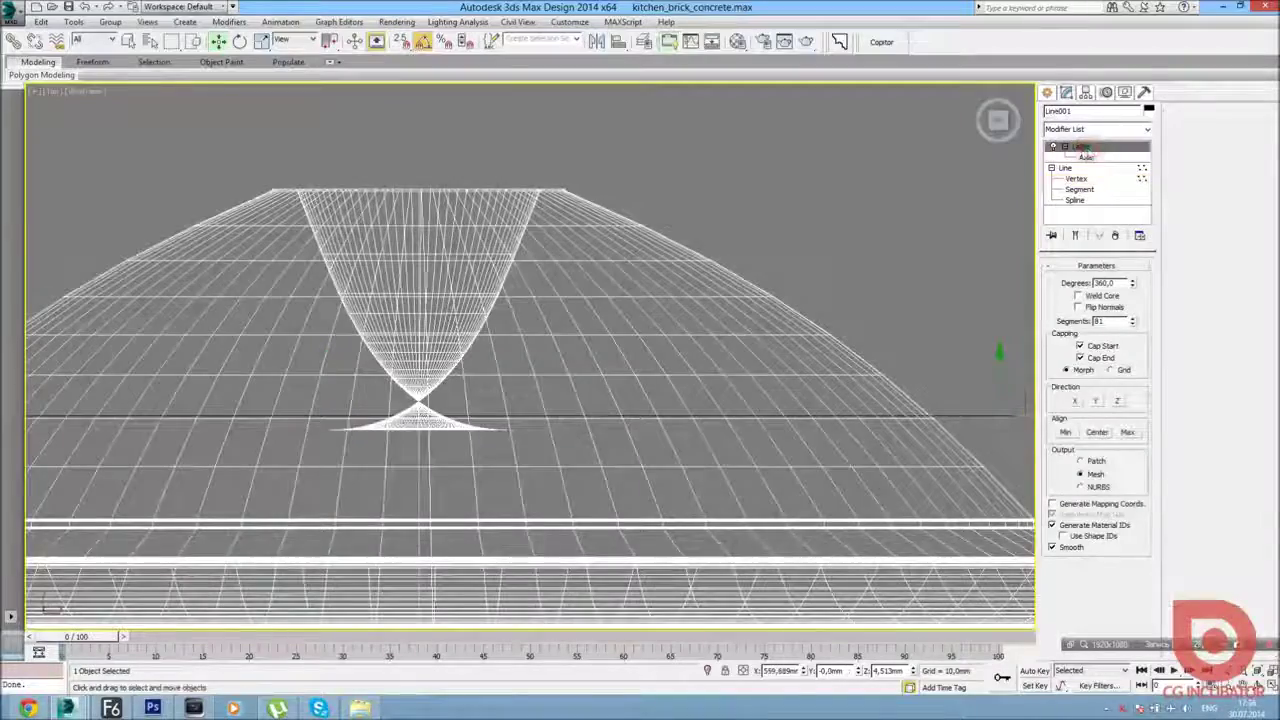
{"action": "left_click", "coordinate": [1083, 157]}
{"action": "left_click_drag", "start_coordinate": [471, 414], "coordinate": [414, 399]}
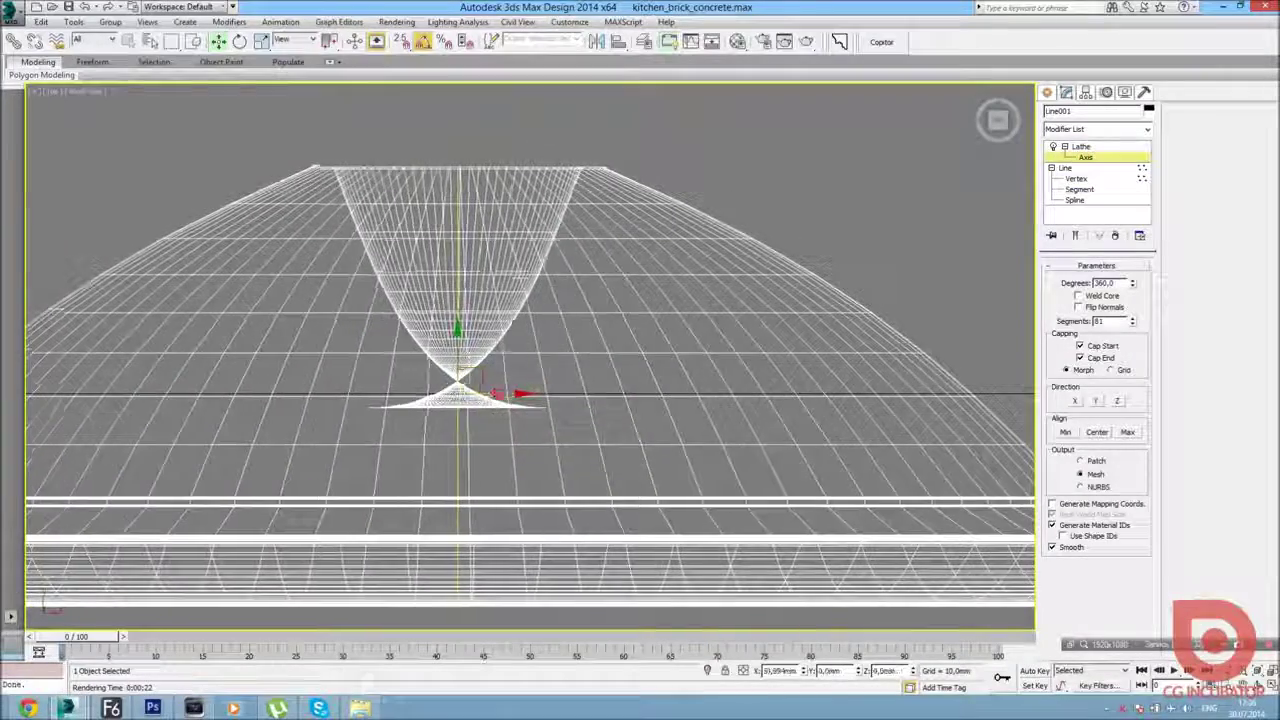
{"action": "key", "text": "alt+w"}
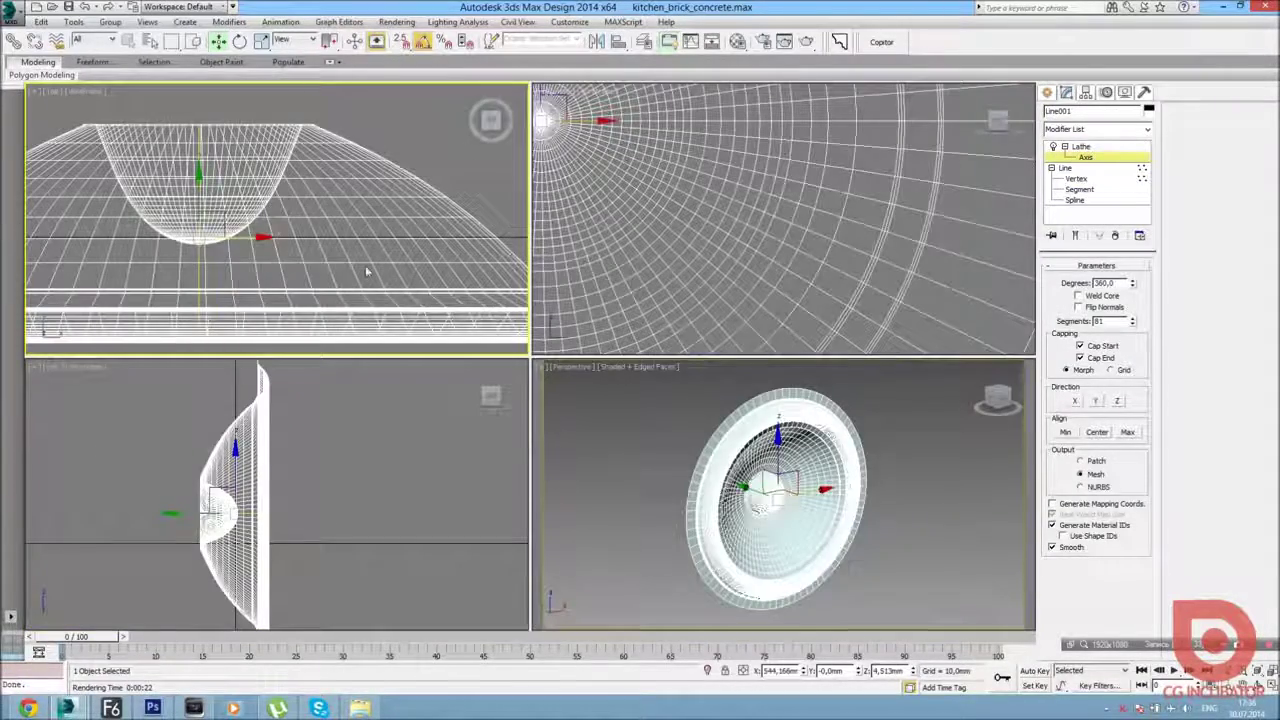
{"action": "right_click", "coordinate": [723, 163]}
{"action": "key", "text": "alt+w"}
{"action": "key", "text": "z"}
{"action": "scroll", "coordinate": [530, 300], "scroll_direction": "up", "scroll_amount": 5}
{"action": "mouse_move", "coordinate": [548, 458]}
{"action": "middle_mouse_down"}
{"action": "mouse_move", "coordinate": [557, 303]}
{"action": "mouse_move", "coordinate": [555, 345]}
{"action": "middle_mouse_up"}
{"action": "scroll", "coordinate": [557, 303], "scroll_direction": "up", "scroll_amount": 5}
{"action": "middle_click_drag", "start_coordinate": [539, 263], "coordinate": [515, 266]}
Orbit and pan the Perspective view to check the closed dust-cap dome inside the cone.
{"action": "middle_click_drag", "start_coordinate": [527, 267], "coordinate": [362, 323], "text": "alt"}
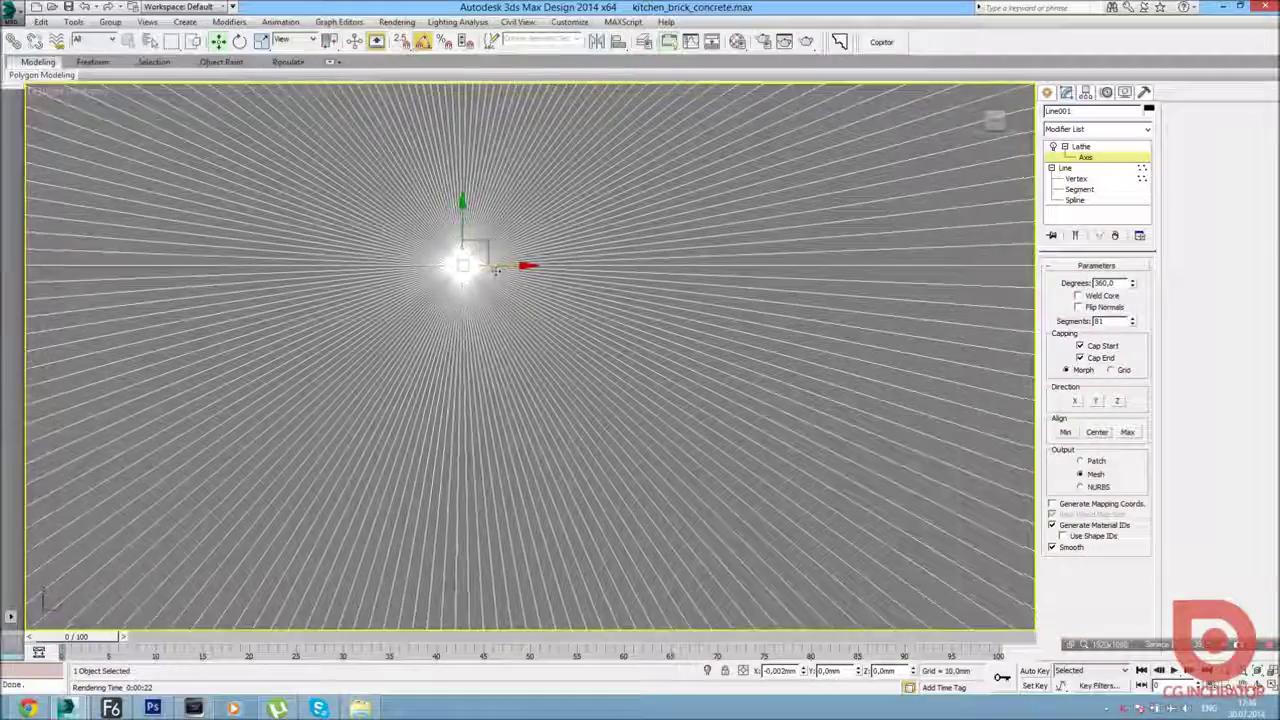
{"action": "scroll", "coordinate": [362, 323], "scroll_direction": "down", "scroll_amount": 2}
{"action": "scroll", "coordinate": [362, 323], "scroll_direction": "down", "scroll_amount": 3}
{"action": "scroll", "coordinate": [470, 347], "scroll_direction": "up", "scroll_amount": 2}
{"action": "scroll", "coordinate": [470, 347], "scroll_direction": "down", "scroll_amount": 2}
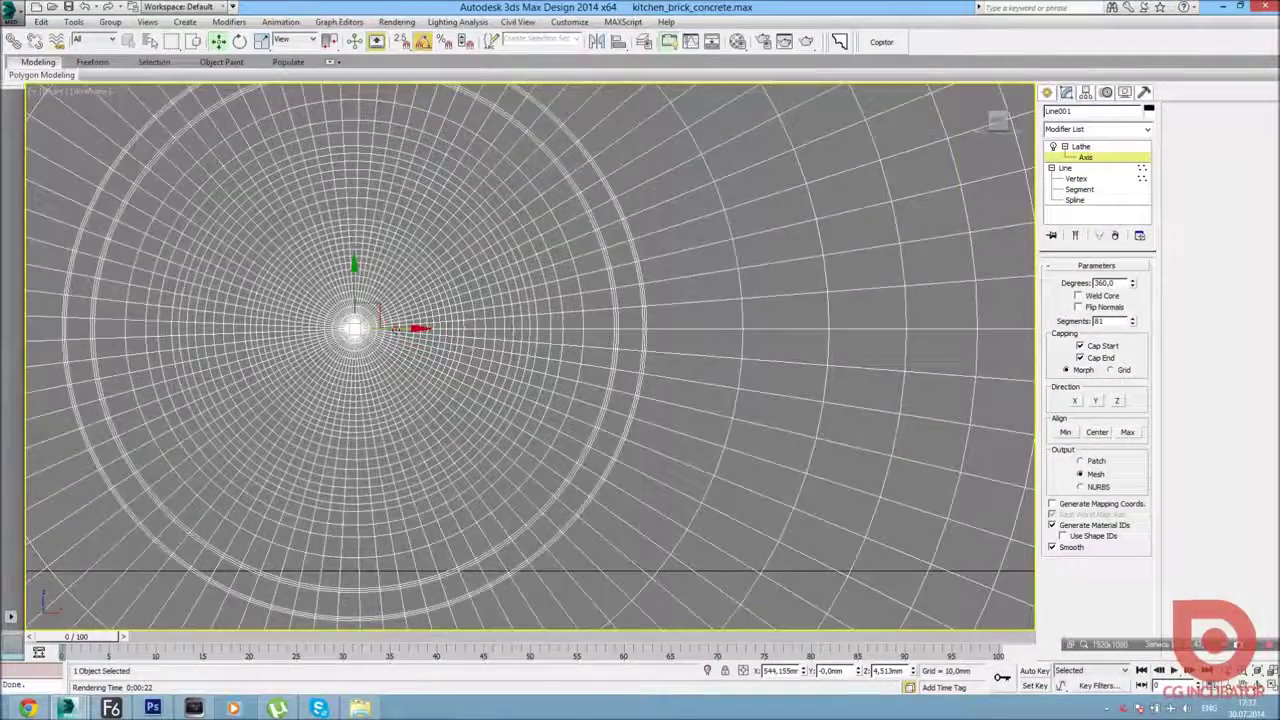
{"action": "scroll", "coordinate": [470, 347], "scroll_direction": "up", "scroll_amount": 3}
{"action": "scroll", "coordinate": [400, 340], "scroll_direction": "down", "scroll_amount": 2}
{"action": "scroll", "coordinate": [323, 334], "scroll_direction": "up", "scroll_amount": 2}
{"action": "scroll", "coordinate": [323, 334], "scroll_direction": "up", "scroll_amount": 3}
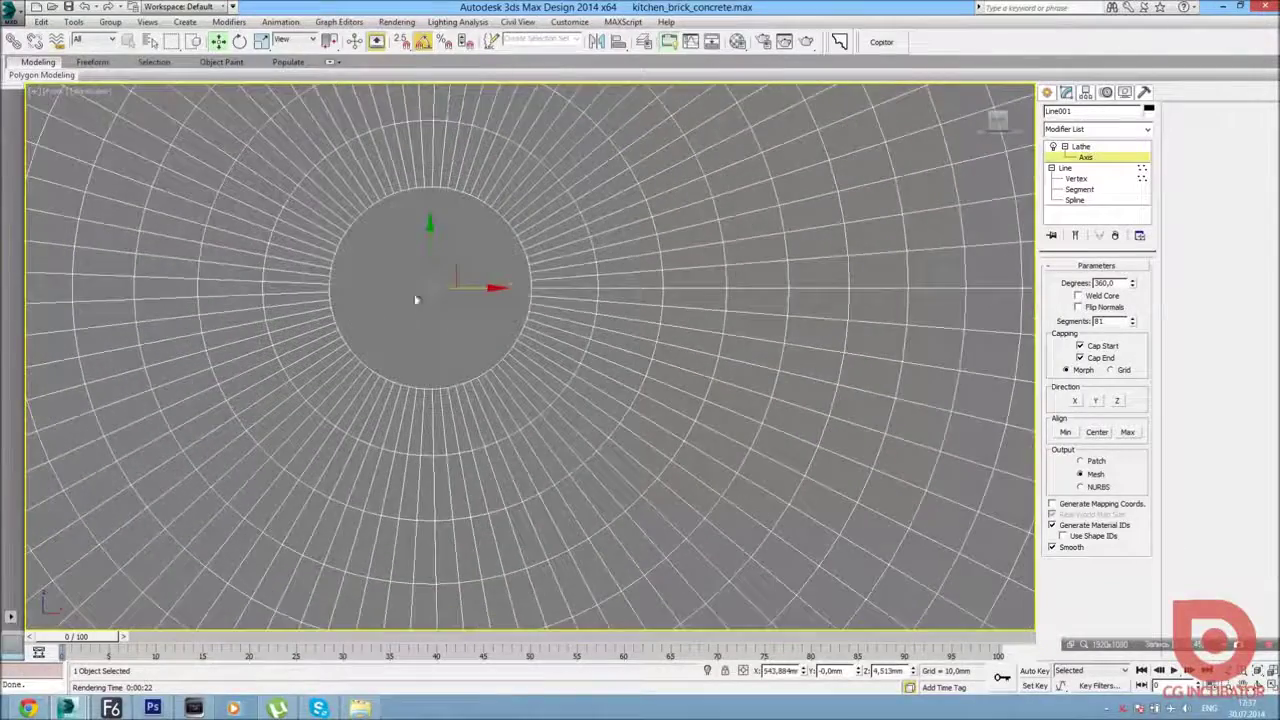
{"action": "middle_click_drag", "start_coordinate": [435, 300], "coordinate": [560, 288]}
{"action": "key", "text": "alt+w"}
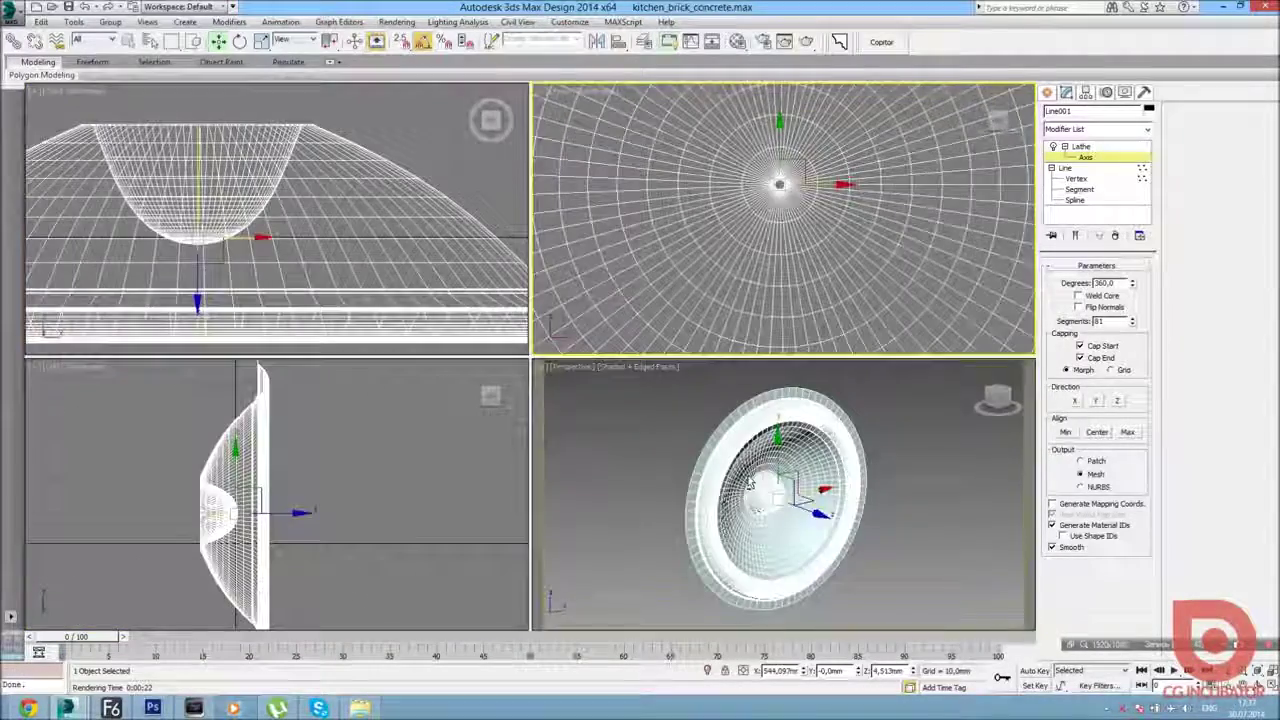
{"action": "key", "text": "alt+w"}
{"action": "left_click", "coordinate": [1047, 92]}
{"action": "left_click", "coordinate": [853, 352]}
{"action": "mouse_move", "coordinate": [853, 352]}
{"action": "middle_mouse_down", "text": "alt"}
{"action": "mouse_move", "coordinate": [657, 340]}
{"action": "mouse_move", "coordinate": [652, 362]}
{"action": "mouse_move", "coordinate": [630, 365]}
{"action": "middle_mouse_up", "text": "alt"}
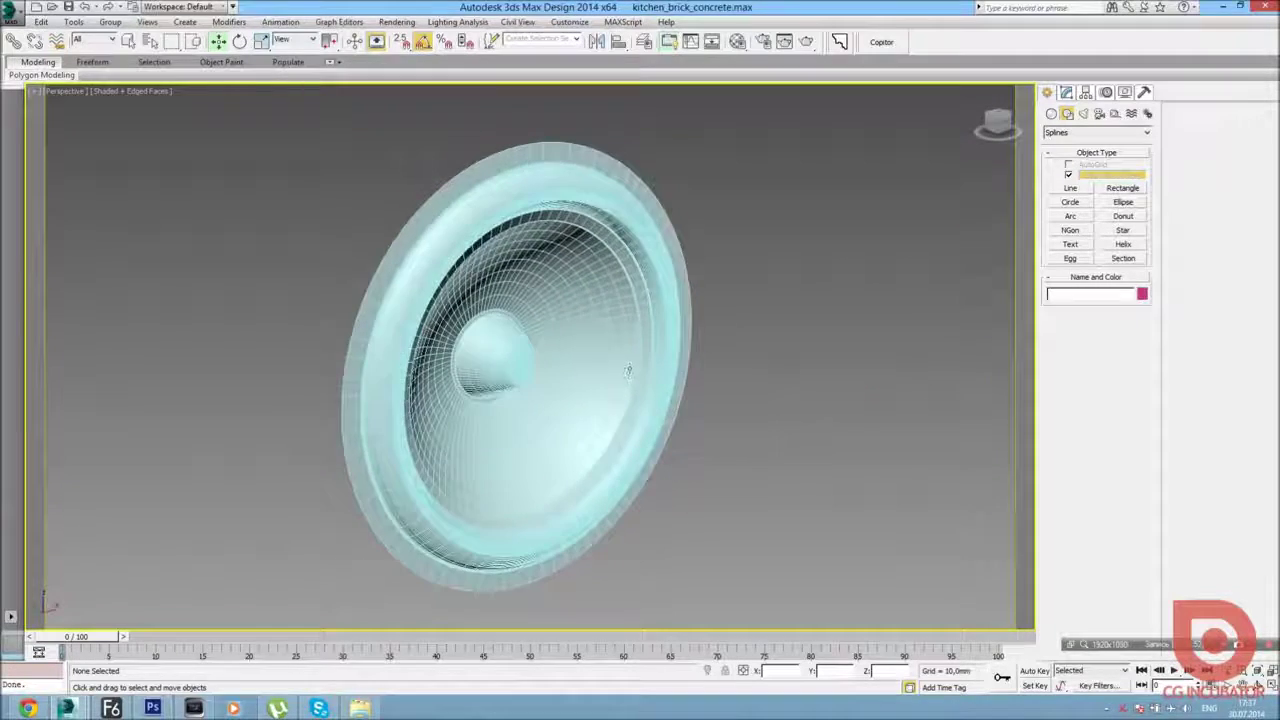
Orbit face-on, zoom into a maximized Left view, and bring up Line001's Lathe parameters.
{"action": "mouse_move", "coordinate": [630, 365]}
{"action": "middle_mouse_down", "text": "alt"}
{"action": "mouse_move", "coordinate": [586, 349]}
{"action": "mouse_move", "coordinate": [645, 354]}
{"action": "mouse_move", "coordinate": [643, 366]}
{"action": "middle_mouse_up", "text": "alt"}
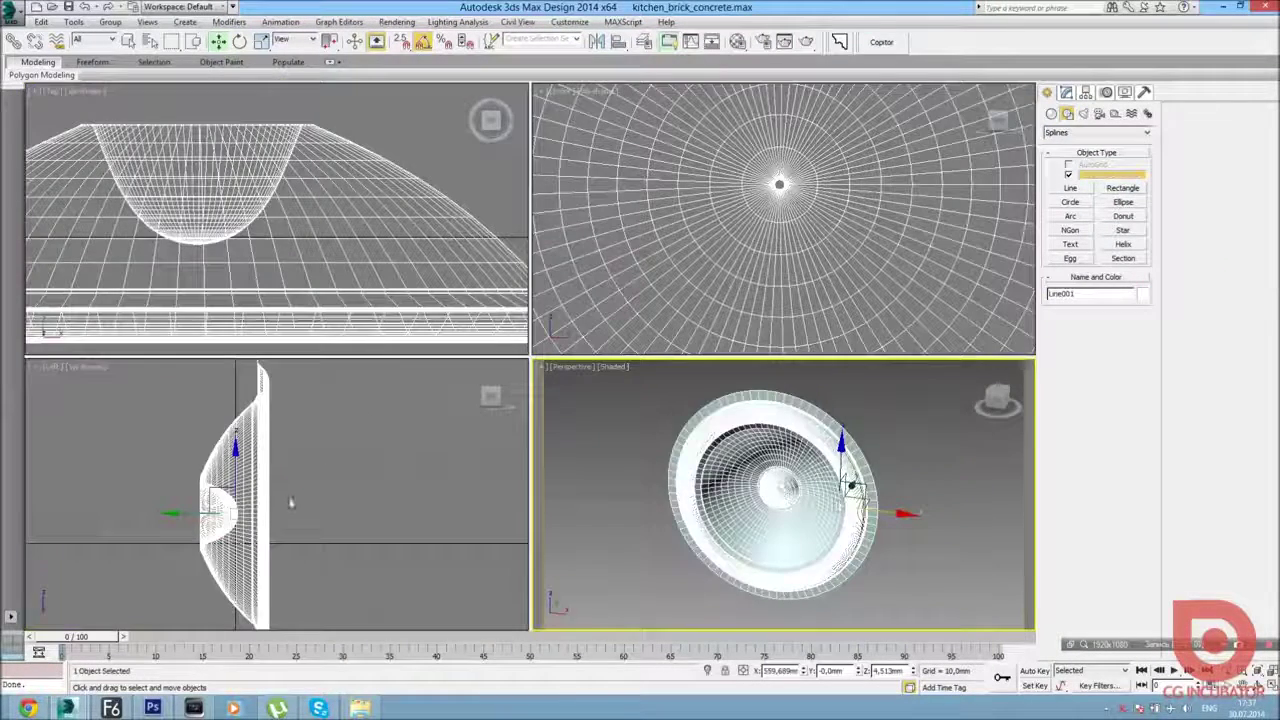
{"action": "key", "text": "alt+w"}
{"action": "scroll", "coordinate": [491, 206], "scroll_direction": "up", "scroll_amount": 5}
{"action": "scroll", "coordinate": [491, 206], "scroll_direction": "up", "scroll_amount": 3}
{"action": "left_click", "coordinate": [1066, 94]}
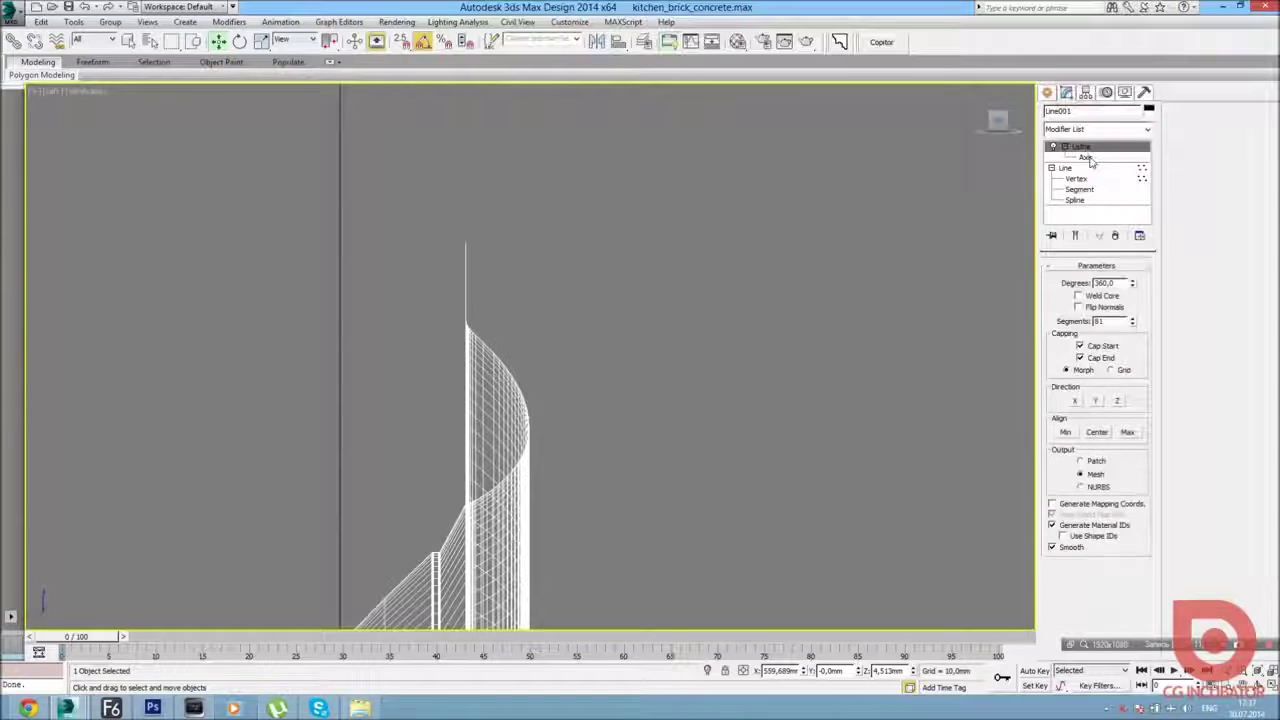
Enter sub-object editing on Line001's profile spline and frame it in the Top view.
{"action": "left_click", "coordinate": [1076, 178]}
{"action": "key", "text": "alt+w"}
{"action": "right_click", "coordinate": [326, 192]}
{"action": "key", "text": "alt+w"}
{"action": "scroll", "coordinate": [227, 292], "scroll_direction": "down", "scroll_amount": 3}
{"action": "scroll", "coordinate": [646, 319], "scroll_direction": "up", "scroll_amount": 2}
{"action": "scroll", "coordinate": [646, 319], "scroll_direction": "up", "scroll_amount": 3}
{"action": "scroll", "coordinate": [642, 338], "scroll_direction": "down", "scroll_amount": 5}
{"action": "scroll", "coordinate": [645, 338], "scroll_direction": "up", "scroll_amount": 2}
{"action": "scroll", "coordinate": [665, 337], "scroll_direction": "up", "scroll_amount": 3}
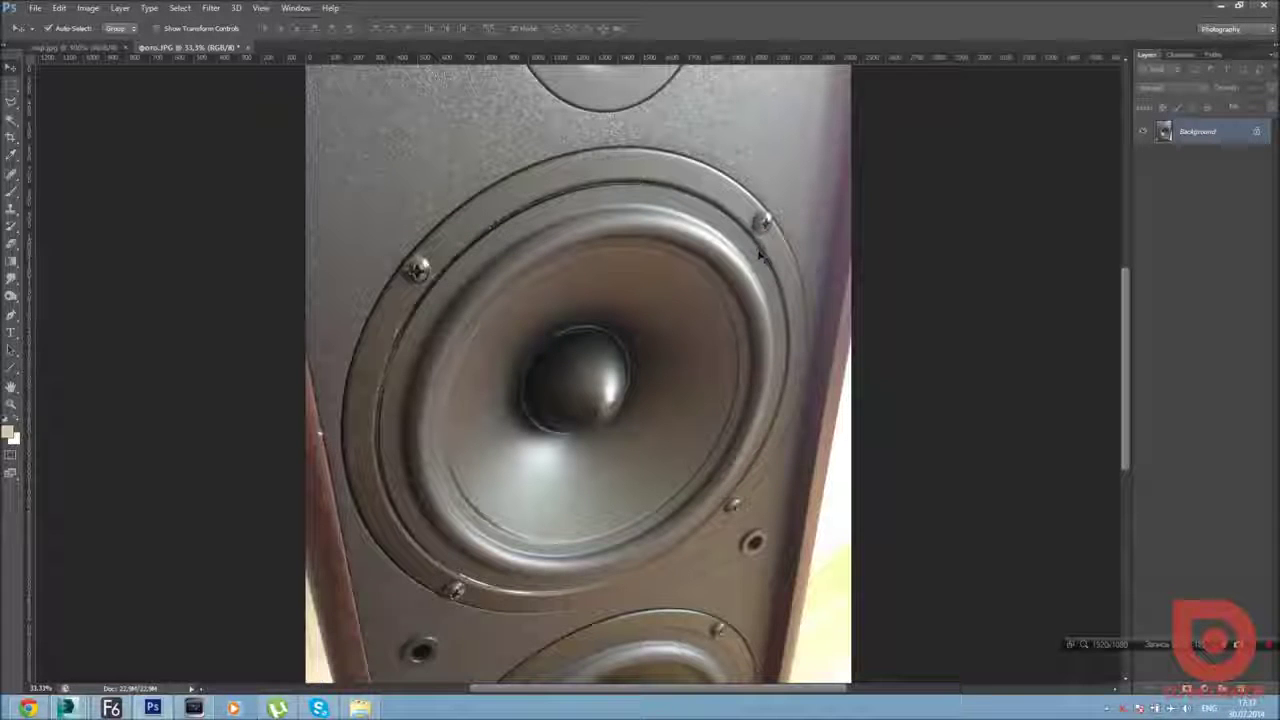
{"action": "key", "text": "alt+Tab"}
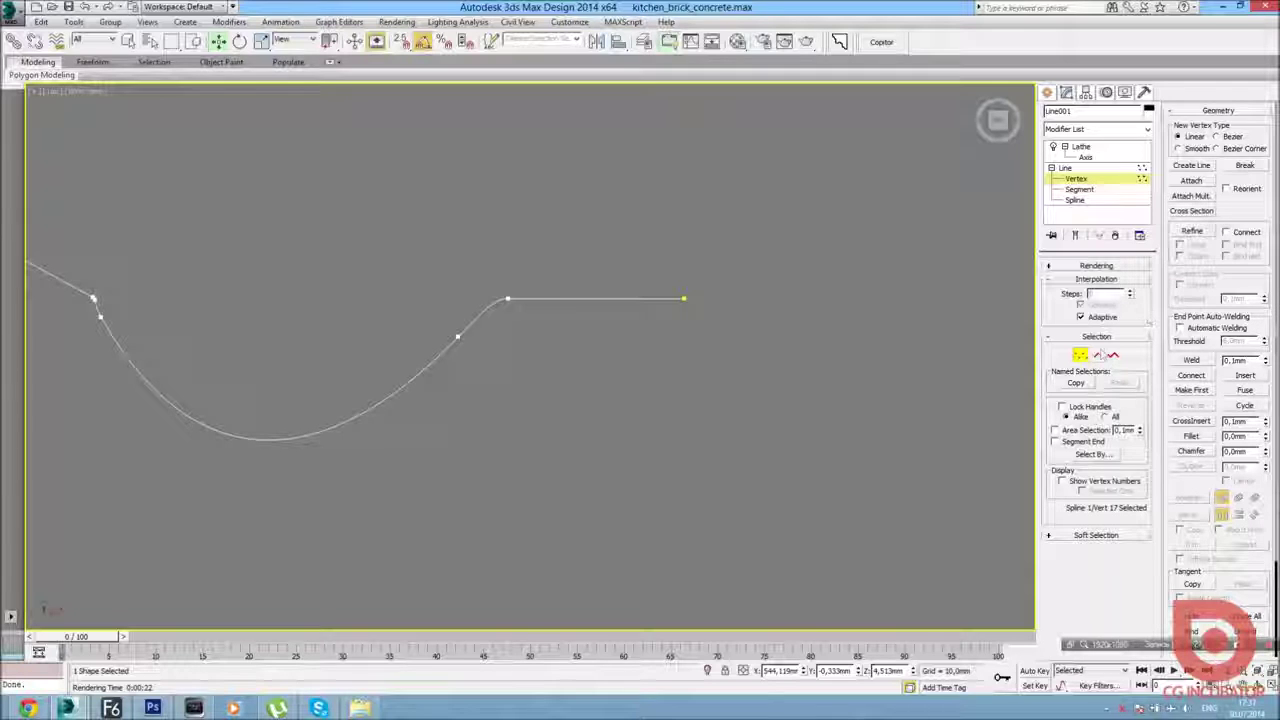
At Segment level, start a new line from the profile's outer end vertex with Create Line.
{"action": "left_click", "coordinate": [1097, 355]}
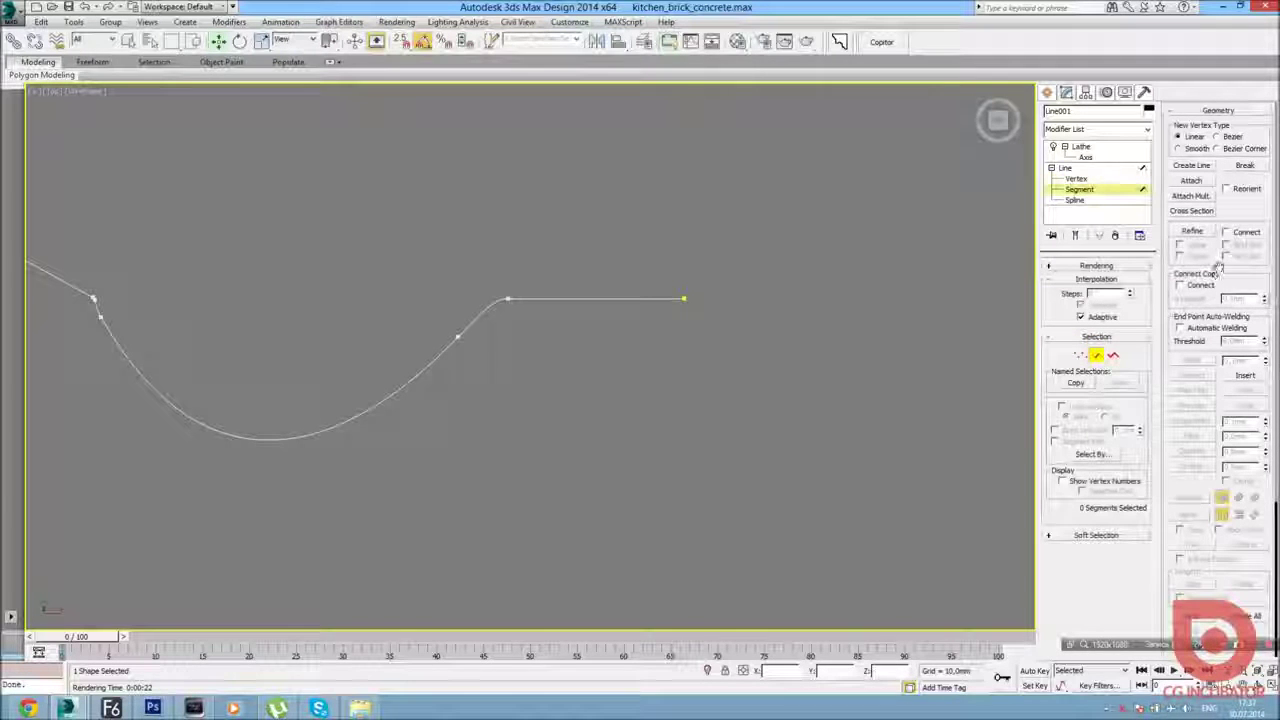
{"action": "left_click", "coordinate": [1191, 165]}
{"action": "scroll", "coordinate": [638, 214], "scroll_direction": "up", "scroll_amount": 2}
{"action": "left_click", "coordinate": [702, 333]}
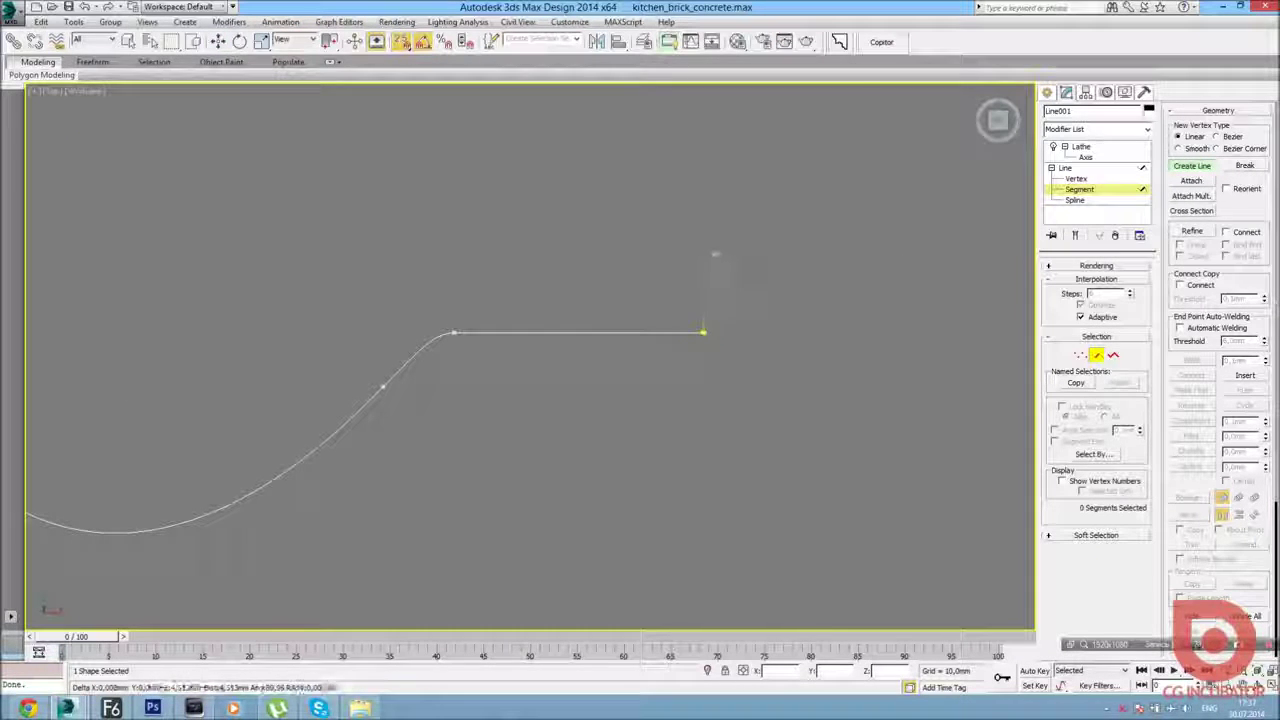
Add a point above the profile's end, weld the new segment on, and return to Top view.
{"action": "left_click", "coordinate": [700, 271]}
{"action": "right_click", "coordinate": [700, 271]}
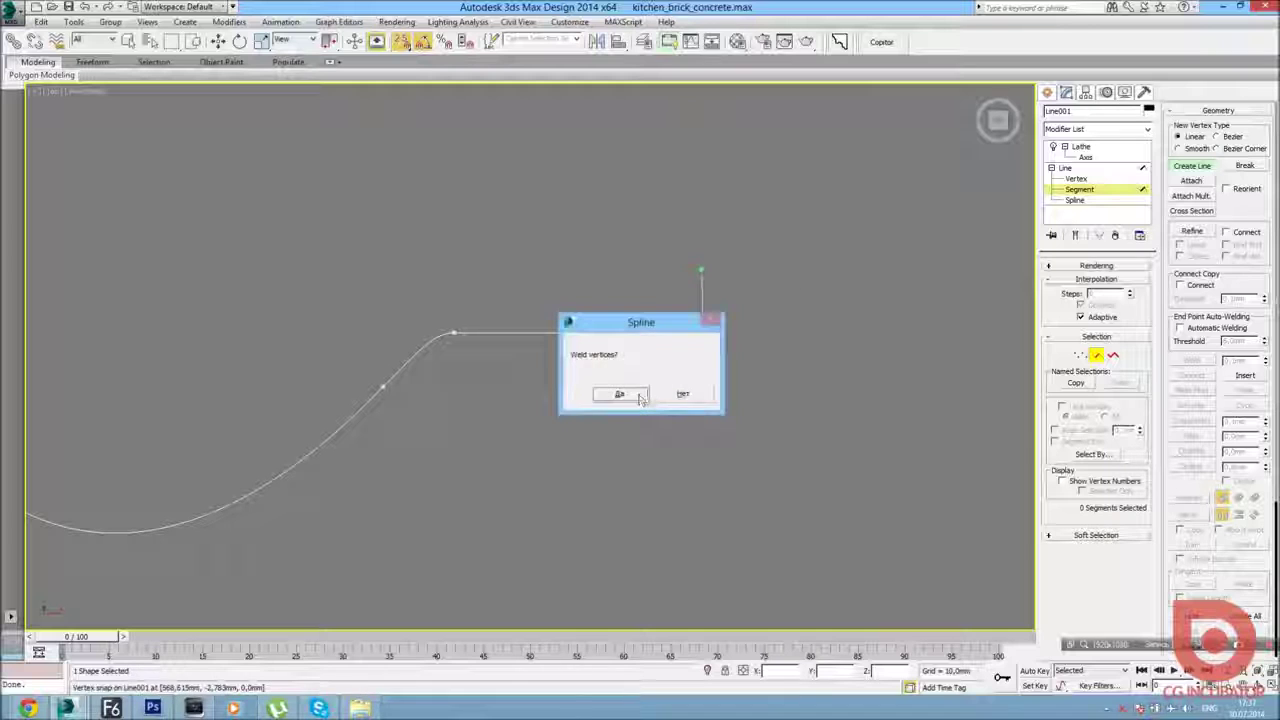
{"action": "left_click", "coordinate": [641, 398]}
{"action": "middle_click_drag", "start_coordinate": [457, 406], "coordinate": [585, 426], "text": "alt"}
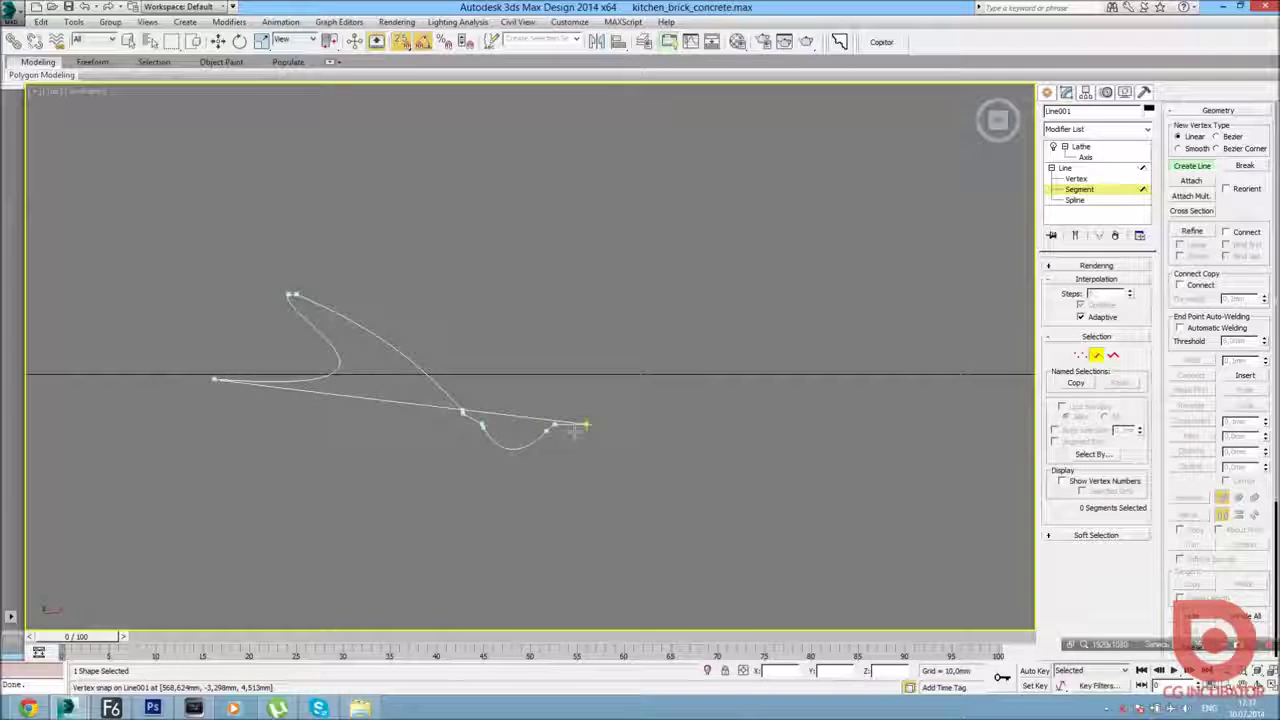
{"action": "key", "text": "t"}
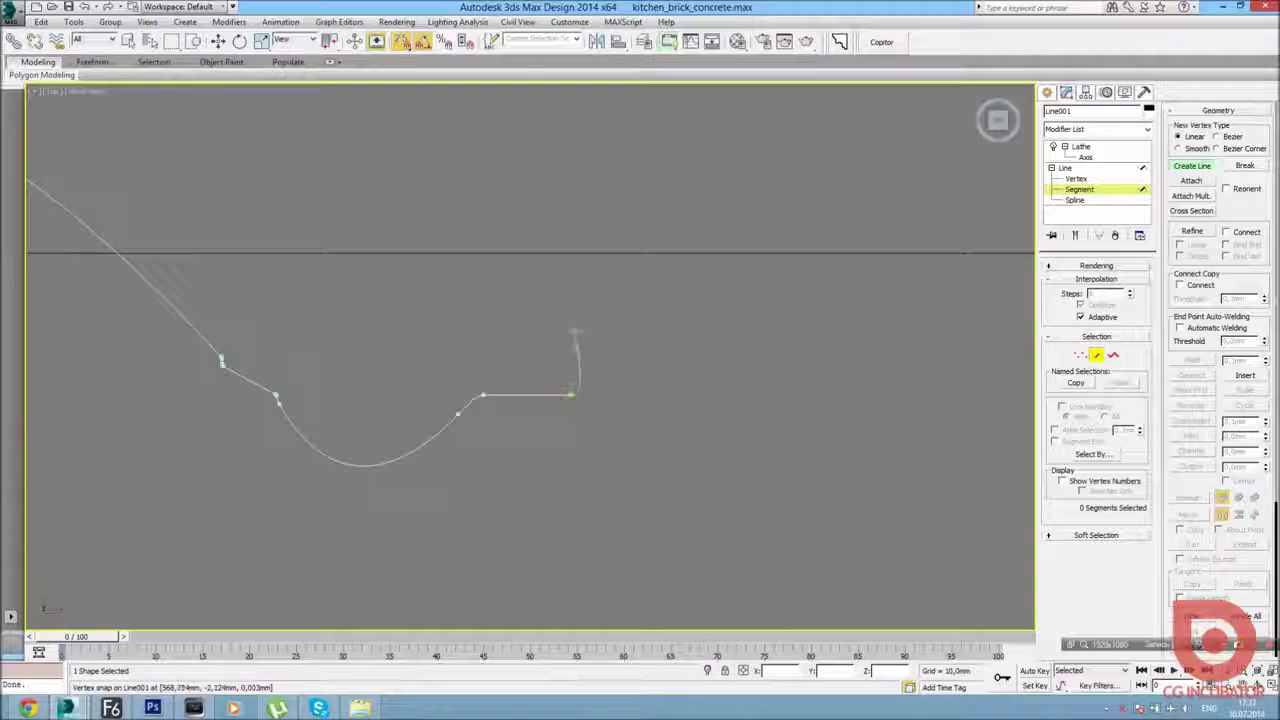
{"action": "scroll", "coordinate": [574, 360], "scroll_direction": "up", "scroll_amount": 5}
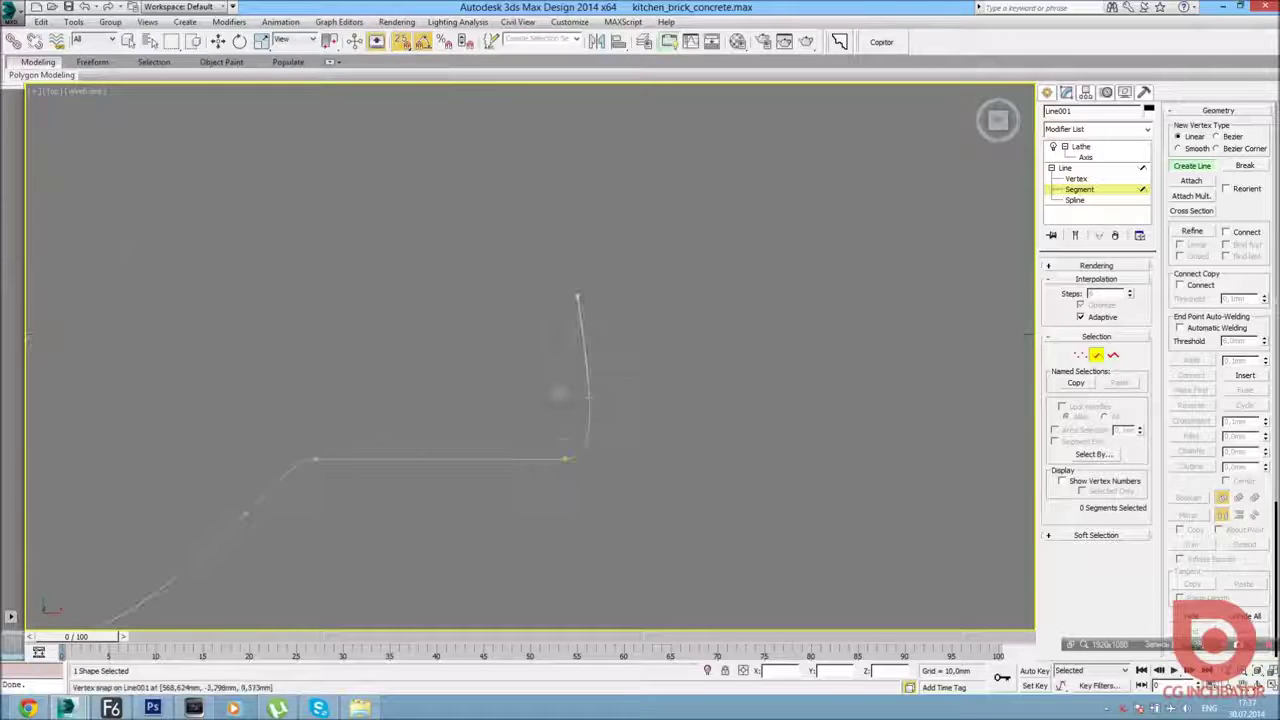
Switch to vertex level and select the two coincident corner vertices.
{"action": "key", "text": "1"}
{"action": "key", "text": "1"}
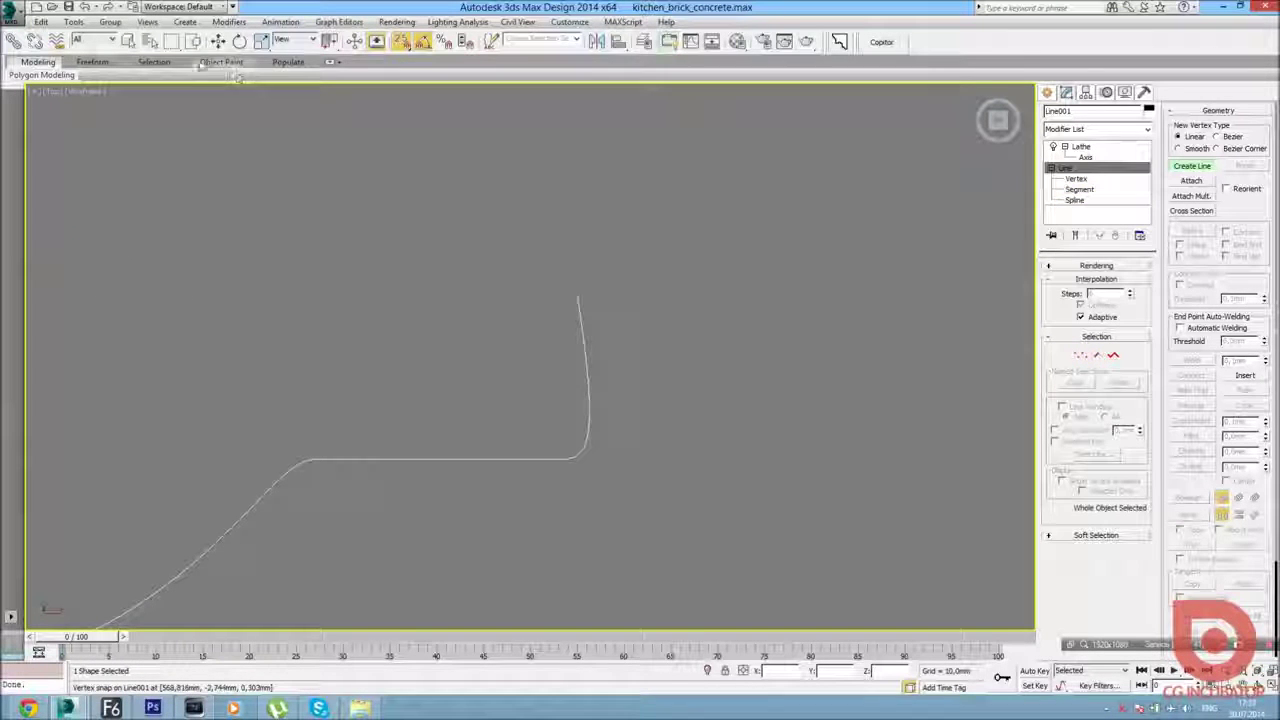
{"action": "key", "text": "1"}
{"action": "left_click_drag", "start_coordinate": [620, 484], "coordinate": [548, 432]}
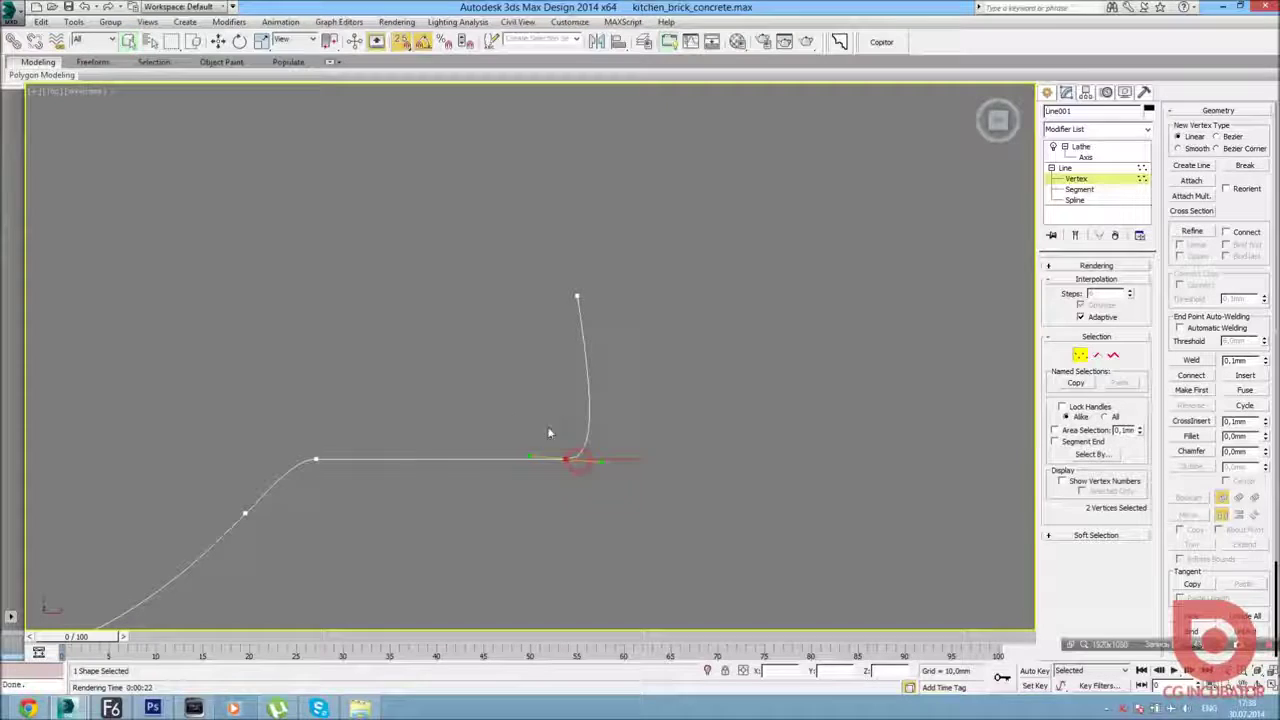
Set the selected end vertices to Corner type.
{"action": "right_click", "coordinate": [657, 414]}
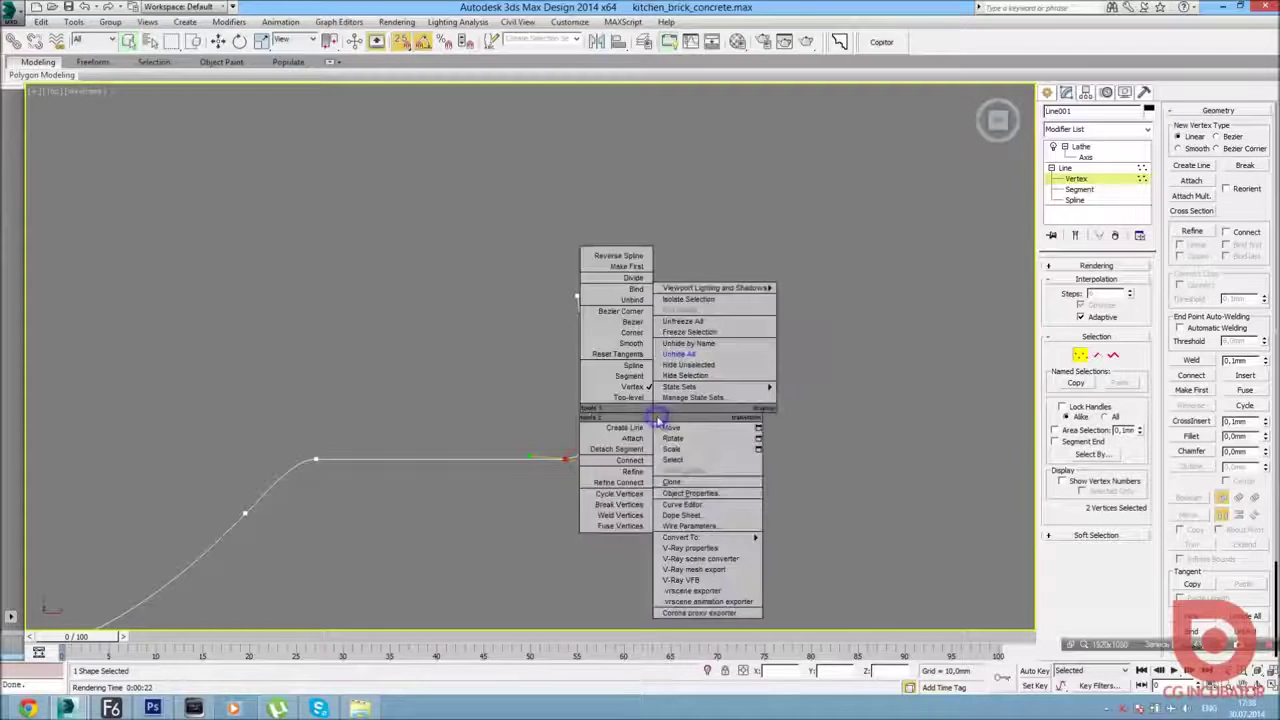
{"action": "left_click", "coordinate": [638, 316]}
{"action": "right_click", "coordinate": [632, 460]}
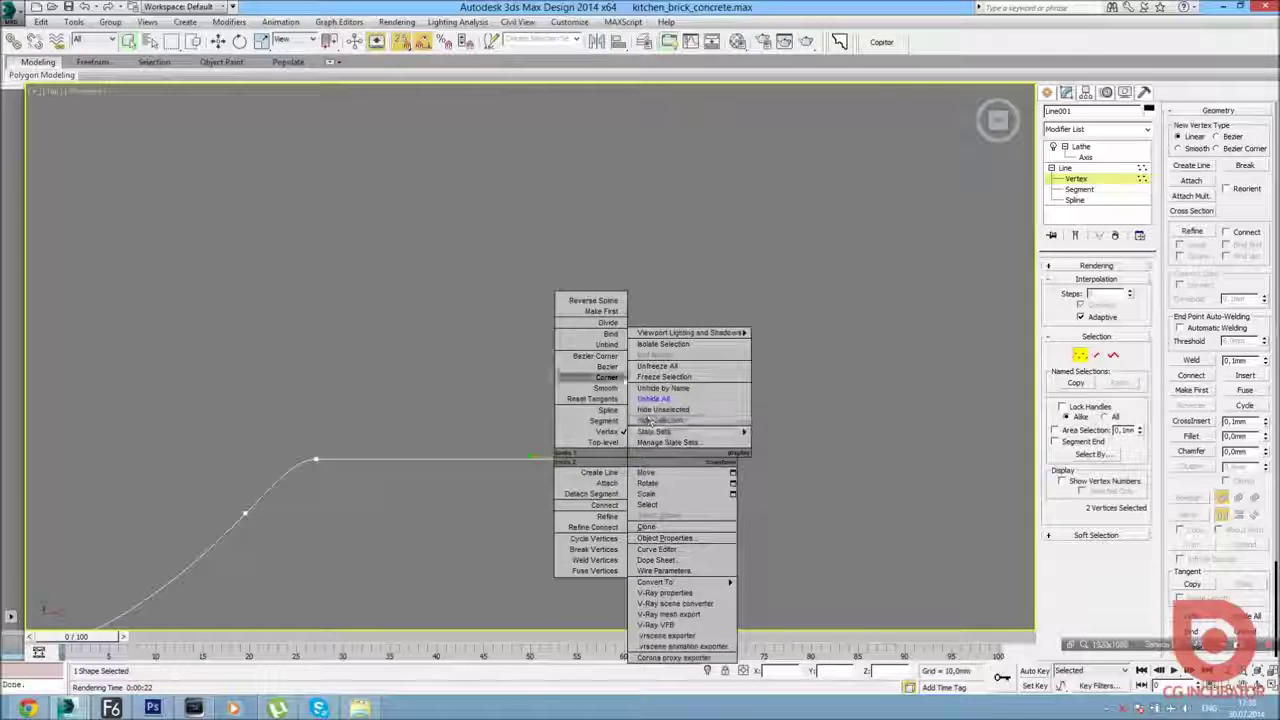
{"action": "left_click", "coordinate": [606, 377]}
Snap the top vertex directly above the corner so the new segment stands vertical.
{"action": "key", "text": "w"}
{"action": "mouse_move", "coordinate": [537, 263]}
{"action": "left_mouse_down"}
{"action": "mouse_move", "coordinate": [627, 335]}
{"action": "mouse_move", "coordinate": [570, 458]}
{"action": "left_mouse_up"}
{"action": "key", "text": "s"}
{"action": "left_click_drag", "start_coordinate": [572, 298], "coordinate": [565, 297]}
{"action": "left_click", "coordinate": [565, 458]}
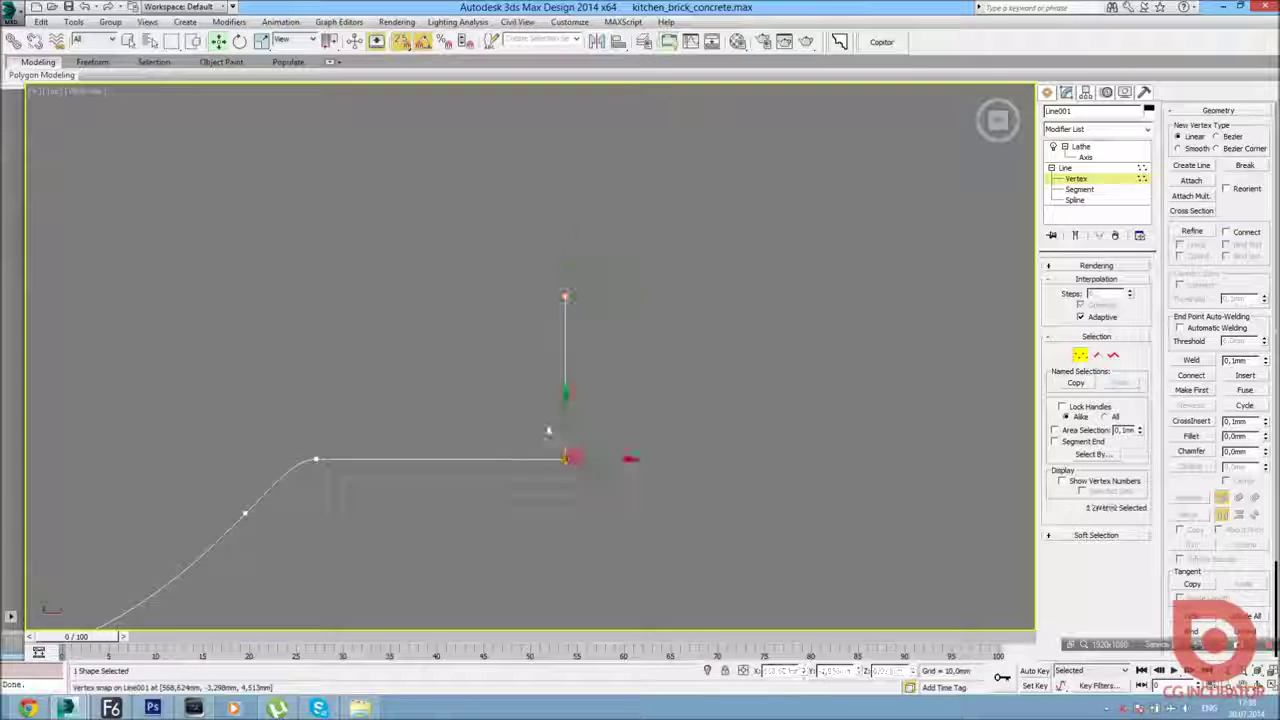
Try filleting the corner between the horizontal and vertical segments.
{"action": "left_click", "coordinate": [1191, 437]}
{"action": "left_click_drag", "start_coordinate": [571, 452], "coordinate": [564, 432]}
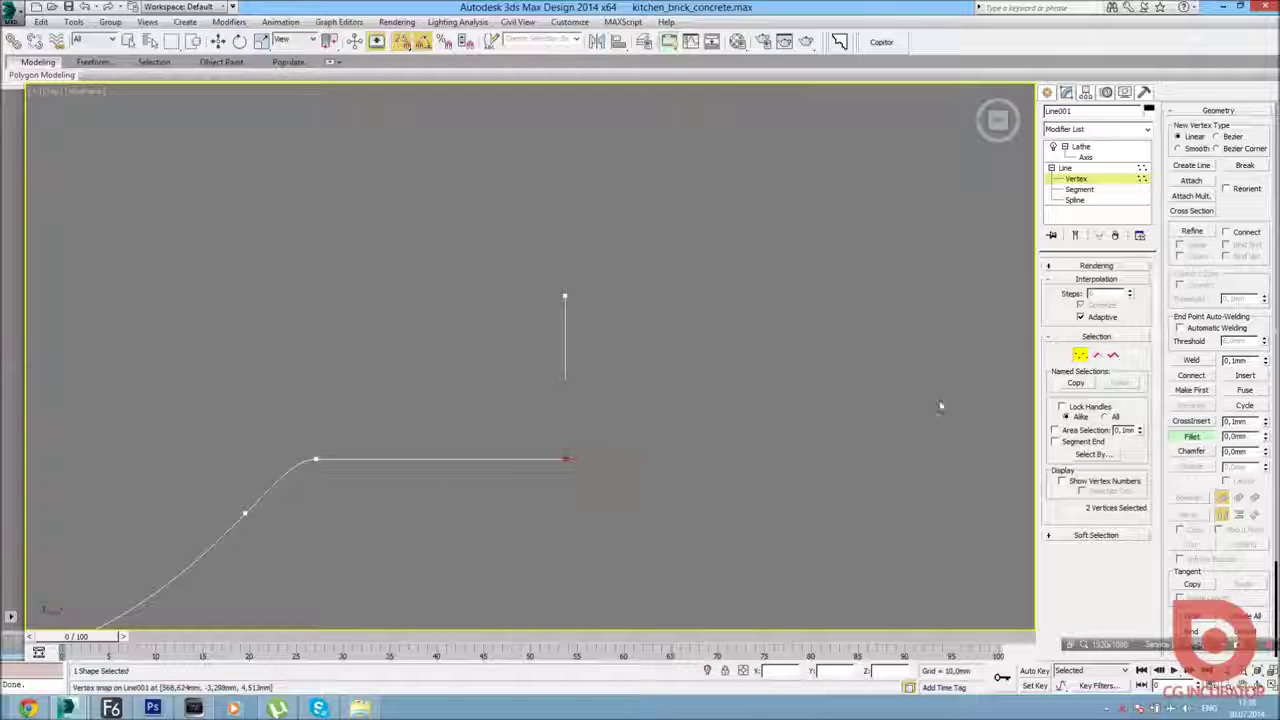
{"action": "right_click", "coordinate": [564, 440]}
{"action": "scroll", "coordinate": [527, 516], "scroll_direction": "up", "scroll_amount": 4}
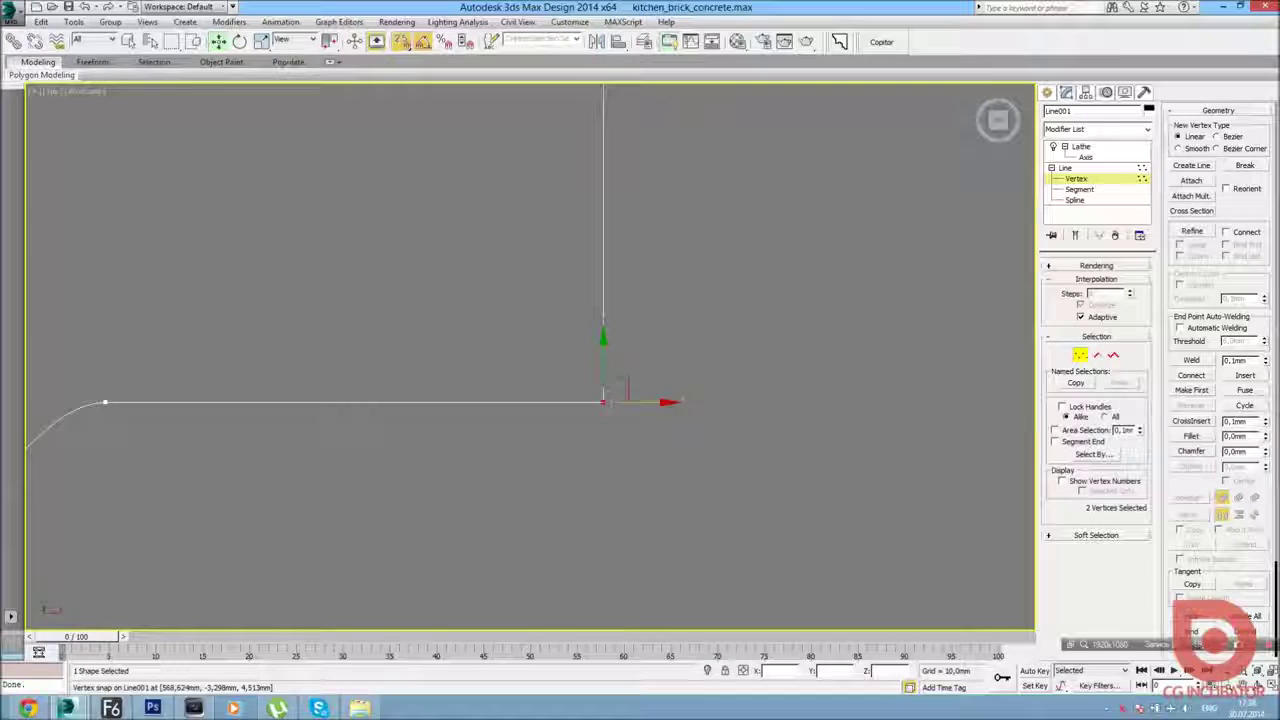
{"action": "left_click_drag", "start_coordinate": [600, 405], "coordinate": [691, 440]}
{"action": "left_click", "coordinate": [1191, 436]}
{"action": "left_click_drag", "start_coordinate": [601, 404], "coordinate": [586, 360]}
{"action": "scroll", "coordinate": [634, 417], "scroll_direction": "up", "scroll_amount": 2}
{"action": "scroll", "coordinate": [565, 355], "scroll_direction": "up", "scroll_amount": 2}
{"action": "scroll", "coordinate": [551, 340], "scroll_direction": "down", "scroll_amount": 3}
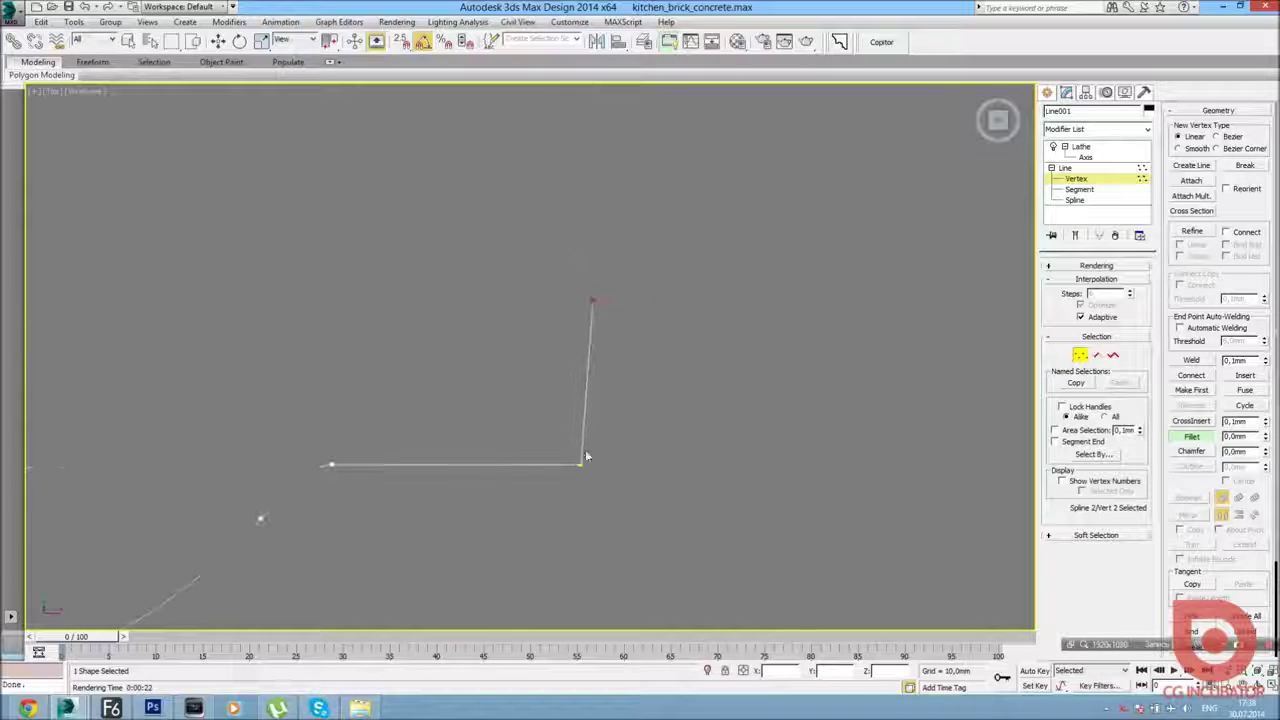
{"action": "mouse_move", "coordinate": [633, 306]}
{"action": "left_mouse_down"}
{"action": "mouse_move", "coordinate": [570, 472]}
{"action": "mouse_move", "coordinate": [581, 466]}
{"action": "left_mouse_up"}
Select both coincident corner vertices and start another Fillet attempt.
{"action": "left_click_drag", "start_coordinate": [491, 414], "coordinate": [701, 508]}
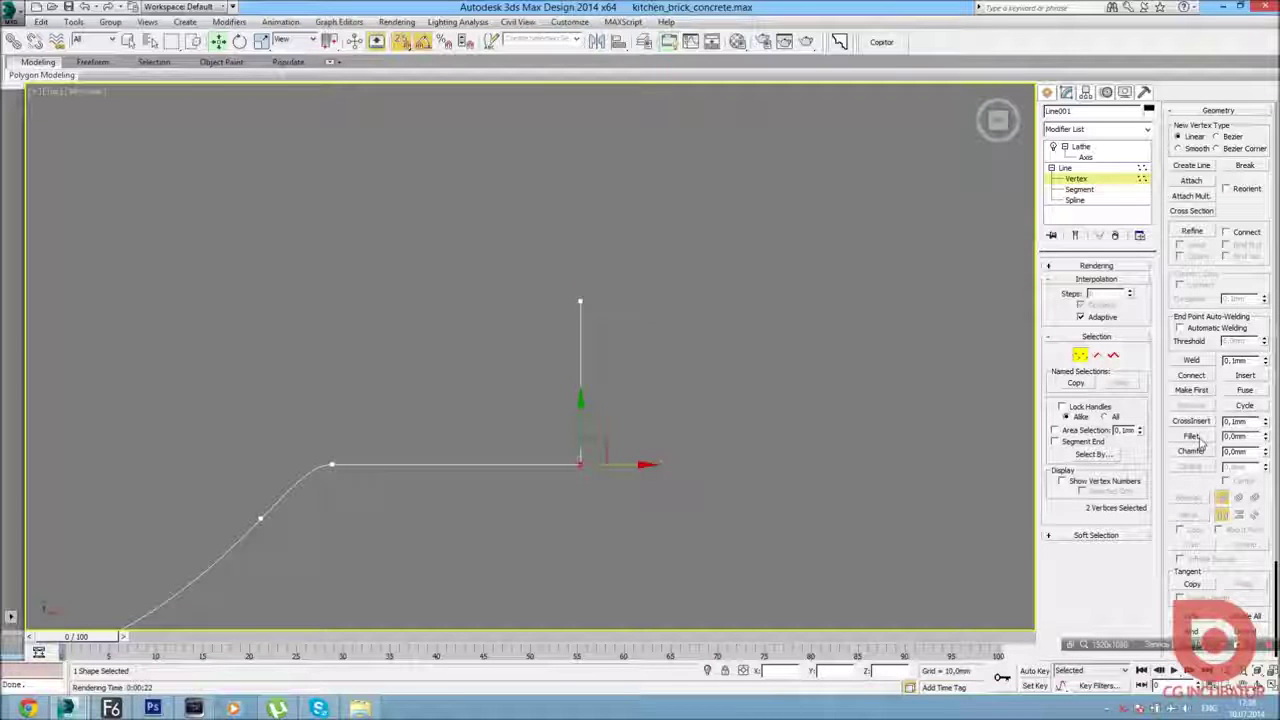
{"action": "left_click", "coordinate": [1192, 436]}
{"action": "scroll", "coordinate": [580, 495], "scroll_direction": "up", "scroll_amount": 2}
{"action": "scroll", "coordinate": [580, 495], "scroll_direction": "up", "scroll_amount": 2}
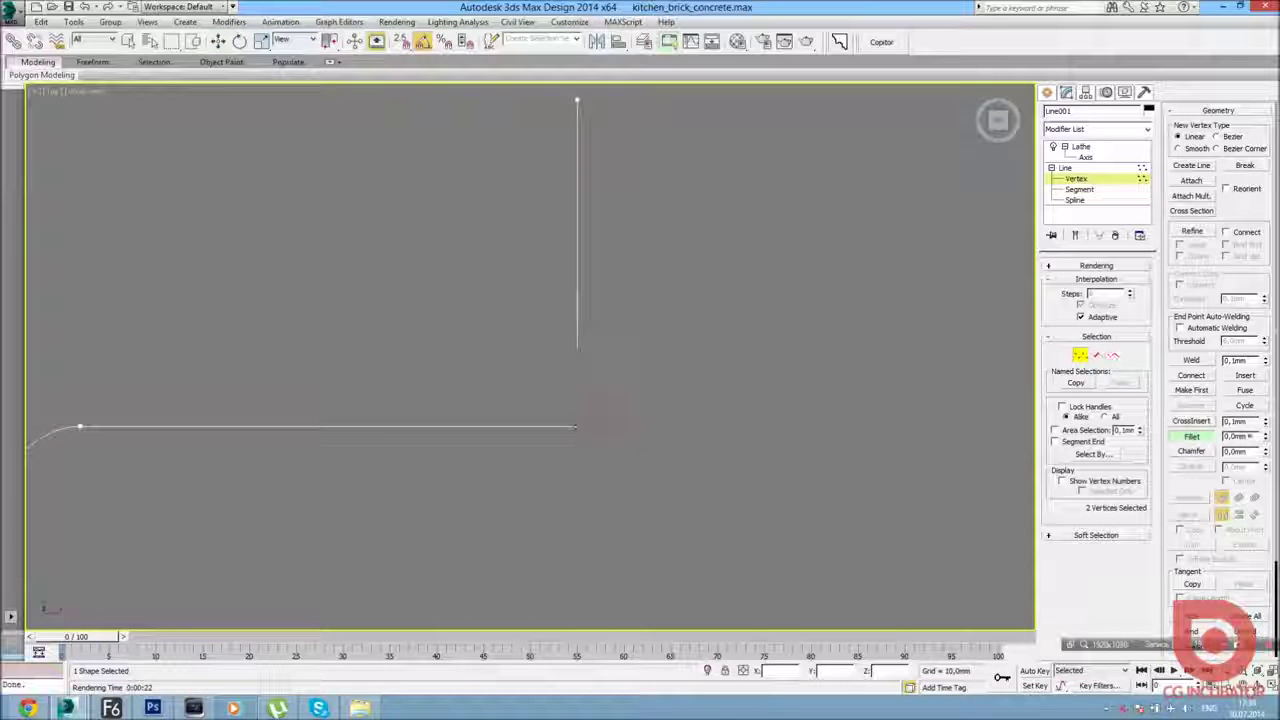
{"action": "key", "text": "alt+w"}
{"action": "right_click", "coordinate": [386, 514]}
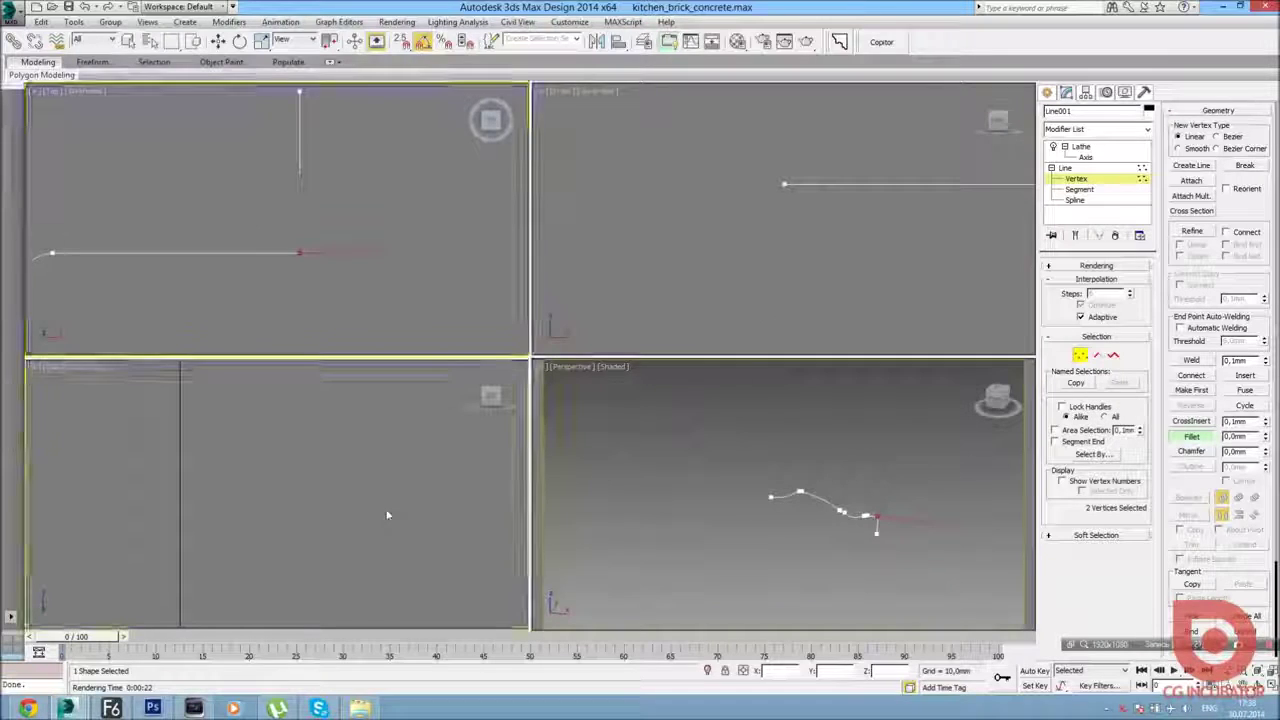
Orbit the Perspective view to inspect the profile and turn Fillet off.
{"action": "middle_click_drag", "start_coordinate": [387, 515], "coordinate": [360, 507]}
{"action": "right_click", "coordinate": [826, 516]}
{"action": "key", "text": "alt+w"}
{"action": "scroll", "coordinate": [824, 509], "scroll_direction": "up", "scroll_amount": 5}
{"action": "scroll", "coordinate": [669, 403], "scroll_direction": "up", "scroll_amount": 3}
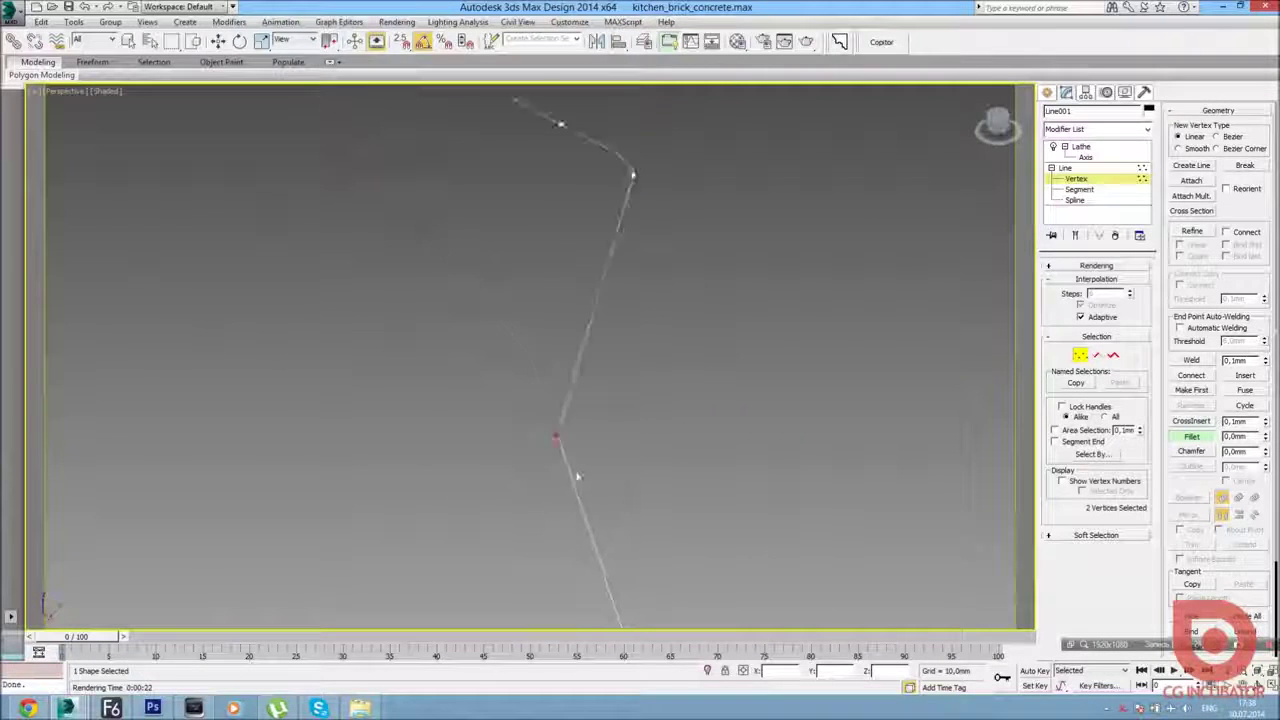
{"action": "middle_click_drag", "start_coordinate": [578, 485], "coordinate": [875, 452], "text": "alt"}
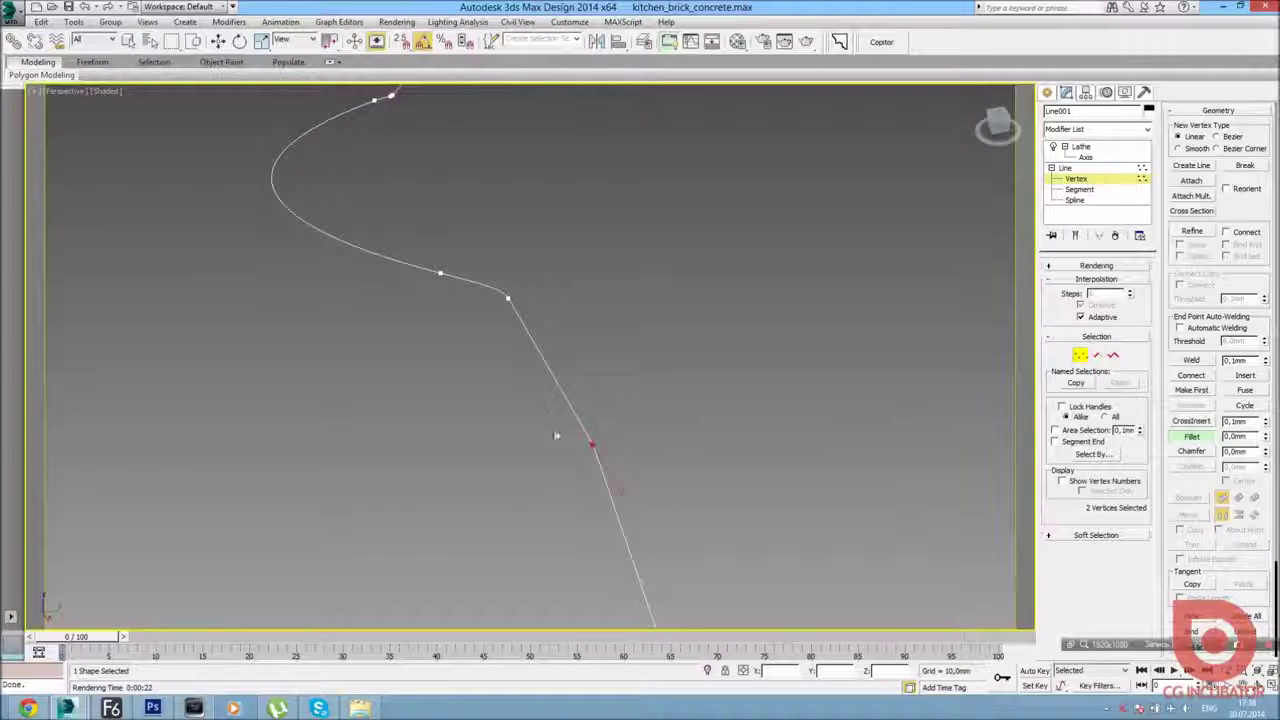
{"action": "left_click", "coordinate": [1192, 437]}
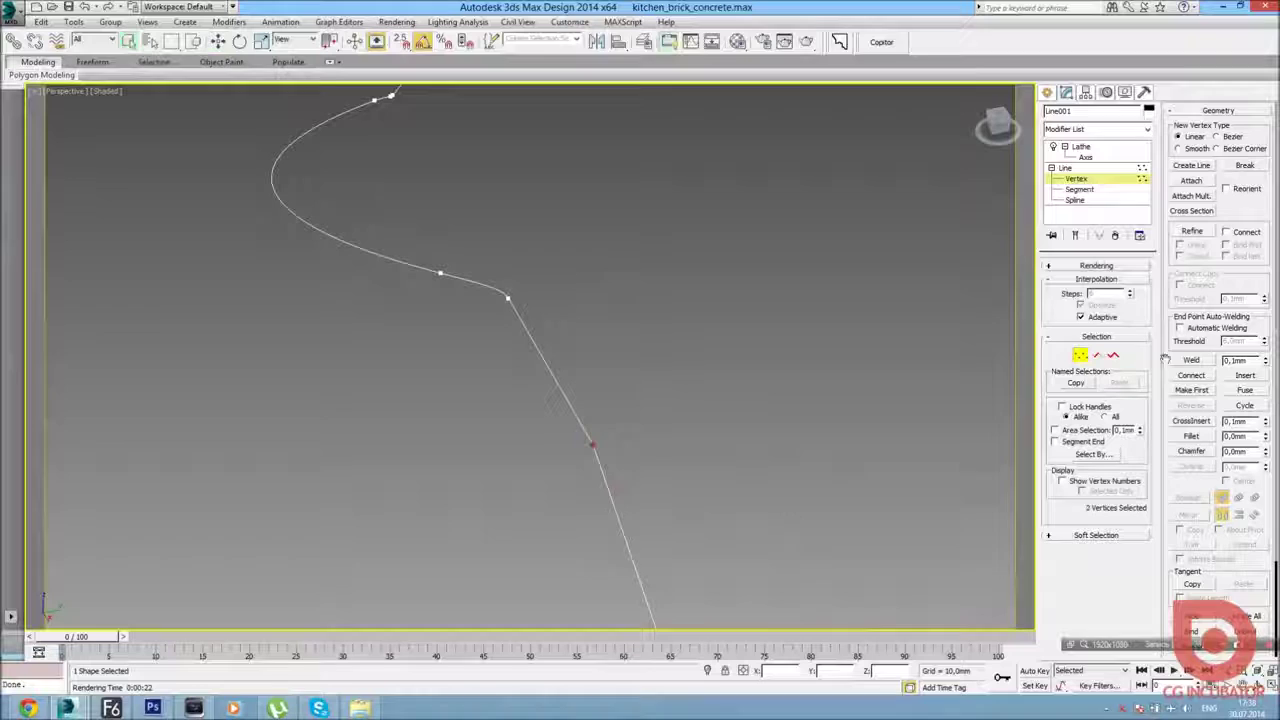
{"action": "mouse_move", "coordinate": [480, 470]}
{"action": "middle_mouse_down", "text": "alt"}
{"action": "mouse_move", "coordinate": [560, 500]}
{"action": "mouse_move", "coordinate": [587, 474]}
{"action": "middle_mouse_up", "text": "alt"}
Select the profile's end vertex and snap it level into the profile plane.
{"action": "key", "text": "alt+w"}
{"action": "left_click", "coordinate": [331, 282]}
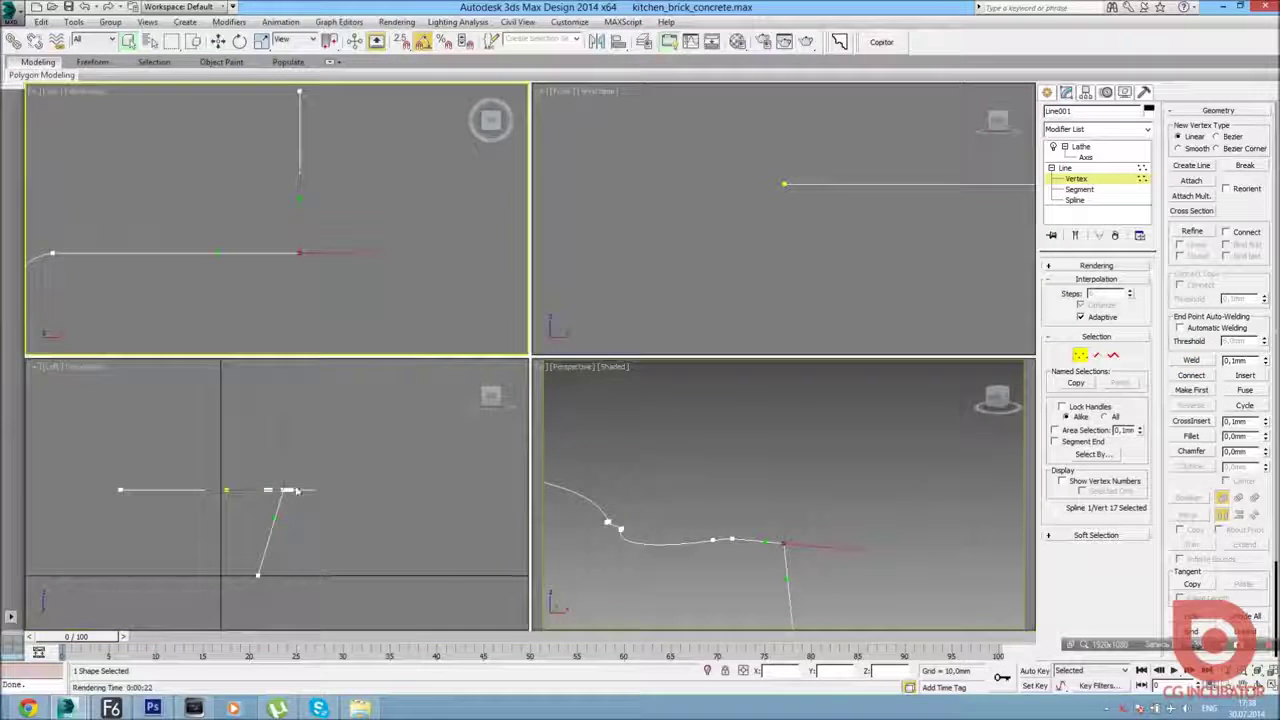
{"action": "left_click", "coordinate": [300, 543]}
{"action": "key", "text": "alt+w"}
{"action": "left_click", "coordinate": [495, 518]}
{"action": "key", "text": "alt+w"}
{"action": "right_click", "coordinate": [560, 495]}
{"action": "key", "text": "alt+w"}
{"action": "mouse_move", "coordinate": [506, 492]}
{"action": "middle_mouse_down", "text": "alt"}
{"action": "mouse_move", "coordinate": [616, 473]}
{"action": "mouse_move", "coordinate": [560, 500]}
{"action": "mouse_move", "coordinate": [580, 484]}
{"action": "middle_mouse_up", "text": "alt"}
{"action": "key", "text": "s"}
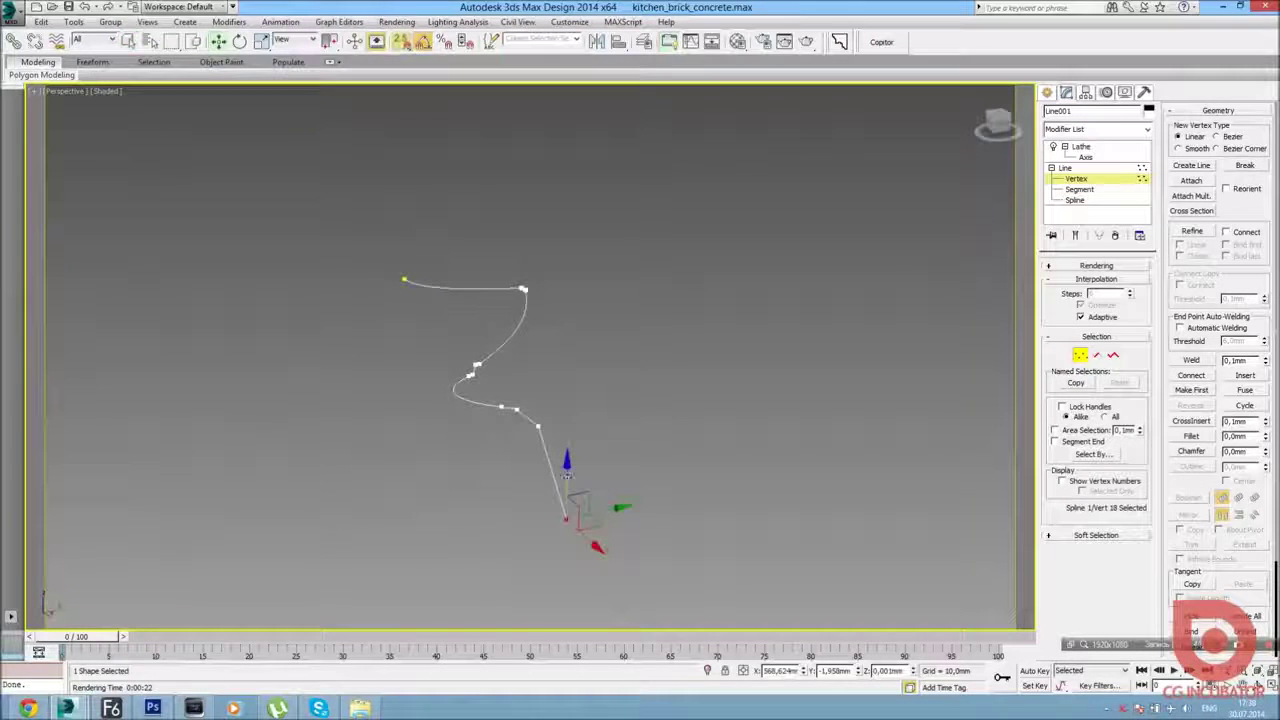
{"action": "left_click_drag", "start_coordinate": [566, 480], "coordinate": [558, 463]}
Change the vertex type of both corner vertices and check the spline edge-on.
{"action": "left_click", "coordinate": [540, 430]}
{"action": "left_click", "coordinate": [563, 425], "text": "ctrl"}
{"action": "right_click", "coordinate": [684, 400]}
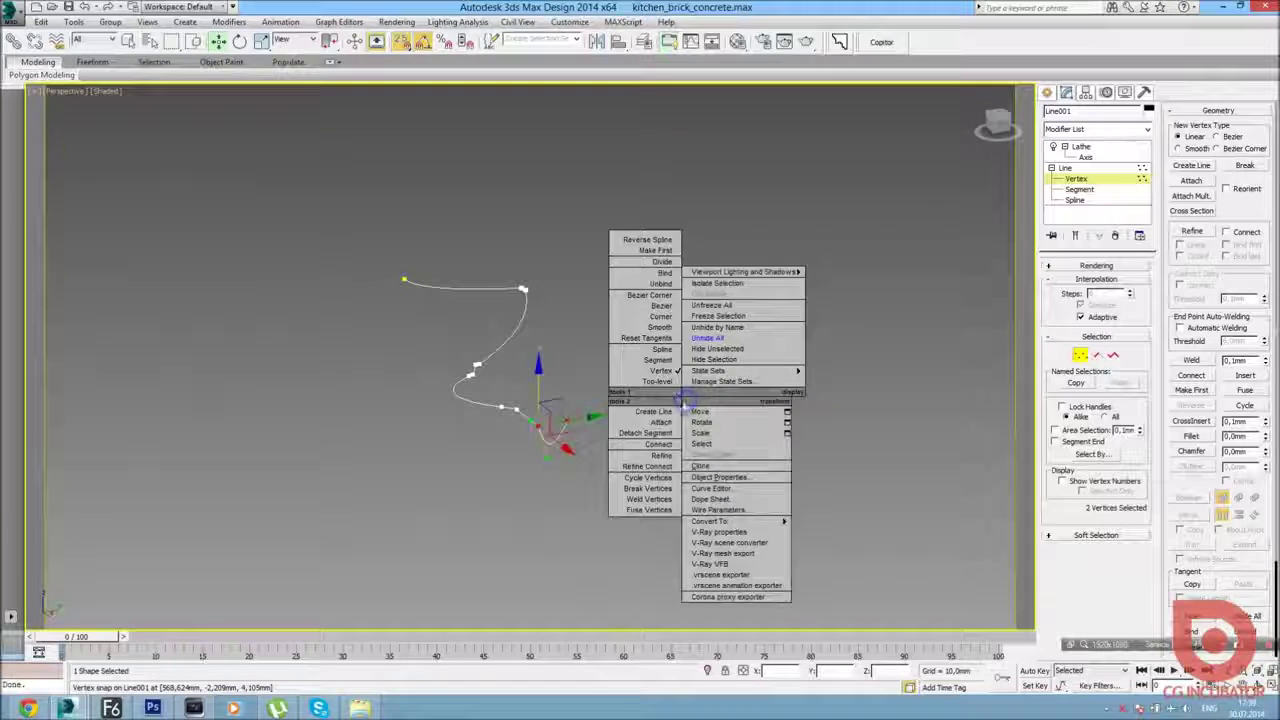
{"action": "left_click", "coordinate": [662, 320]}
{"action": "left_click", "coordinate": [651, 477]}
{"action": "mouse_move", "coordinate": [651, 477]}
{"action": "middle_mouse_down", "text": "alt"}
{"action": "mouse_move", "coordinate": [557, 428]}
{"action": "mouse_move", "coordinate": [649, 457]}
{"action": "middle_mouse_up", "text": "alt"}
{"action": "key", "text": "alt+w"}
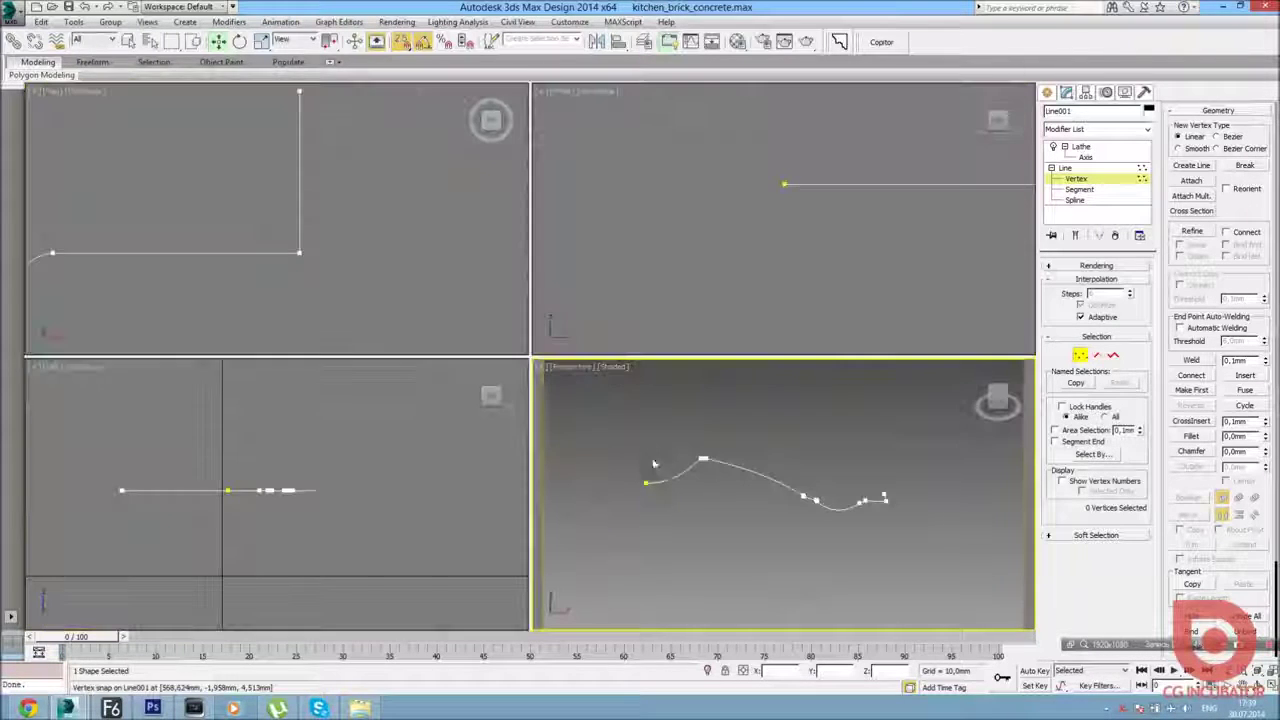
{"action": "left_click", "coordinate": [445, 277]}
{"action": "key", "text": "alt+w"}
{"action": "scroll", "coordinate": [717, 391], "scroll_direction": "down", "scroll_amount": 5}
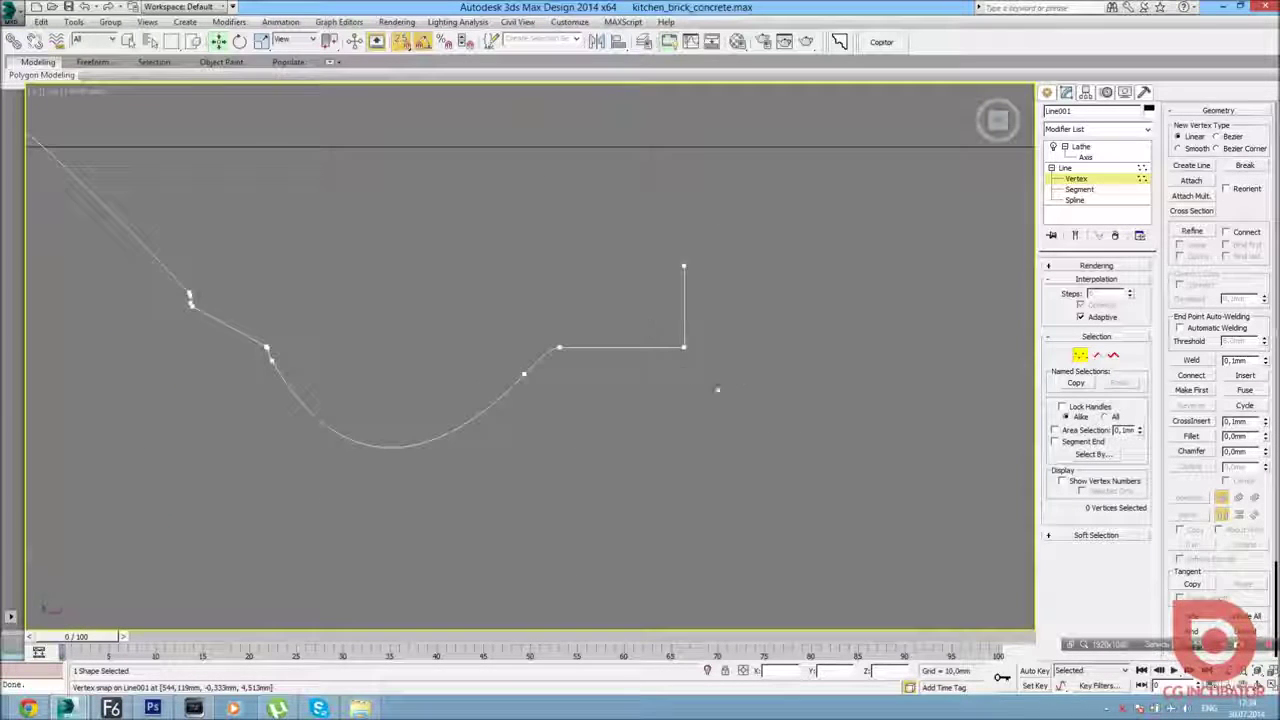
Select the corner vertex at the profile end and try filleting it.
{"action": "left_click_drag", "start_coordinate": [823, 348], "coordinate": [643, 325]}
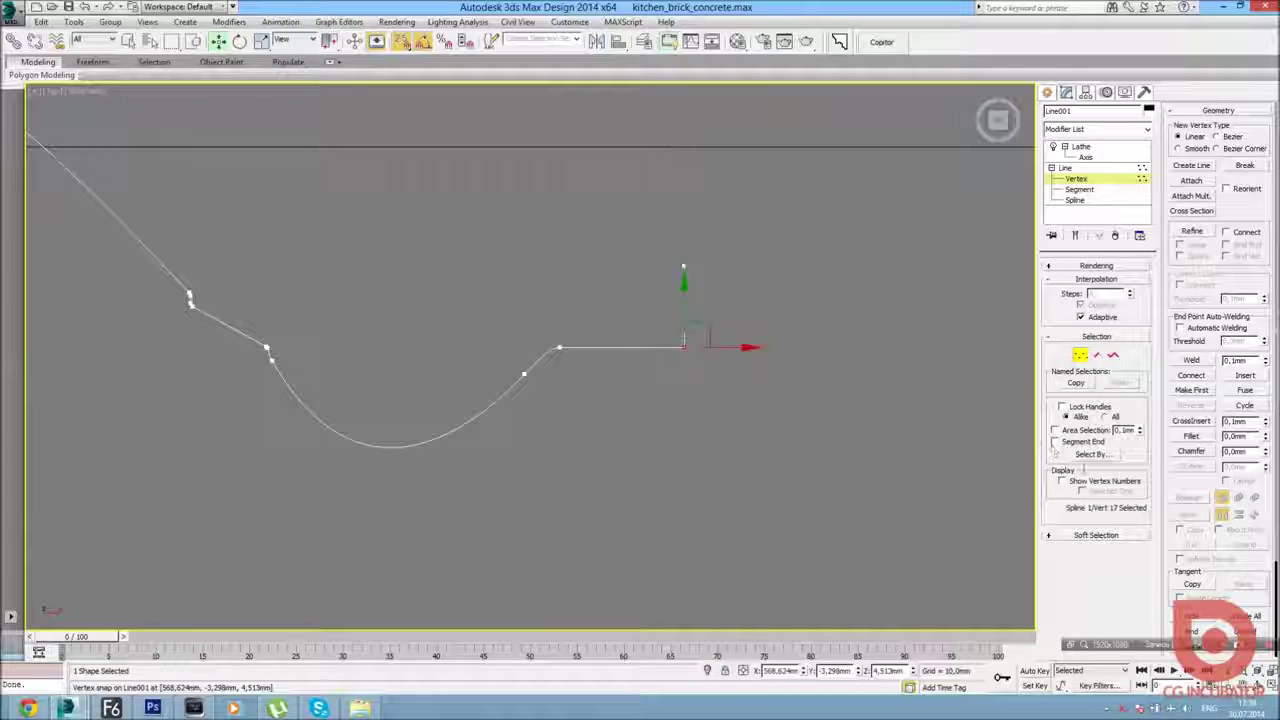
{"action": "left_click", "coordinate": [1192, 437]}
{"action": "left_click_drag", "start_coordinate": [681, 348], "coordinate": [690, 335]}
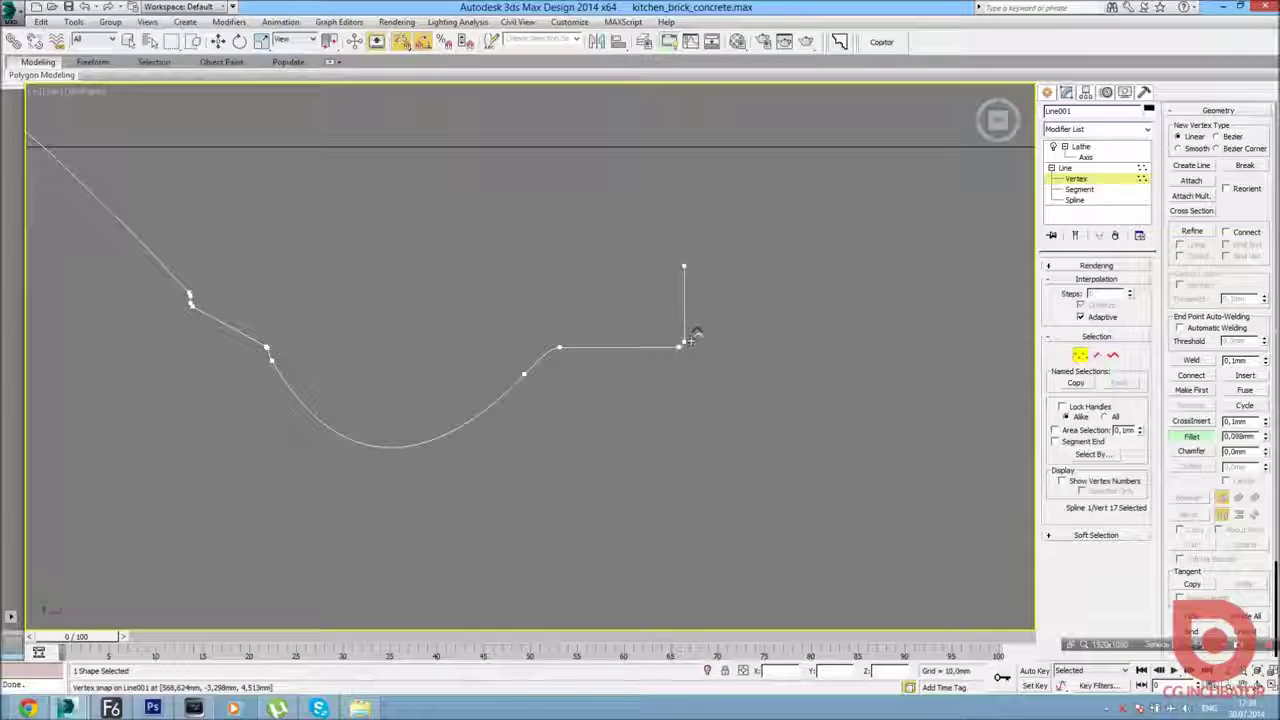
{"action": "scroll", "coordinate": [714, 394], "scroll_direction": "up", "scroll_amount": 3}
{"action": "scroll", "coordinate": [706, 421], "scroll_direction": "down", "scroll_amount": 4}
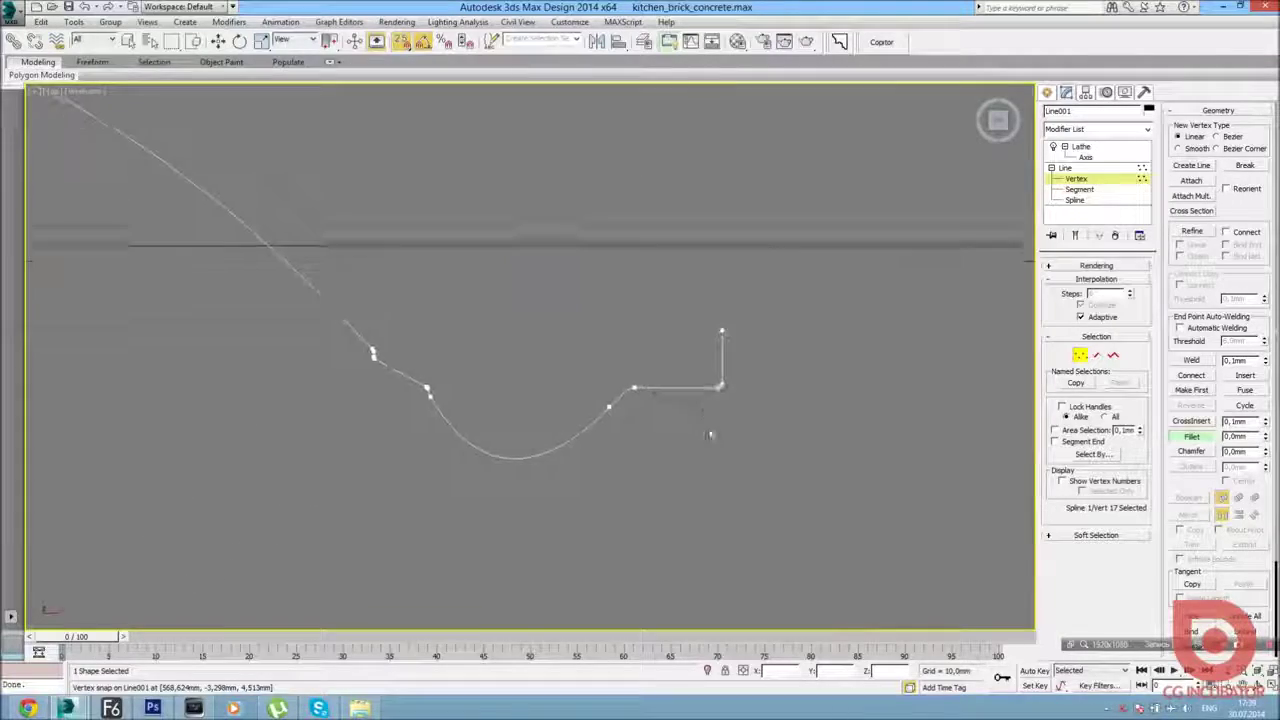
Return to the Lathe modifier and raise its Segments count.
{"action": "key", "text": "alt+w"}
{"action": "key", "text": "alt+w"}
{"action": "left_click", "coordinate": [1081, 146]}
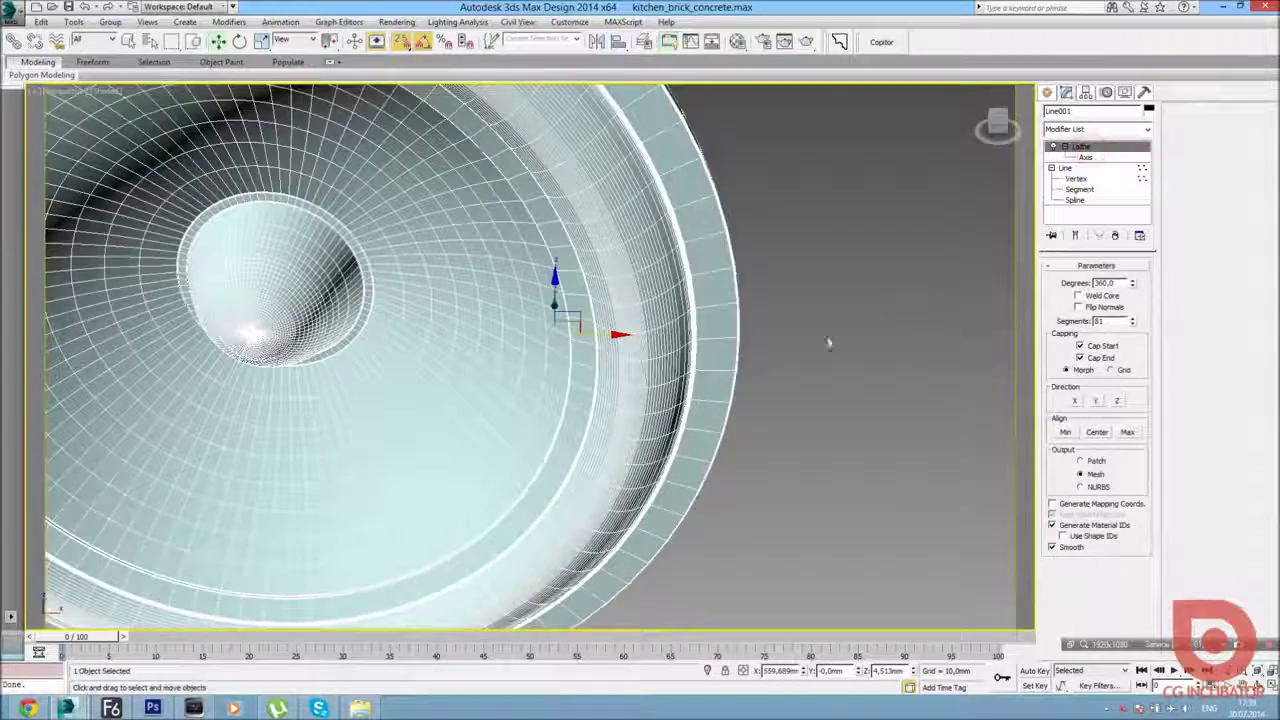
{"action": "middle_click_drag", "start_coordinate": [766, 374], "coordinate": [697, 371], "text": "alt"}
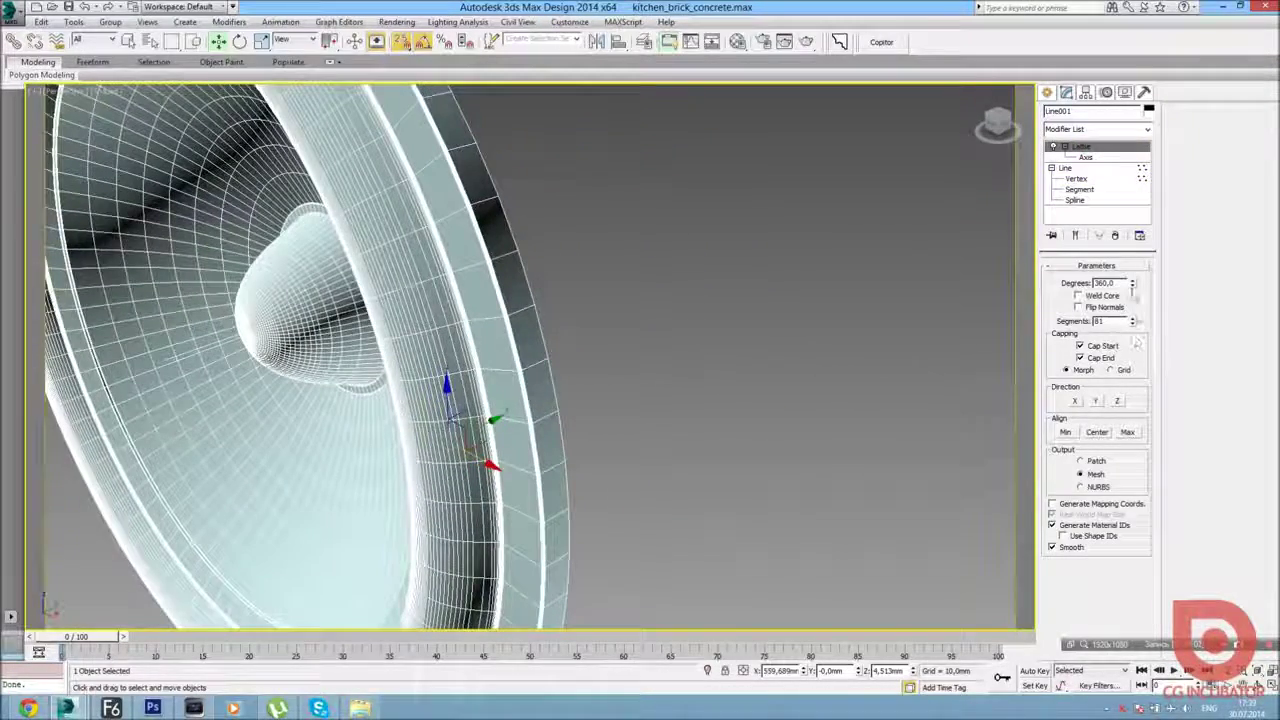
{"action": "left_click_drag", "start_coordinate": [1133, 324], "coordinate": [1132, 294]}
Orbit and check the lathed speaker's outer ring in the Front, Left and Top views.
{"action": "left_click", "coordinate": [1046, 92]}
{"action": "middle_click_drag", "start_coordinate": [640, 360], "coordinate": [480, 360], "text": "alt"}
{"action": "middle_click_drag", "start_coordinate": [680, 411], "coordinate": [560, 411], "text": "alt"}
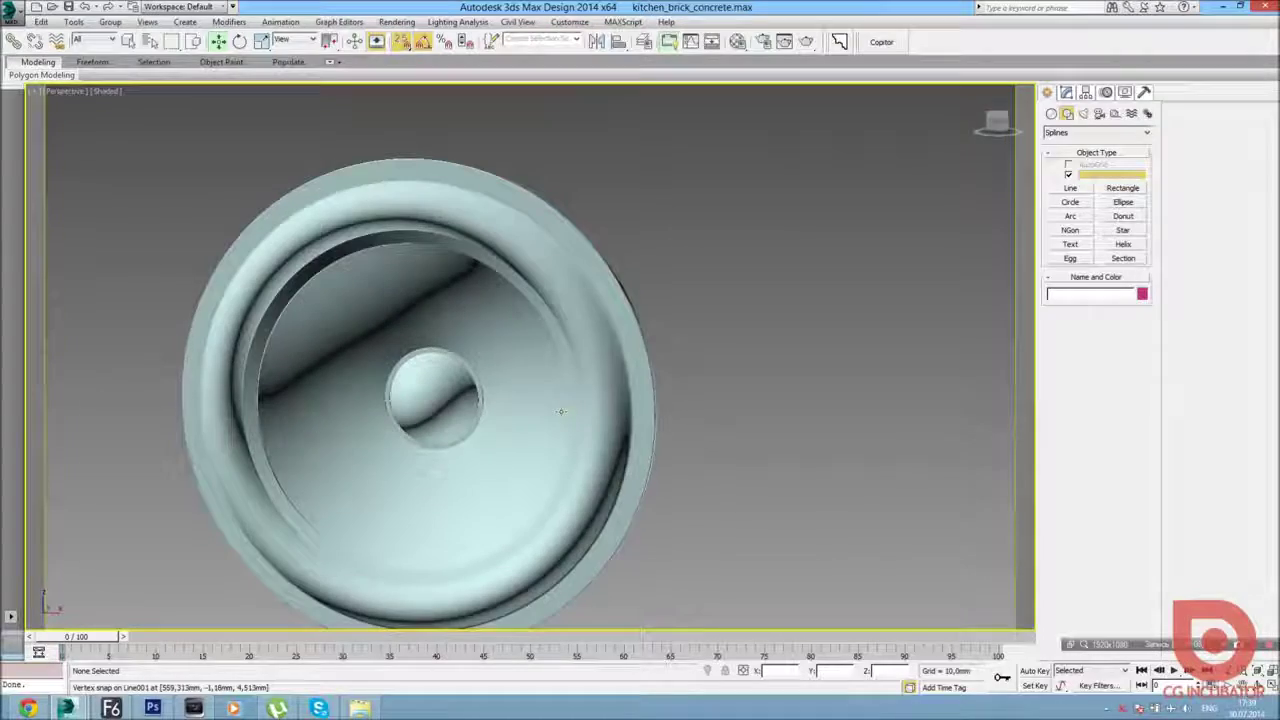
{"action": "key", "text": "alt+w"}
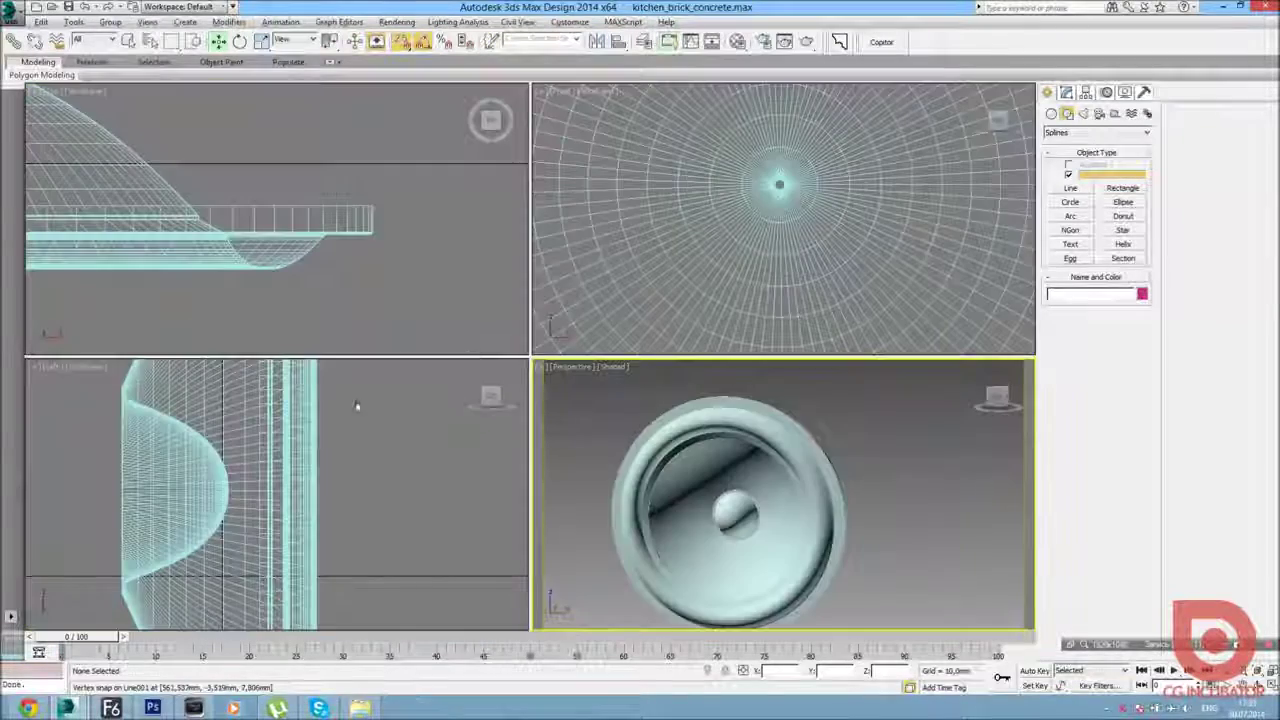
{"action": "left_click", "coordinate": [701, 291]}
{"action": "key", "text": "alt+w"}
{"action": "middle_click_drag", "start_coordinate": [701, 291], "coordinate": [853, 367]}
{"action": "key", "text": "alt+w"}
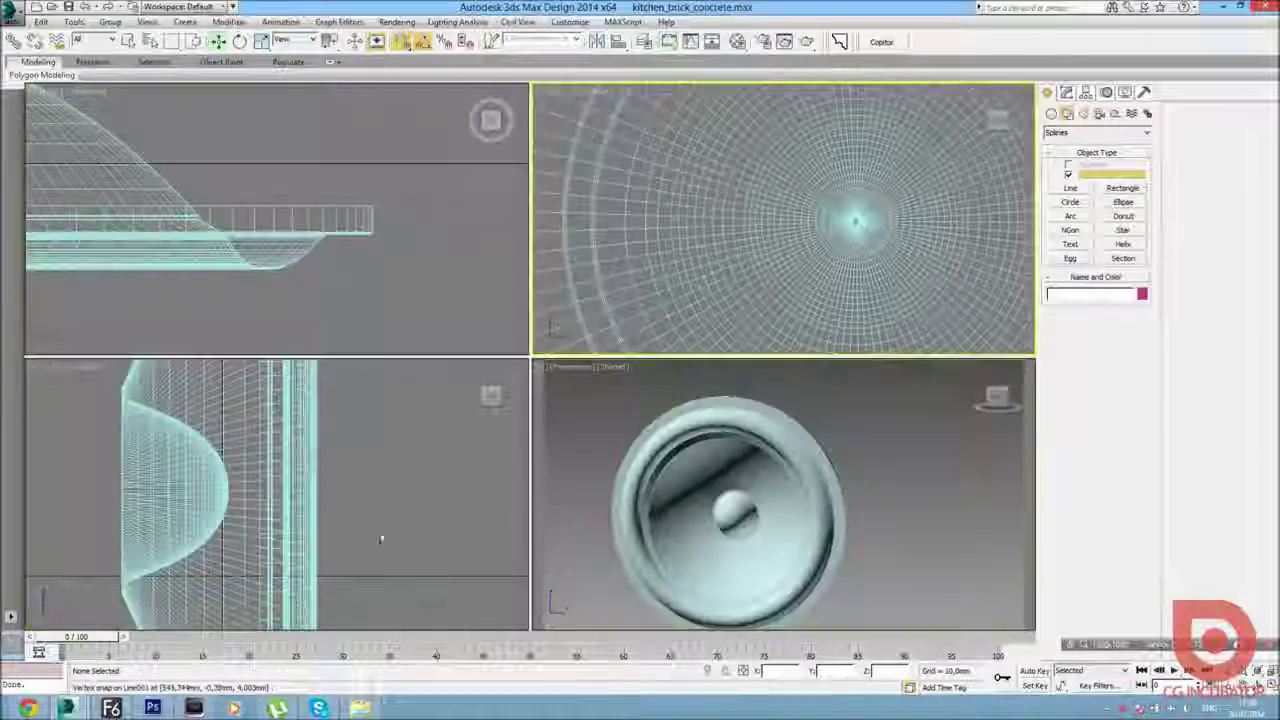
{"action": "left_click", "coordinate": [351, 509]}
{"action": "left_click", "coordinate": [357, 323]}
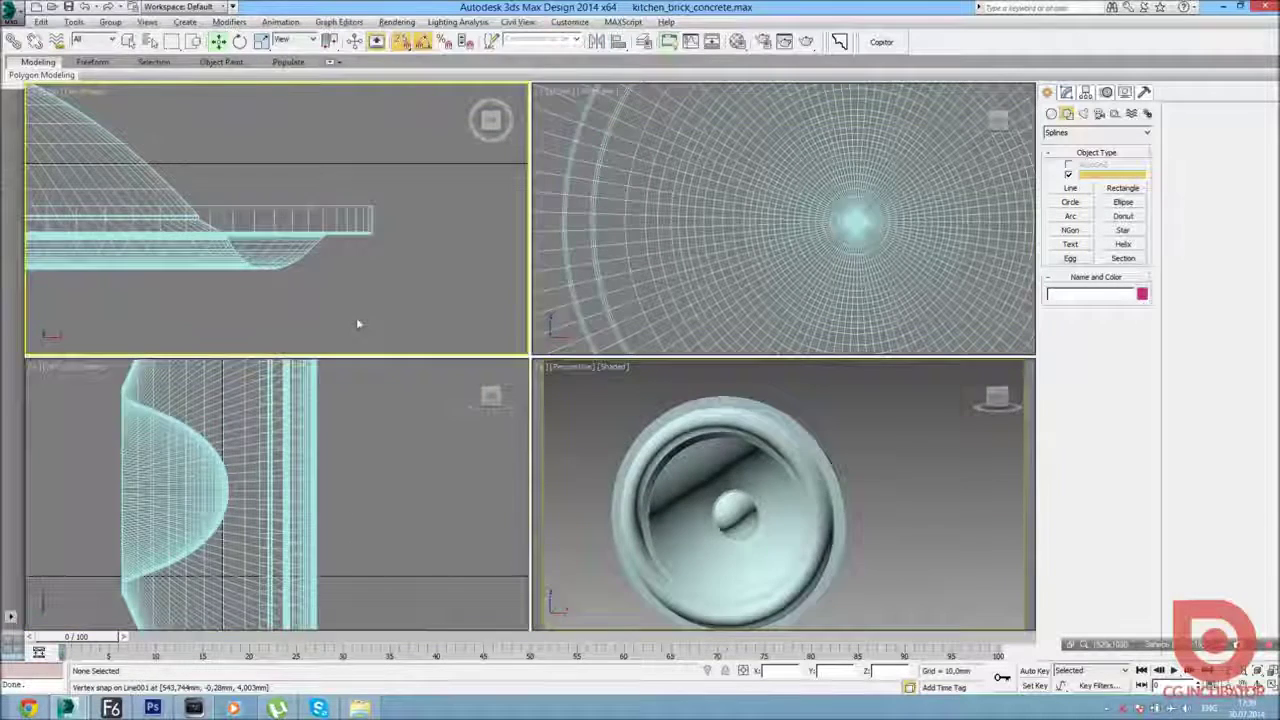
{"action": "key", "text": "alt+w"}
{"action": "scroll", "coordinate": [600, 309], "scroll_direction": "down", "scroll_amount": 5}
{"action": "scroll", "coordinate": [620, 340], "scroll_direction": "up", "scroll_amount": 3}
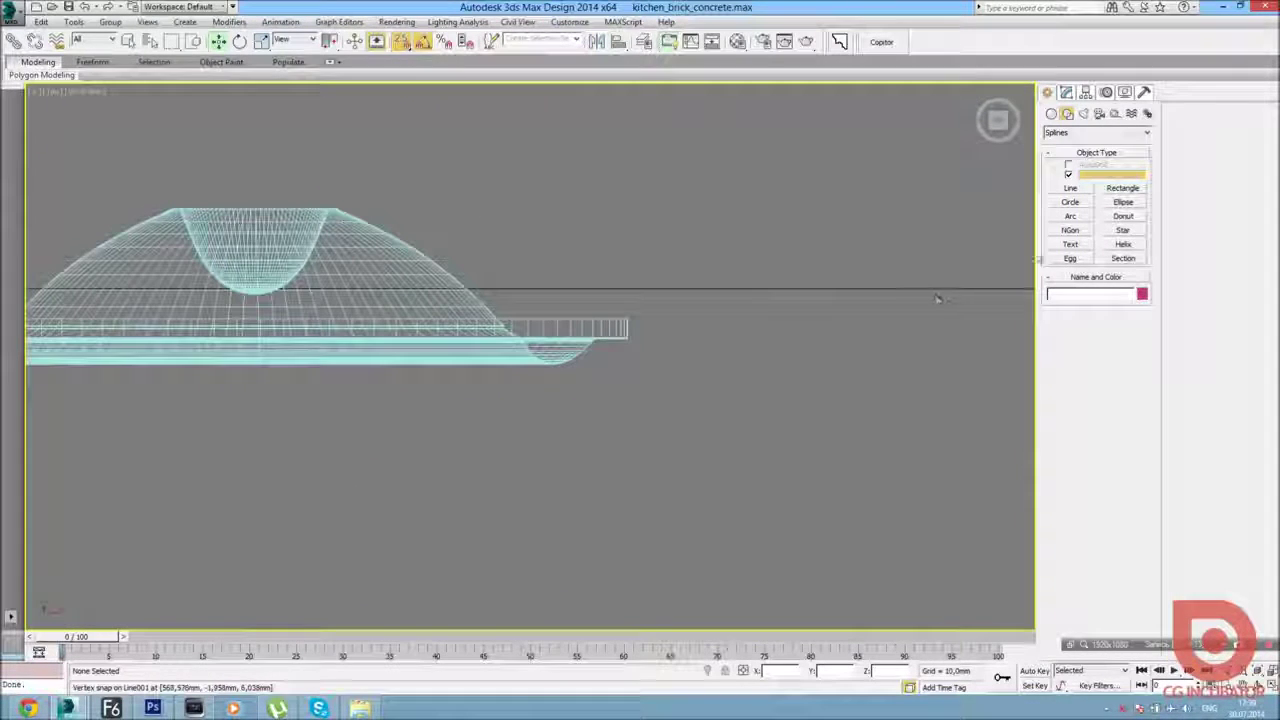
Draw a rectangle spline beside the speaker rim.
{"action": "left_click", "coordinate": [1051, 114]}
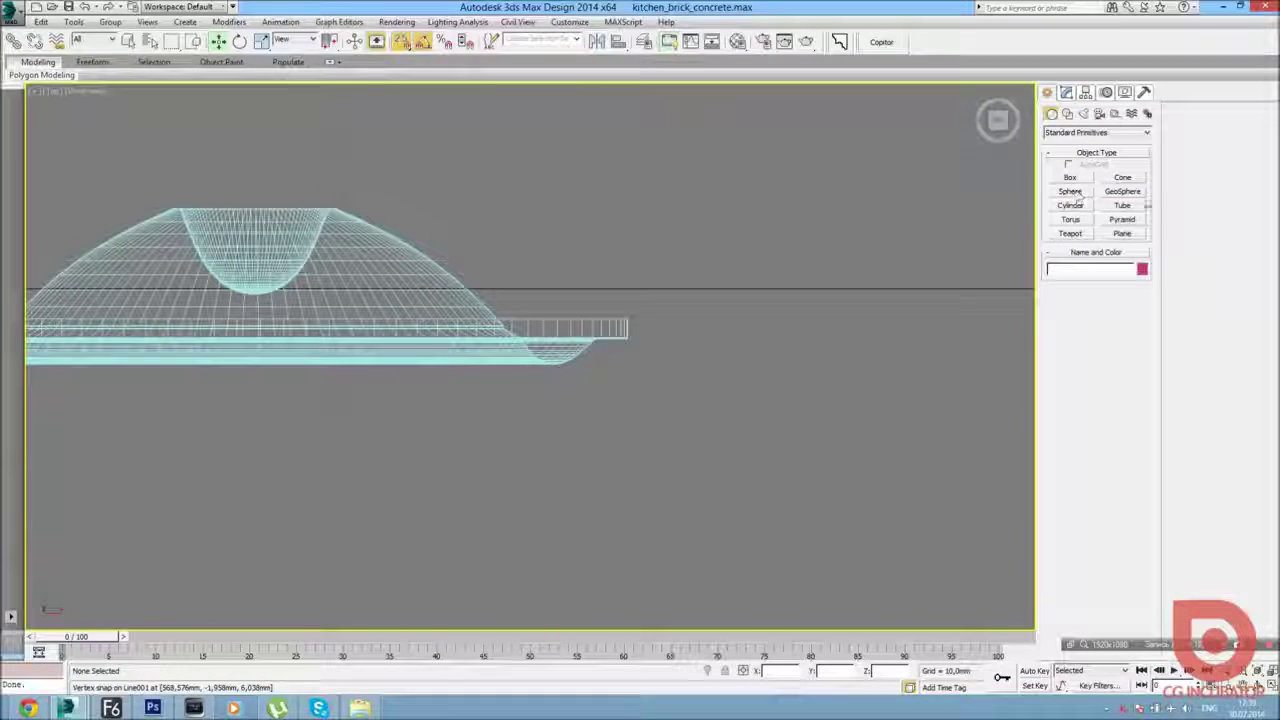
{"action": "left_click", "coordinate": [1067, 114]}
{"action": "left_click", "coordinate": [1123, 188]}
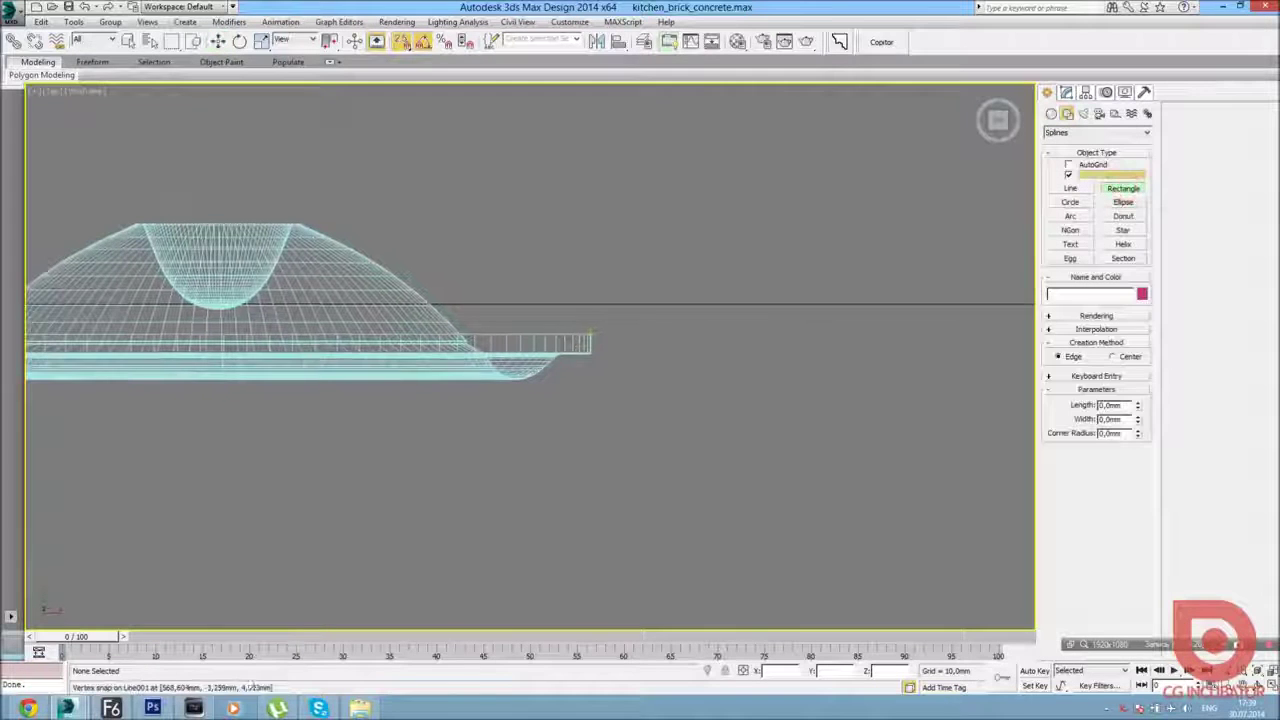
{"action": "scroll", "coordinate": [631, 353], "scroll_direction": "up", "scroll_amount": 3}
{"action": "scroll", "coordinate": [435, 373], "scroll_direction": "up", "scroll_amount": 3}
{"action": "left_click", "coordinate": [435, 373]}
{"action": "left_click_drag", "start_coordinate": [435, 373], "coordinate": [819, 232]}
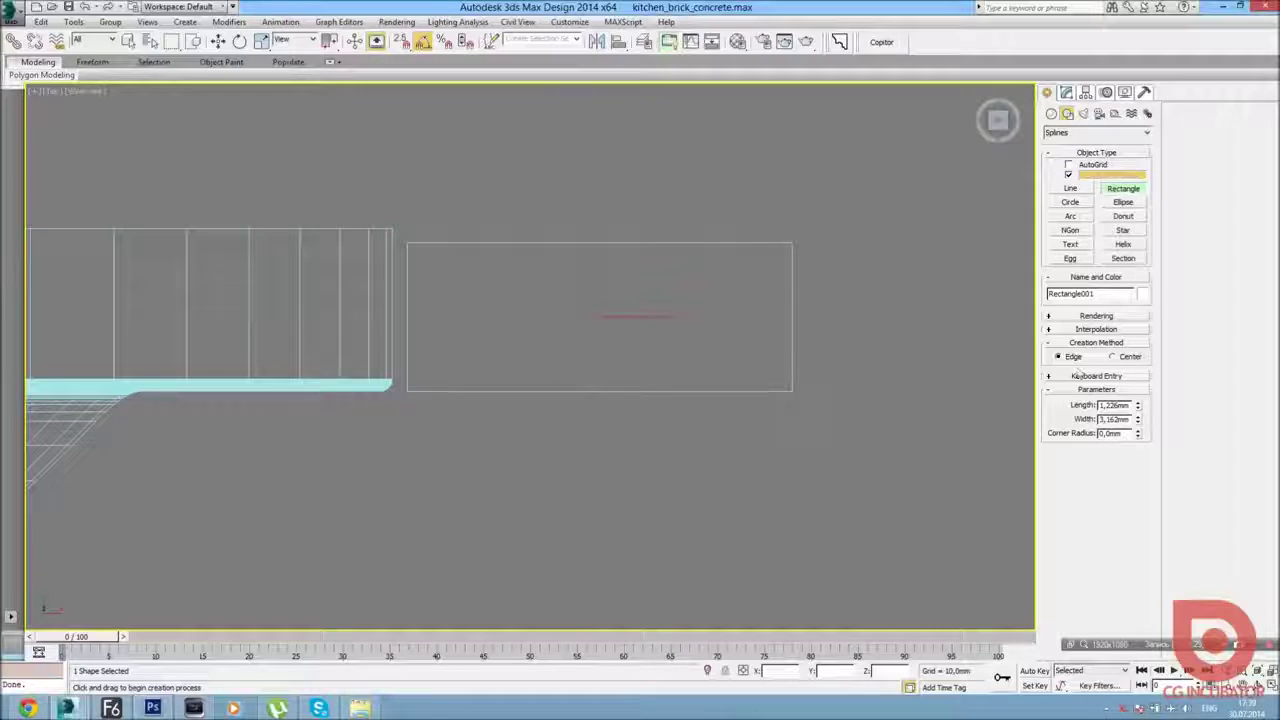
Convert that first rectangle to an editable poly, then delete it.
{"action": "key", "text": "w"}
{"action": "right_click", "coordinate": [737, 297]}
{"action": "left_click", "coordinate": [873, 425]}
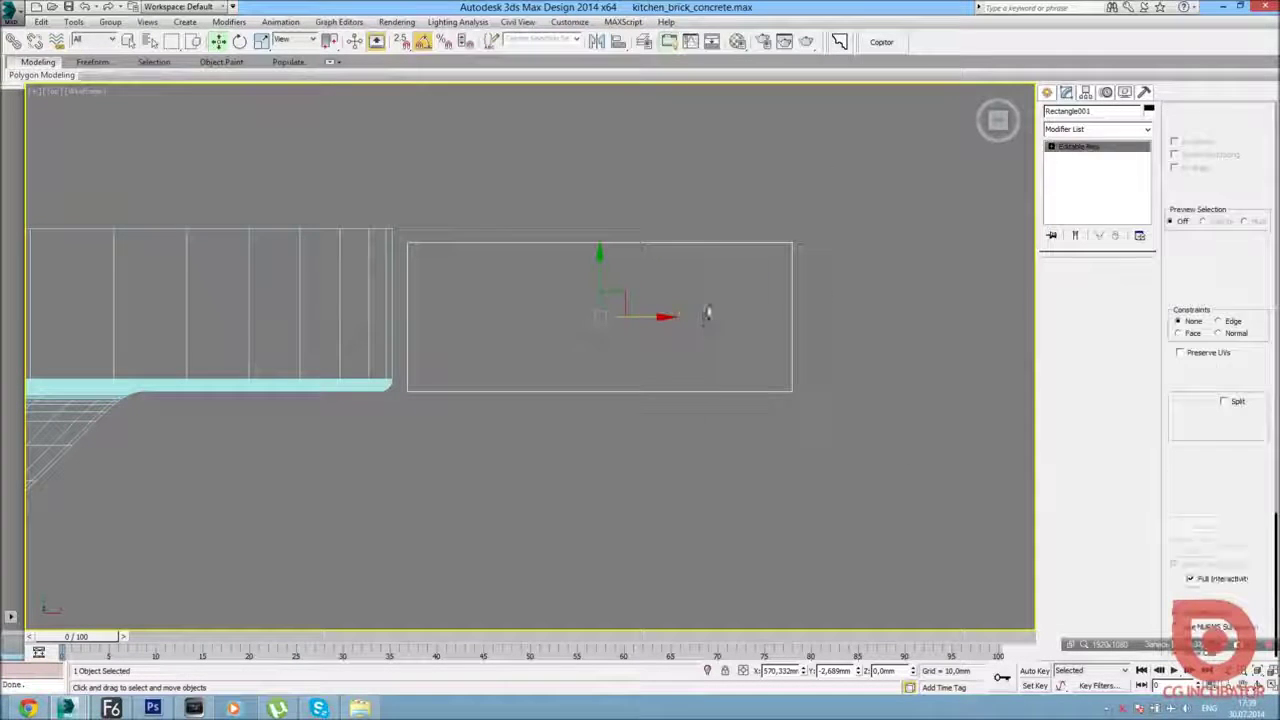
{"action": "right_click", "coordinate": [707, 298]}
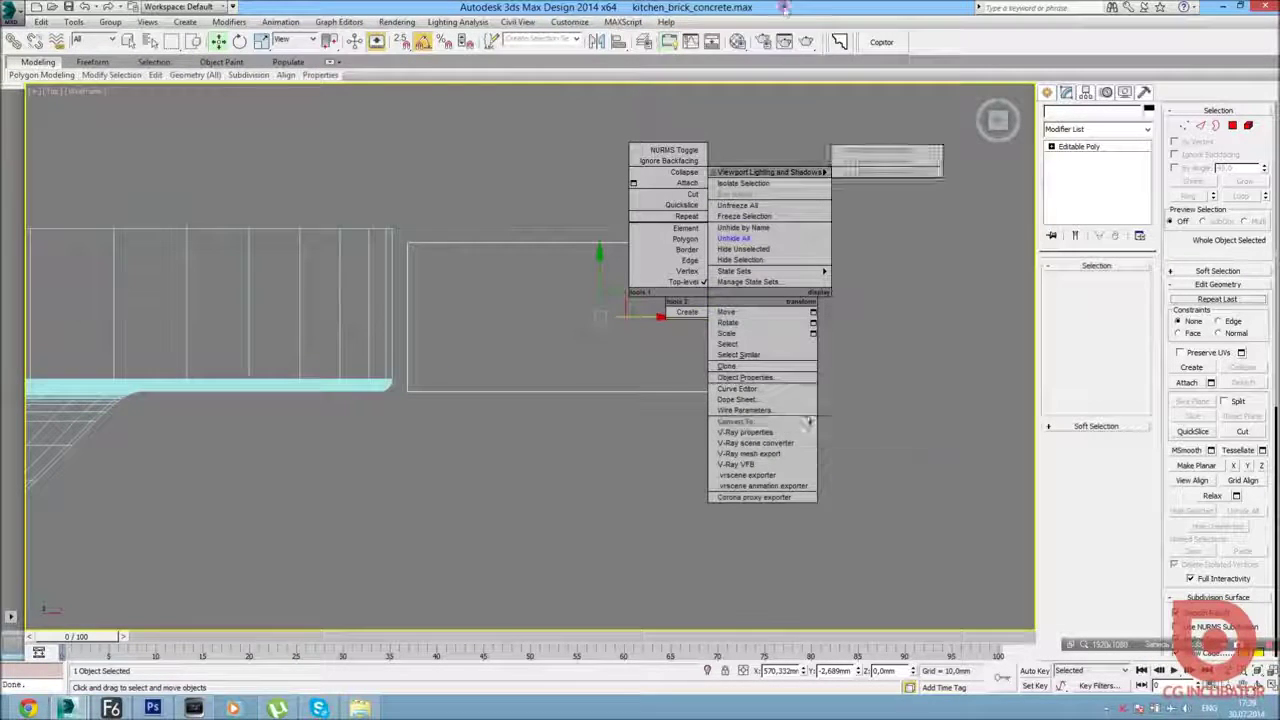
{"action": "left_click", "coordinate": [955, 280]}
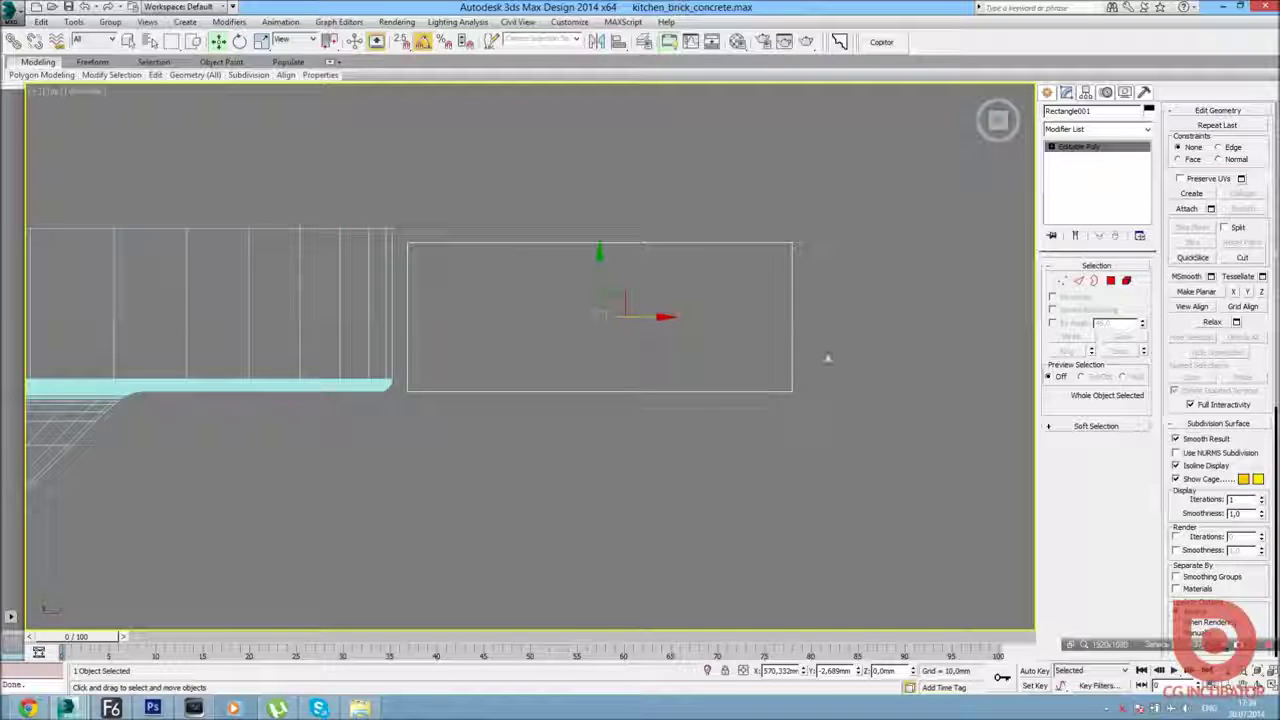
{"action": "key", "text": "Delete"}
Draw a new rectangle at the speaker's edge and convert it to an editable spline.
{"action": "left_click", "coordinate": [1047, 92]}
{"action": "left_click", "coordinate": [1122, 188]}
{"action": "left_click_drag", "start_coordinate": [410, 388], "coordinate": [743, 244]}
{"action": "right_click", "coordinate": [743, 244]}
{"action": "right_click", "coordinate": [712, 336]}
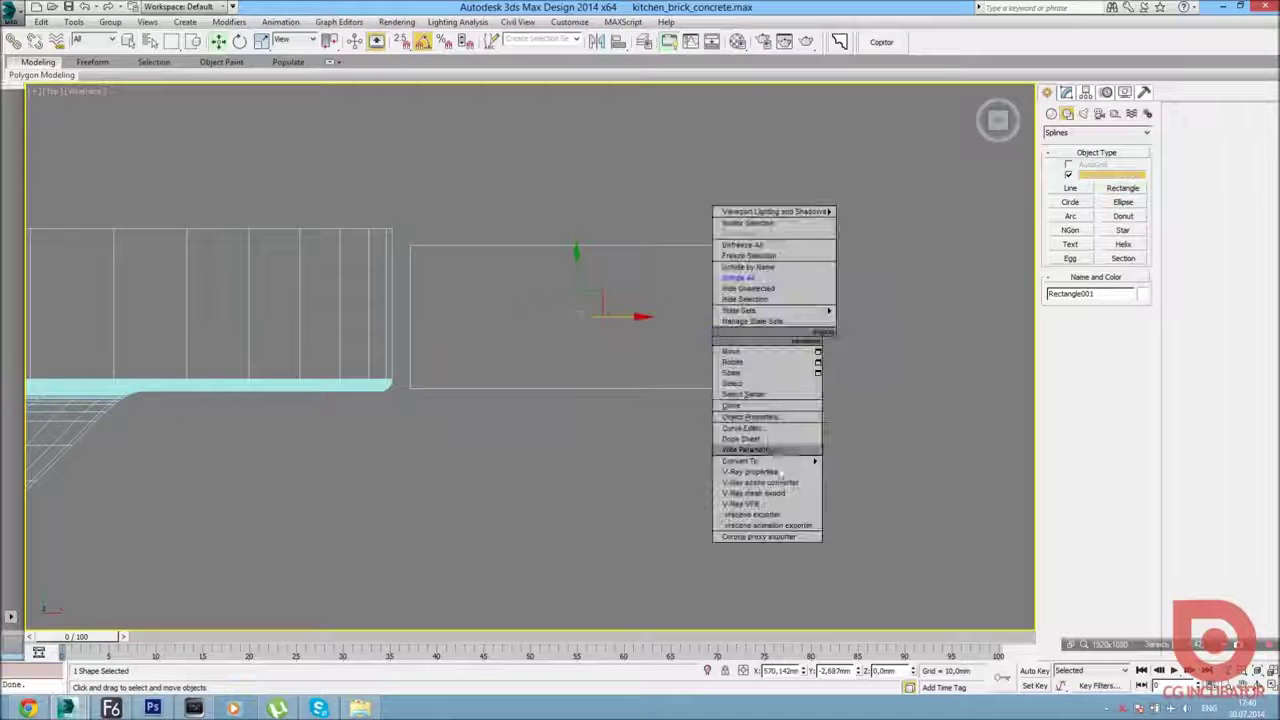
{"action": "mouse_move", "coordinate": [748, 461]}
{"action": "left_click", "coordinate": [846, 457]}
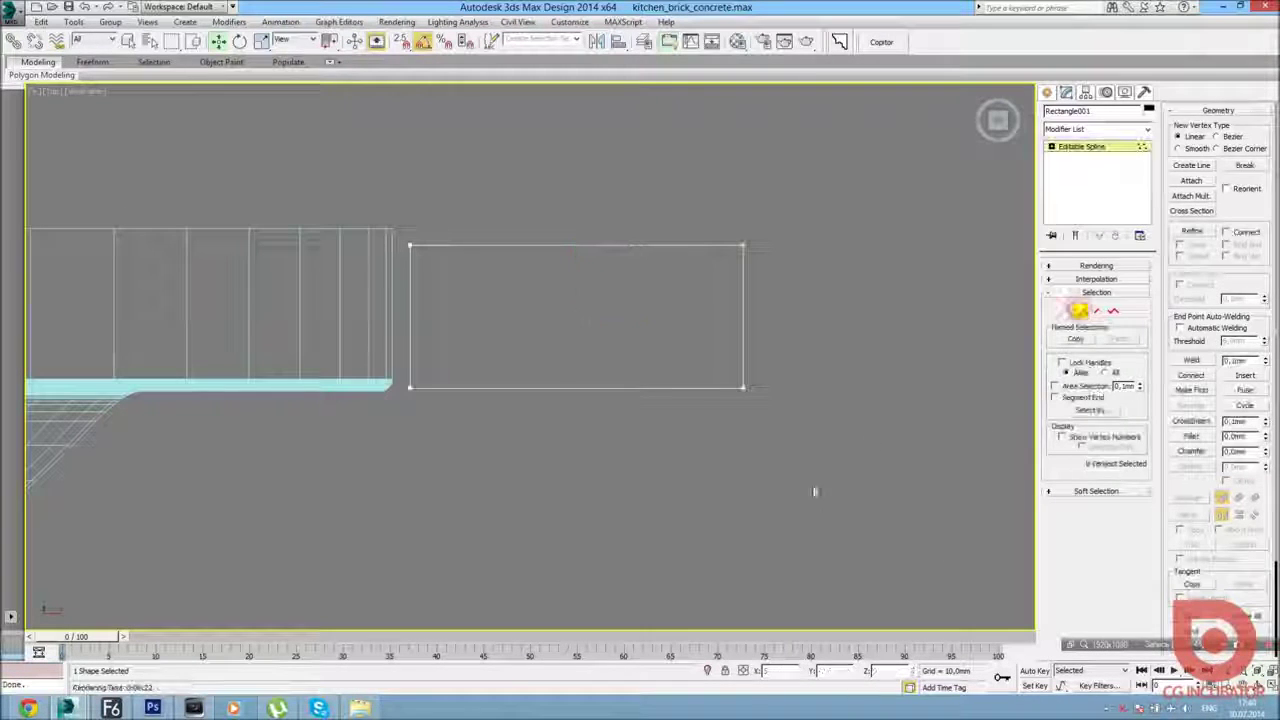
Fillet the rectangle's two bottom corner vertices and reframe the view.
{"action": "left_click_drag", "start_coordinate": [362, 366], "coordinate": [425, 400]}
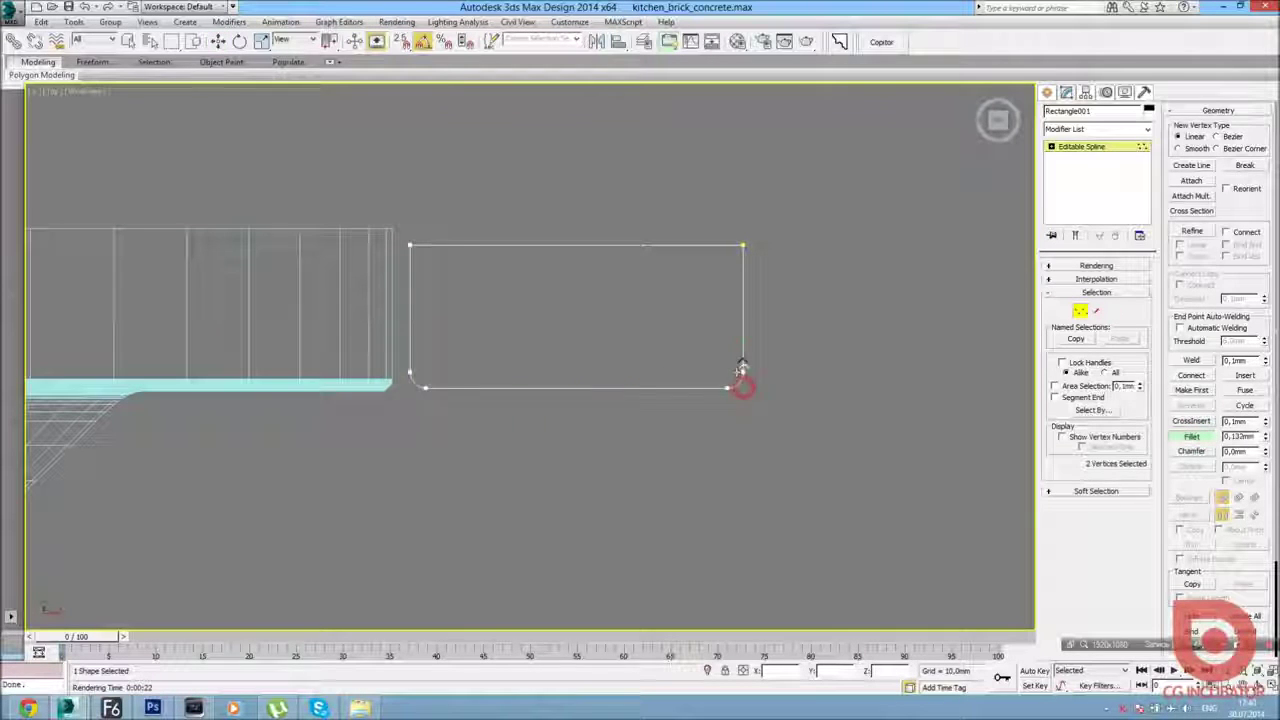
{"action": "left_click_drag", "start_coordinate": [738, 365], "coordinate": [738, 366]}
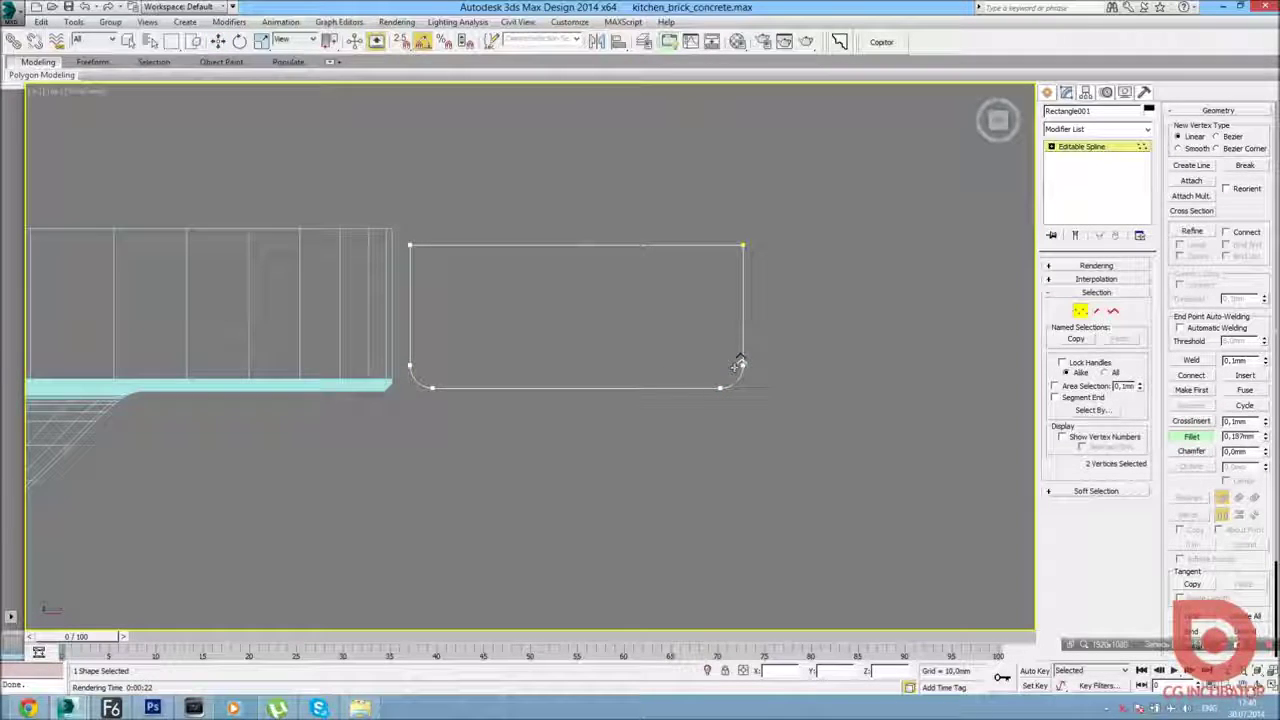
{"action": "left_click", "coordinate": [1047, 92]}
{"action": "scroll", "coordinate": [581, 305], "scroll_direction": "down", "scroll_amount": 3}
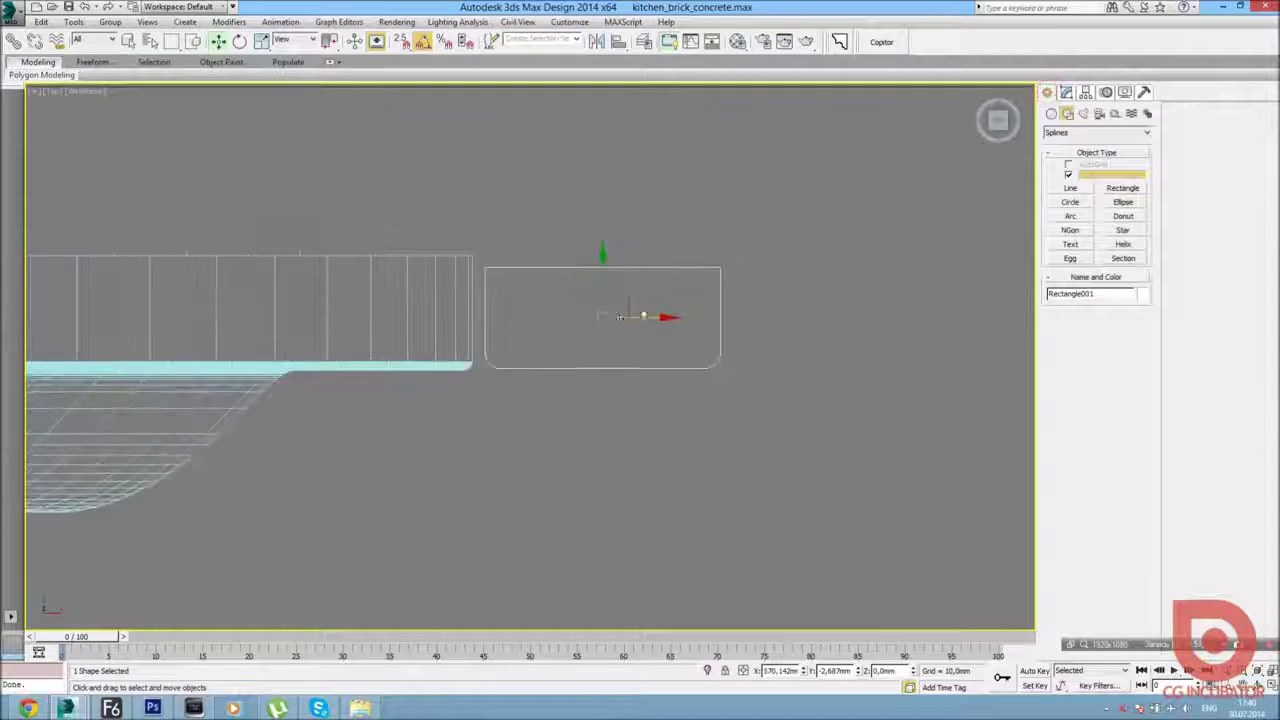
{"action": "middle_click_drag", "start_coordinate": [581, 305], "coordinate": [642, 316], "text": "alt"}
{"action": "left_click_drag", "start_coordinate": [642, 316], "coordinate": [640, 319]}
{"action": "scroll", "coordinate": [642, 330], "scroll_direction": "down", "scroll_amount": 2}
{"action": "scroll", "coordinate": [648, 350], "scroll_direction": "down", "scroll_amount": 3}
{"action": "scroll", "coordinate": [650, 360], "scroll_direction": "down", "scroll_amount": 1}
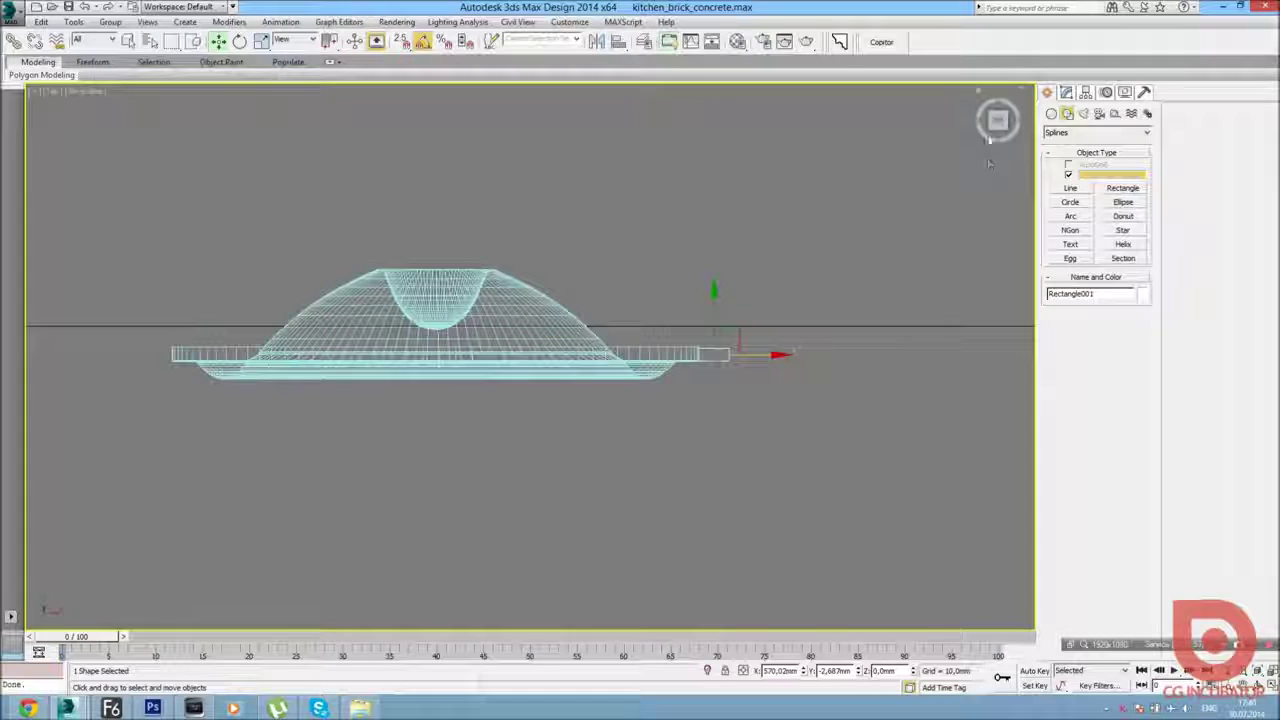
Apply a Lathe modifier to the rounded rectangle profile.
{"action": "left_click", "coordinate": [1067, 93]}
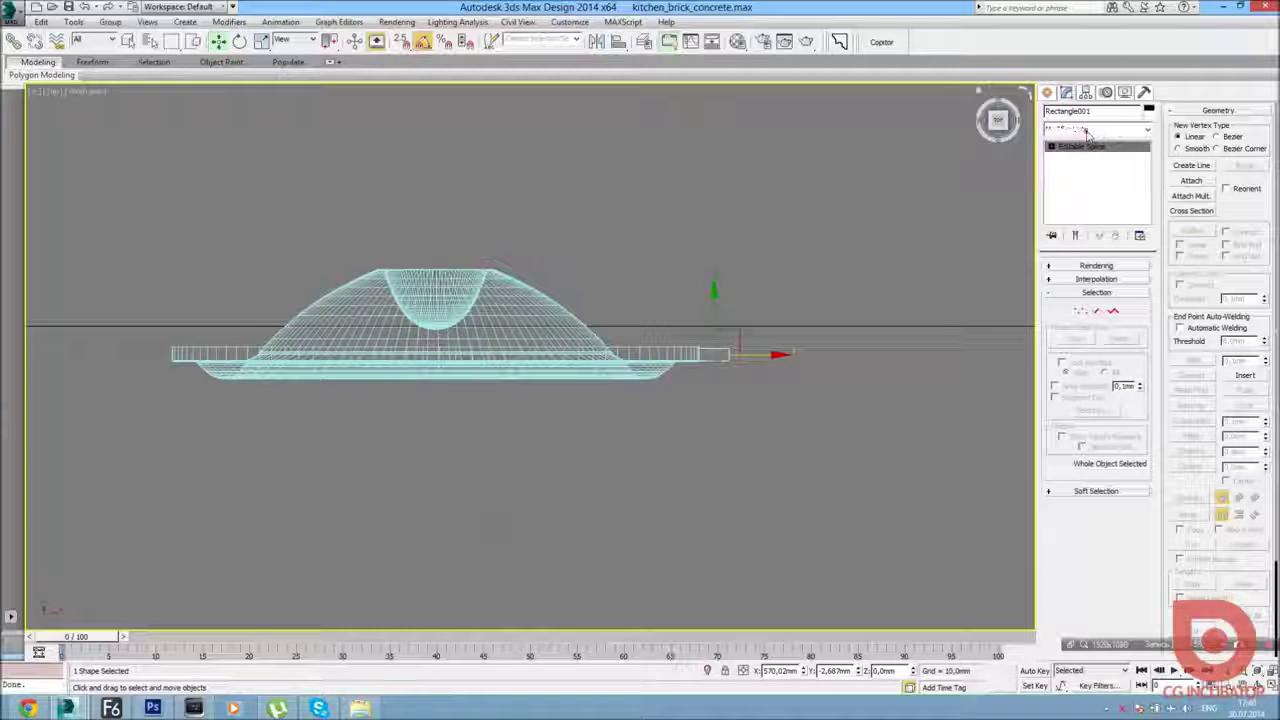
{"action": "left_click", "coordinate": [1089, 130]}
{"action": "key", "text": "l"}
{"action": "key", "text": "Return"}
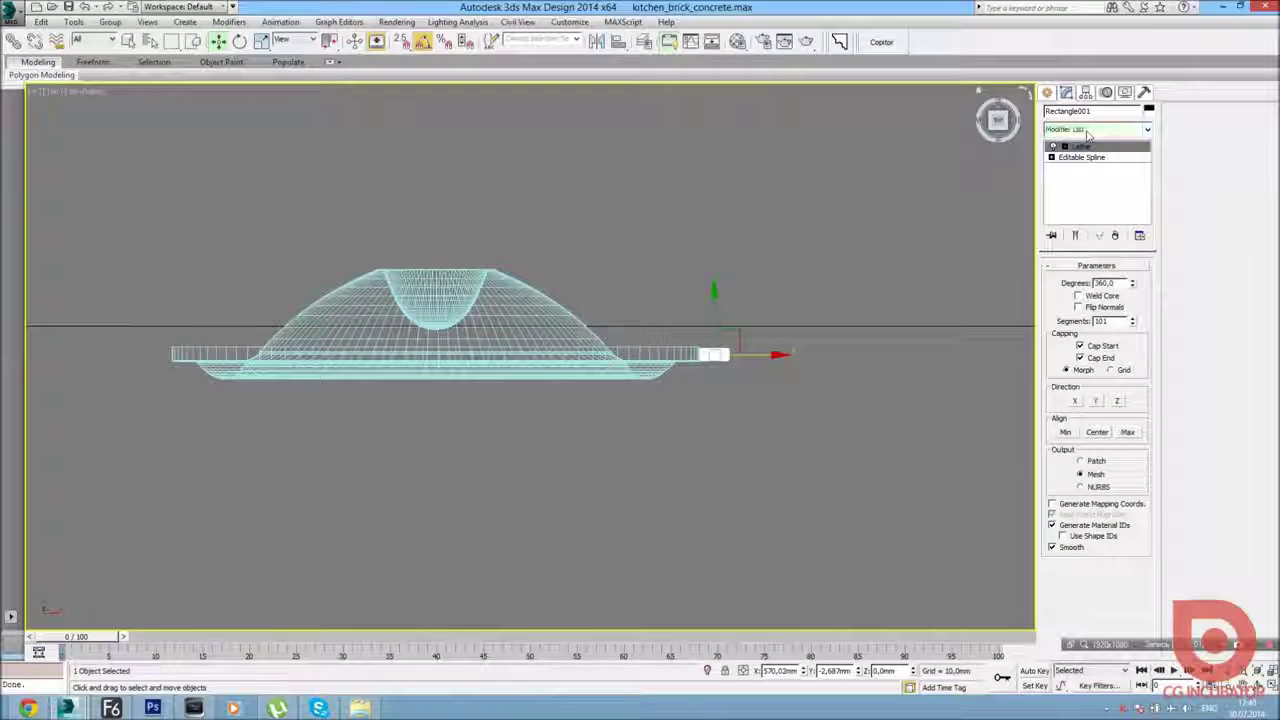
Snap the Lathe axis to the speaker's centre vertex to form the mounting ring.
{"action": "left_click", "coordinate": [1064, 147]}
{"action": "left_click", "coordinate": [1085, 157]}
{"action": "mouse_move", "coordinate": [713, 354]}
{"action": "left_mouse_down"}
{"action": "mouse_move", "coordinate": [709, 340]}
{"action": "mouse_move", "coordinate": [470, 338]}
{"action": "left_mouse_up"}
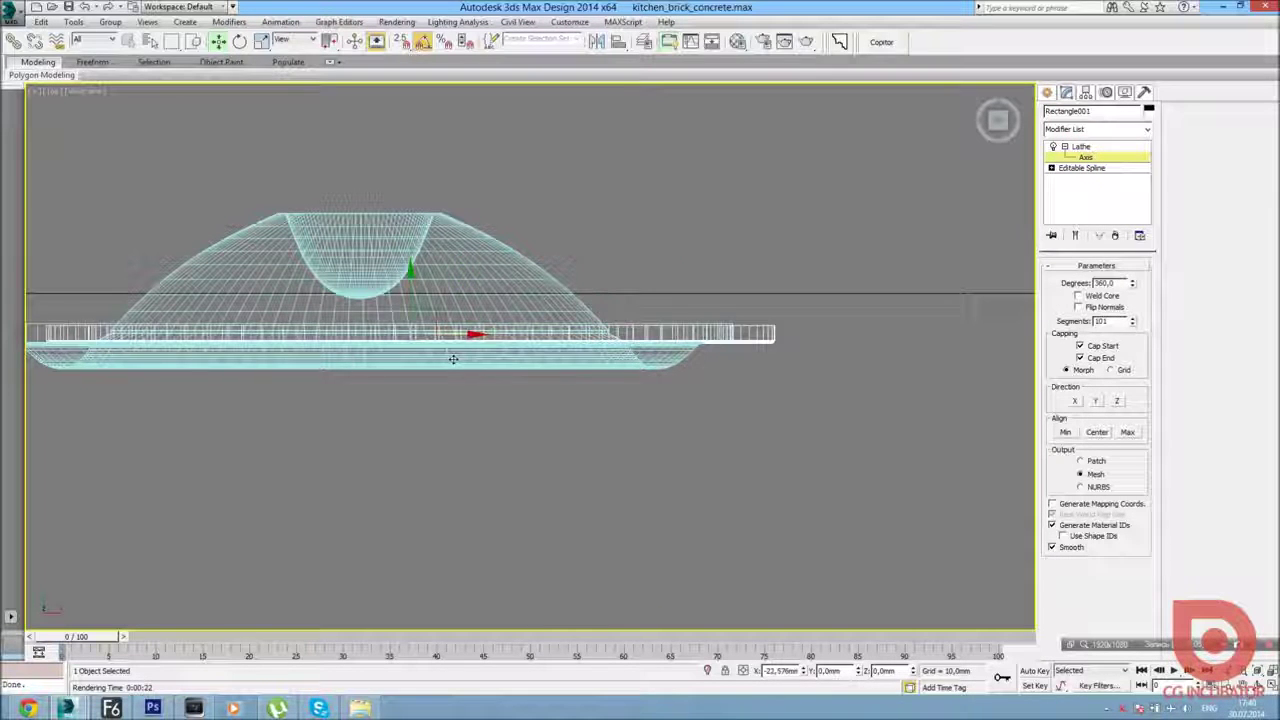
{"action": "scroll", "coordinate": [472, 408], "scroll_direction": "up", "scroll_amount": 2}
{"action": "scroll", "coordinate": [472, 408], "scroll_direction": "up", "scroll_amount": 2}
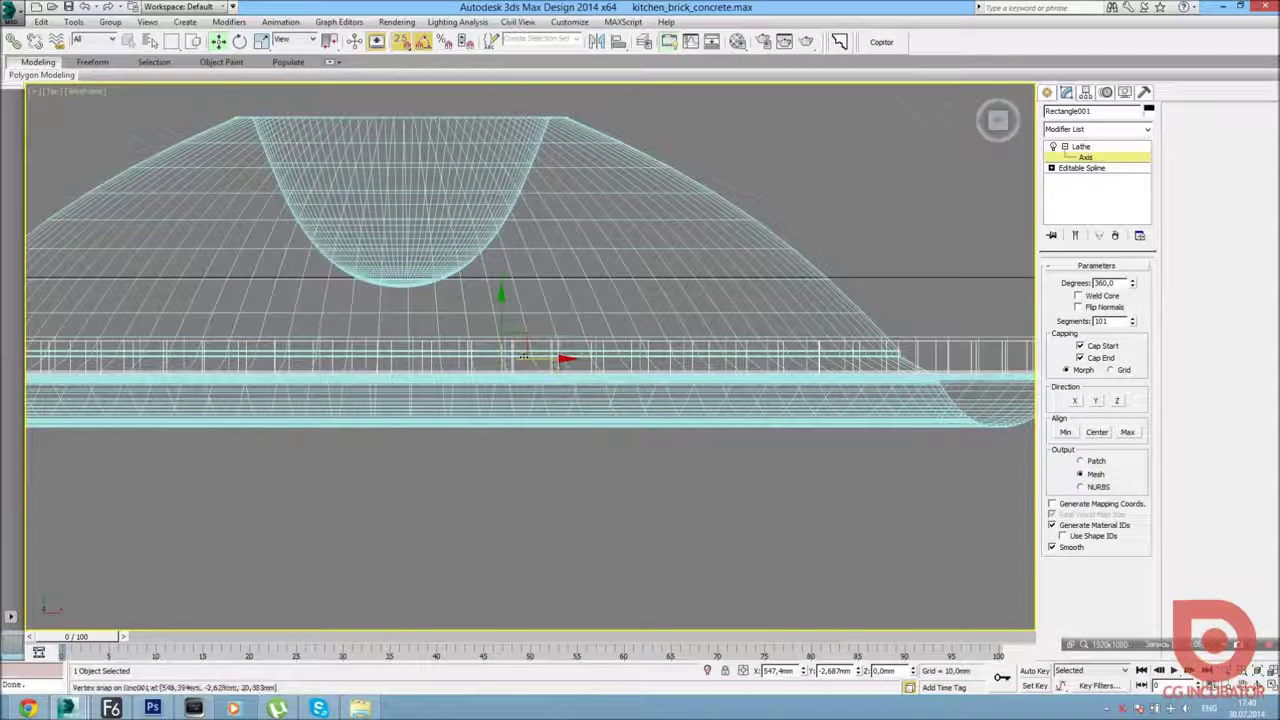
{"action": "scroll", "coordinate": [700, 500], "scroll_direction": "up", "scroll_amount": 3}
{"action": "key", "text": "s"}
{"action": "left_click_drag", "start_coordinate": [728, 535], "coordinate": [409, 344]}
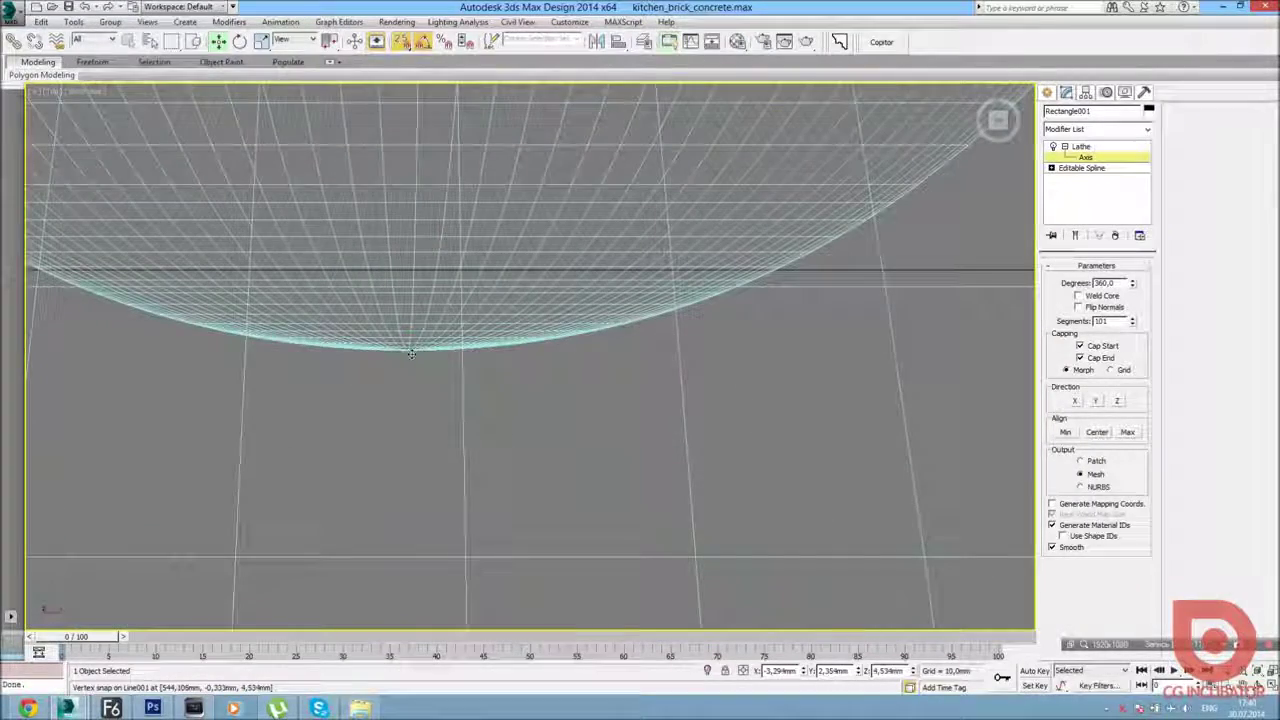
{"action": "scroll", "coordinate": [437, 429], "scroll_direction": "down", "scroll_amount": 4}
{"action": "scroll", "coordinate": [453, 479], "scroll_direction": "down", "scroll_amount": 2}
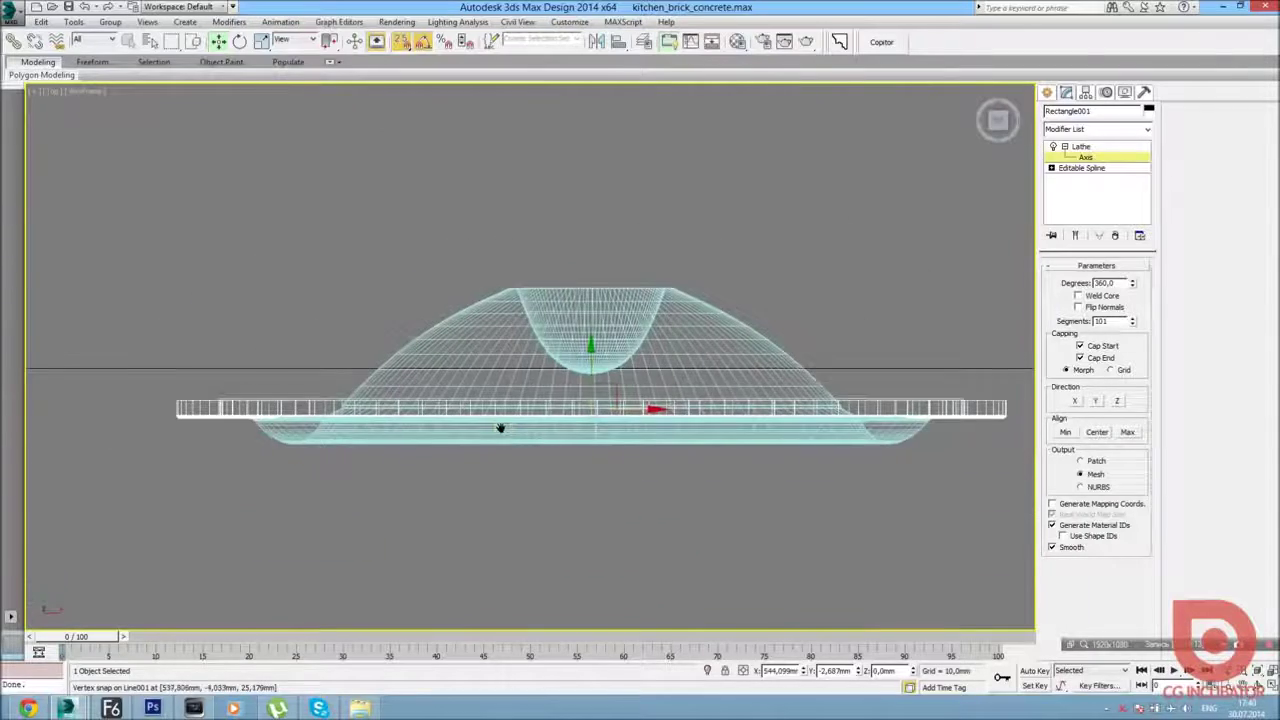
{"action": "middle_click_drag", "start_coordinate": [500, 428], "coordinate": [515, 337]}
Orbit the perspective view to inspect the shaded speaker and ring.
{"action": "left_click", "coordinate": [1047, 92]}
{"action": "key", "text": "alt+w"}
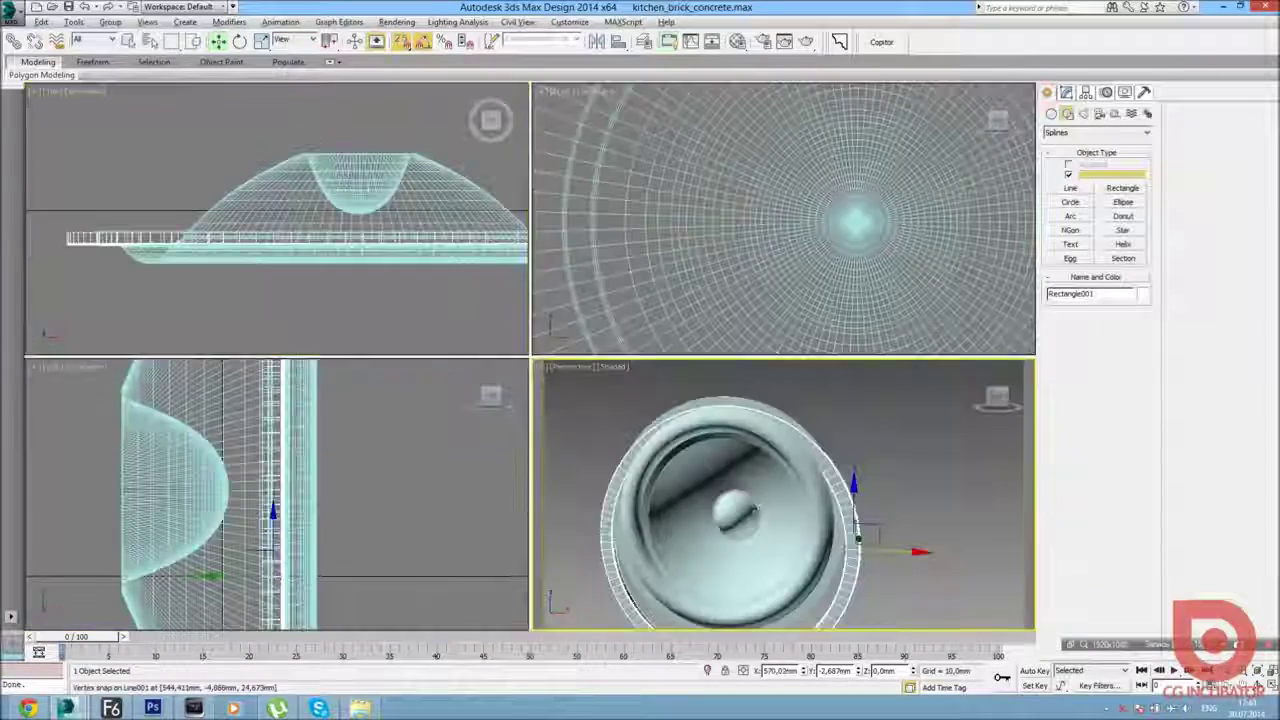
{"action": "key", "text": "alt+w"}
{"action": "mouse_move", "coordinate": [500, 472]}
{"action": "middle_mouse_down", "text": "alt"}
{"action": "mouse_move", "coordinate": [665, 455]}
{"action": "mouse_move", "coordinate": [645, 392]}
{"action": "middle_mouse_up", "text": "alt"}
{"action": "middle_click_drag", "start_coordinate": [648, 340], "coordinate": [650, 316], "text": "alt"}
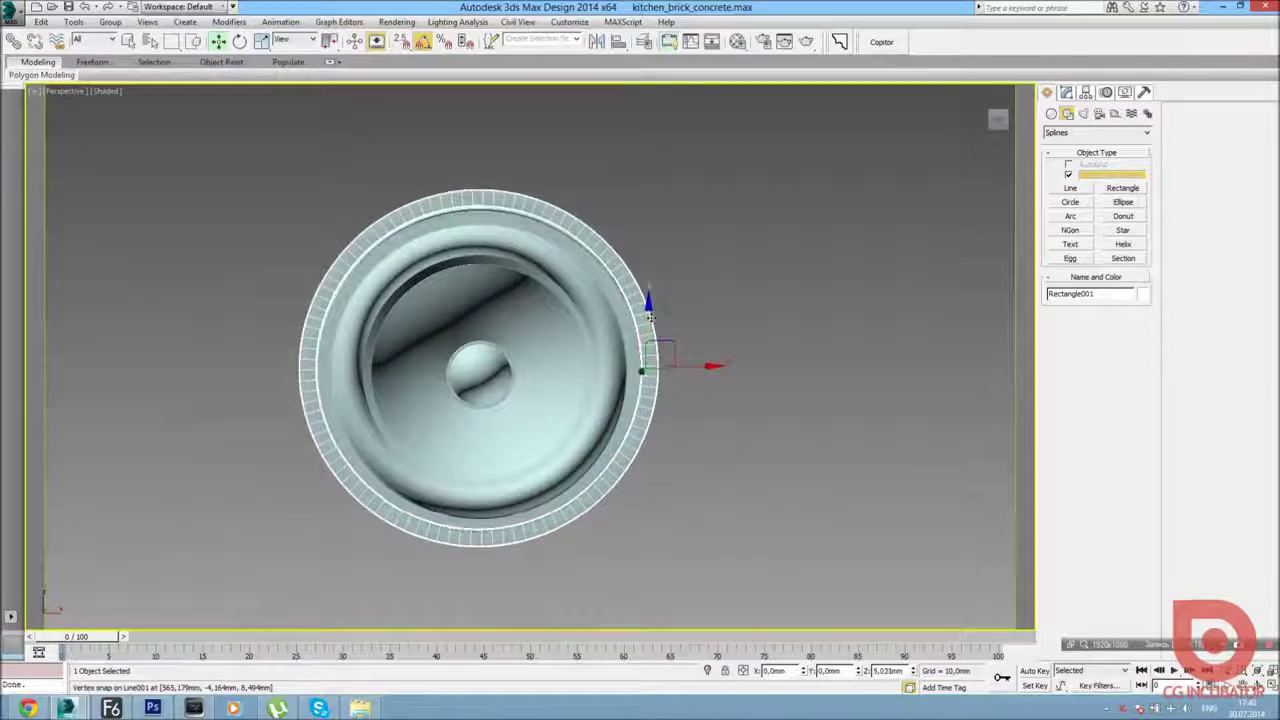
Nudge the ring's vertical position in the side view to align it with the rim.
{"action": "key", "text": "alt+w"}
{"action": "middle_click", "coordinate": [366, 501]}
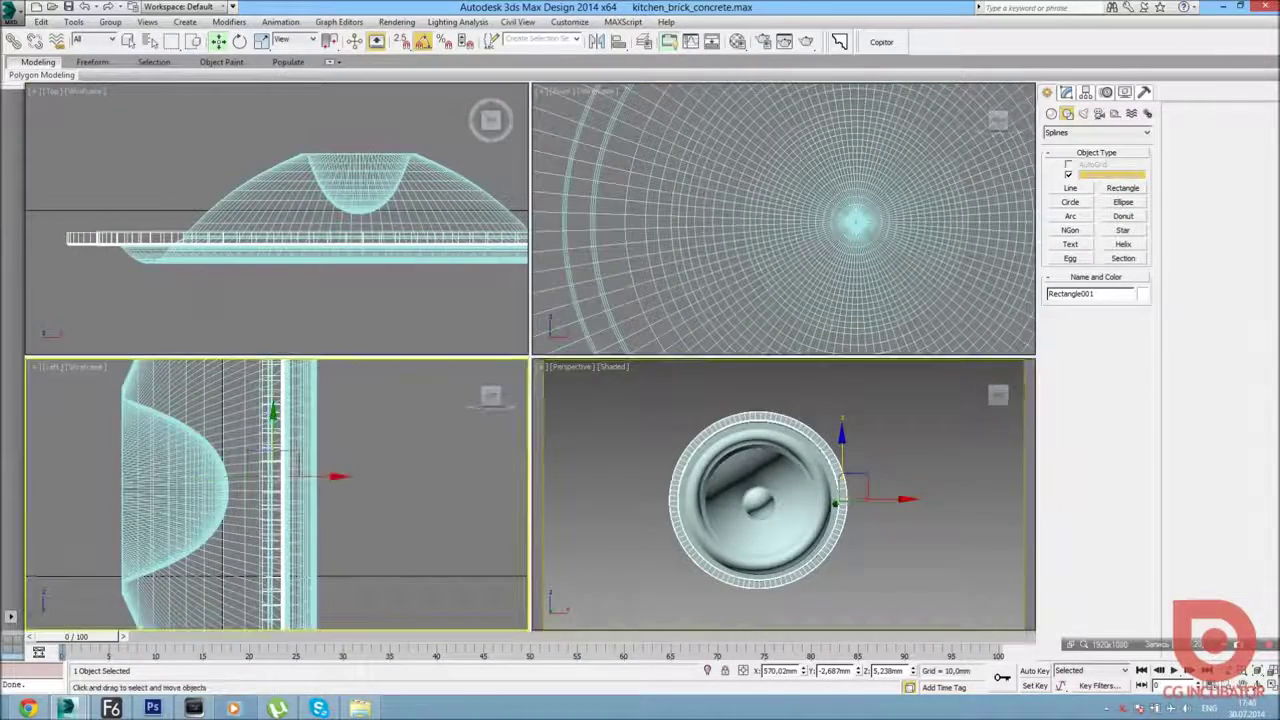
{"action": "key", "text": "alt+w"}
{"action": "scroll", "coordinate": [835, 303], "scroll_direction": "up", "scroll_amount": 2}
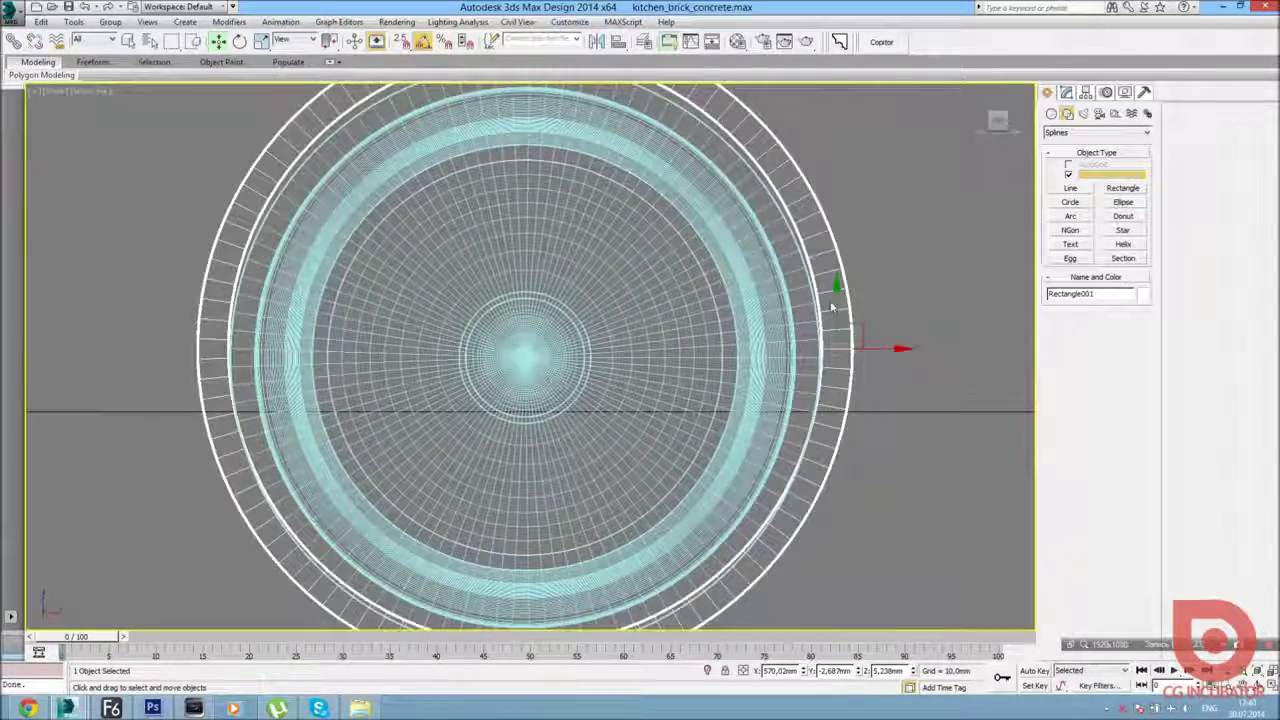
{"action": "left_click_drag", "start_coordinate": [835, 303], "coordinate": [833, 308]}
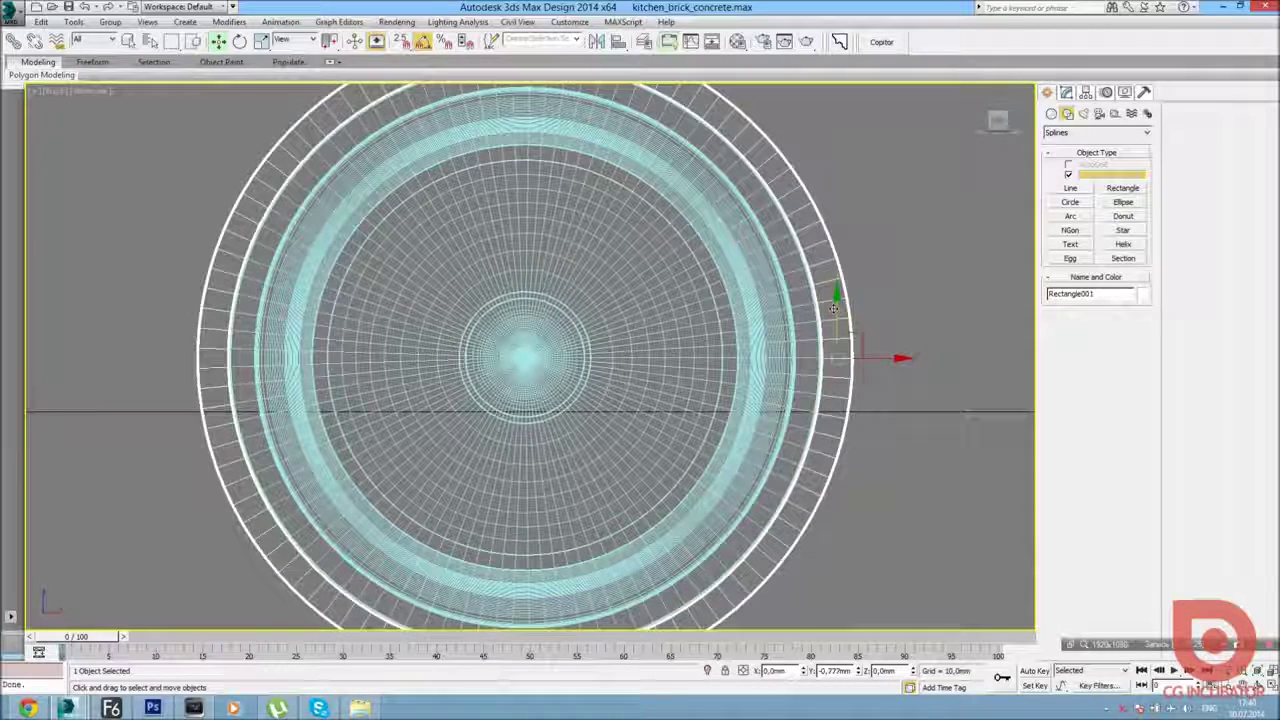
{"action": "left_click_drag", "start_coordinate": [833, 308], "coordinate": [833, 309]}
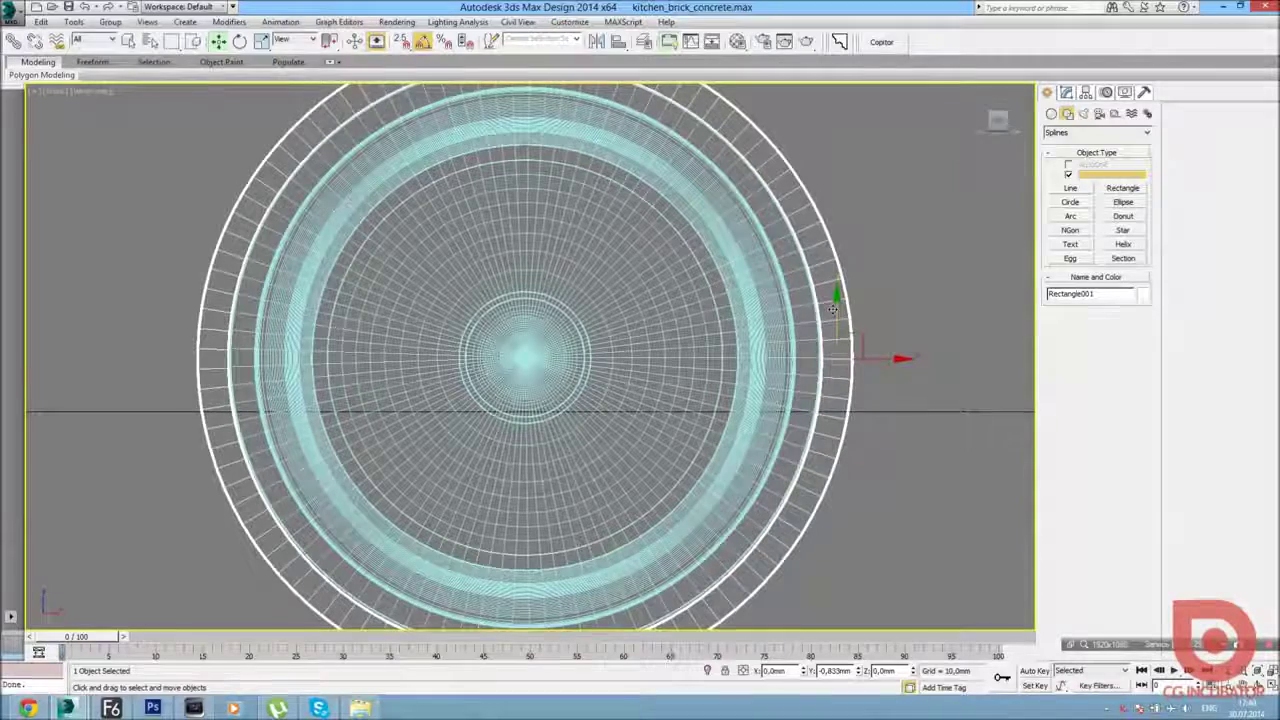
{"action": "scroll", "coordinate": [833, 309], "scroll_direction": "down", "scroll_amount": 2}
Deselect everything and orbit the perspective view to review the ring.
{"action": "key", "text": "alt+w"}
{"action": "right_click", "coordinate": [834, 500]}
{"action": "key", "text": "alt+w"}
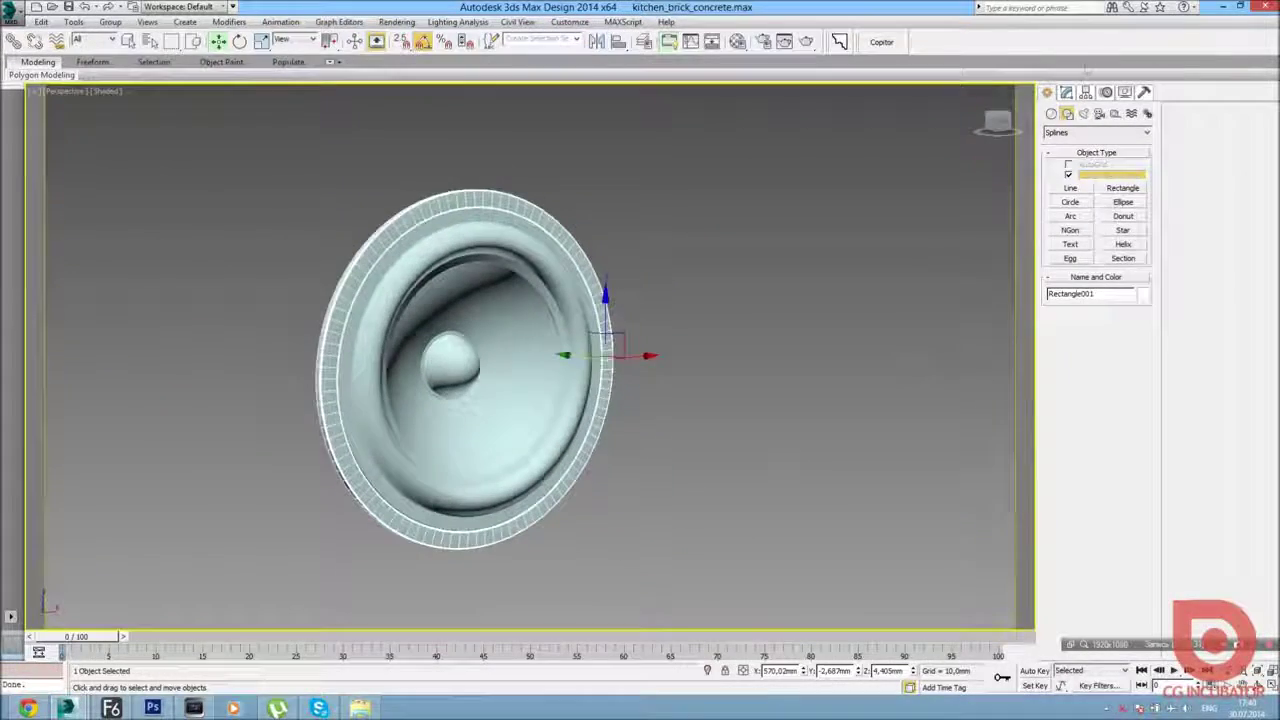
{"action": "left_click", "coordinate": [1066, 92]}
{"action": "left_click", "coordinate": [694, 386]}
{"action": "mouse_move", "coordinate": [694, 386]}
{"action": "middle_mouse_down", "text": "alt"}
{"action": "mouse_move", "coordinate": [600, 350]}
{"action": "mouse_move", "coordinate": [580, 320]}
{"action": "mouse_move", "coordinate": [605, 258]}
{"action": "middle_mouse_up", "text": "alt"}
{"action": "scroll", "coordinate": [550, 332], "scroll_direction": "up", "scroll_amount": 5}
{"action": "scroll", "coordinate": [580, 320], "scroll_direction": "down", "scroll_amount": 4}
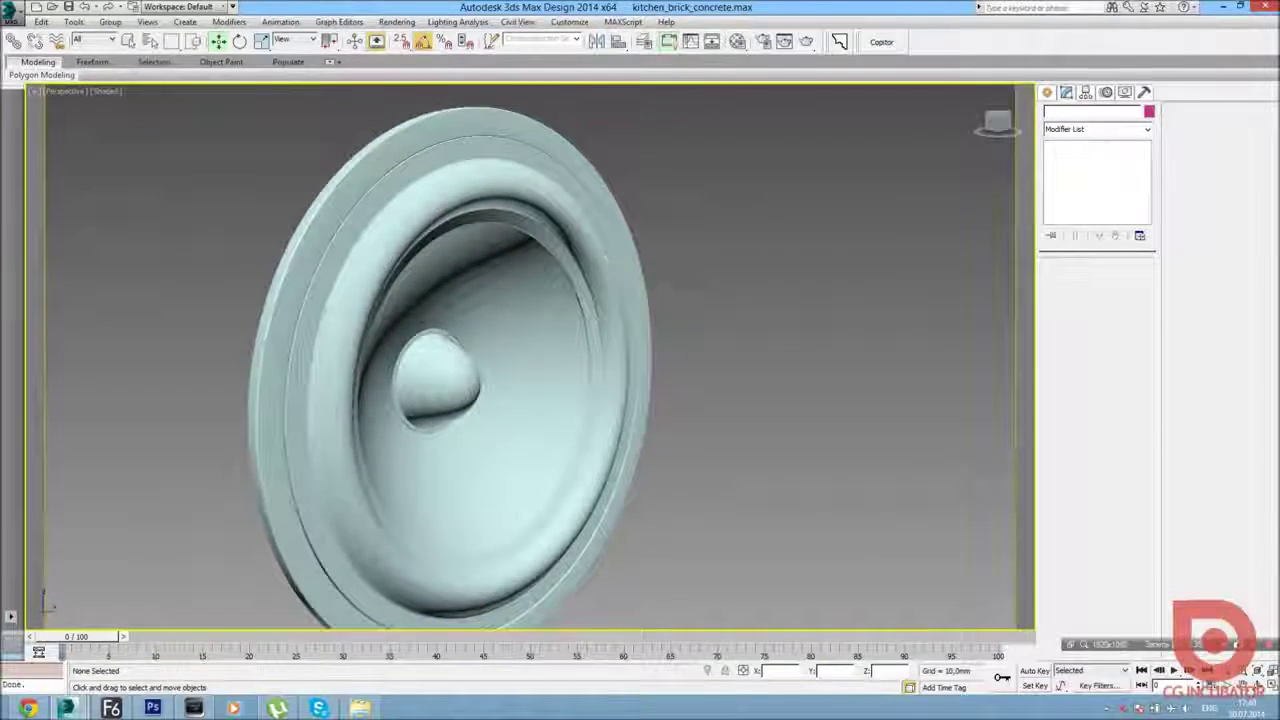
Compare the model against the speaker reference photo, ending in the front view.
{"action": "key", "text": "alt+Tab"}
{"action": "key", "text": "alt+Tab"}
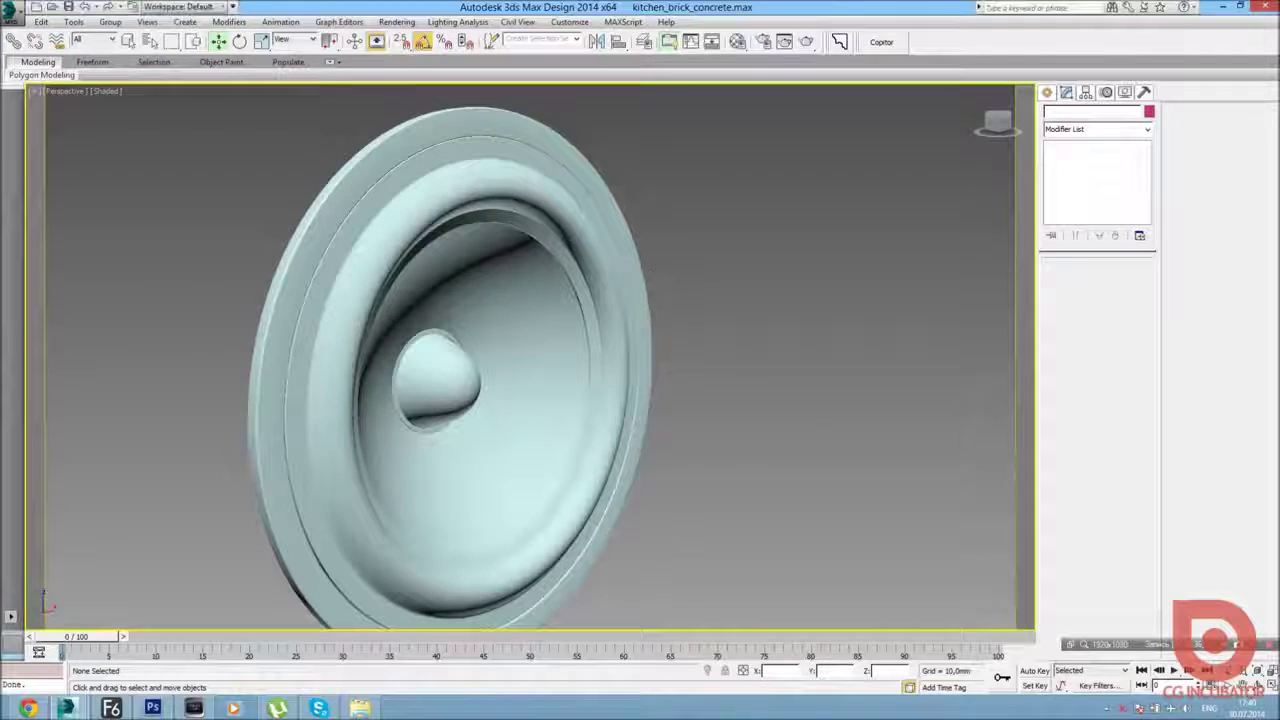
{"action": "key", "text": "alt+w"}
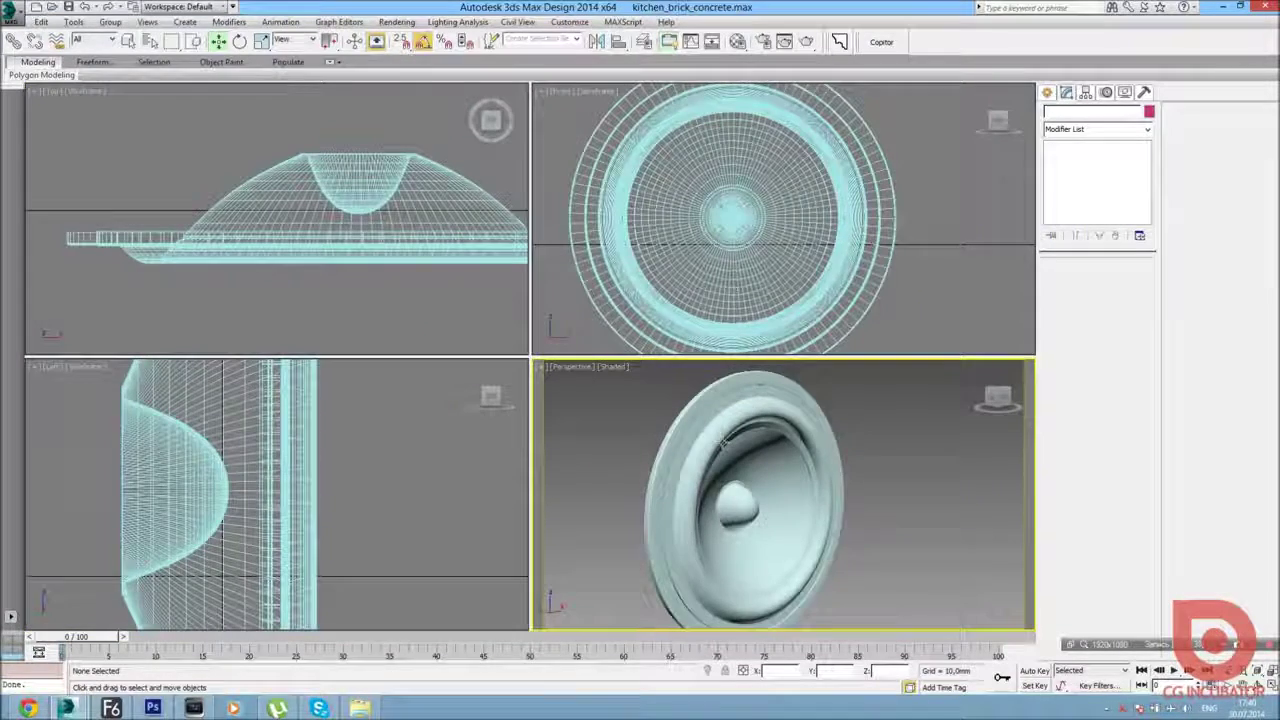
{"action": "key", "text": "alt+w"}
{"action": "key", "text": "alt+Tab"}
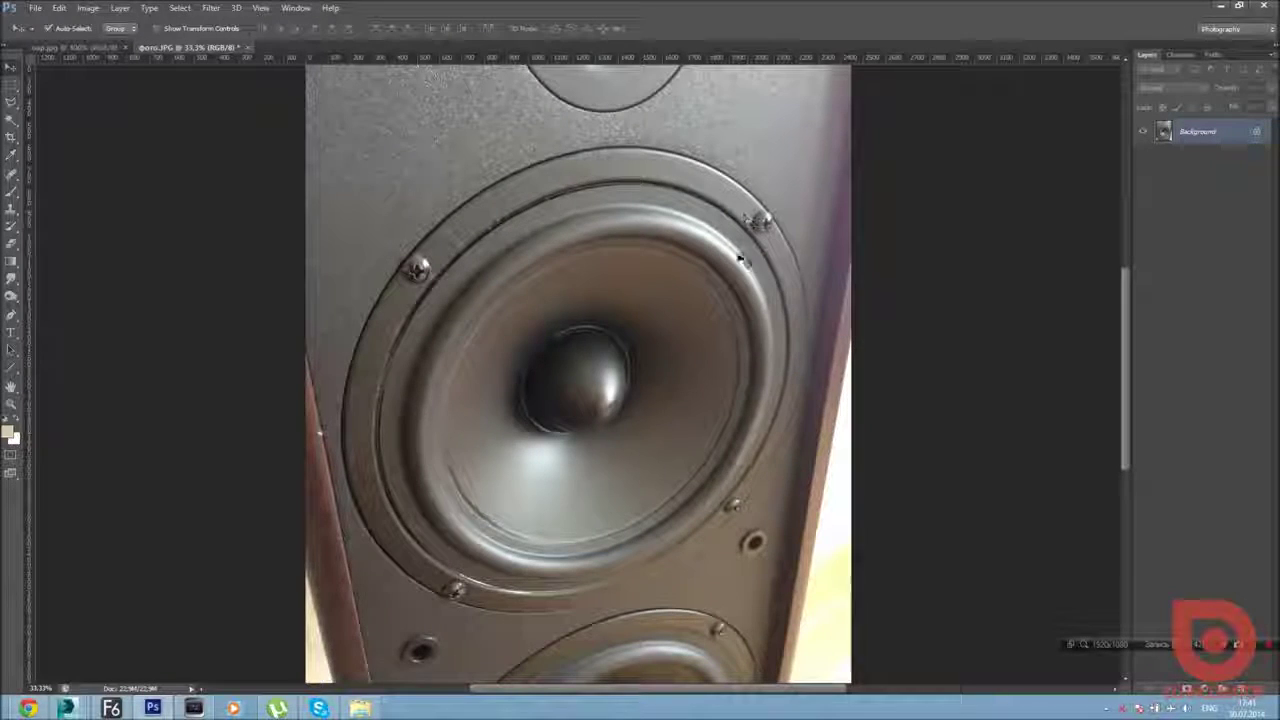
{"action": "key", "text": "alt+Tab"}
{"action": "middle_click_drag", "start_coordinate": [652, 362], "coordinate": [560, 390], "text": "alt"}
{"action": "key", "text": "alt+w"}
{"action": "left_click", "coordinate": [960, 300]}
{"action": "key", "text": "alt+w"}
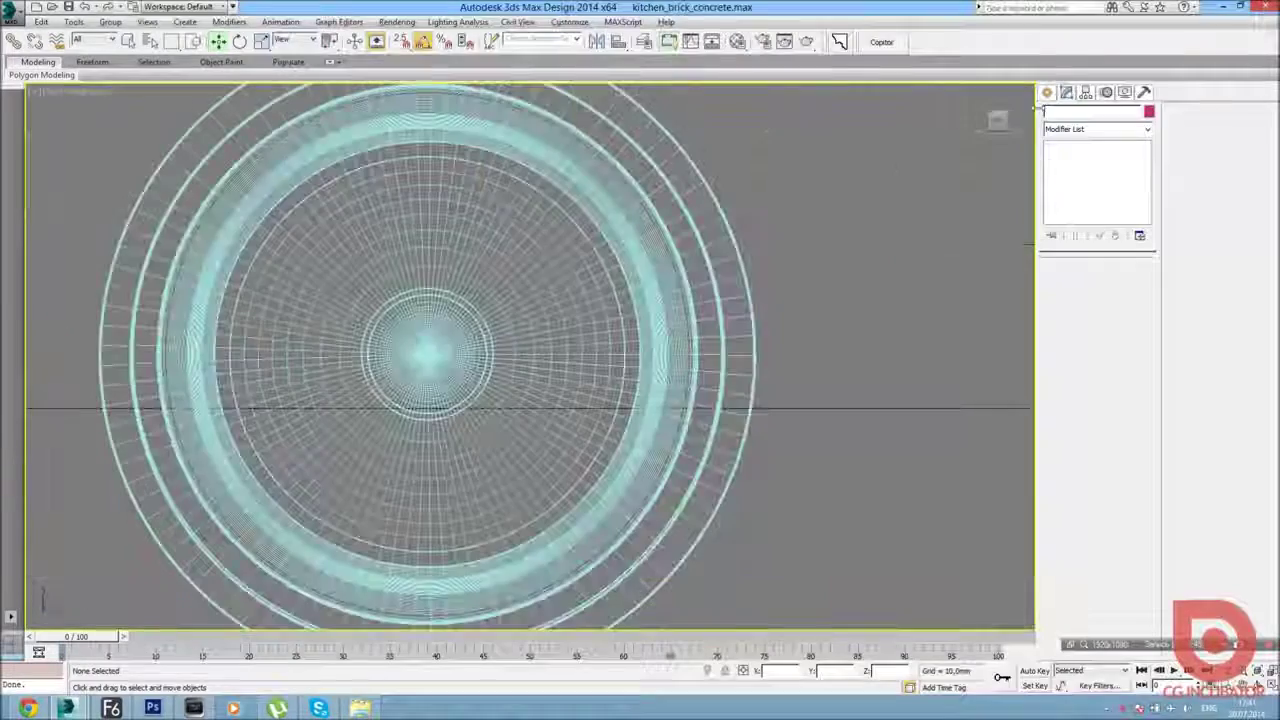
Draw a small 2.5 mm box above the ring's top edge.
{"action": "left_click", "coordinate": [1046, 92]}
{"action": "left_click", "coordinate": [1067, 113]}
{"action": "left_click", "coordinate": [1051, 113]}
{"action": "left_click", "coordinate": [1070, 177]}
{"action": "mouse_move", "coordinate": [460, 137]}
{"action": "middle_mouse_down"}
{"action": "mouse_move", "coordinate": [460, 313]}
{"action": "mouse_move", "coordinate": [519, 395]}
{"action": "middle_mouse_up"}
{"action": "scroll", "coordinate": [519, 395], "scroll_direction": "up", "scroll_amount": 3}
{"action": "left_click_drag", "start_coordinate": [481, 218], "coordinate": [550, 287]}
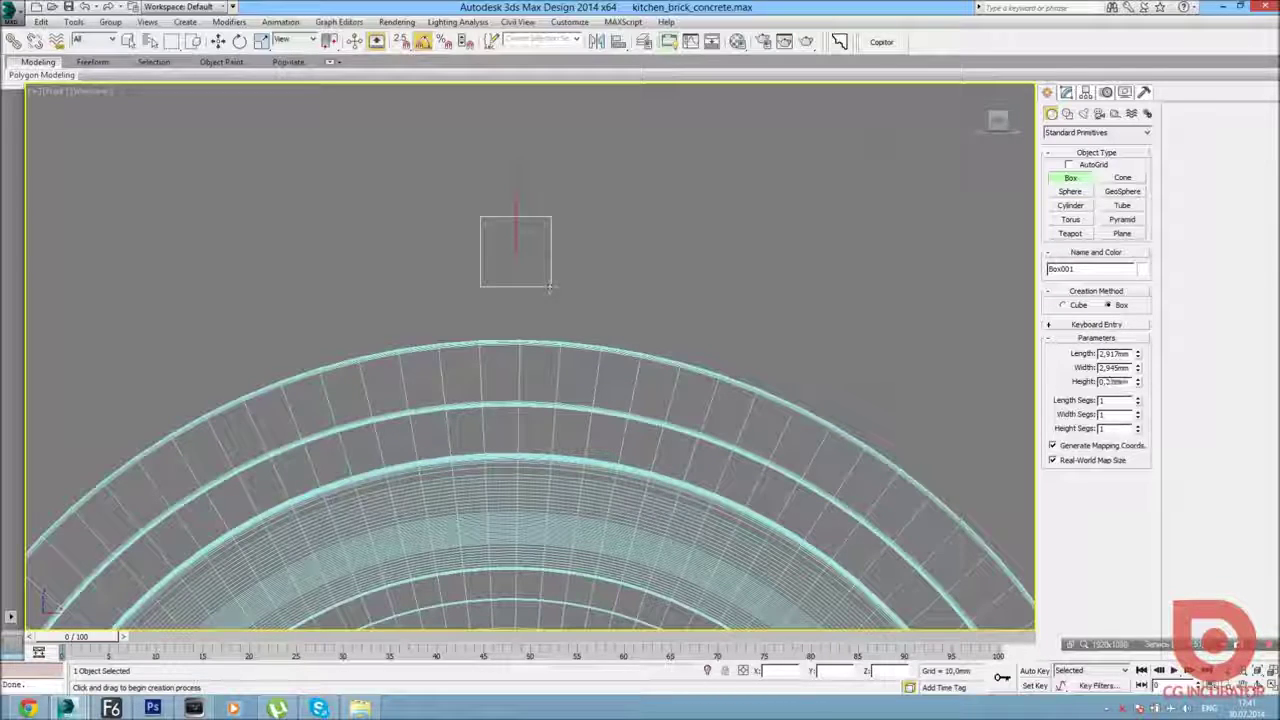
{"action": "scroll", "coordinate": [537, 250], "scroll_direction": "down", "scroll_amount": 5}
{"action": "scroll", "coordinate": [560, 265], "scroll_direction": "up", "scroll_amount": 4}
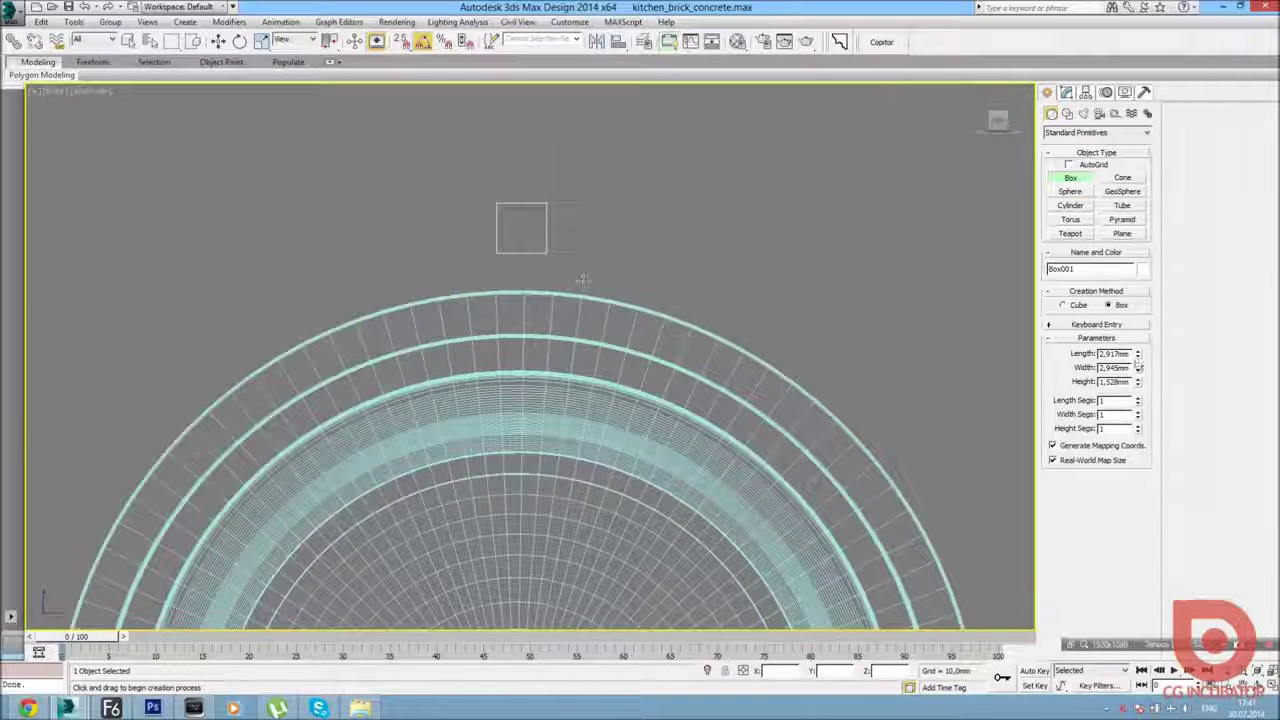
{"action": "type", "text": "2.5"}
{"action": "key", "text": "Return"}
{"action": "key", "text": "Return"}
{"action": "key", "text": "Return"}
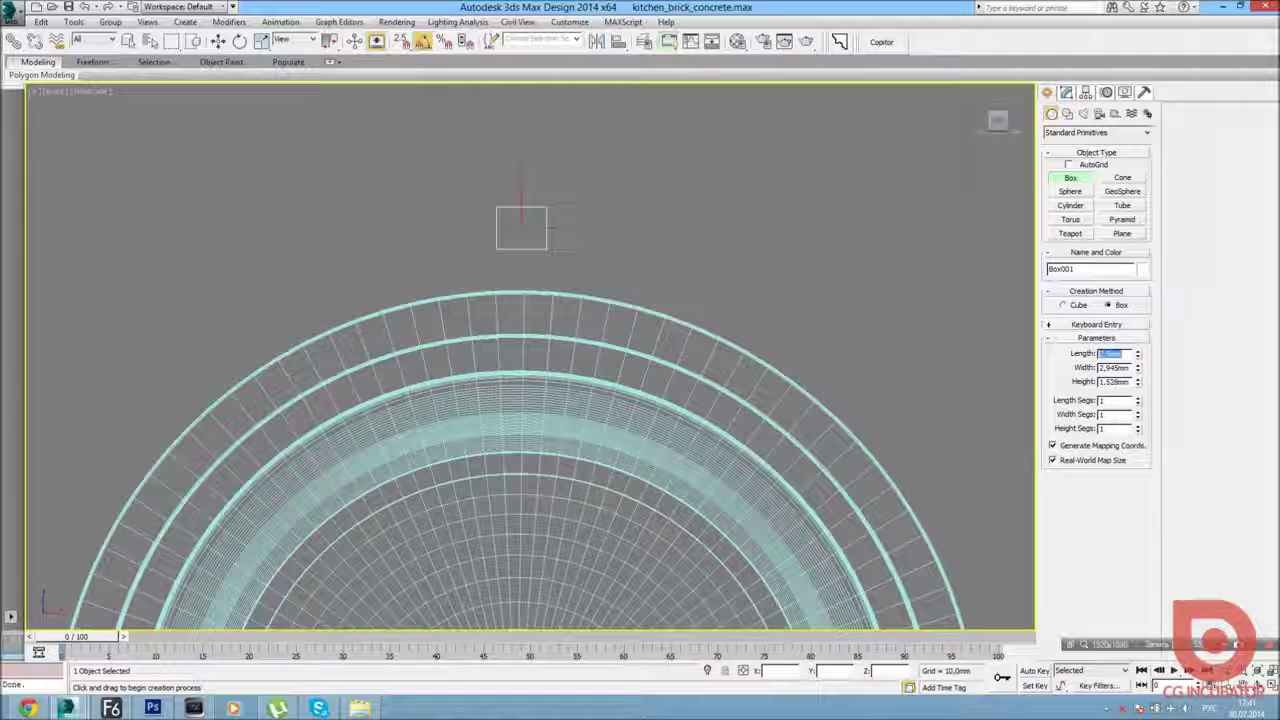
{"action": "type", "text": "2,5"}
{"action": "key", "text": "Return"}
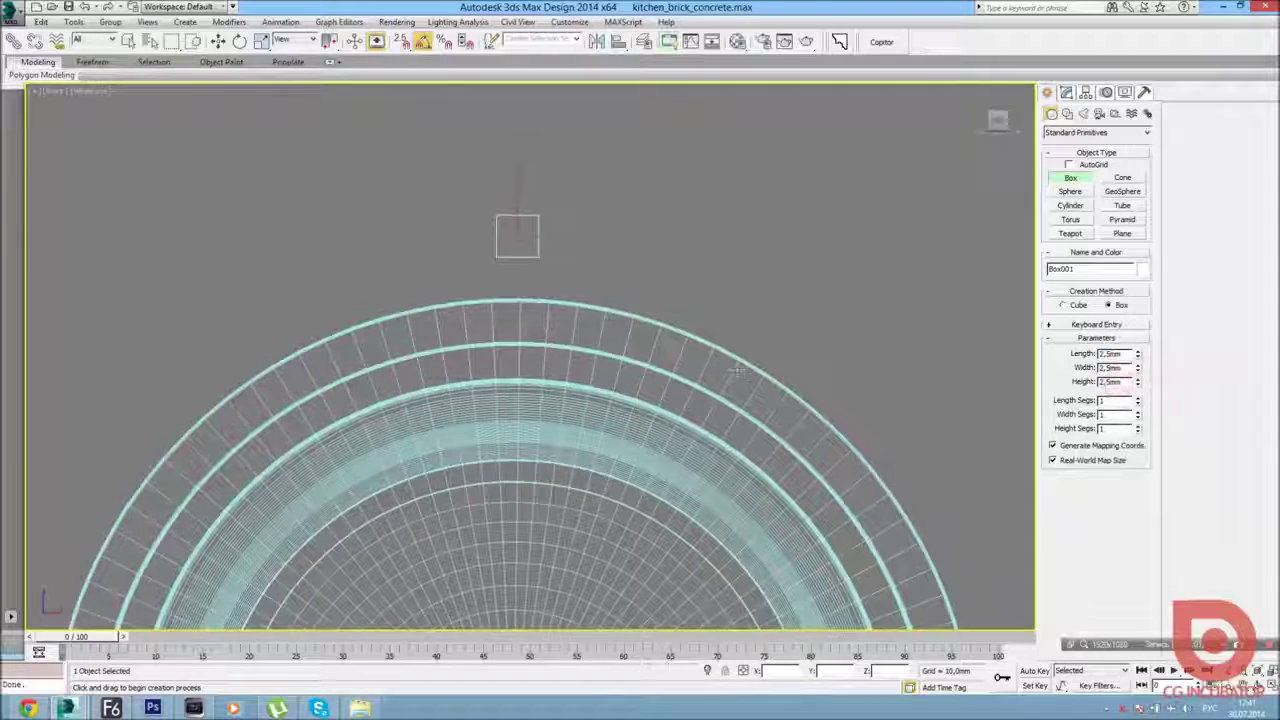
{"action": "key", "text": "alt+w"}
Convert the box Box001 to an editable poly.
{"action": "middle_click", "coordinate": [780, 520]}
{"action": "key", "text": "alt+w"}
{"action": "middle_click_drag", "start_coordinate": [494, 361], "coordinate": [509, 189], "text": "alt"}
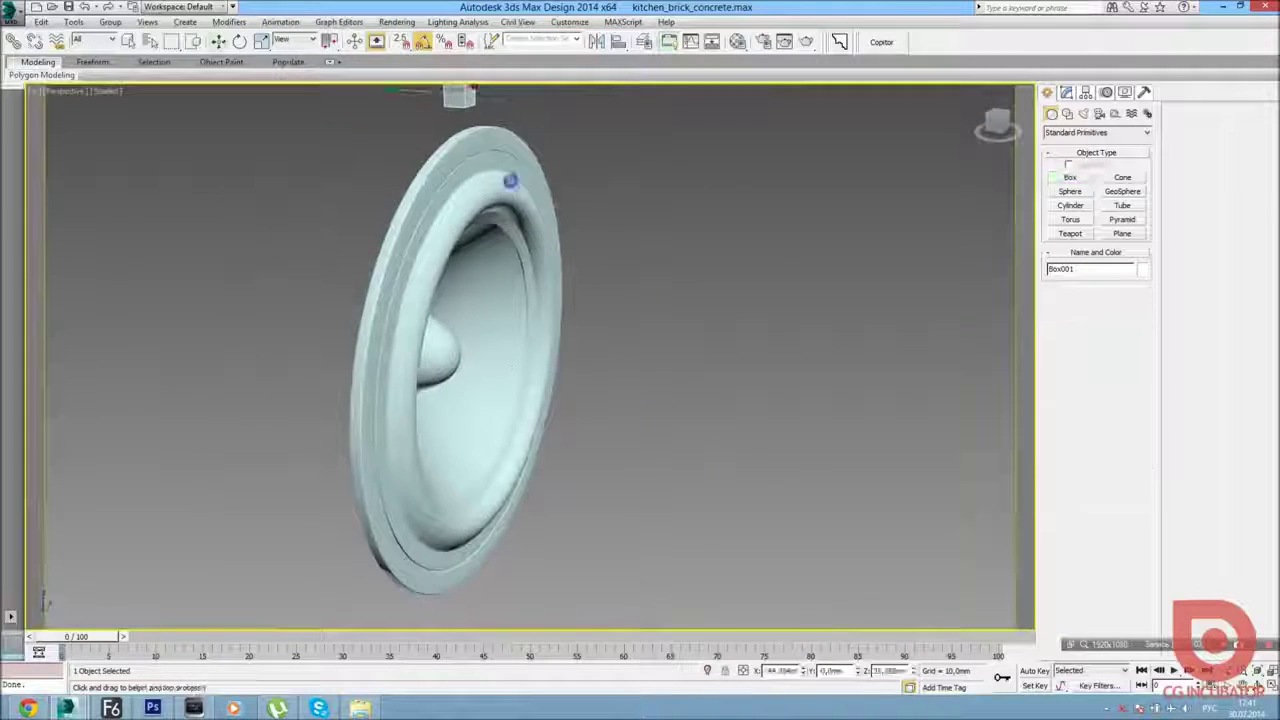
{"action": "right_click", "coordinate": [500, 150]}
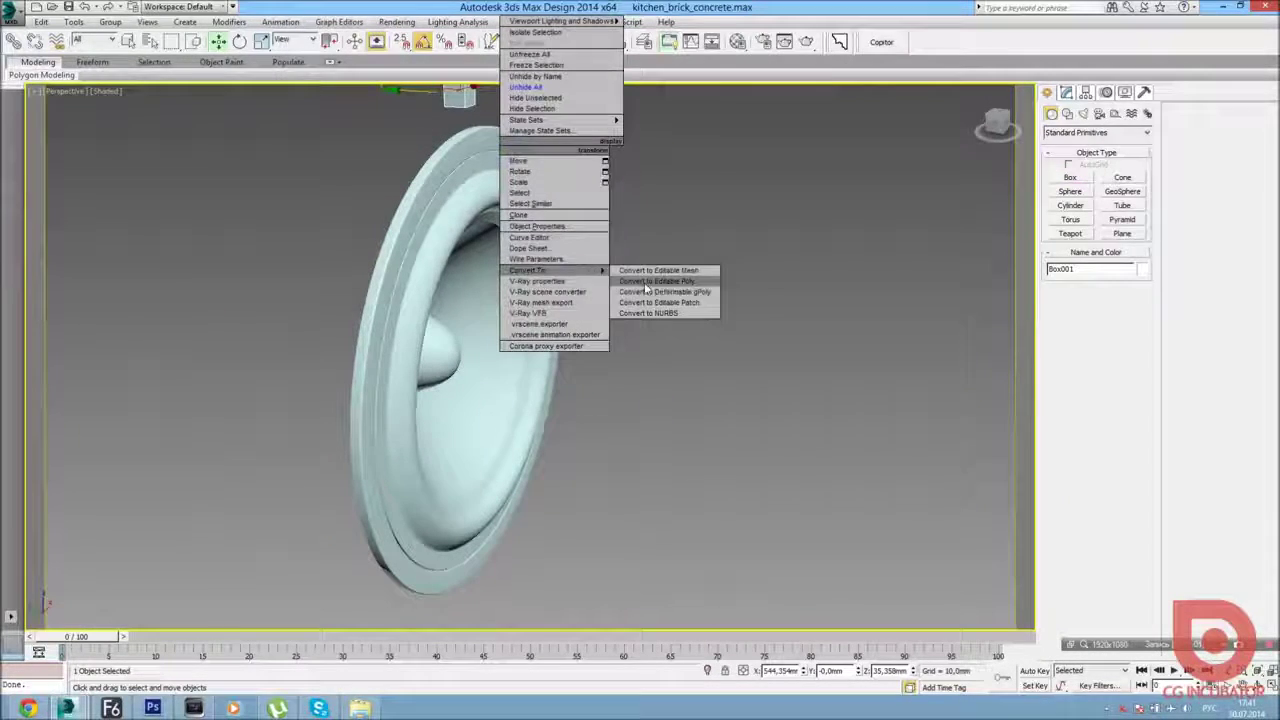
{"action": "left_click", "coordinate": [657, 281]}
{"action": "left_click", "coordinate": [1111, 281]}
Shift-drag Box001 to the right as a Reference clone.
{"action": "middle_click_drag", "start_coordinate": [480, 300], "coordinate": [440, 217], "text": "alt"}
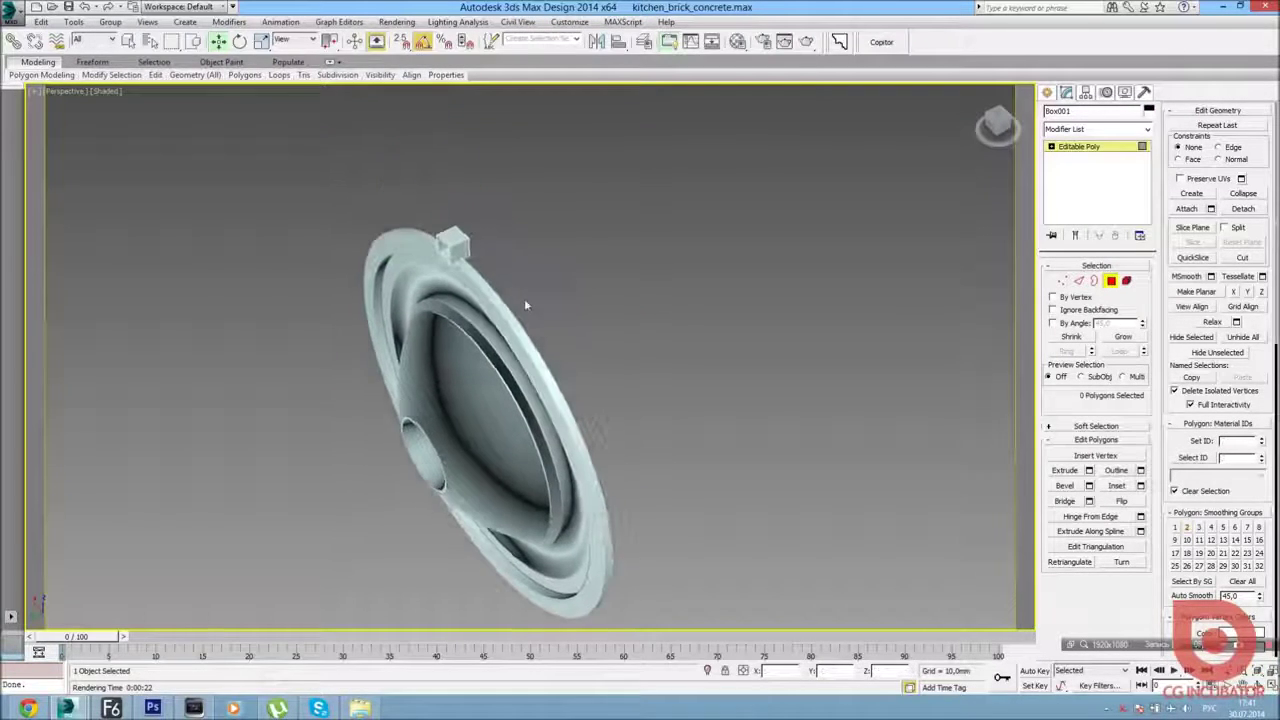
{"action": "middle_click_drag", "start_coordinate": [536, 301], "coordinate": [465, 314], "text": "alt"}
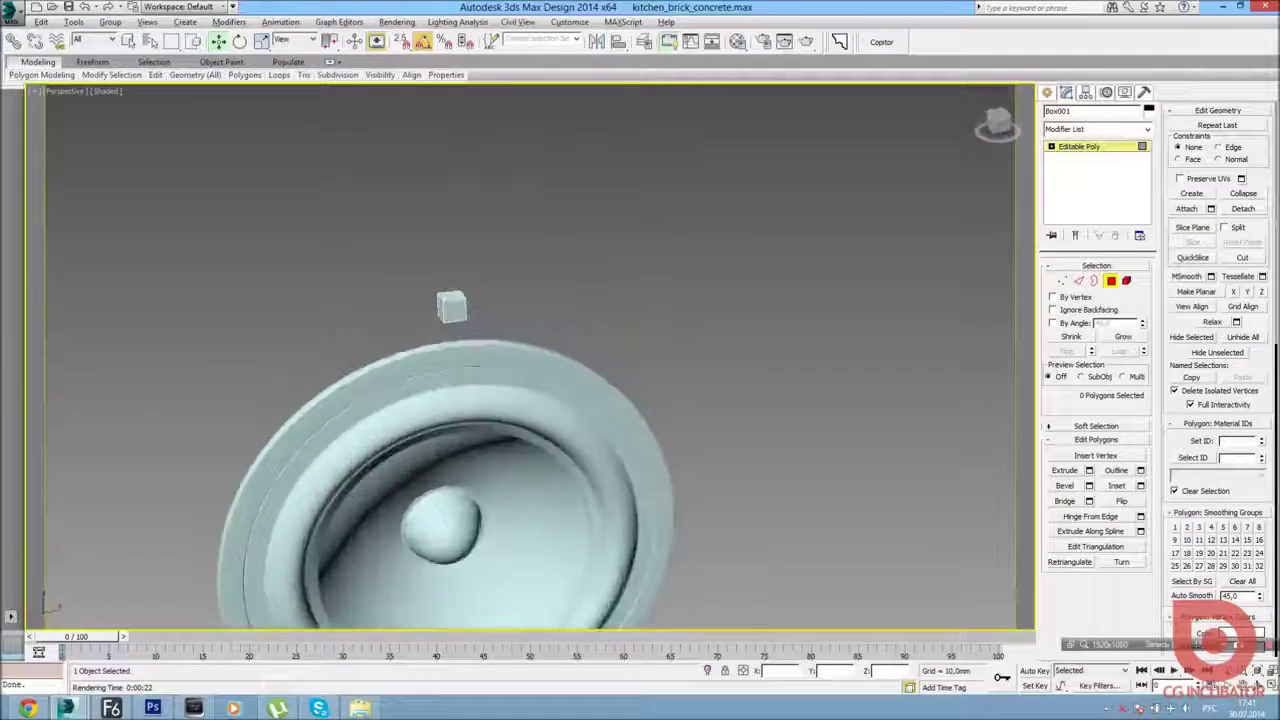
{"action": "left_click", "coordinate": [800, 277]}
{"action": "left_click", "coordinate": [443, 312]}
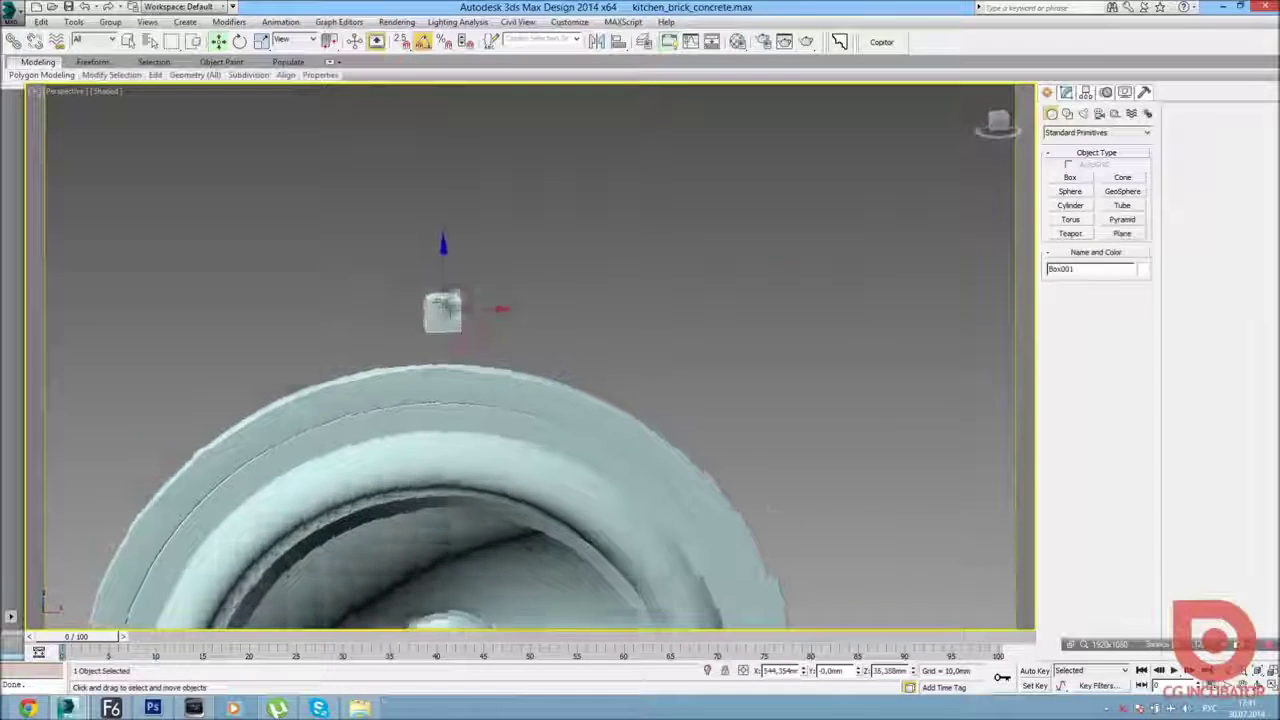
{"action": "scroll", "coordinate": [470, 312], "scroll_direction": "up", "scroll_amount": 4}
{"action": "left_click_drag", "start_coordinate": [455, 308], "coordinate": [621, 308], "text": "shift"}
{"action": "left_click", "coordinate": [570, 338]}
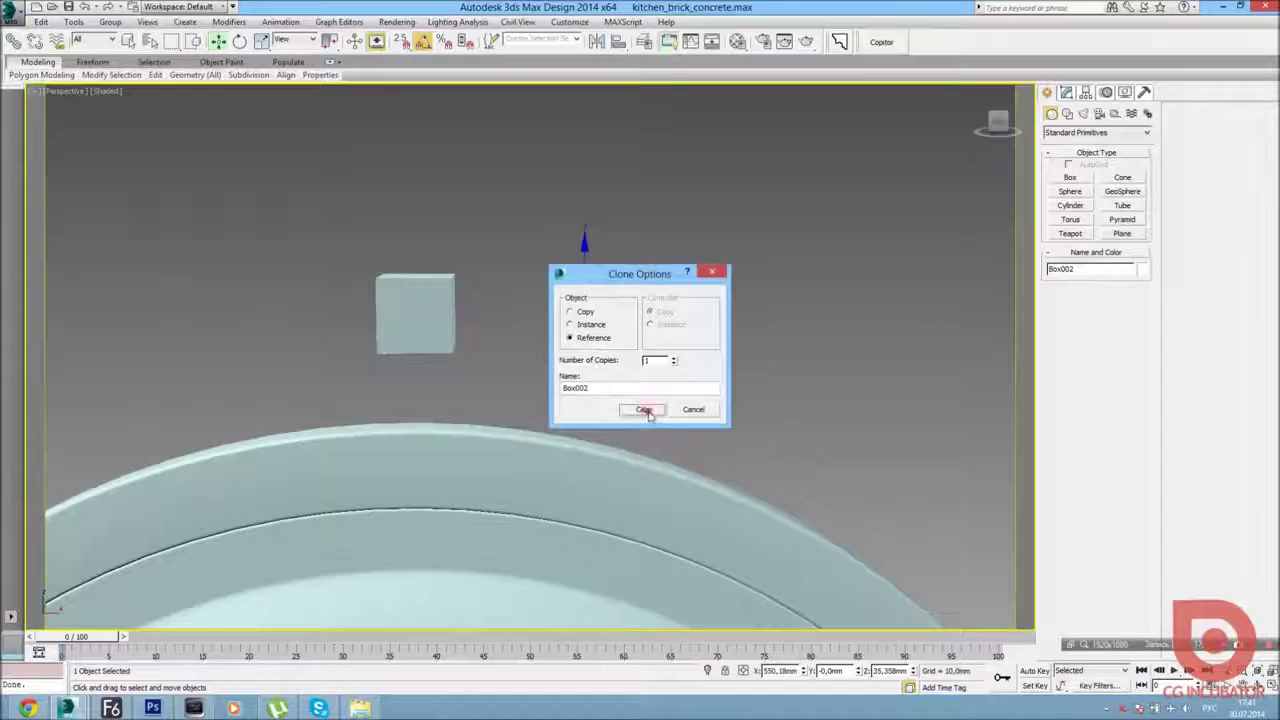
Confirm the reference clone and give it TurboSmooth with 2 iterations.
{"action": "left_click", "coordinate": [645, 413]}
{"action": "middle_click_drag", "start_coordinate": [645, 413], "coordinate": [821, 280], "text": "alt"}
{"action": "key", "text": "F4"}
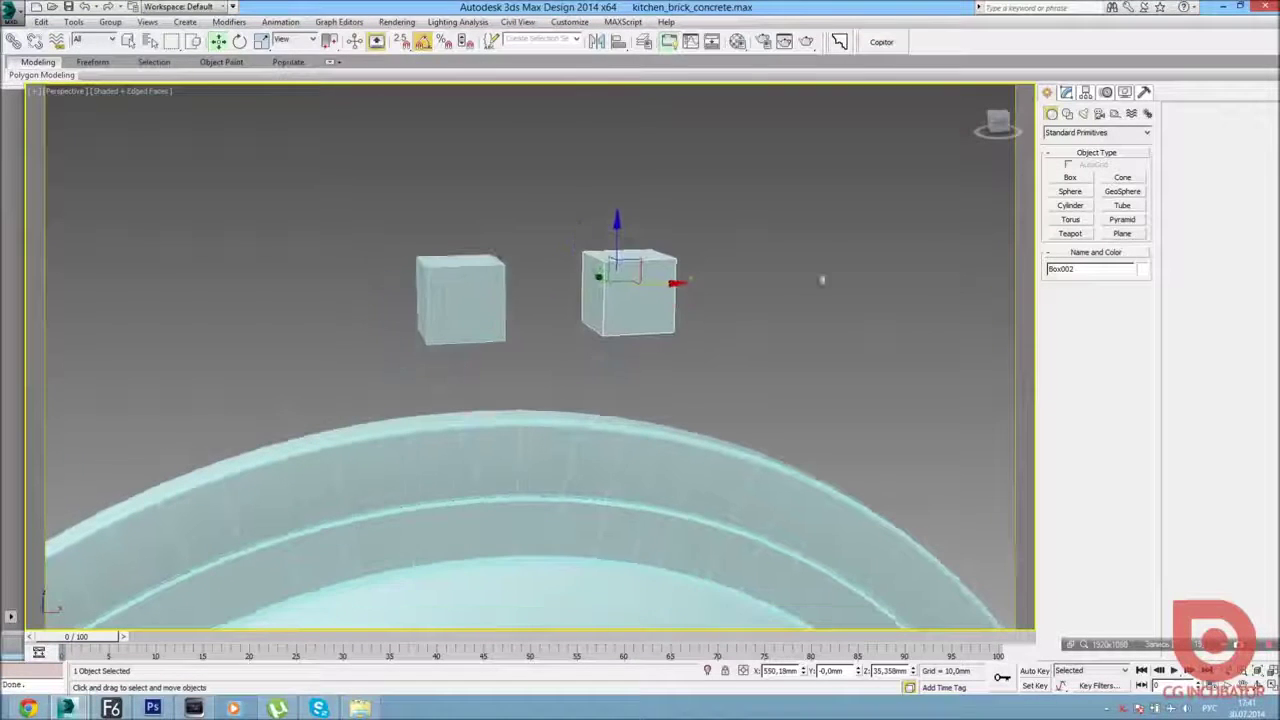
{"action": "left_click", "coordinate": [1066, 92]}
{"action": "left_click", "coordinate": [1093, 131]}
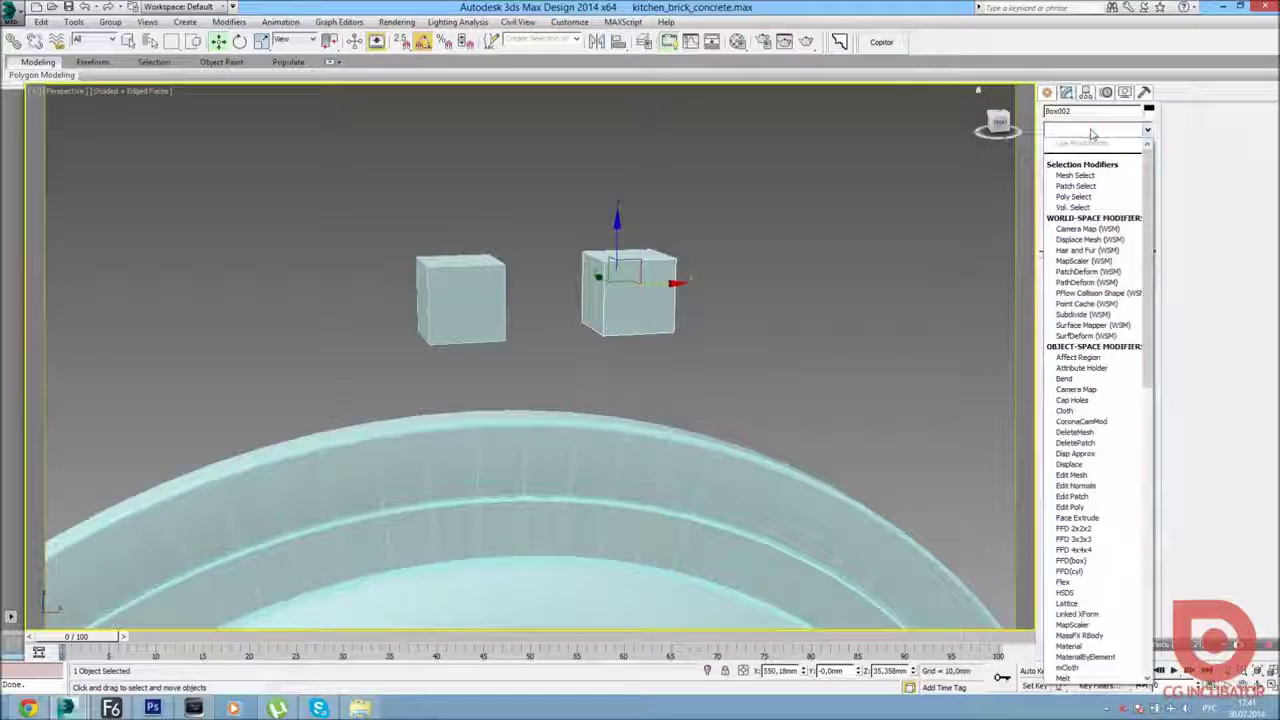
{"action": "left_click", "coordinate": [1093, 131]}
{"action": "left_click", "coordinate": [1093, 131]}
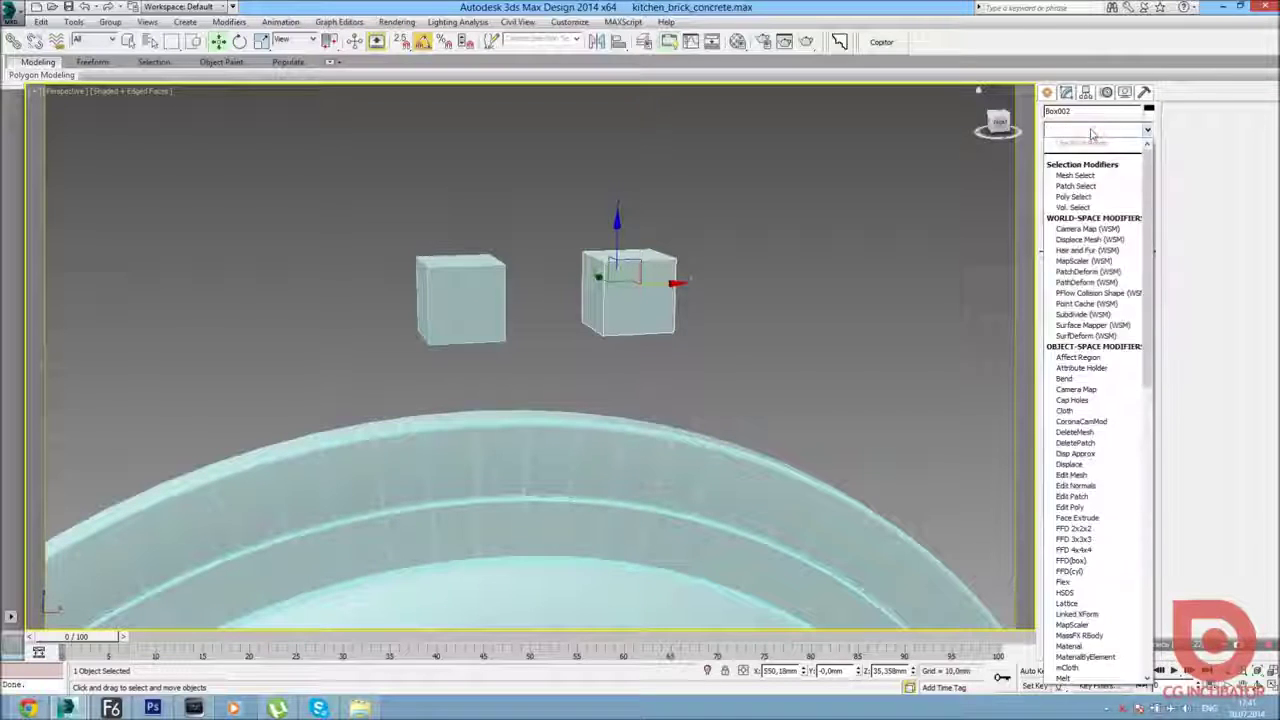
{"action": "type", "text": "tu"}
{"action": "key", "text": "Return"}
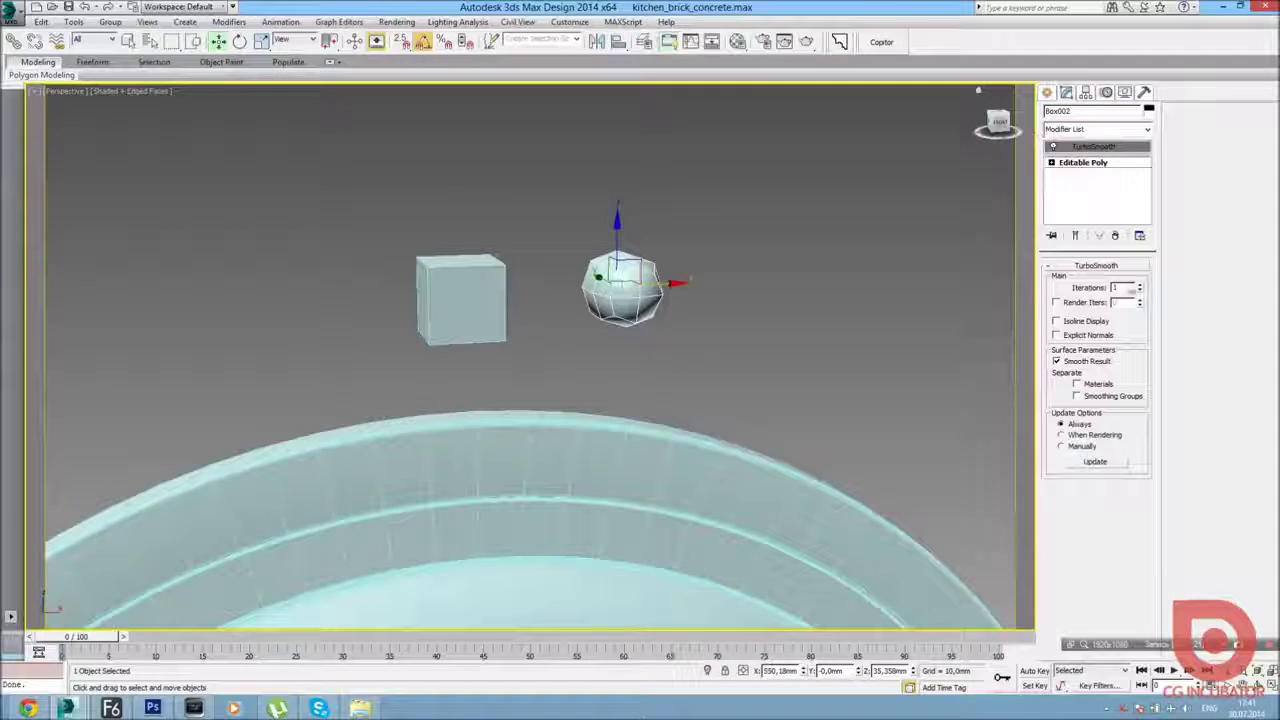
{"action": "left_click", "coordinate": [1141, 287]}
Select four vertices of the original cube Box001 and view it beside the sphere.
{"action": "middle_click_drag", "start_coordinate": [737, 360], "coordinate": [663, 329], "text": "alt"}
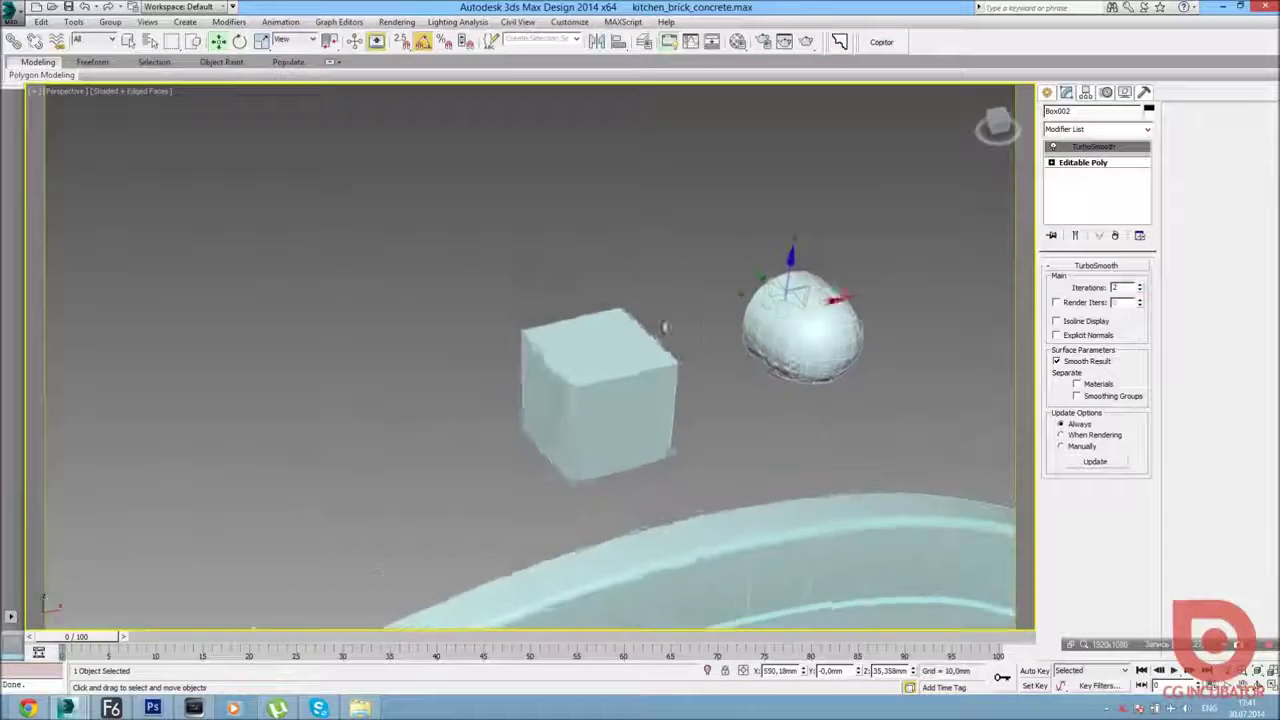
{"action": "left_click", "coordinate": [700, 430]}
{"action": "key", "text": "1"}
{"action": "left_click_drag", "start_coordinate": [708, 465], "coordinate": [708, 465]}
{"action": "middle_click_drag", "start_coordinate": [708, 465], "coordinate": [628, 331], "text": "alt"}
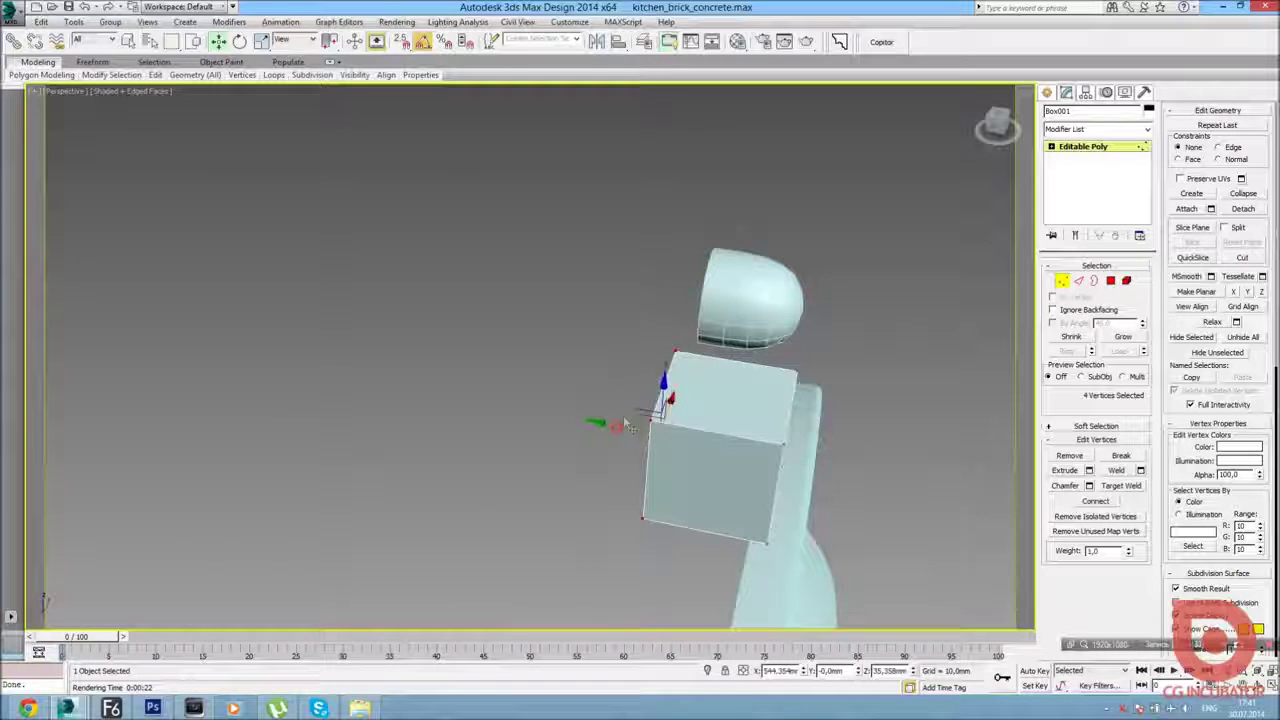
{"action": "middle_click_drag", "start_coordinate": [623, 425], "coordinate": [659, 440], "text": "alt"}
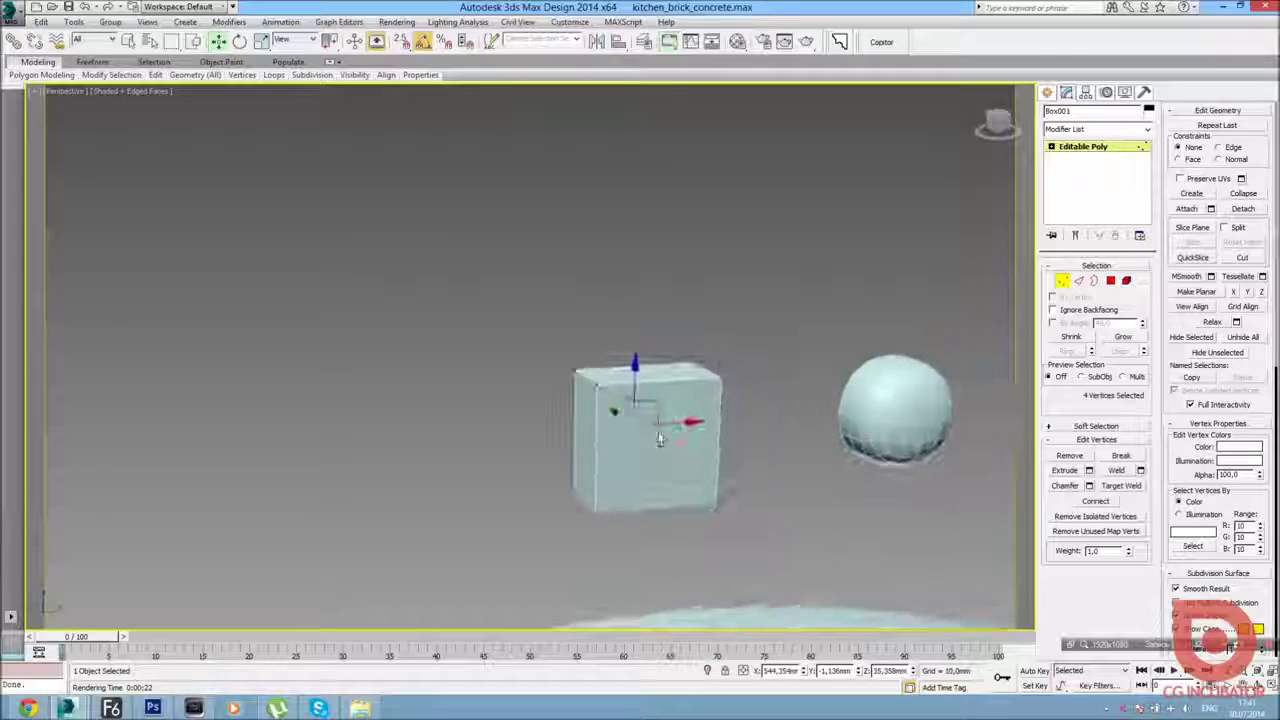
{"action": "scroll", "coordinate": [870, 450], "scroll_direction": "up", "scroll_amount": 5}
{"action": "middle_click_drag", "start_coordinate": [1005, 250], "coordinate": [720, 220]}
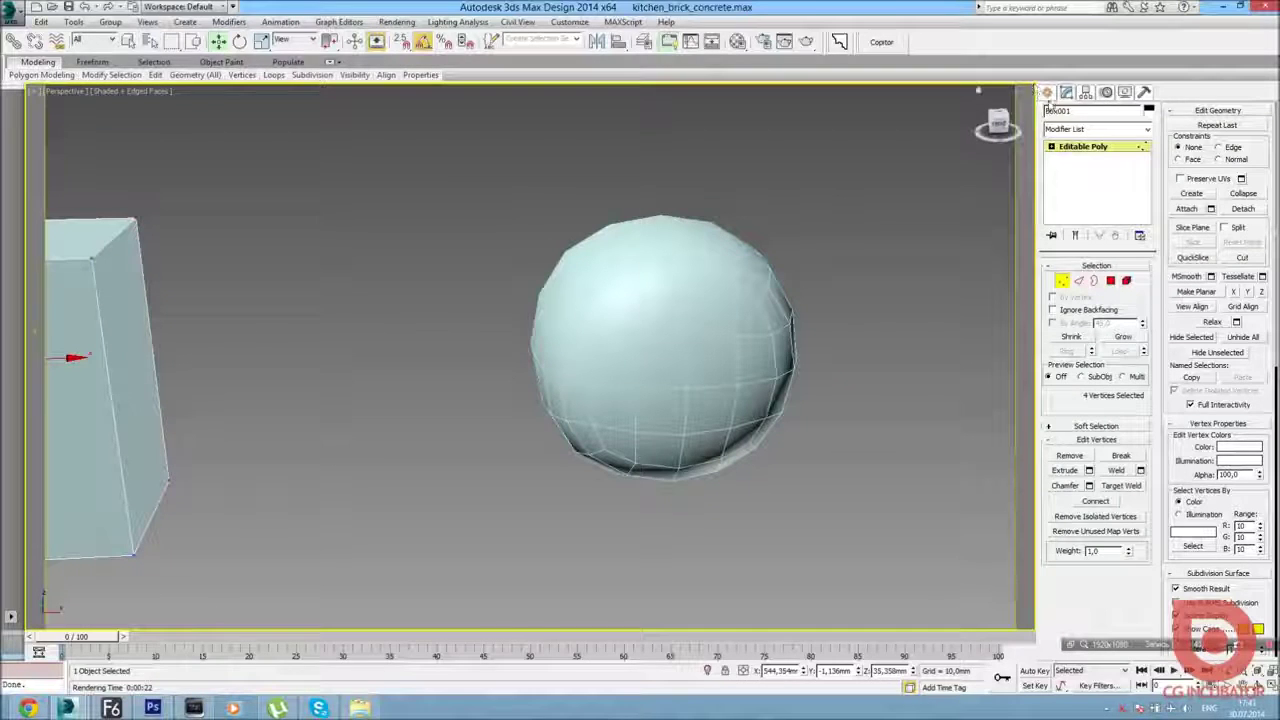
Clone the smoothed sphere to the right as a second copy.
{"action": "left_click", "coordinate": [1047, 92]}
{"action": "left_click", "coordinate": [654, 371]}
{"action": "middle_click_drag", "start_coordinate": [654, 371], "coordinate": [520, 371]}
{"action": "left_click_drag", "start_coordinate": [567, 290], "coordinate": [928, 280], "text": "shift"}
{"action": "left_click", "coordinate": [641, 410]}
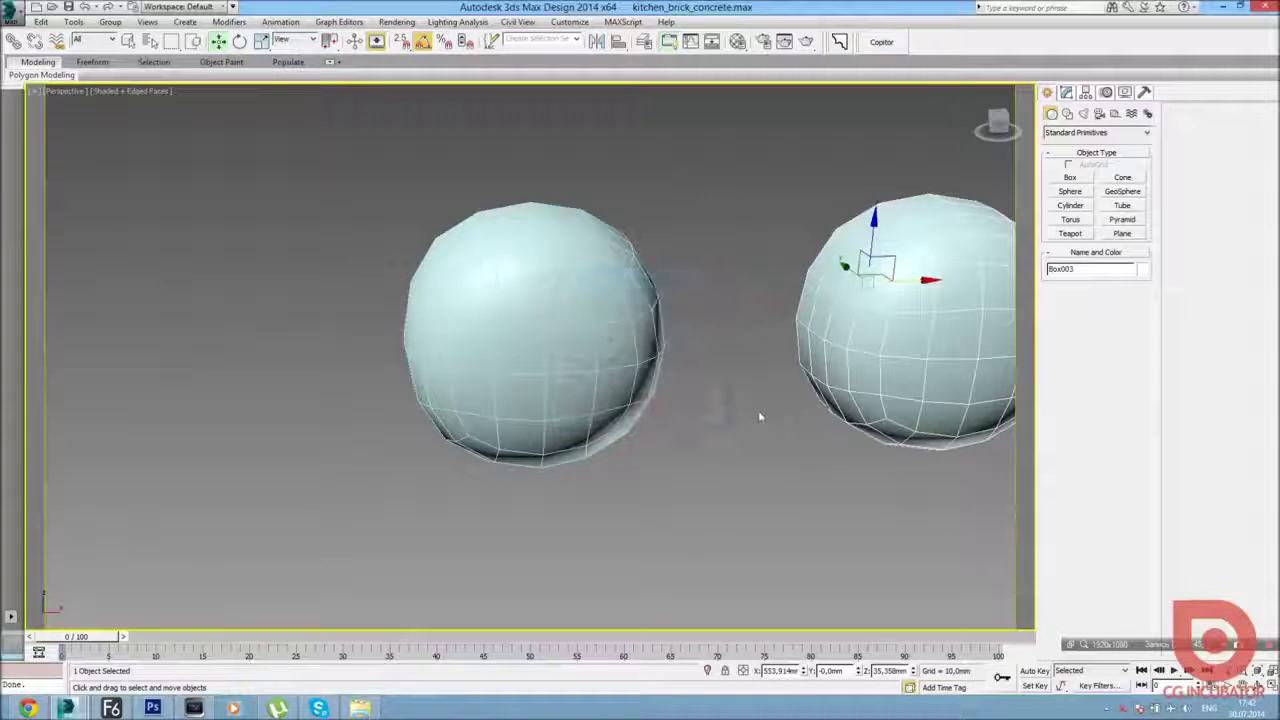
{"action": "middle_click_drag", "start_coordinate": [760, 414], "coordinate": [584, 343], "text": "alt"}
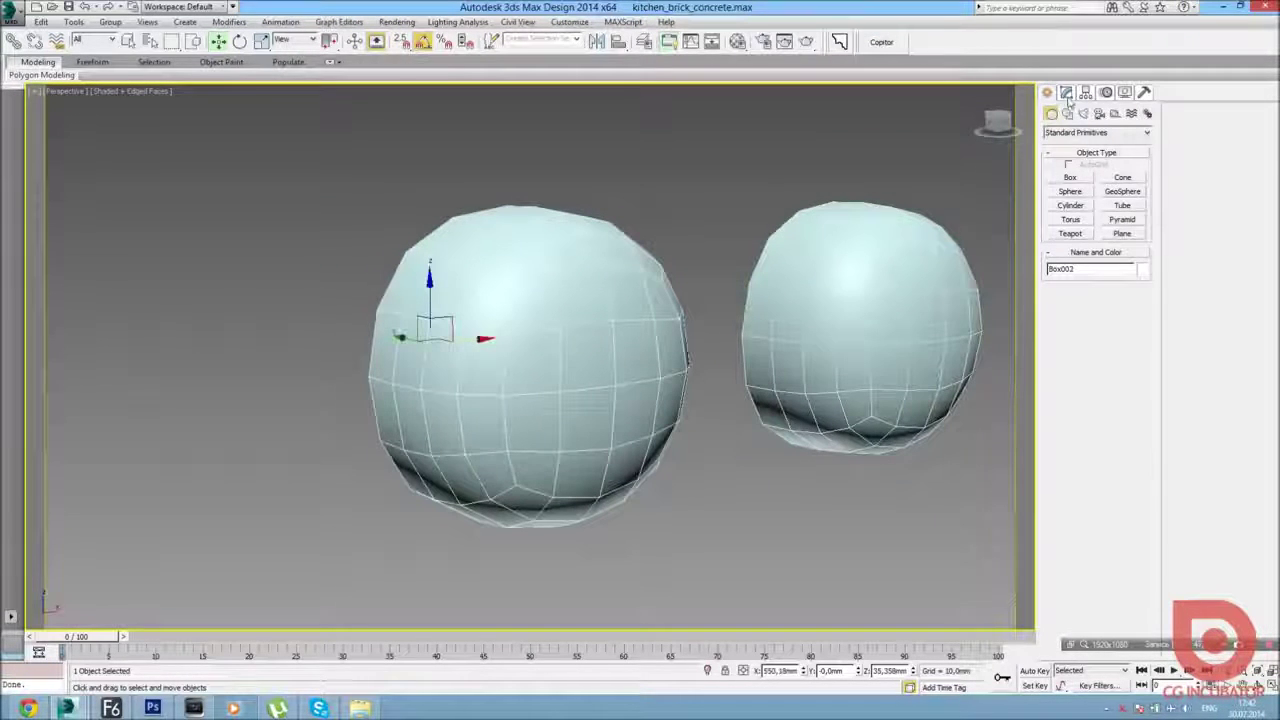
Add an Edit Poly modifier above TurboSmooth on the left sphere, in Edge mode.
{"action": "left_click", "coordinate": [1066, 92]}
{"action": "left_click", "coordinate": [1090, 129]}
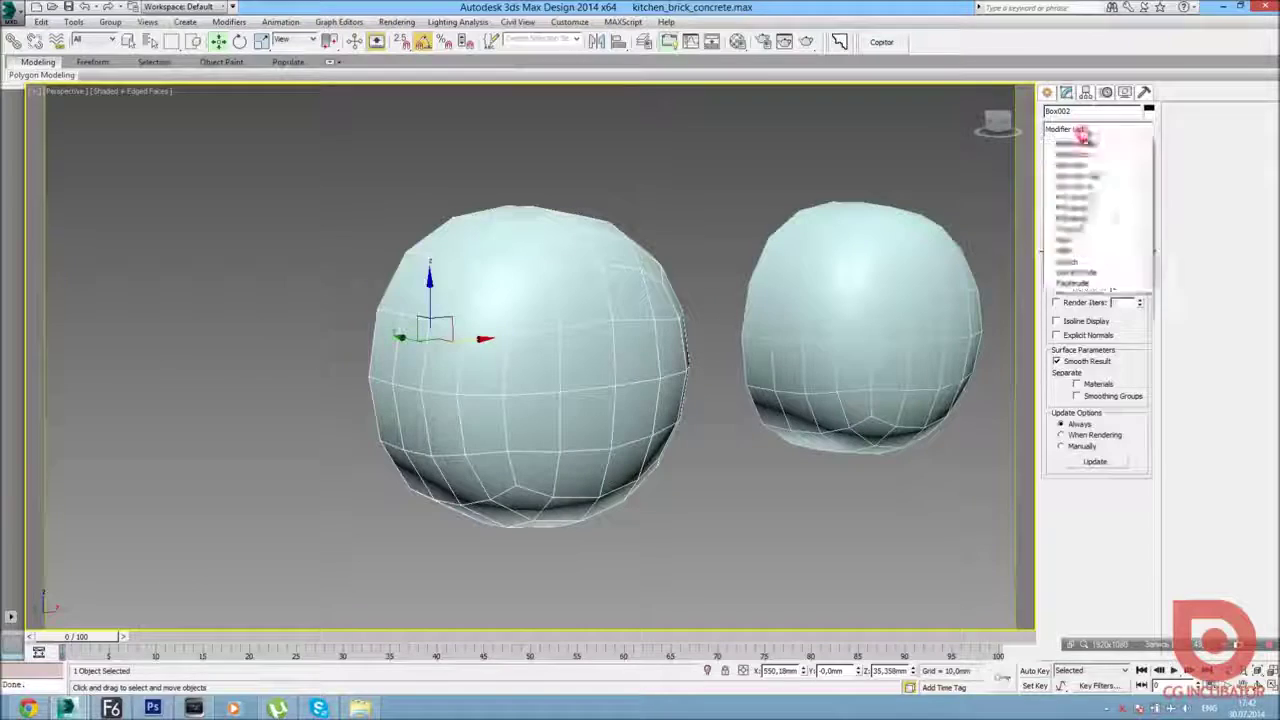
{"action": "key", "text": "e"}
{"action": "left_click", "coordinate": [1070, 175]}
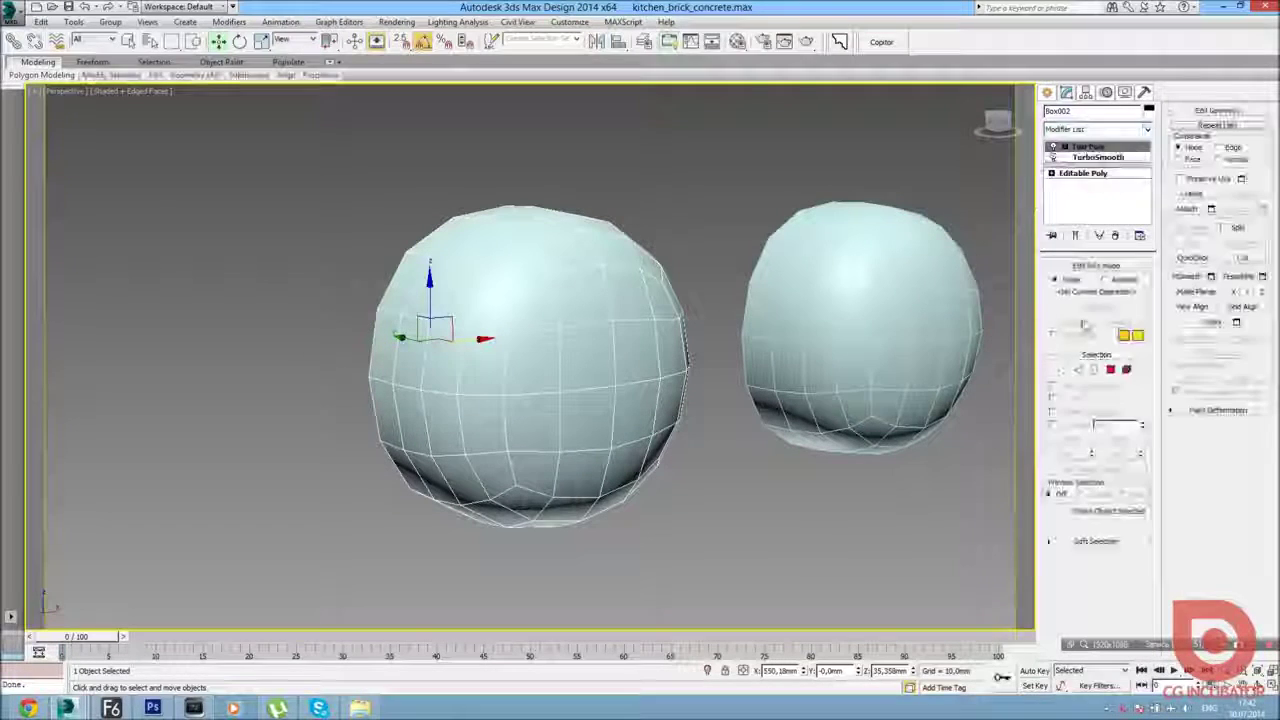
{"action": "left_click", "coordinate": [1078, 369]}
Select two crossing edge loops and chamfer them into a narrow cross.
{"action": "double_click", "coordinate": [612, 367]}
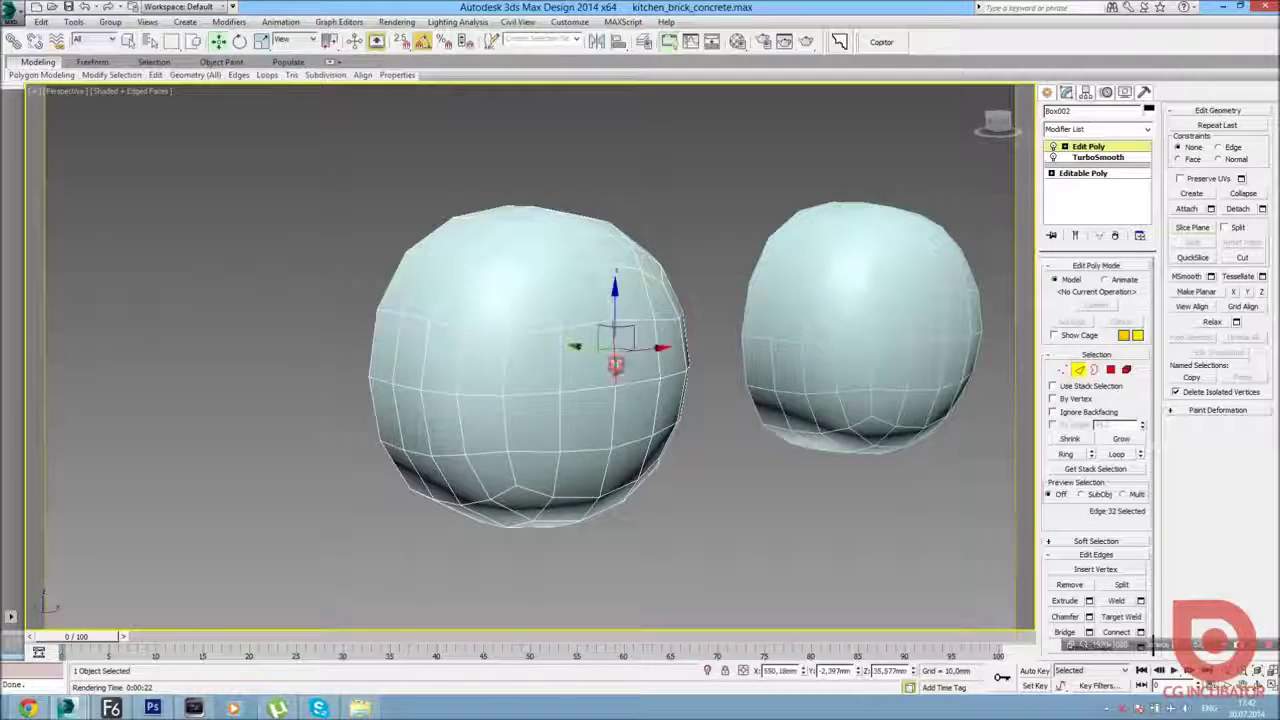
{"action": "middle_click_drag", "start_coordinate": [612, 367], "coordinate": [606, 348], "text": "alt"}
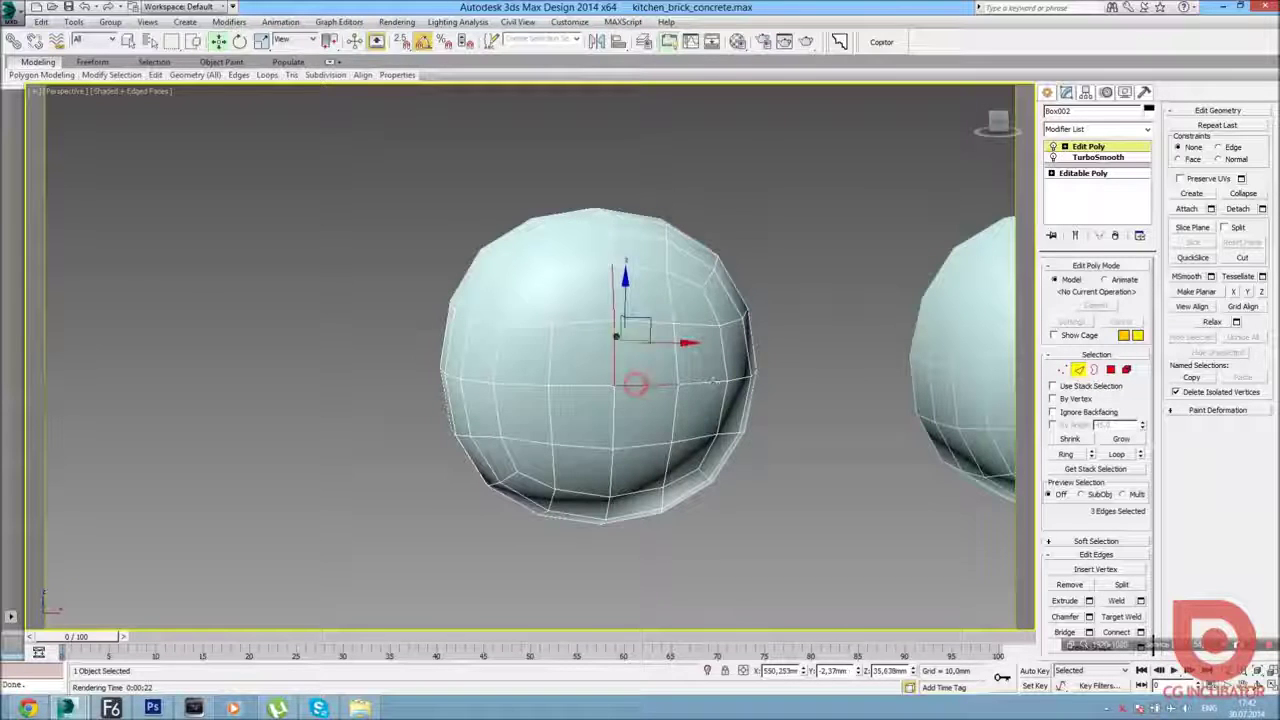
{"action": "left_click", "coordinate": [611, 419], "text": "ctrl"}
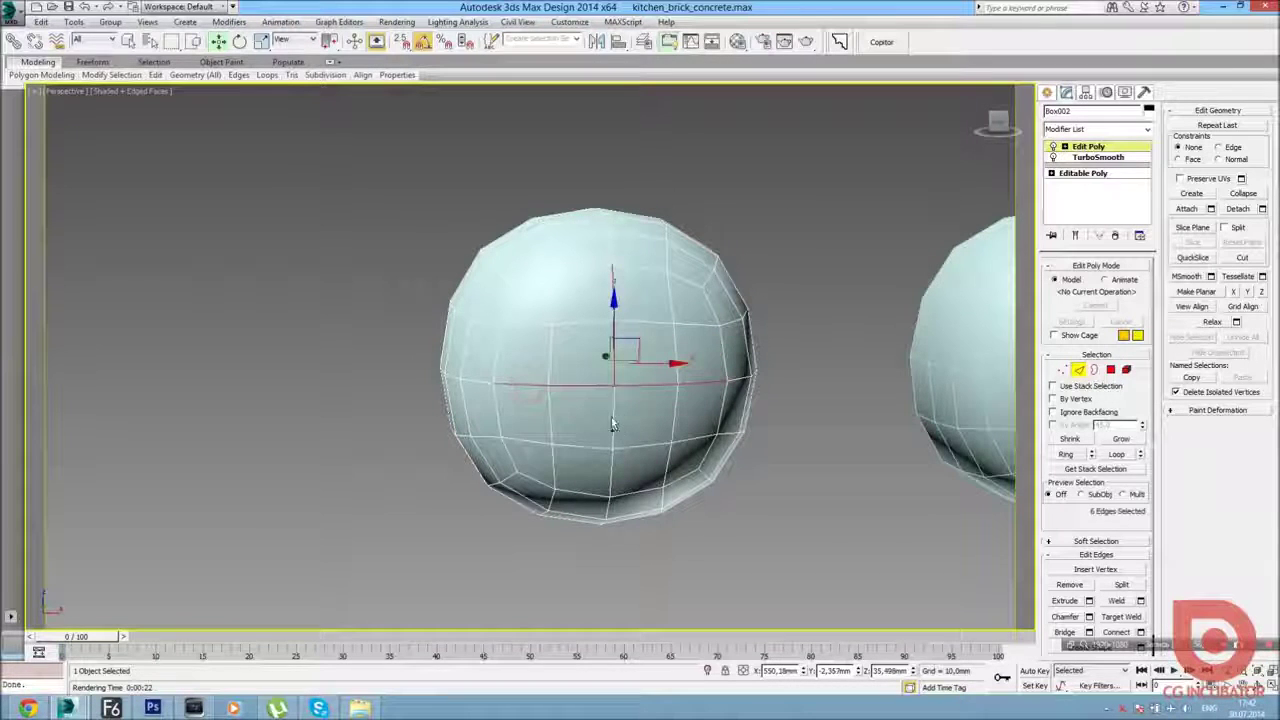
{"action": "mouse_move", "coordinate": [594, 403]}
{"action": "middle_mouse_down", "text": "alt"}
{"action": "mouse_move", "coordinate": [714, 340]}
{"action": "mouse_move", "coordinate": [688, 416]}
{"action": "middle_mouse_up", "text": "alt"}
{"action": "right_click", "coordinate": [588, 358]}
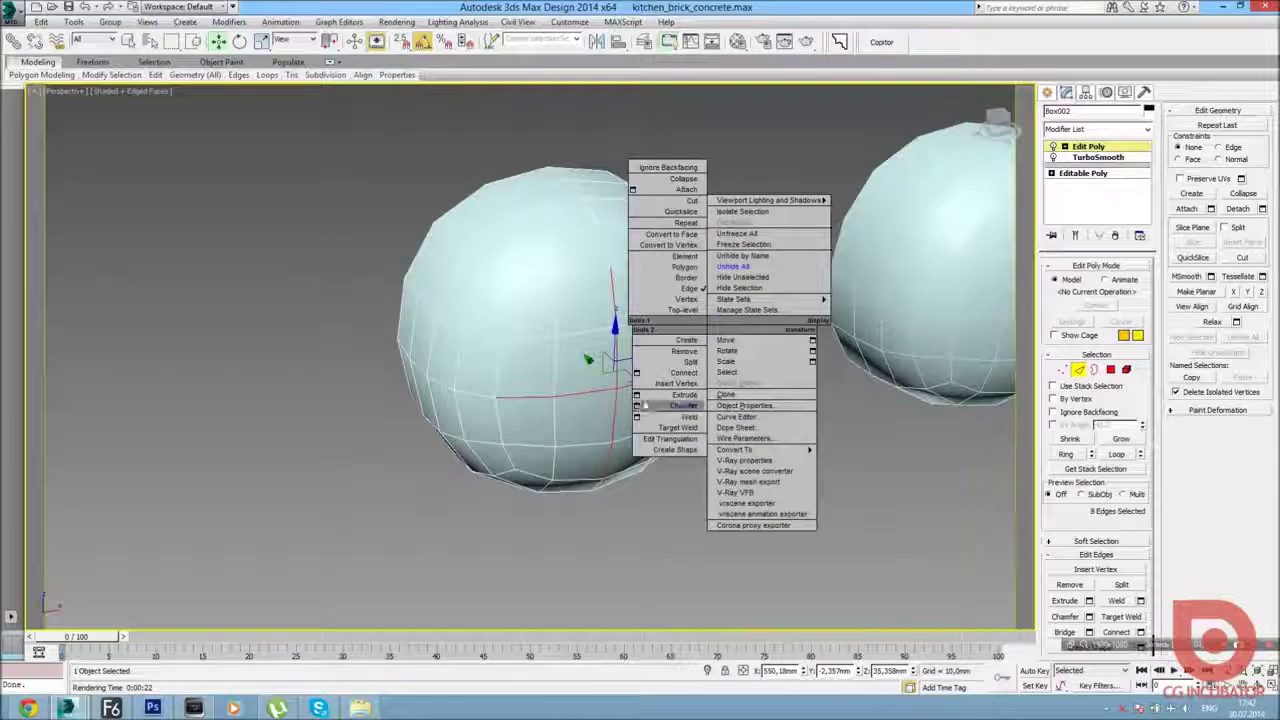
{"action": "left_click", "coordinate": [637, 406]}
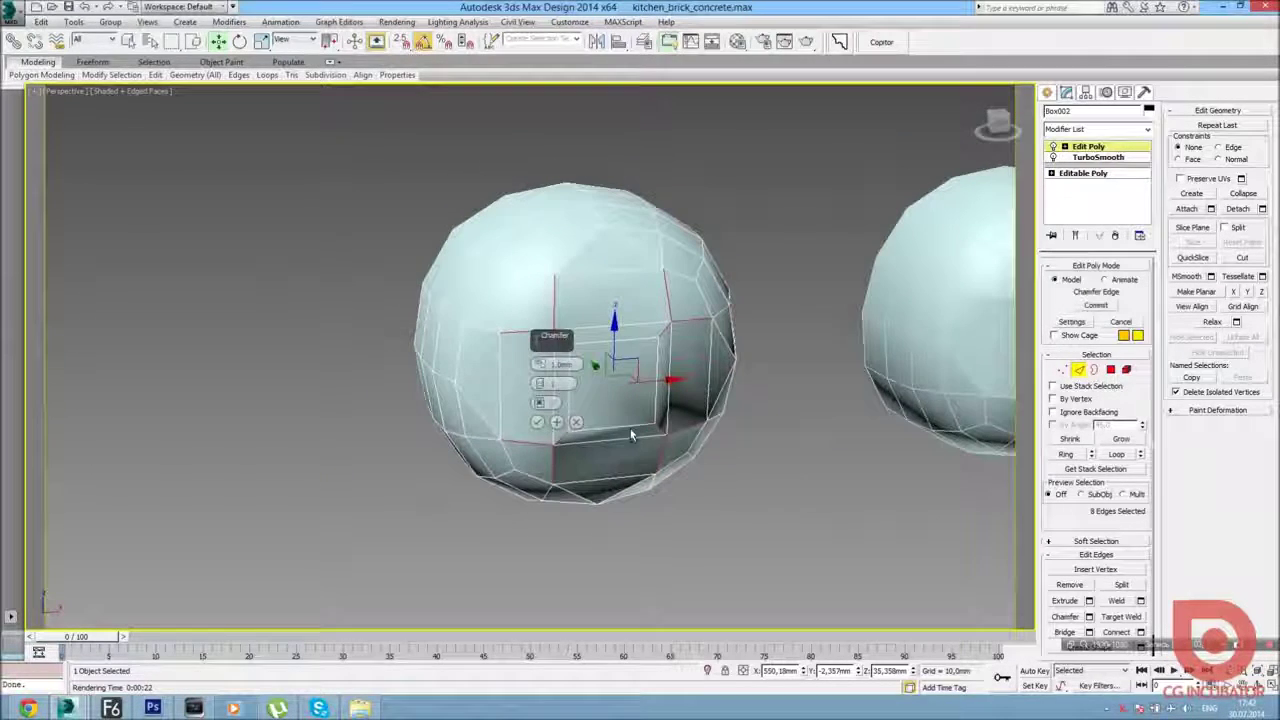
{"action": "mouse_move", "coordinate": [538, 364]}
{"action": "left_mouse_down"}
{"action": "mouse_move", "coordinate": [538, 383]}
{"action": "mouse_move", "coordinate": [540, 360]}
{"action": "left_mouse_up"}
{"action": "mouse_move", "coordinate": [707, 490]}
{"action": "middle_mouse_down"}
{"action": "mouse_move", "coordinate": [432, 484]}
{"action": "mouse_move", "coordinate": [453, 461]}
{"action": "middle_mouse_up"}
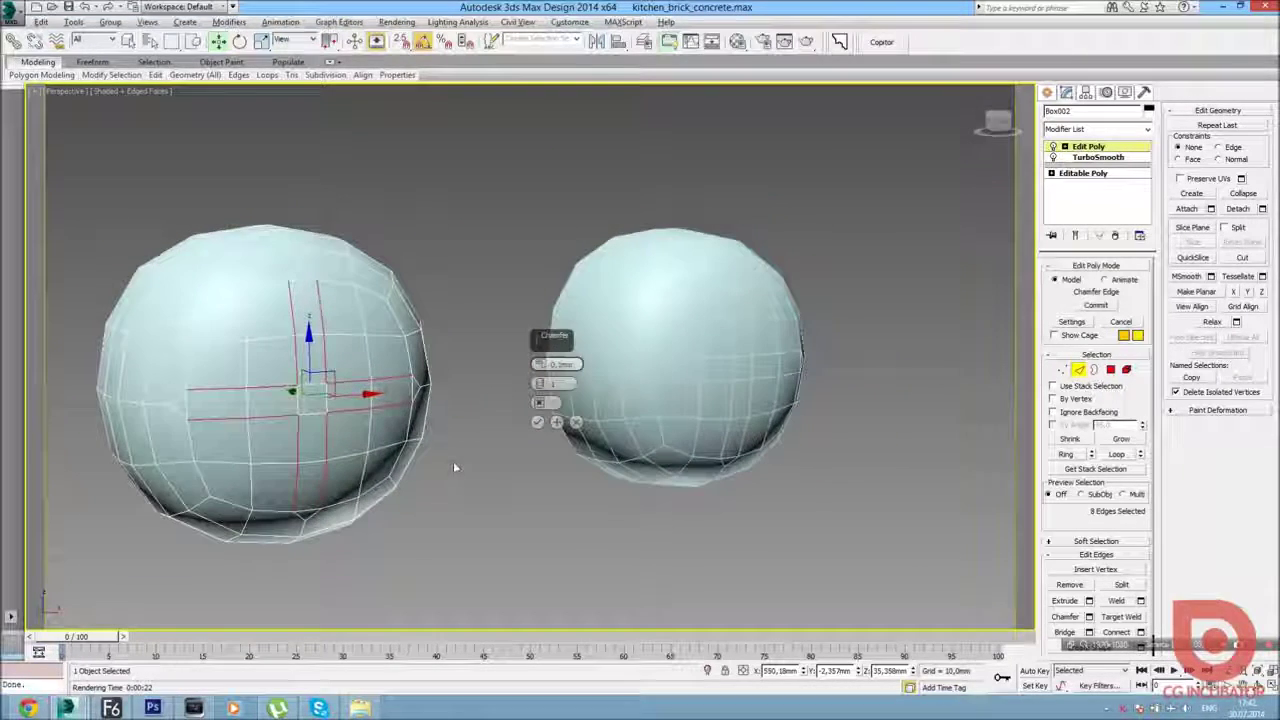
{"action": "left_click", "coordinate": [537, 424]}
Select the cross-shaped strip of polygons on the left sphere.
{"action": "key", "text": "4"}
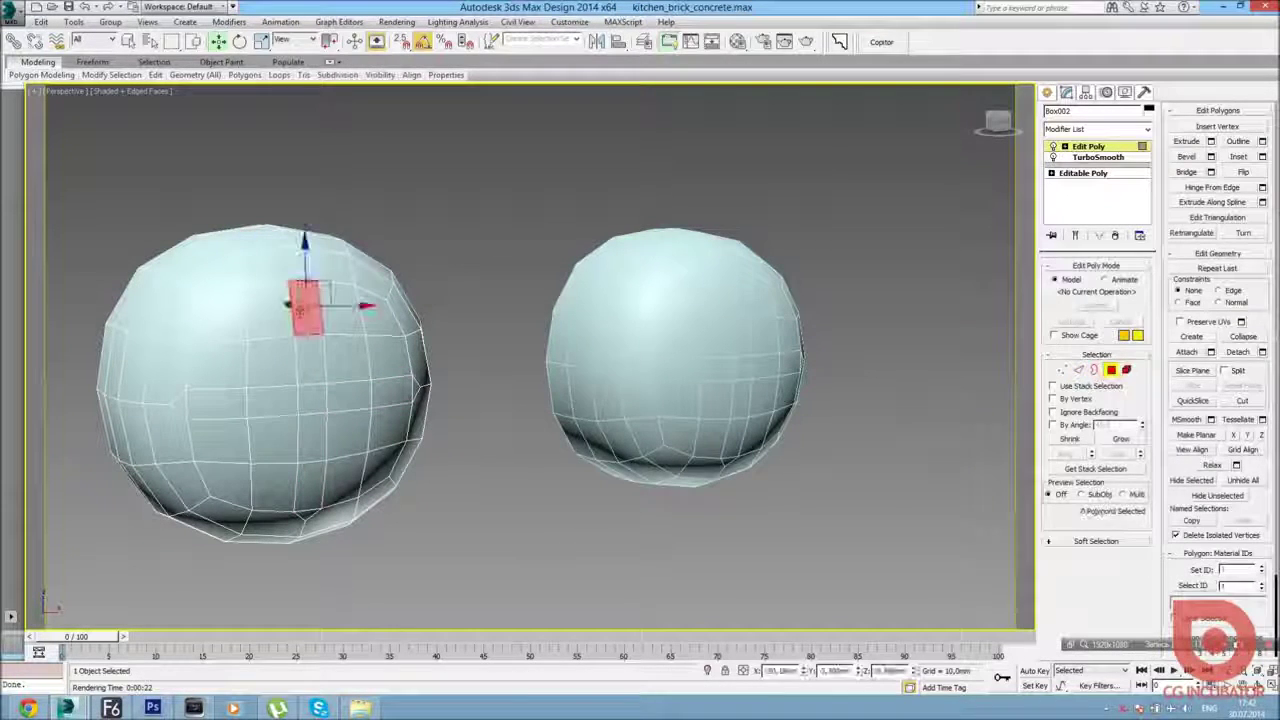
{"action": "left_click", "coordinate": [310, 398], "text": "ctrl"}
{"action": "left_click", "coordinate": [268, 404], "text": "ctrl"}
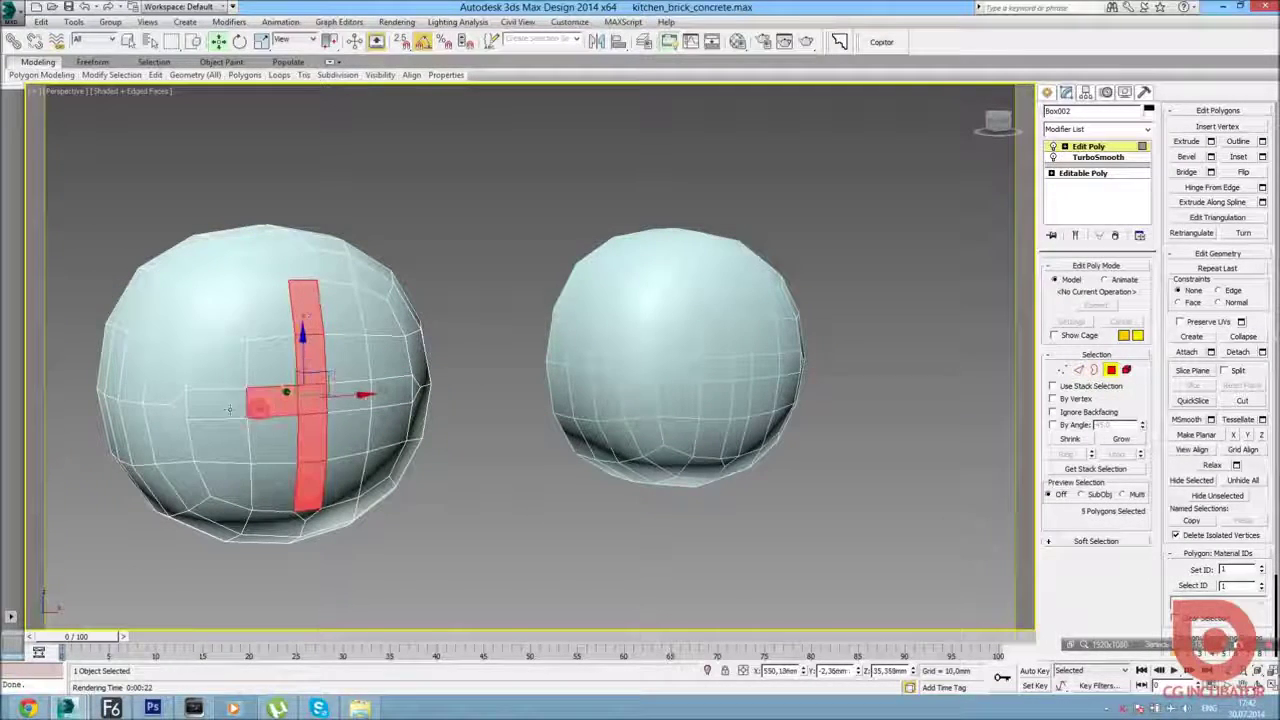
{"action": "left_click", "coordinate": [228, 405], "text": "ctrl"}
{"action": "left_click", "coordinate": [345, 398], "text": "ctrl"}
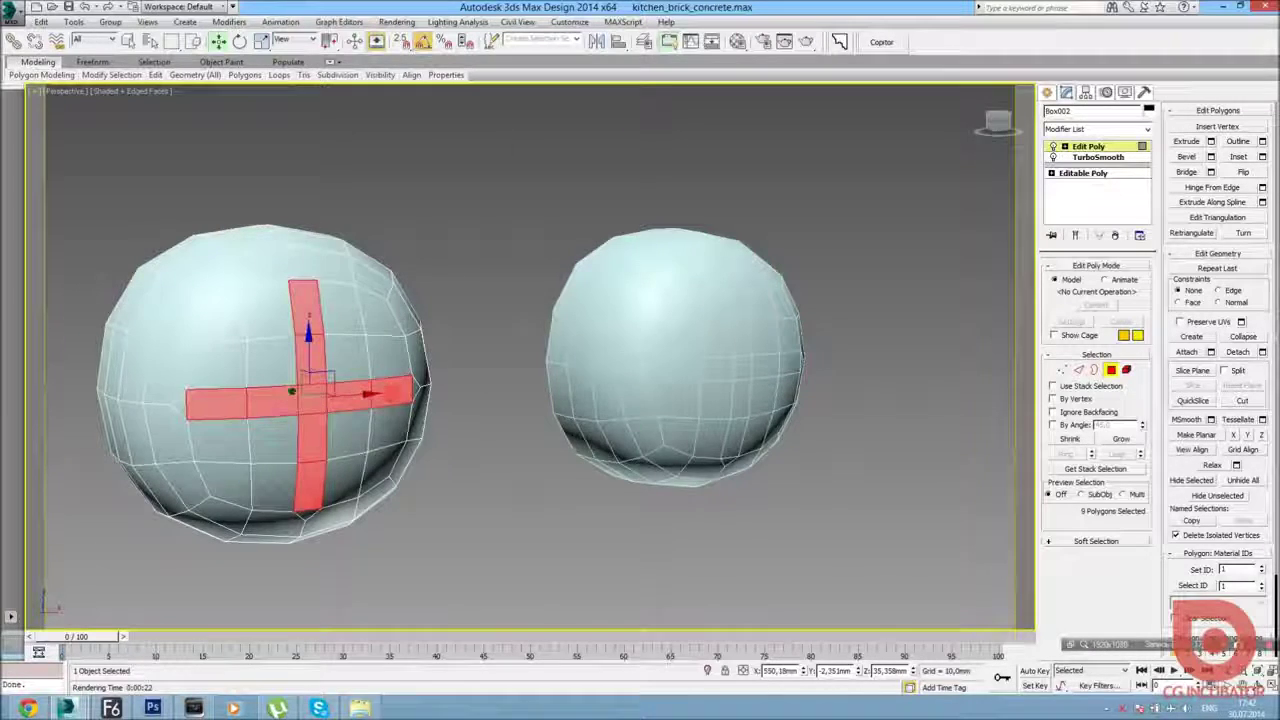
{"action": "middle_click_drag", "start_coordinate": [345, 398], "coordinate": [523, 400], "text": "alt"}
Extrude the cross polygons inward by -0,4 mm and exit polygon editing.
{"action": "right_click", "coordinate": [486, 395]}
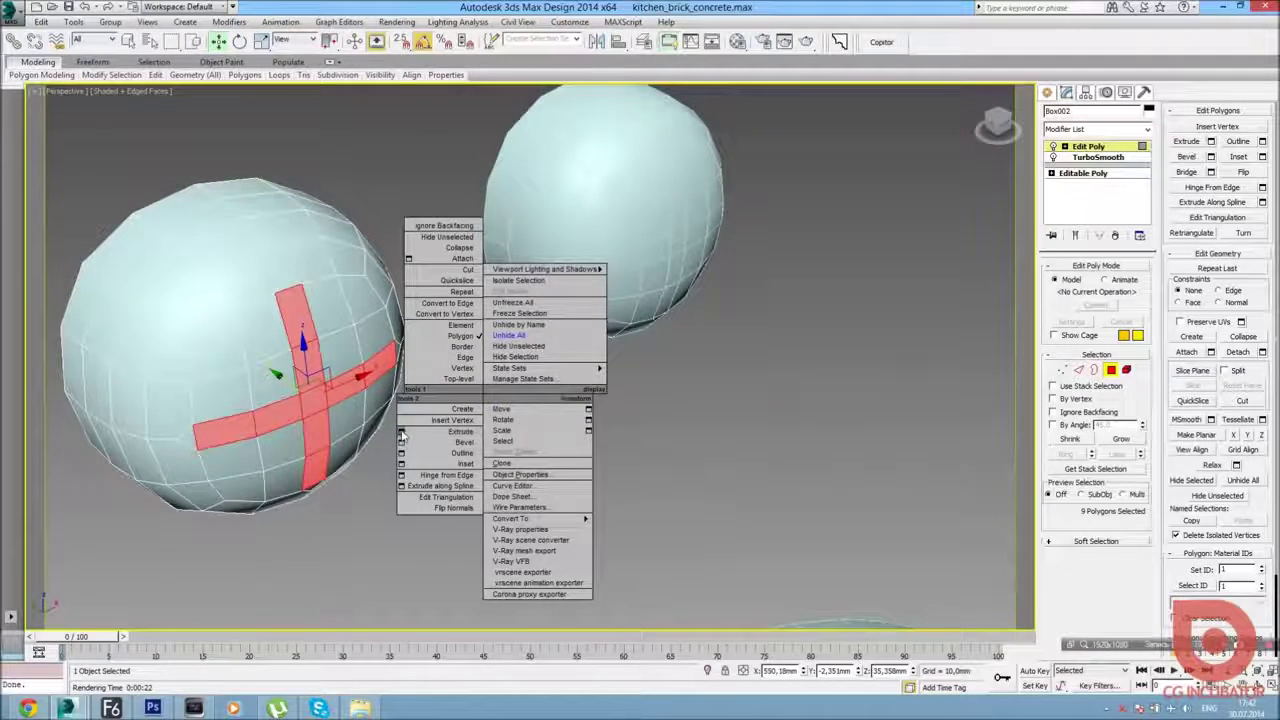
{"action": "left_click", "coordinate": [401, 434]}
{"action": "left_click_drag", "start_coordinate": [540, 383], "coordinate": [540, 398]}
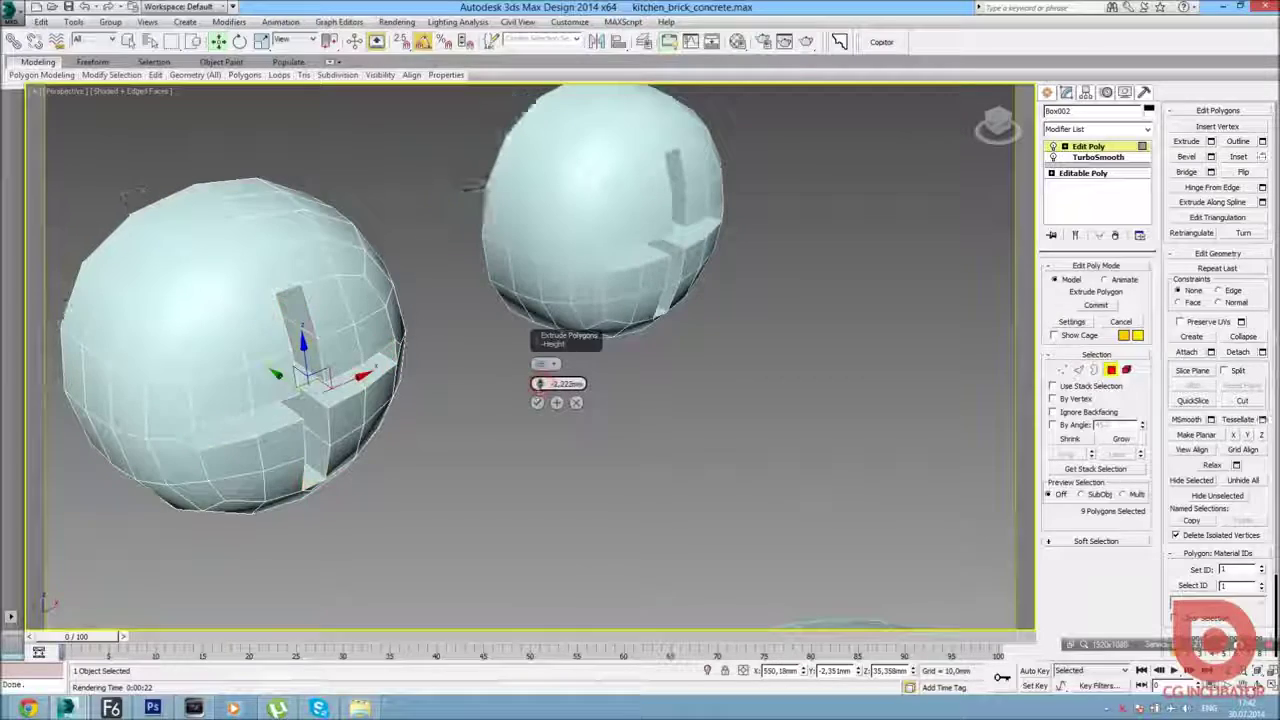
{"action": "middle_click_drag", "start_coordinate": [540, 383], "coordinate": [600, 390], "text": "alt"}
{"action": "middle_click_drag", "start_coordinate": [500, 396], "coordinate": [455, 408], "text": "alt"}
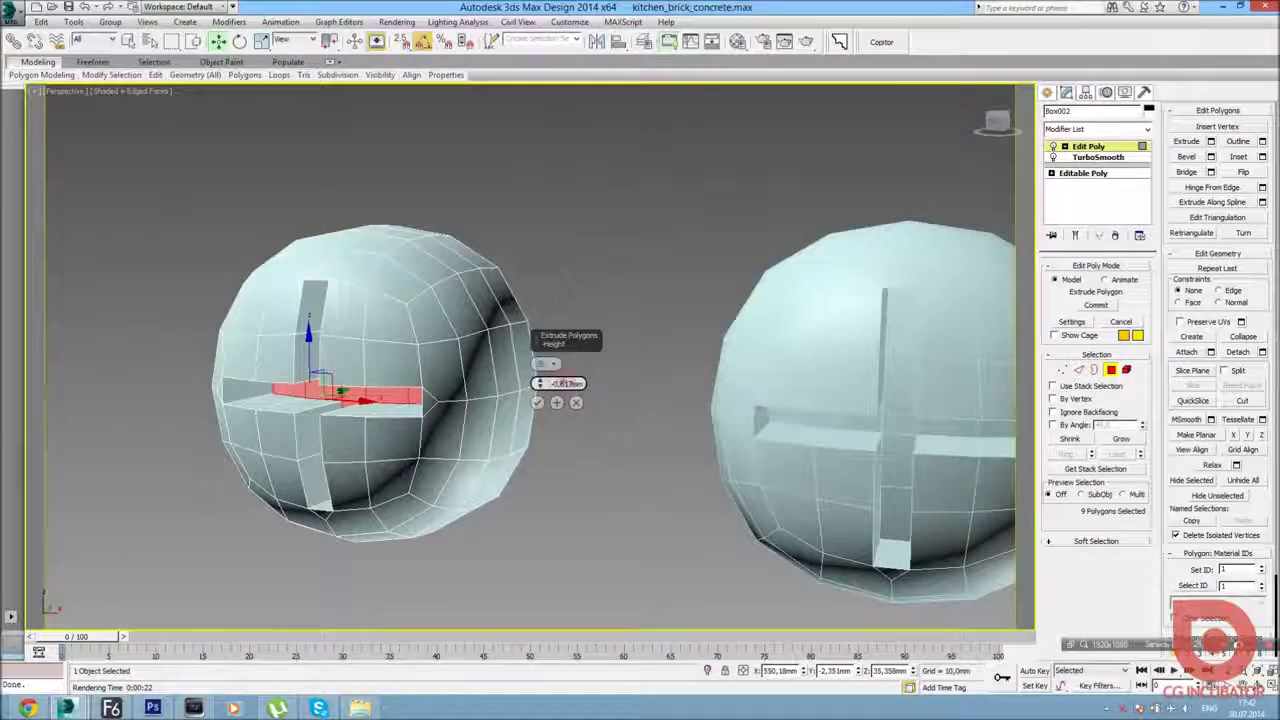
{"action": "type", "text": "-0,4"}
{"action": "key", "text": "Return"}
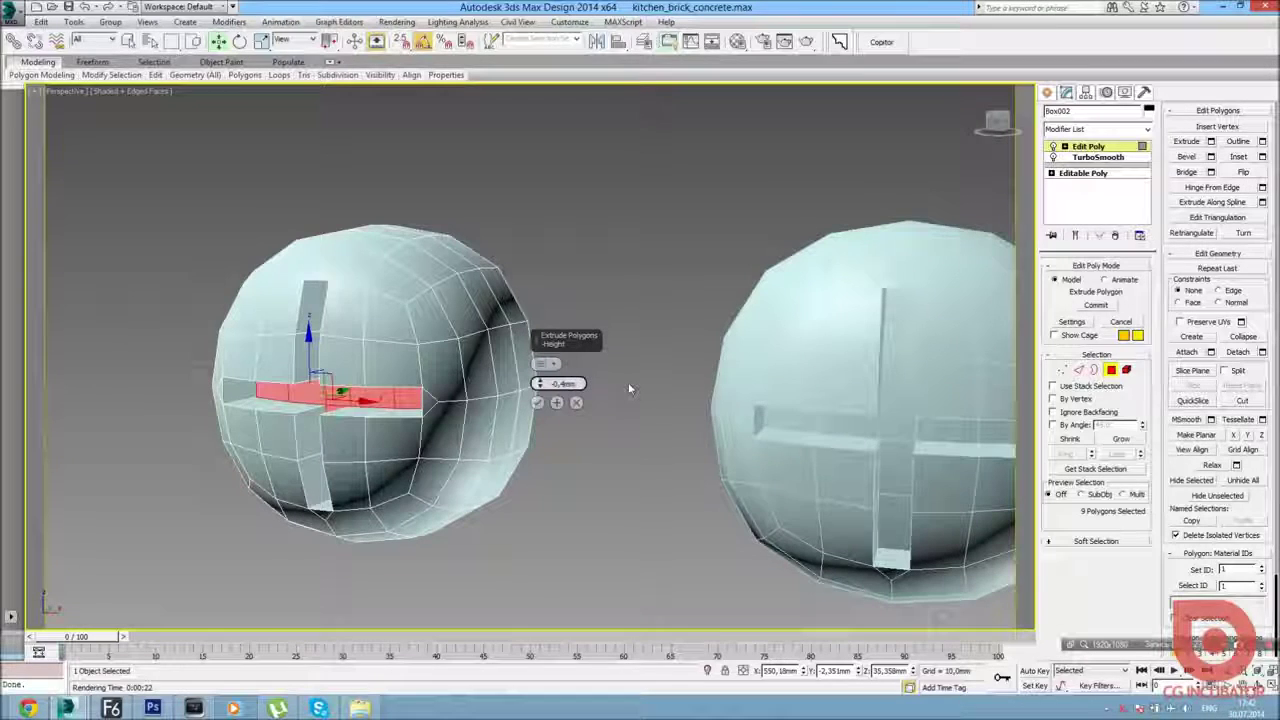
{"action": "left_click", "coordinate": [537, 403]}
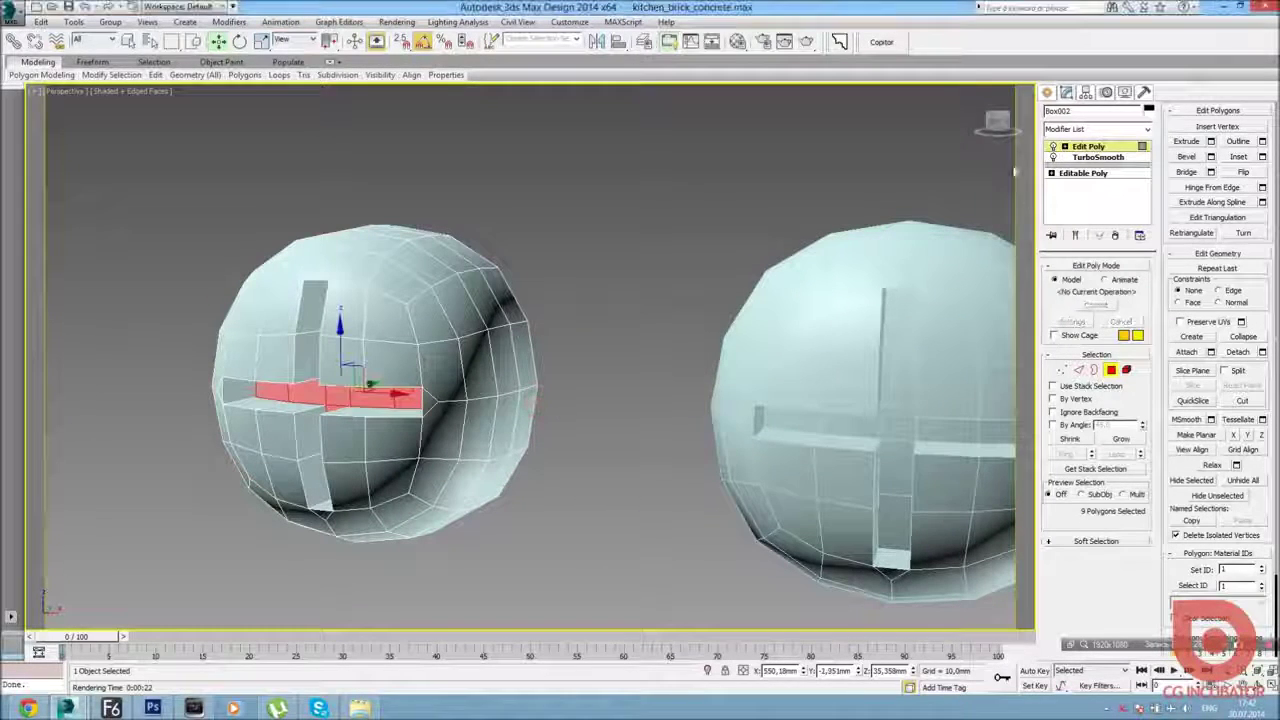
{"action": "left_click", "coordinate": [1047, 92]}
{"action": "left_click", "coordinate": [908, 334]}
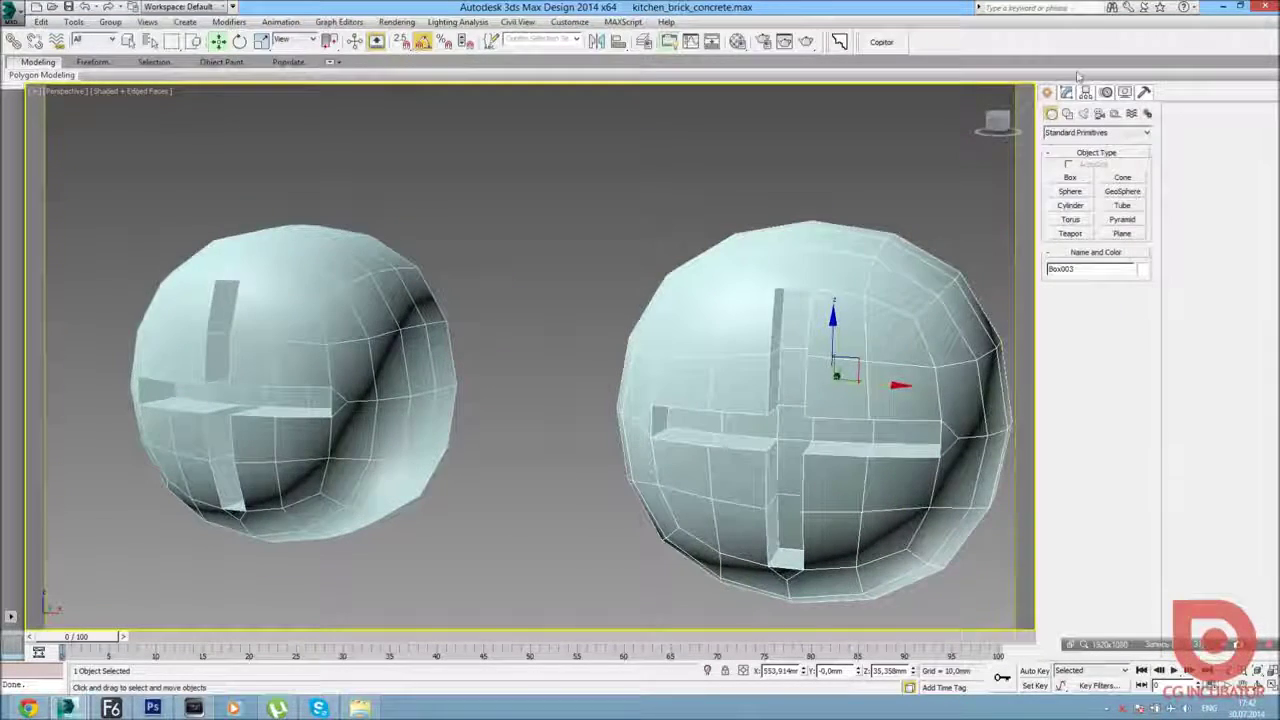
Apply TurboSmooth to the right sphere and raise its iterations.
{"action": "left_click", "coordinate": [1066, 92]}
{"action": "left_click", "coordinate": [1090, 130]}
{"action": "type", "text": "tu"}
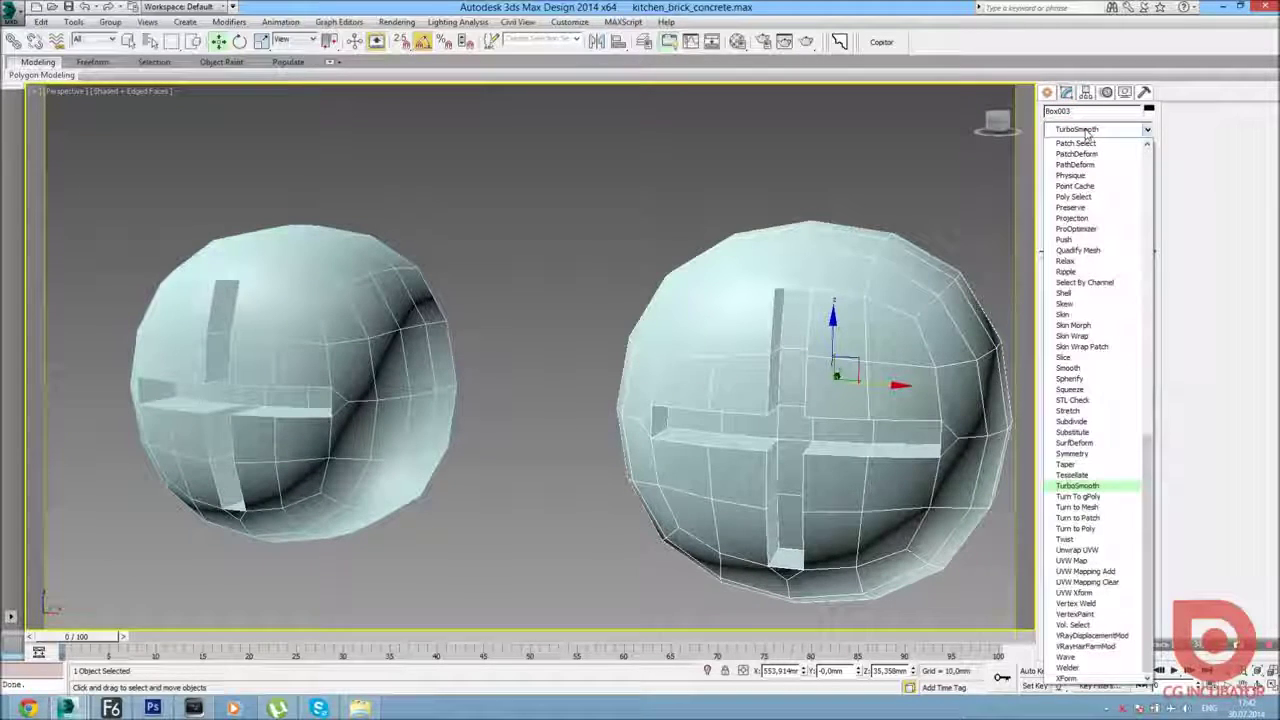
{"action": "key", "text": "Return"}
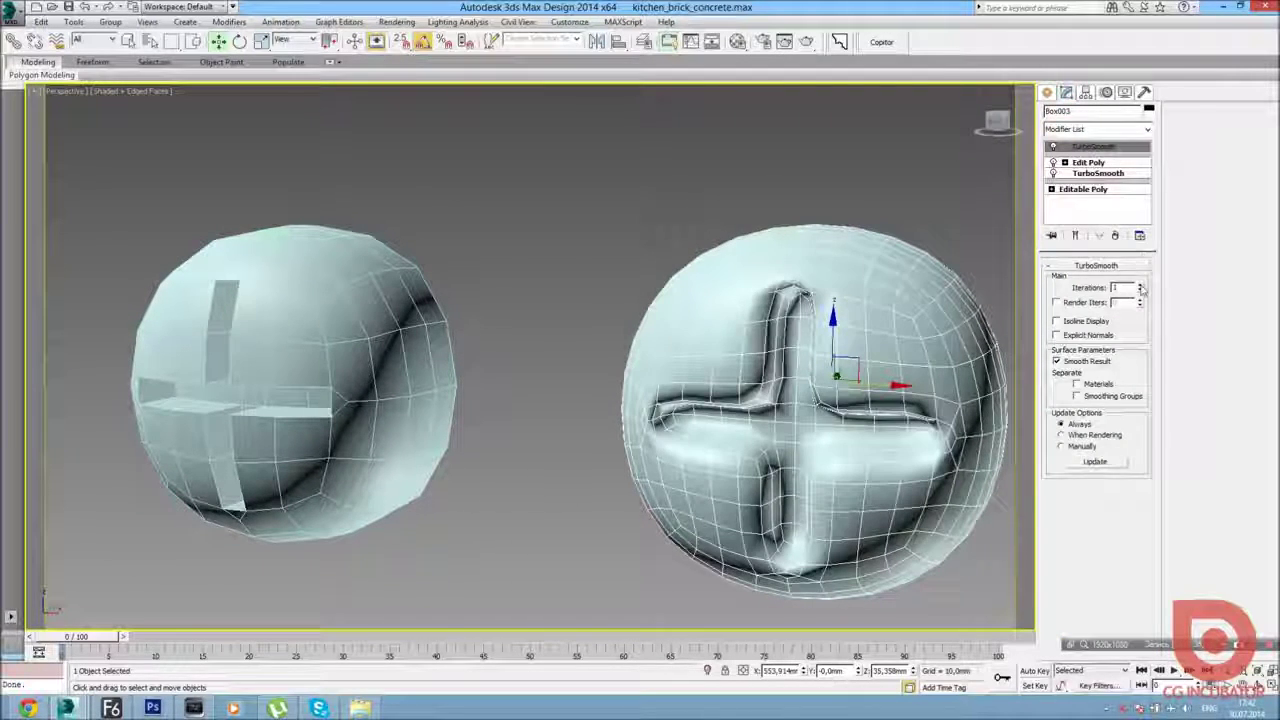
{"action": "left_click", "coordinate": [1141, 287]}
Select the left sphere and enter Edge mode in its Edit Poly.
{"action": "left_click", "coordinate": [1047, 92]}
{"action": "left_click", "coordinate": [506, 325]}
{"action": "mouse_move", "coordinate": [506, 325]}
{"action": "middle_mouse_down"}
{"action": "mouse_move", "coordinate": [631, 390]}
{"action": "mouse_move", "coordinate": [480, 395]}
{"action": "middle_mouse_up"}
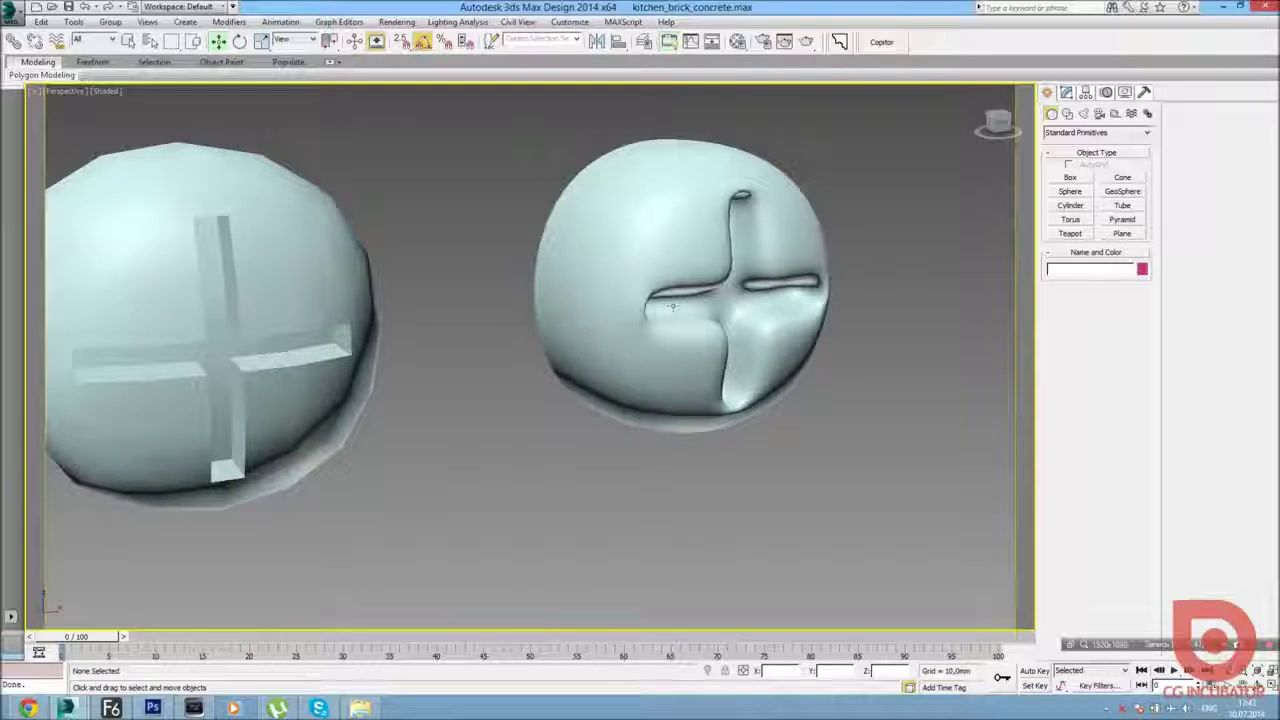
{"action": "left_click", "coordinate": [338, 372]}
{"action": "middle_click_drag", "start_coordinate": [338, 372], "coordinate": [420, 340], "text": "alt"}
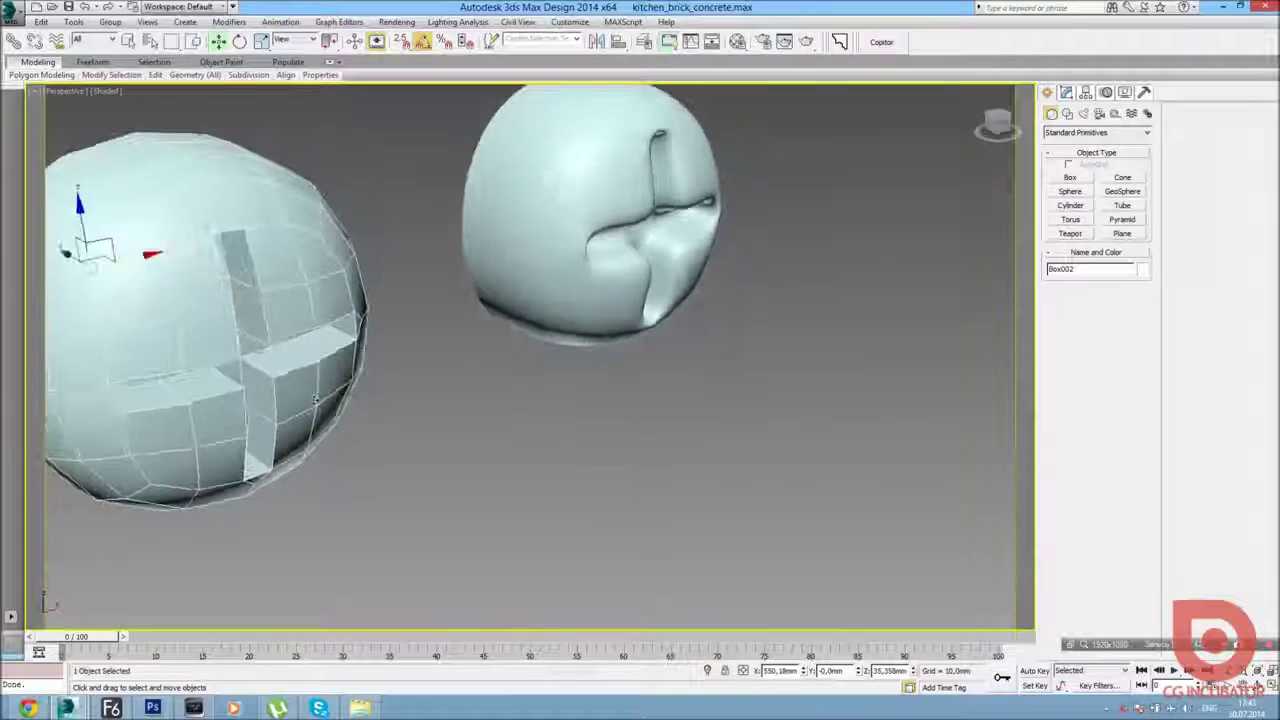
{"action": "left_click", "coordinate": [1066, 92]}
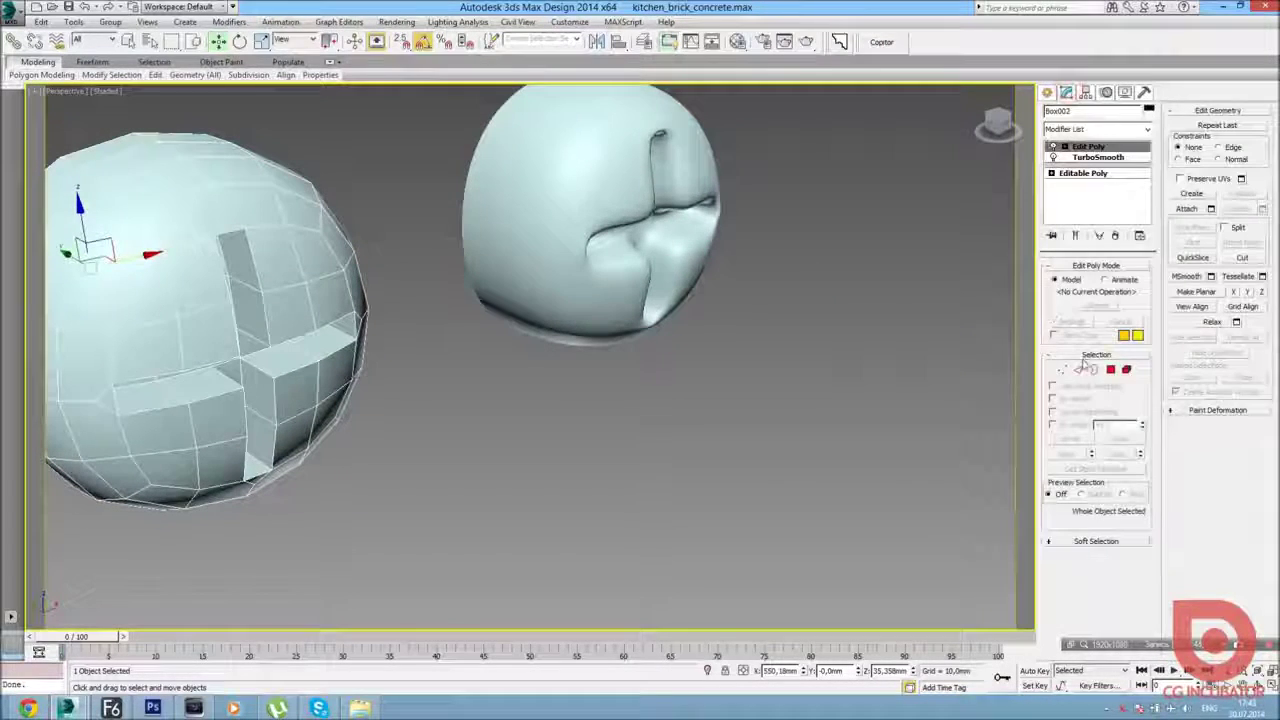
{"action": "key", "text": "2"}
{"action": "middle_click_drag", "start_coordinate": [323, 362], "coordinate": [316, 236], "text": "alt"}
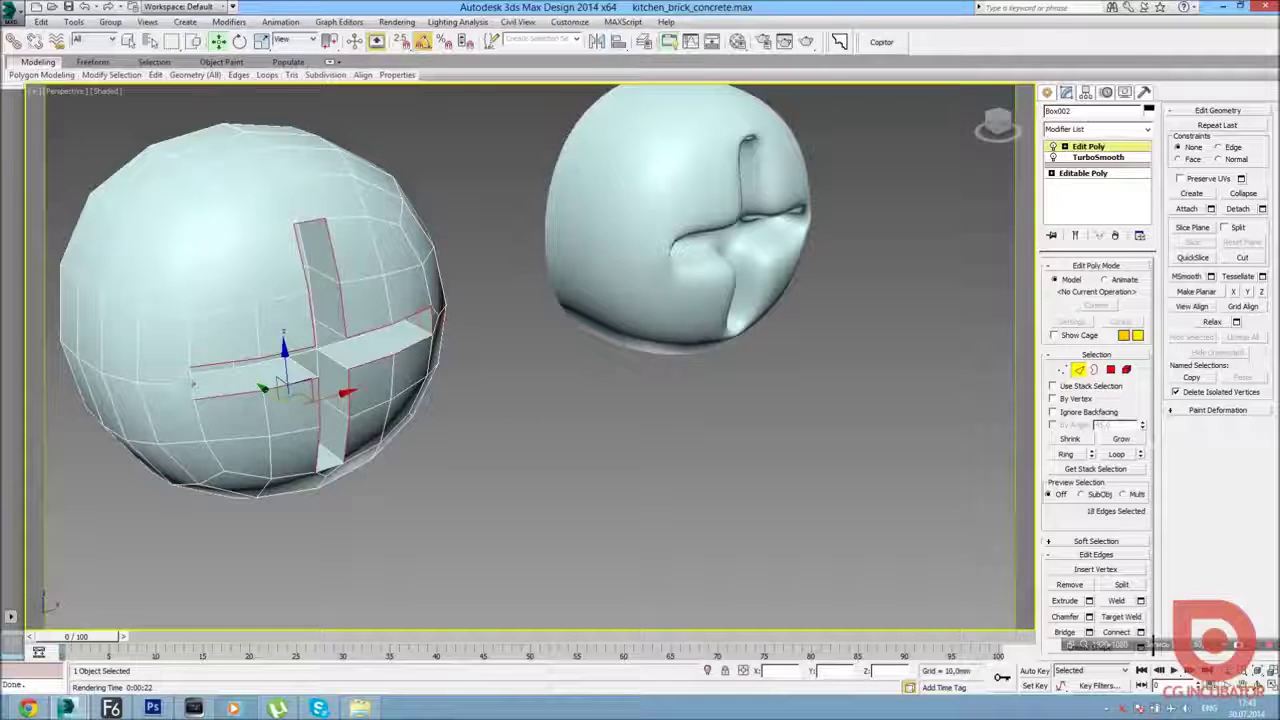
Chamfer the left sphere's selected cross edges, correcting the amount from 0.05 to 0.02mm.
{"action": "right_click", "coordinate": [494, 377]}
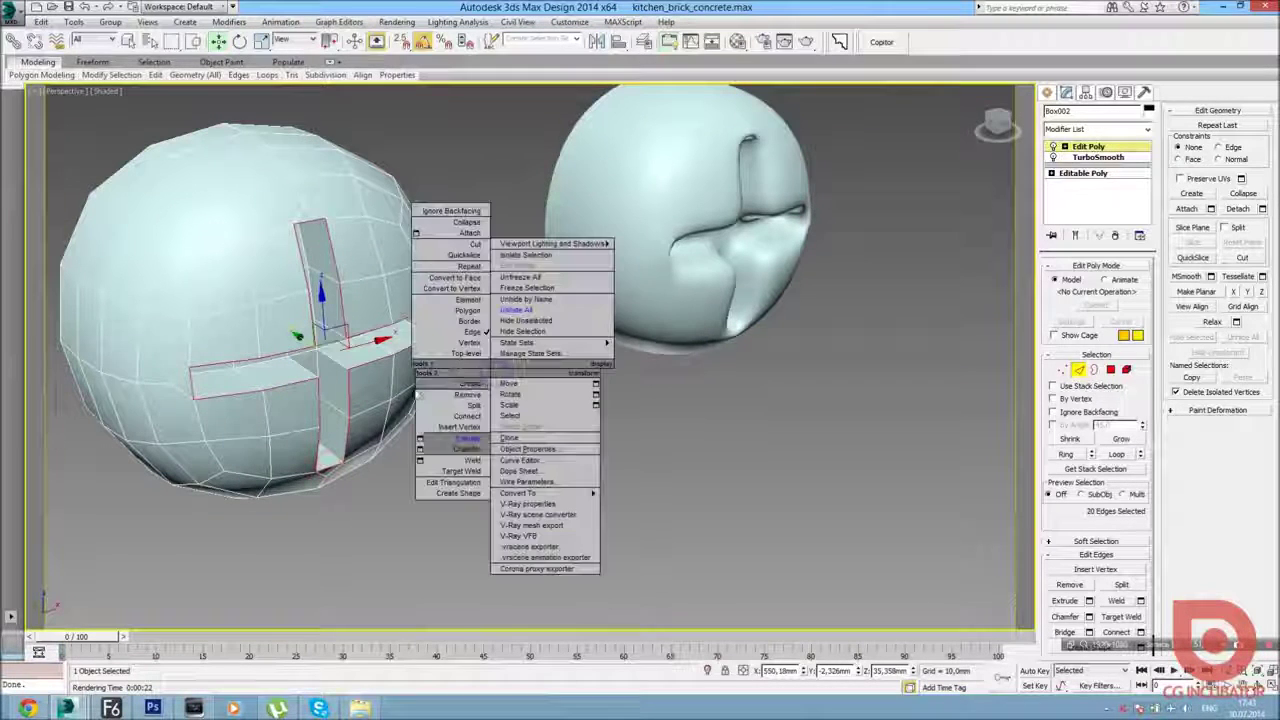
{"action": "left_click", "coordinate": [420, 449]}
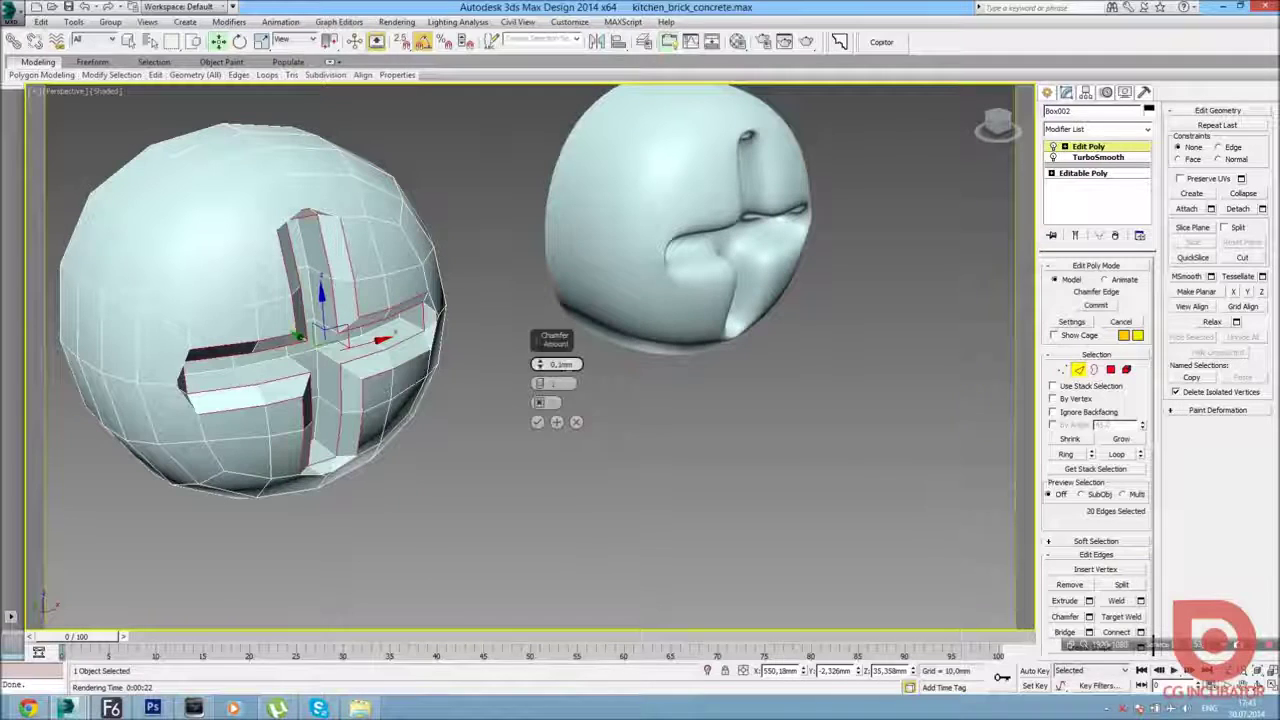
{"action": "type", "text": "0.05"}
{"action": "key", "text": "Return"}
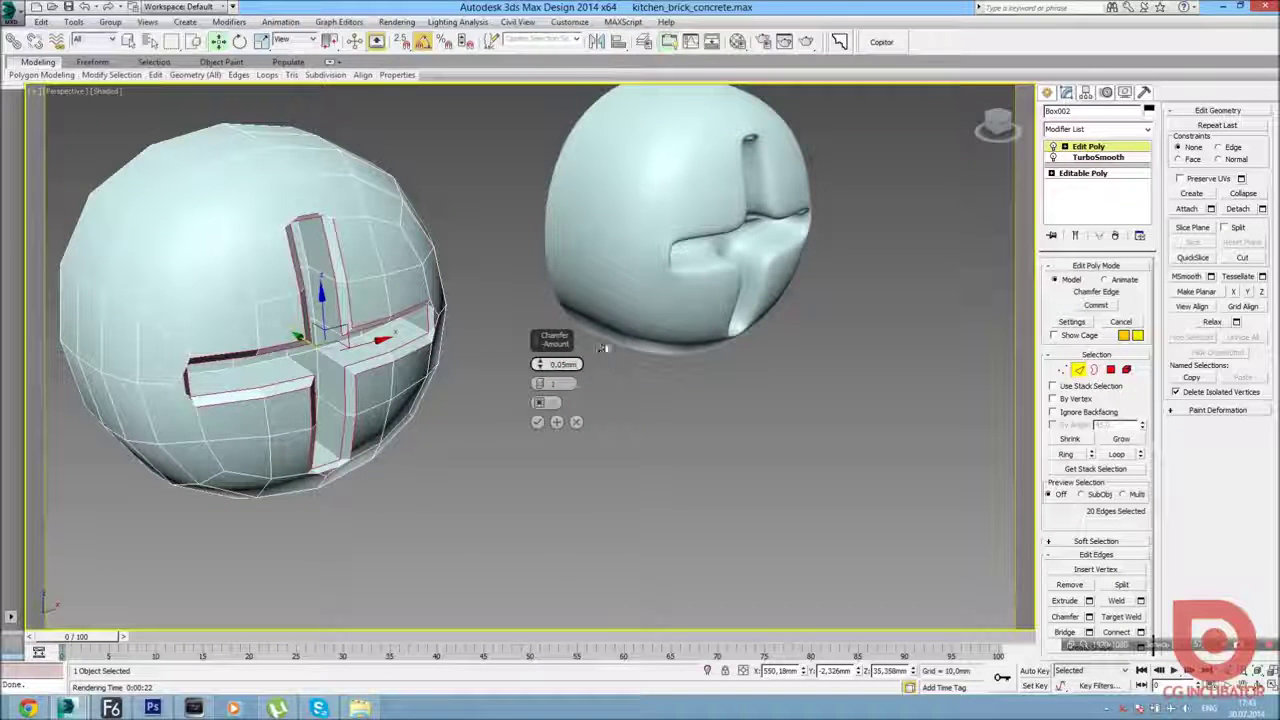
{"action": "double_click", "coordinate": [560, 364]}
{"action": "type", "text": "0.02"}
{"action": "key", "text": "Return"}
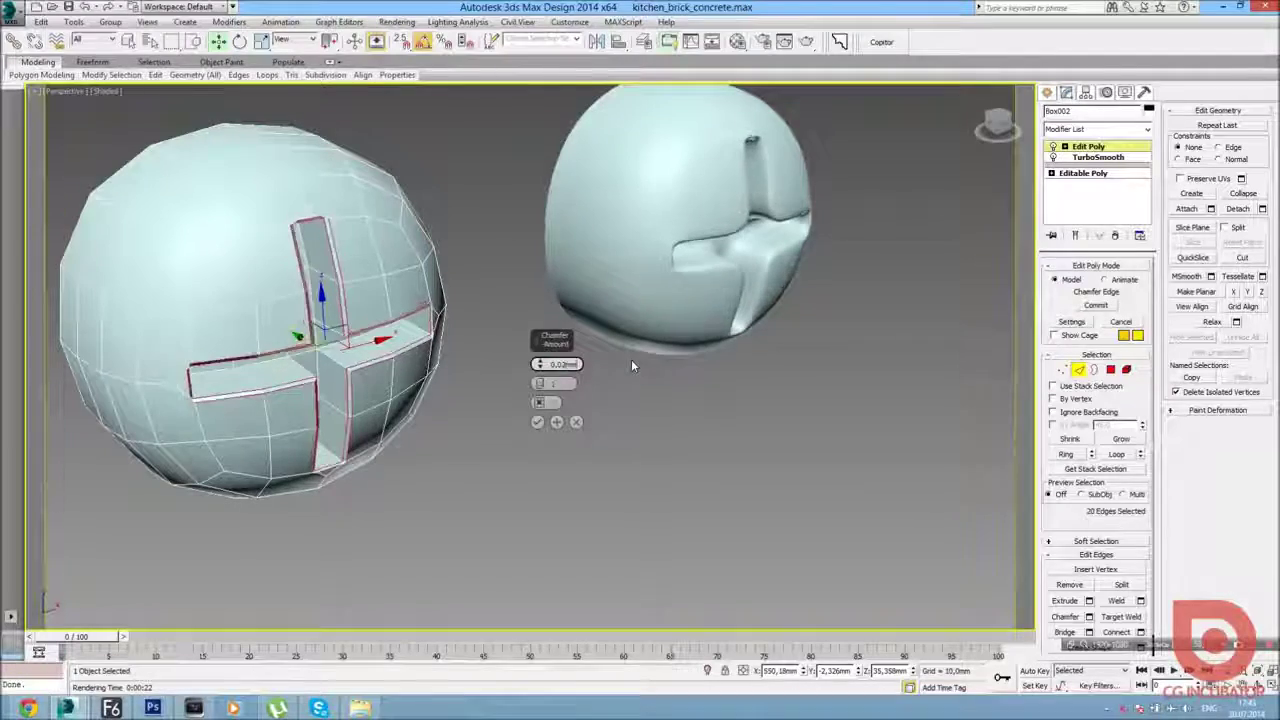
Inspect both spheres' crosses with edged faces shown, ending in the four-viewport layout.
{"action": "middle_click_drag", "start_coordinate": [631, 365], "coordinate": [700, 370], "text": "alt"}
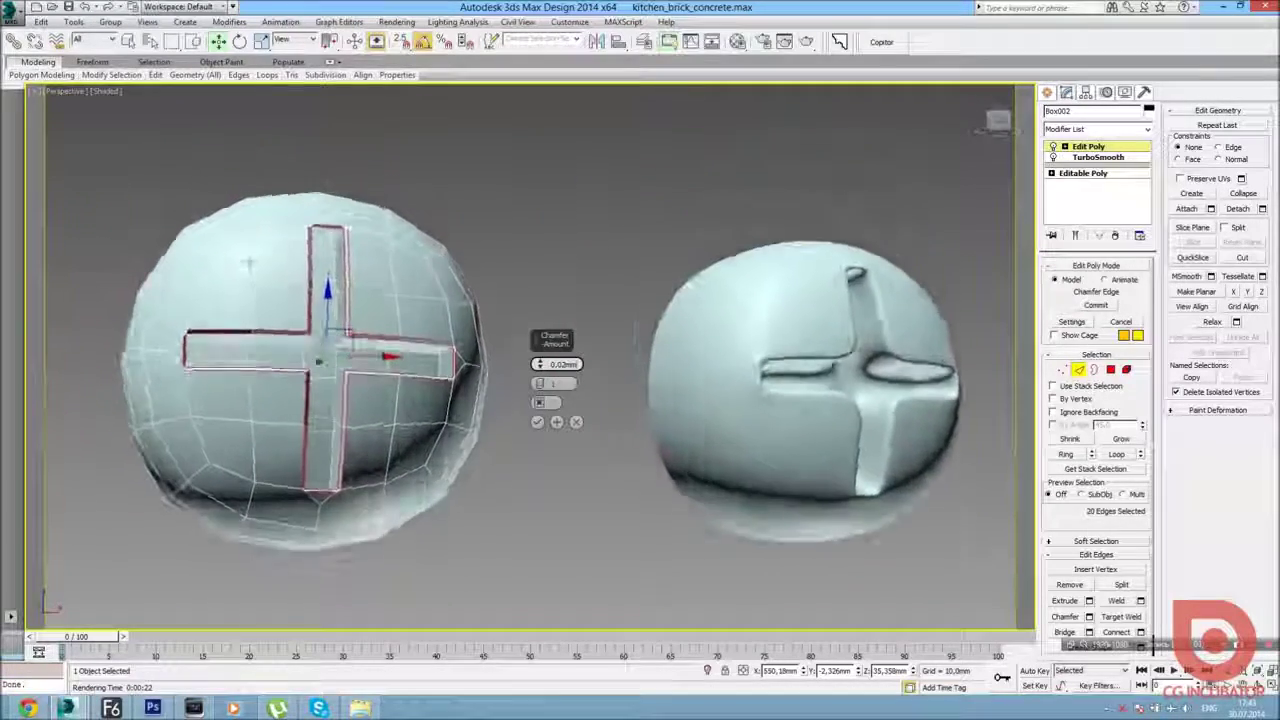
{"action": "scroll", "coordinate": [375, 350], "scroll_direction": "up", "scroll_amount": 5}
{"action": "scroll", "coordinate": [383, 354], "scroll_direction": "up", "scroll_amount": 2}
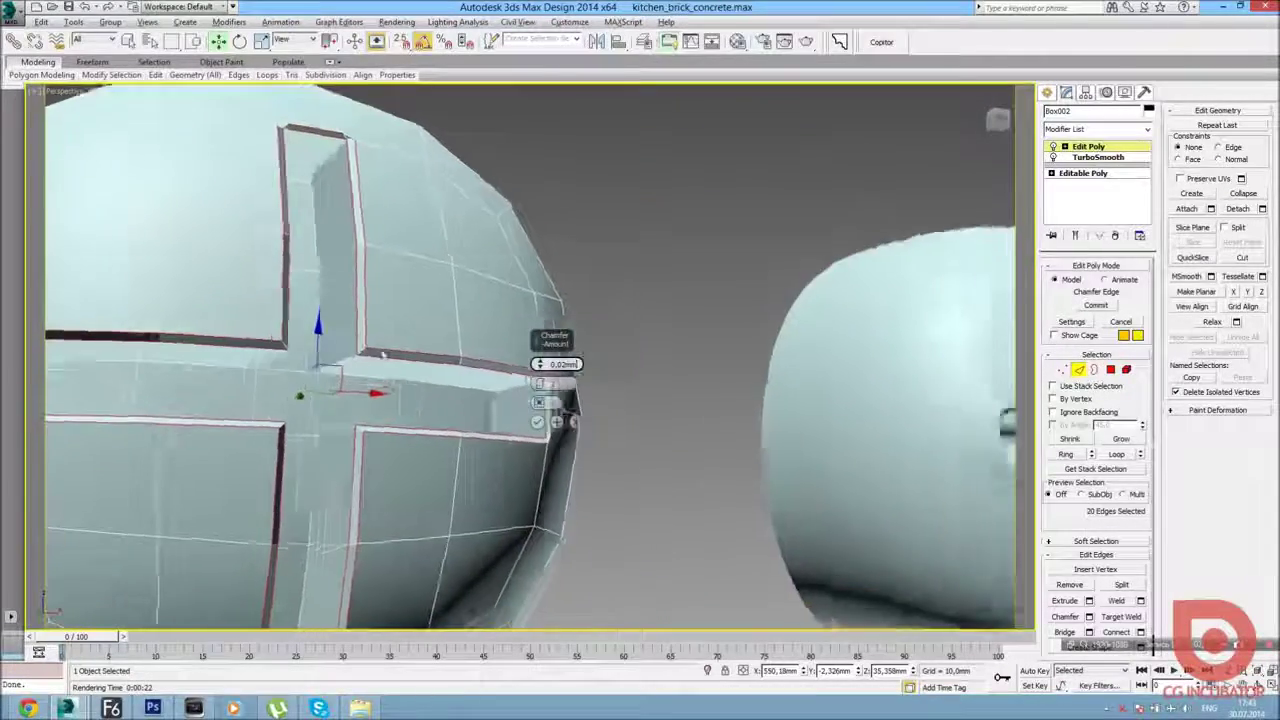
{"action": "middle_click_drag", "start_coordinate": [383, 354], "coordinate": [390, 420], "text": "alt"}
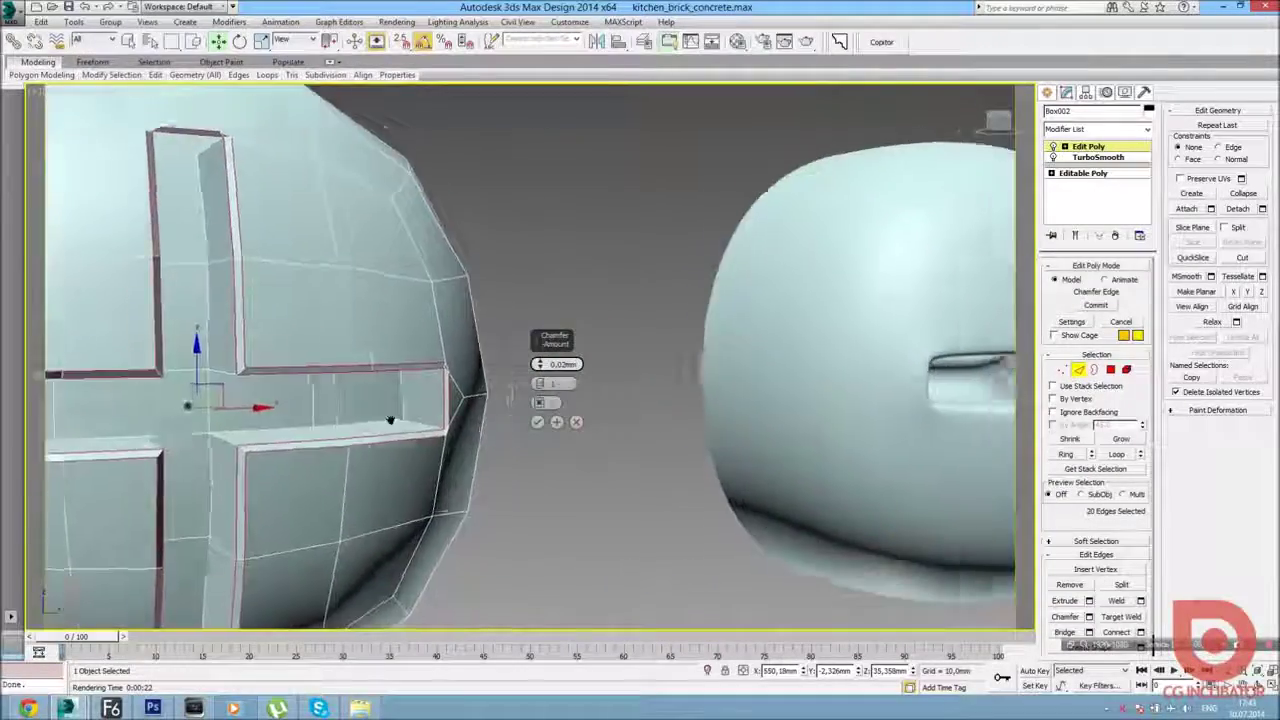
{"action": "scroll", "coordinate": [390, 420], "scroll_direction": "down", "scroll_amount": 5}
{"action": "middle_click_drag", "start_coordinate": [540, 400], "coordinate": [563, 457], "text": "alt"}
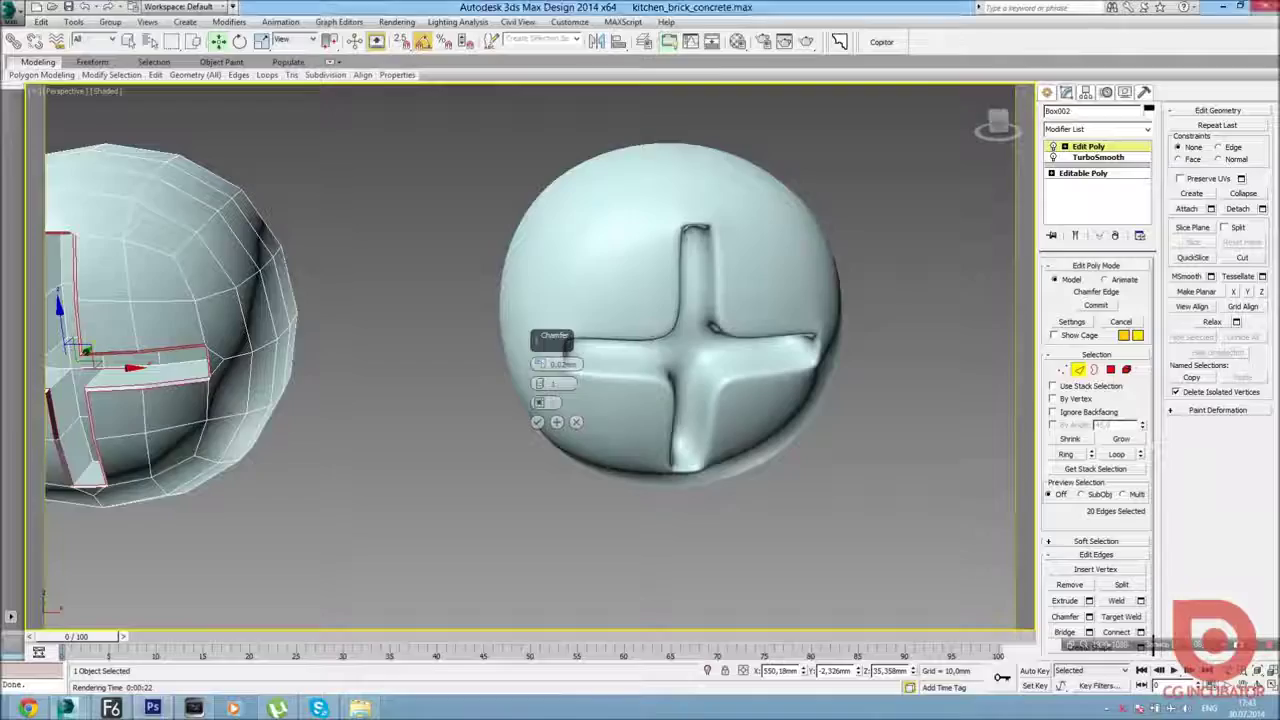
{"action": "middle_click_drag", "start_coordinate": [570, 425], "coordinate": [565, 440], "text": "alt"}
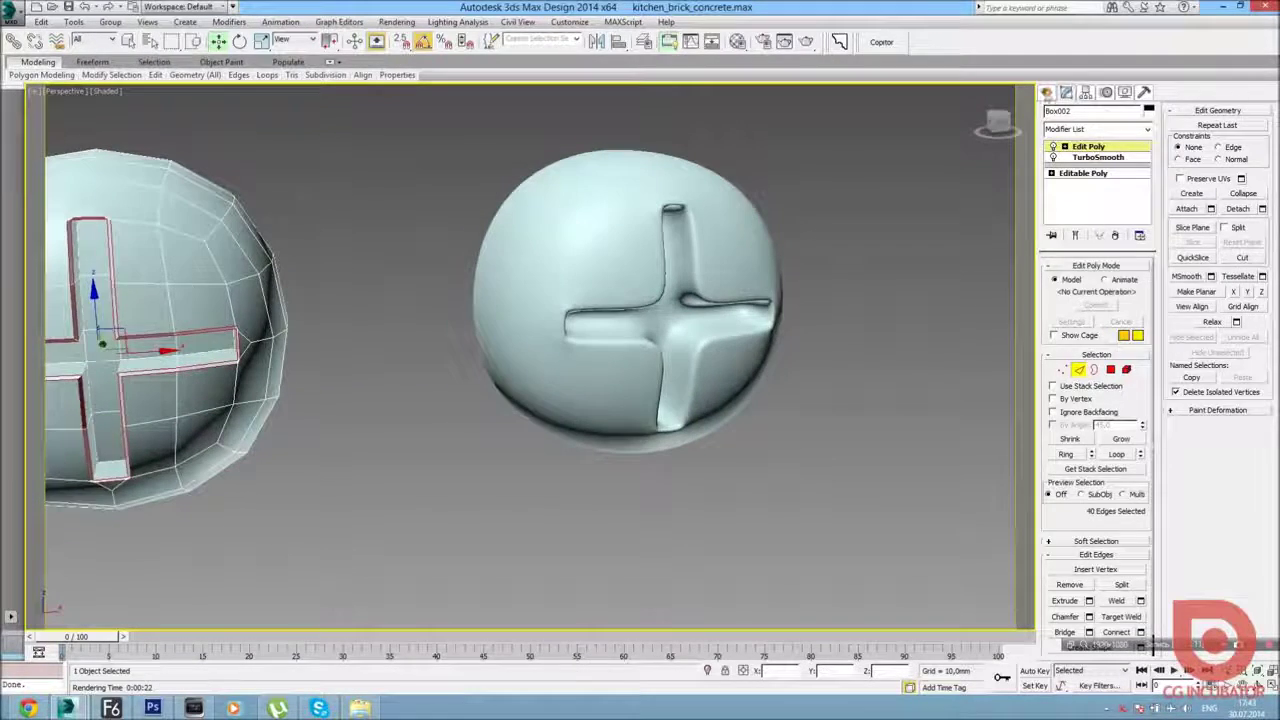
{"action": "scroll", "coordinate": [775, 393], "scroll_direction": "down", "scroll_amount": 5}
{"action": "key", "text": "F4"}
{"action": "middle_click_drag", "start_coordinate": [729, 386], "coordinate": [700, 420], "text": "alt"}
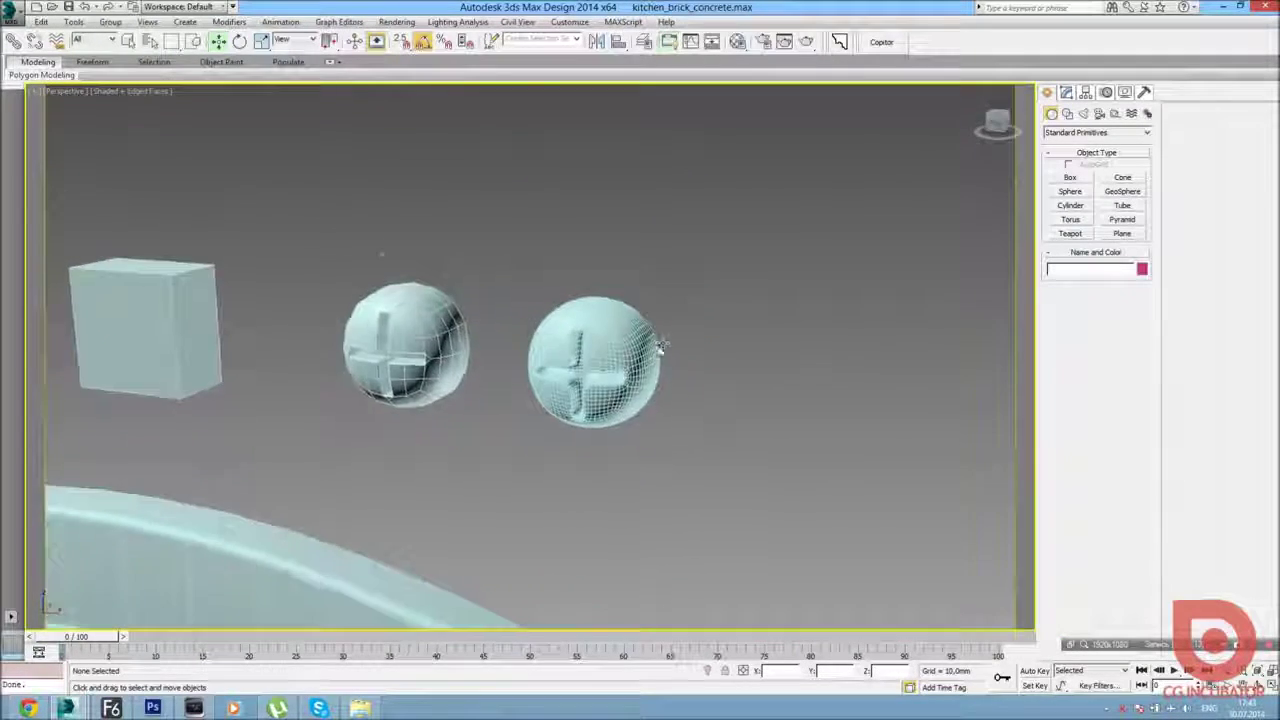
{"action": "scroll", "coordinate": [600, 380], "scroll_direction": "up", "scroll_amount": 5}
{"action": "middle_click_drag", "start_coordinate": [500, 420], "coordinate": [560, 110]}
{"action": "key", "text": "alt+w"}
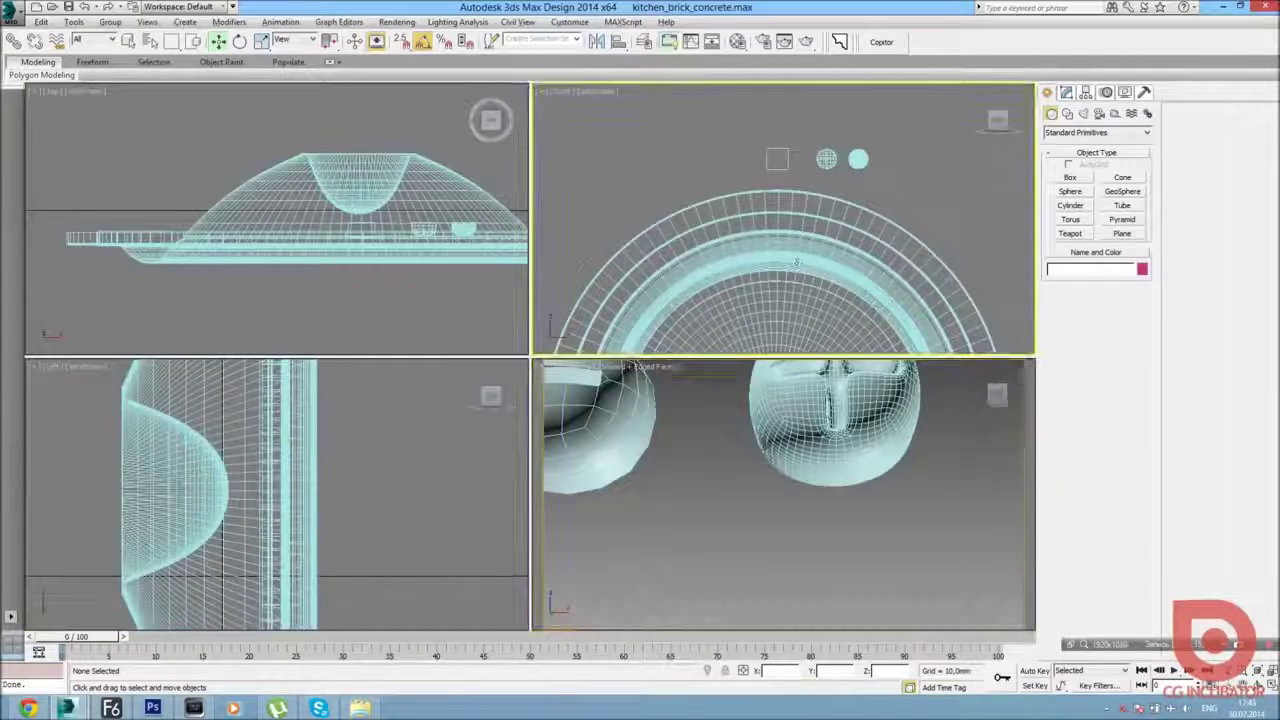
In the maximized Left view, select the screw-head mesh and clone it to the right.
{"action": "left_click", "coordinate": [350, 482]}
{"action": "key", "text": "alt+w"}
{"action": "scroll", "coordinate": [443, 378], "scroll_direction": "down", "scroll_amount": 5}
{"action": "scroll", "coordinate": [463, 300], "scroll_direction": "down", "scroll_amount": 2}
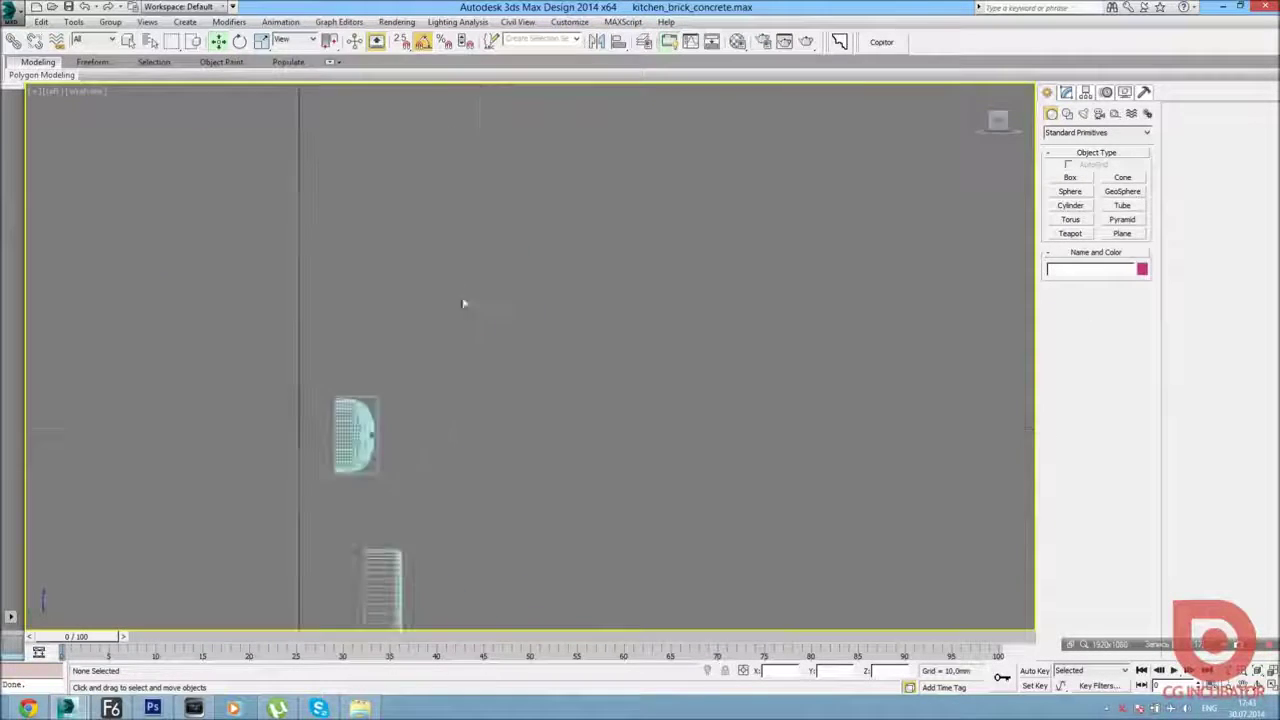
{"action": "scroll", "coordinate": [340, 445], "scroll_direction": "up", "scroll_amount": 4}
{"action": "left_click", "coordinate": [423, 408]}
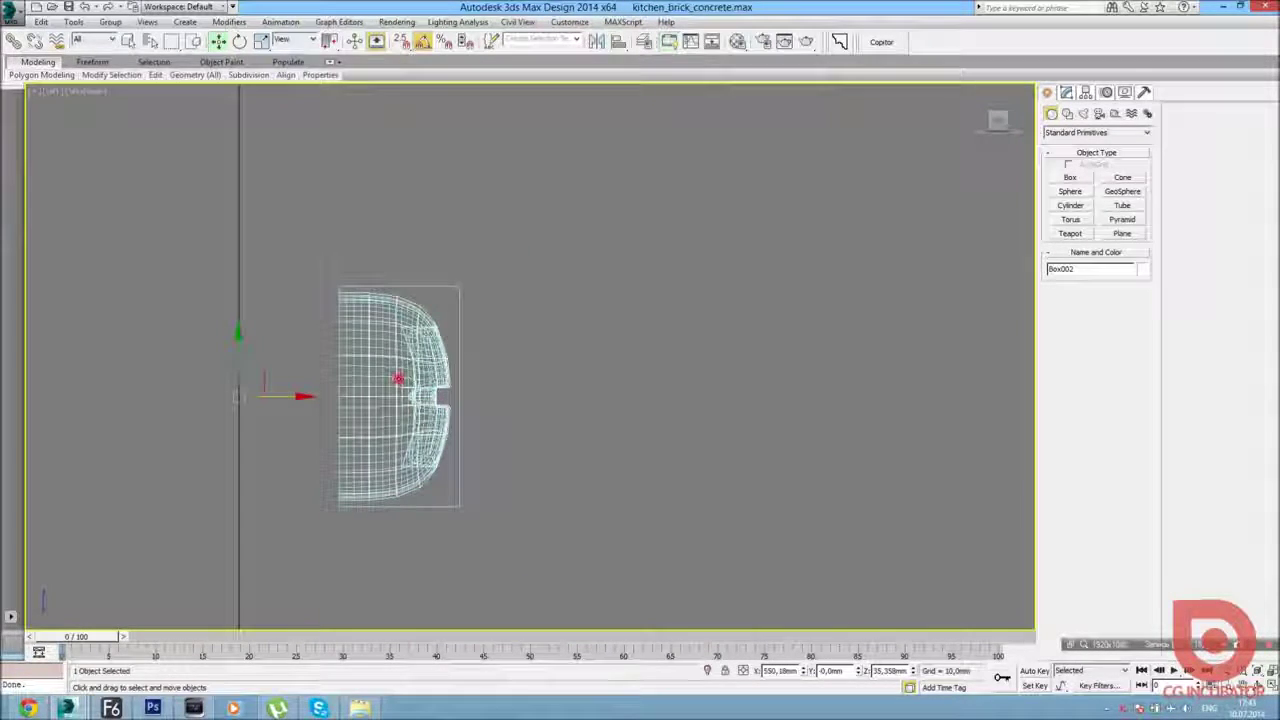
{"action": "left_click_drag", "start_coordinate": [300, 396], "coordinate": [604, 273], "text": "shift"}
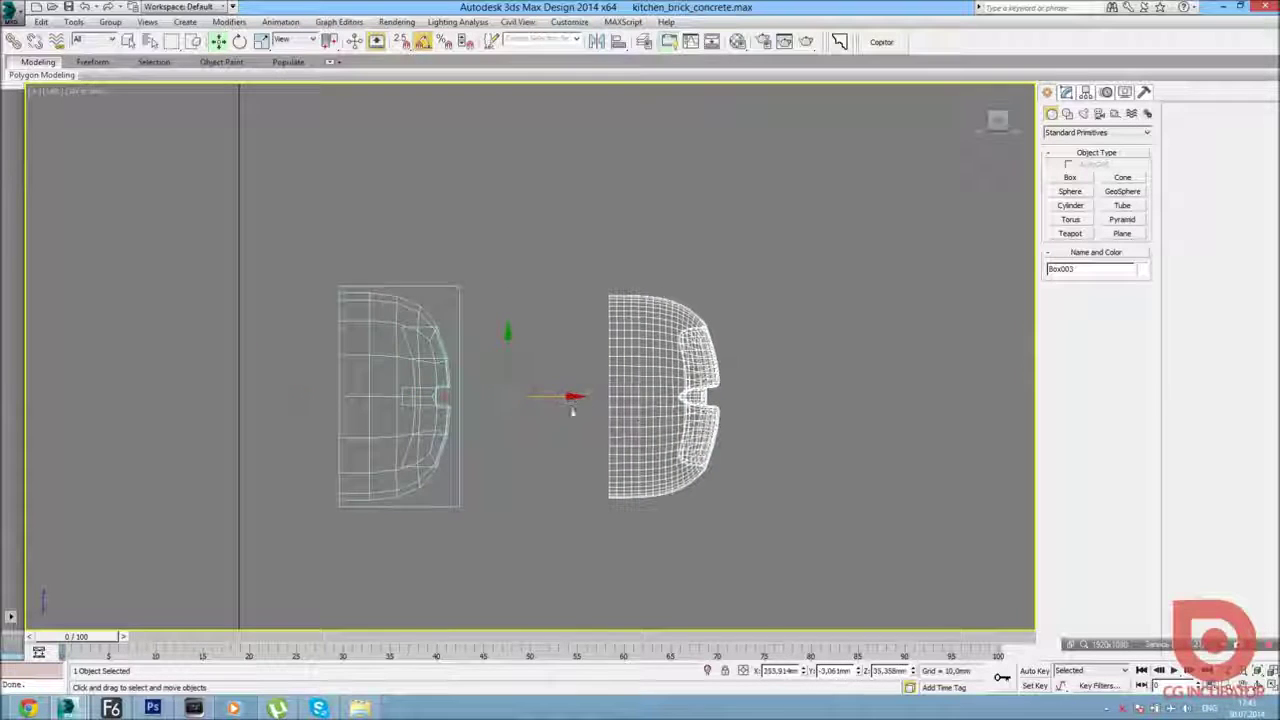
Add an FFD 3x3x3 to the clone and scale its control points into a half-dome.
{"action": "left_click", "coordinate": [1066, 92]}
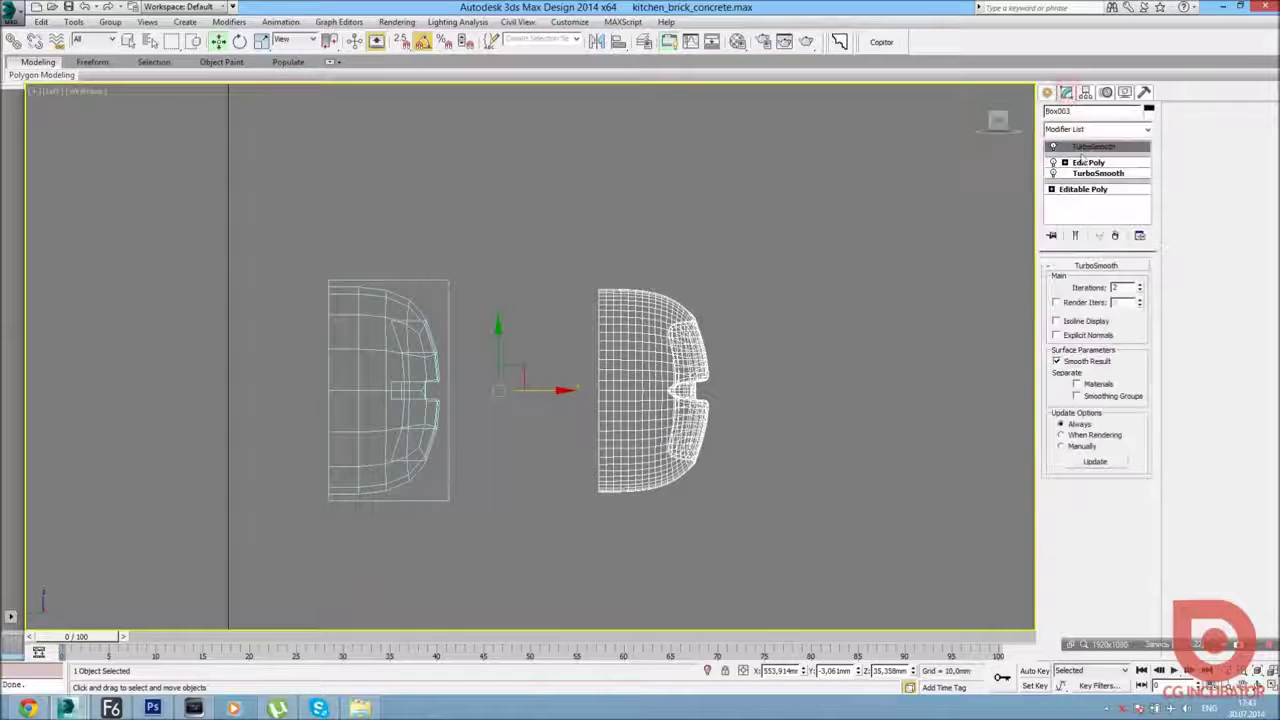
{"action": "left_click", "coordinate": [1089, 130]}
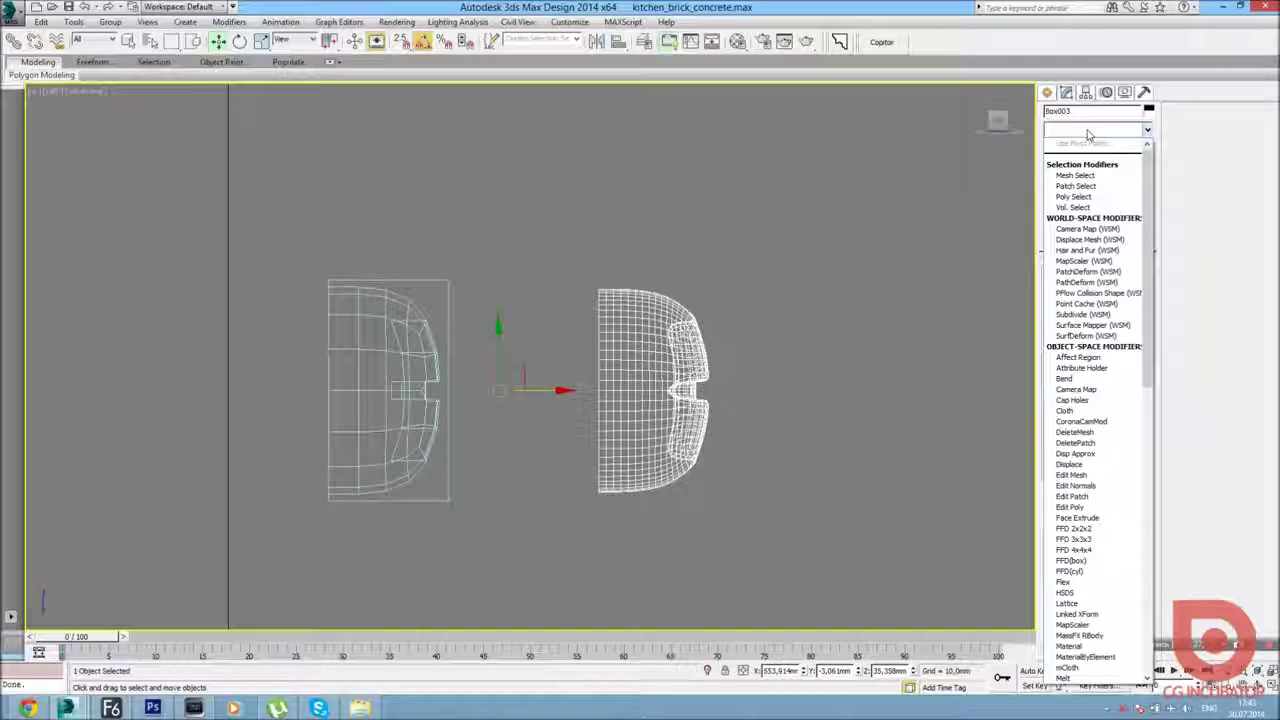
{"action": "scroll", "coordinate": [1092, 150], "scroll_direction": "down", "scroll_amount": 4}
{"action": "scroll", "coordinate": [1092, 150], "scroll_direction": "down", "scroll_amount": 8}
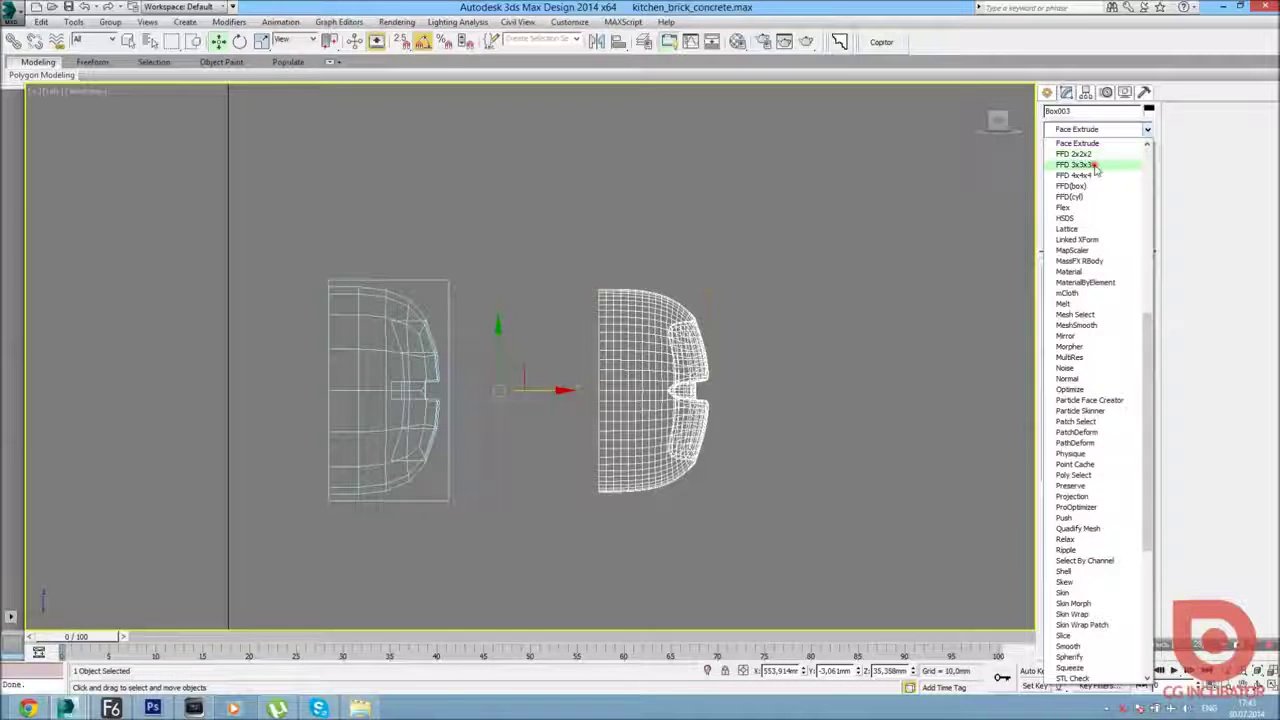
{"action": "left_click", "coordinate": [1095, 166]}
{"action": "left_click", "coordinate": [1065, 146]}
{"action": "left_click", "coordinate": [1100, 157]}
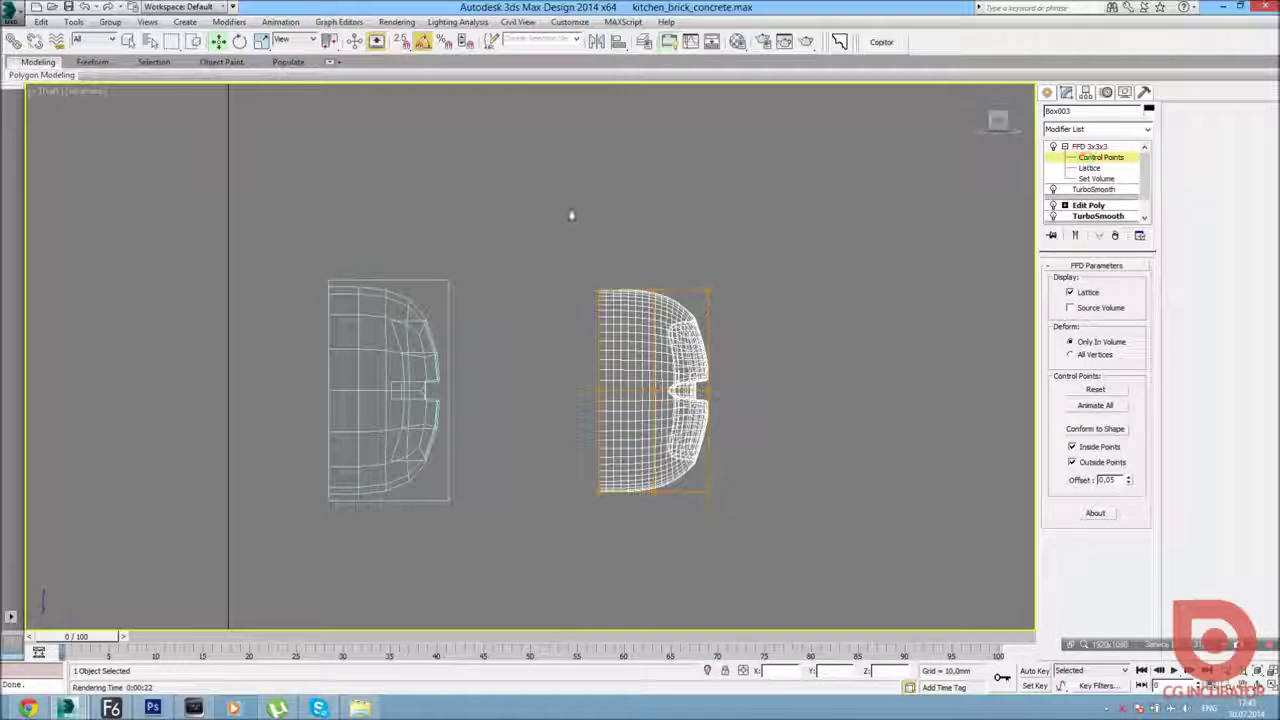
{"action": "key", "text": "r"}
{"action": "left_click_drag", "start_coordinate": [612, 372], "coordinate": [652, 262]}
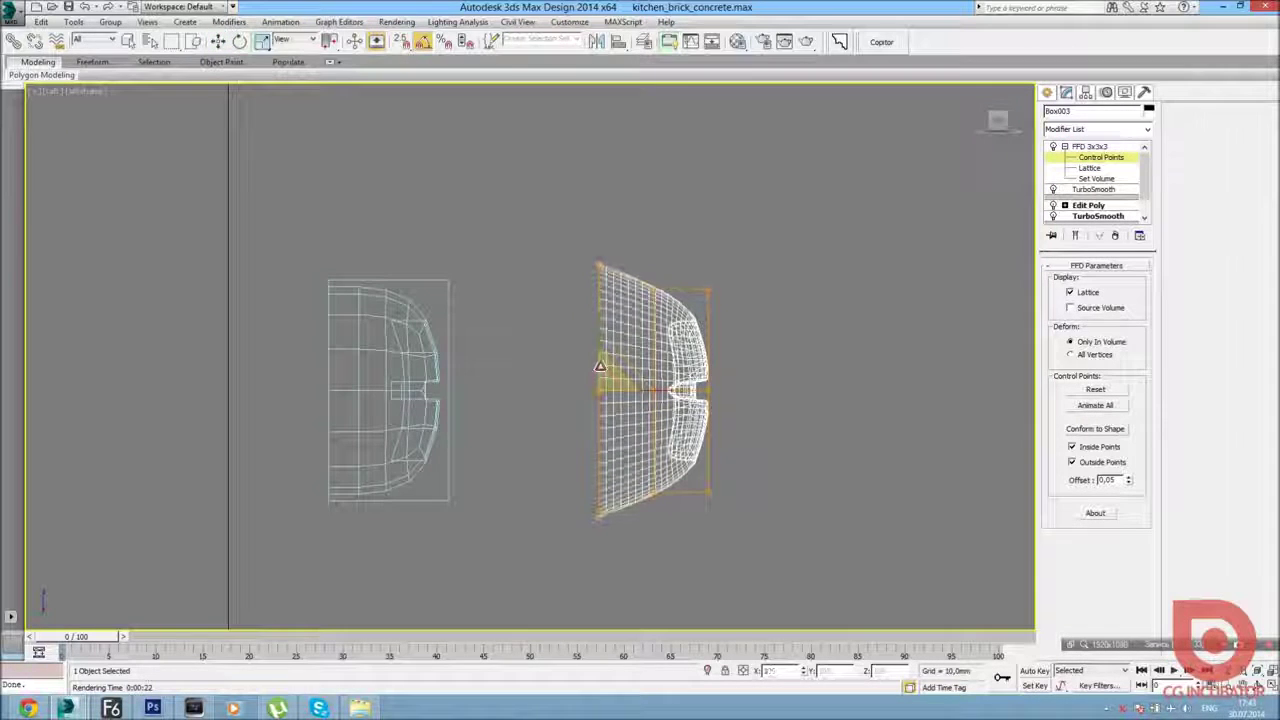
{"action": "left_click_drag", "start_coordinate": [663, 401], "coordinate": [655, 374]}
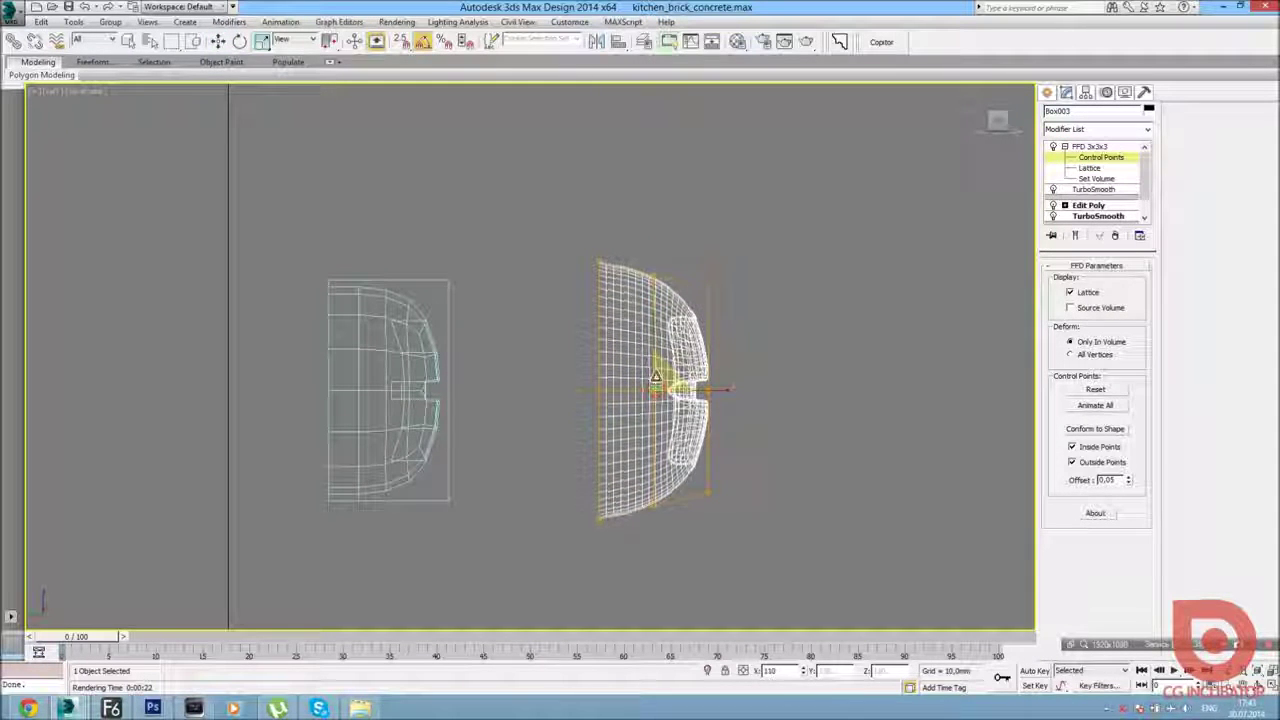
{"action": "left_click_drag", "start_coordinate": [598, 381], "coordinate": [598, 376]}
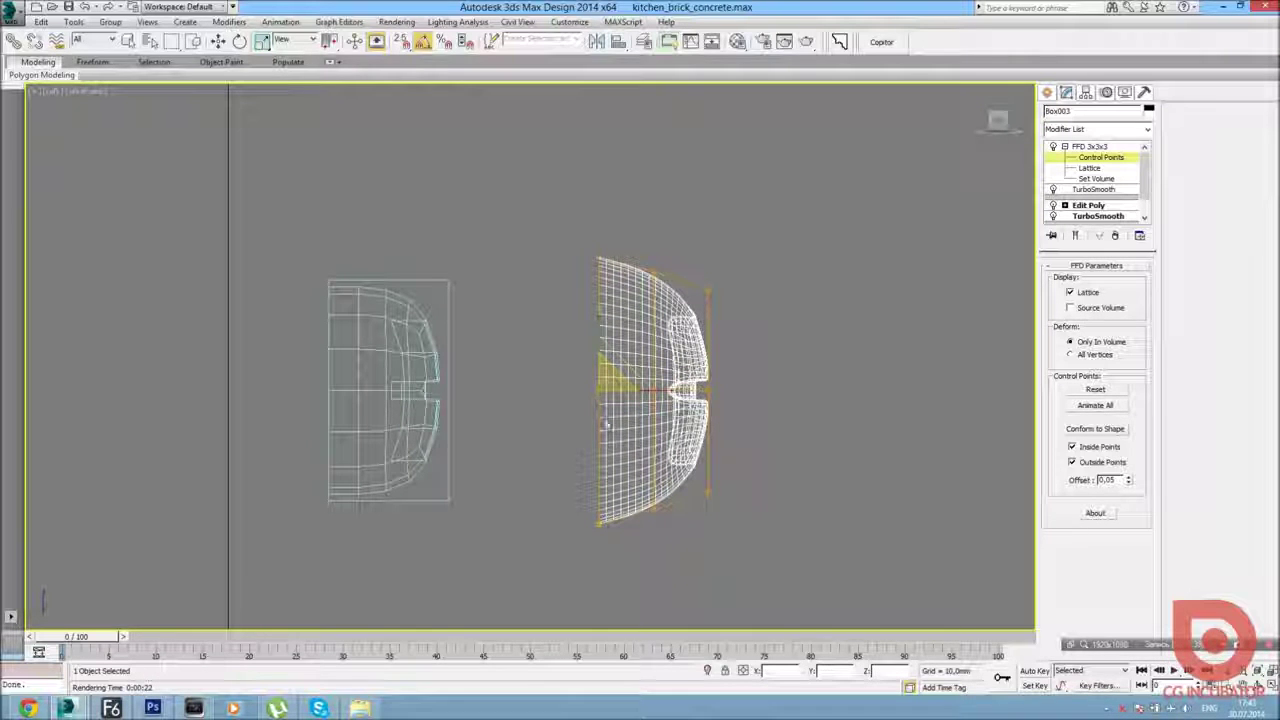
Collapse the half-dome to an Editable Poly and select its open rim edge loop.
{"action": "key", "text": "alt+w"}
{"action": "middle_click", "coordinate": [740, 558]}
{"action": "key", "text": "alt+w"}
{"action": "middle_click_drag", "start_coordinate": [740, 556], "coordinate": [690, 460], "text": "alt"}
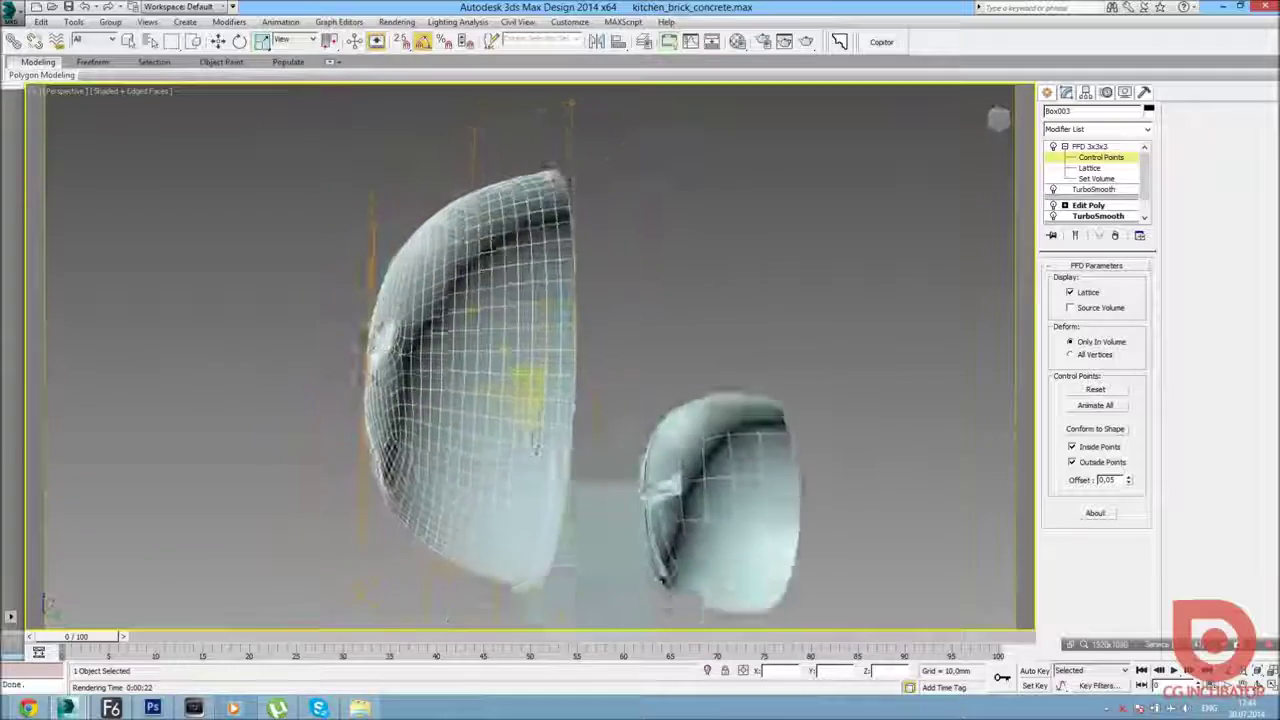
{"action": "middle_click_drag", "start_coordinate": [535, 447], "coordinate": [400, 450], "text": "alt"}
{"action": "right_click", "coordinate": [522, 255]}
{"action": "mouse_move", "coordinate": [552, 381]}
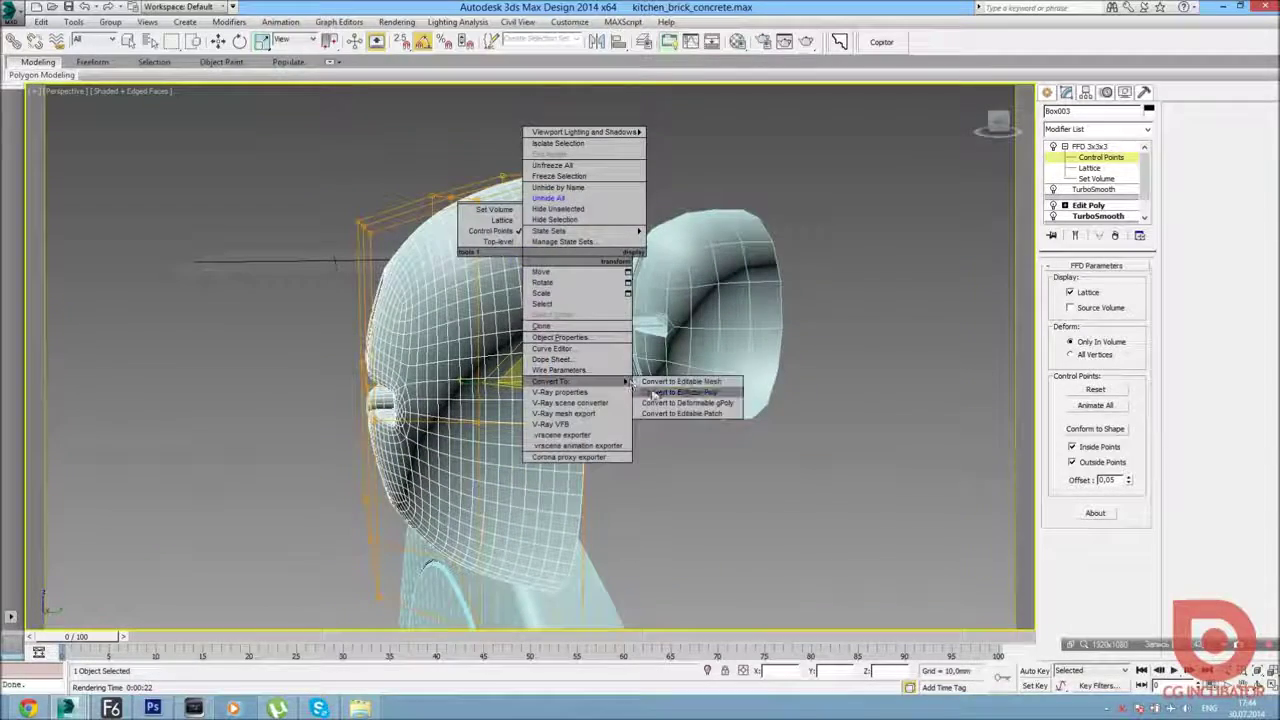
{"action": "left_click", "coordinate": [652, 394]}
{"action": "middle_click_drag", "start_coordinate": [655, 395], "coordinate": [695, 403], "text": "alt"}
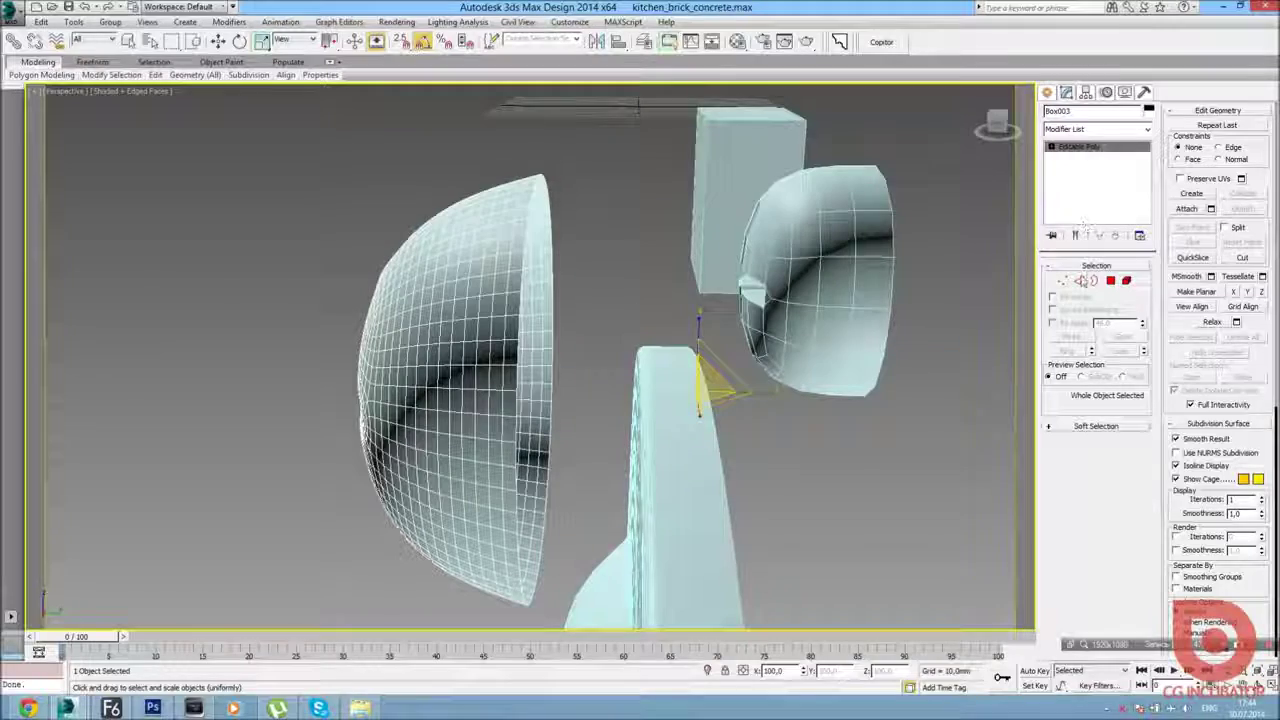
{"action": "key", "text": "2"}
{"action": "double_click", "coordinate": [540, 268]}
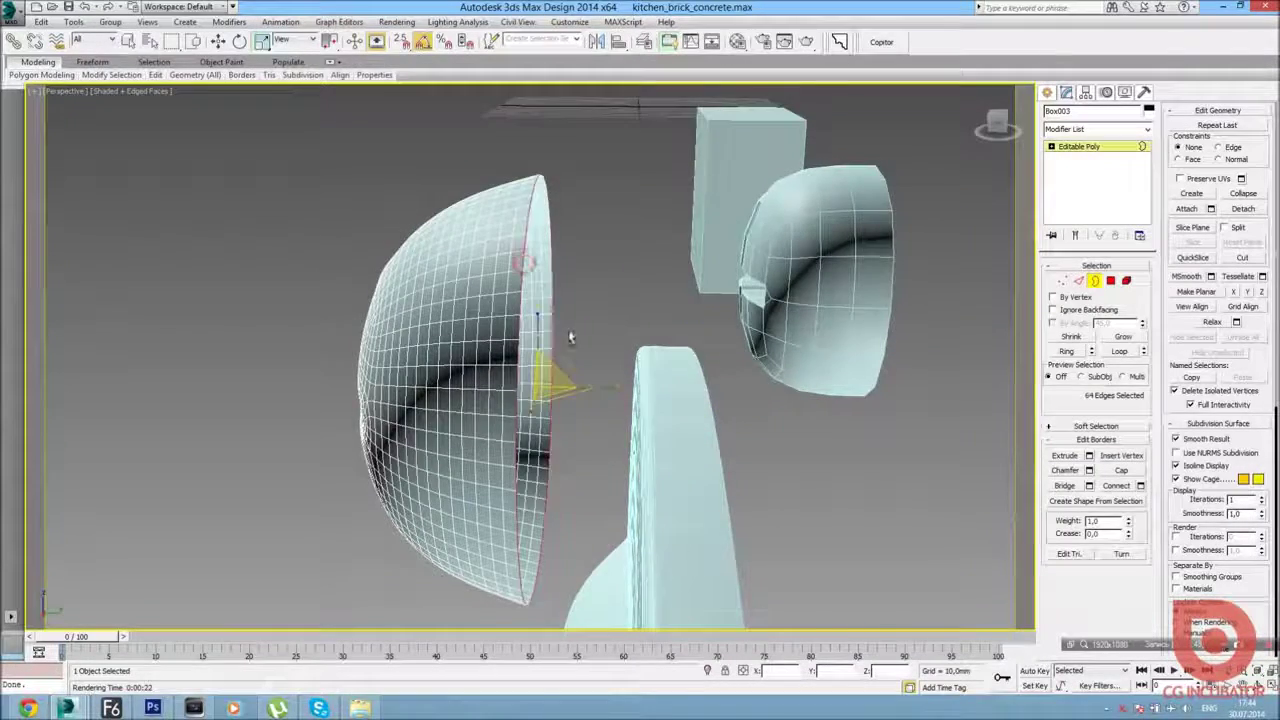
Shift-scale the selected rim inward to 90%, adding an inset ring of faces.
{"action": "middle_click_drag", "start_coordinate": [563, 337], "coordinate": [720, 377], "text": "alt"}
{"action": "key", "text": "e"}
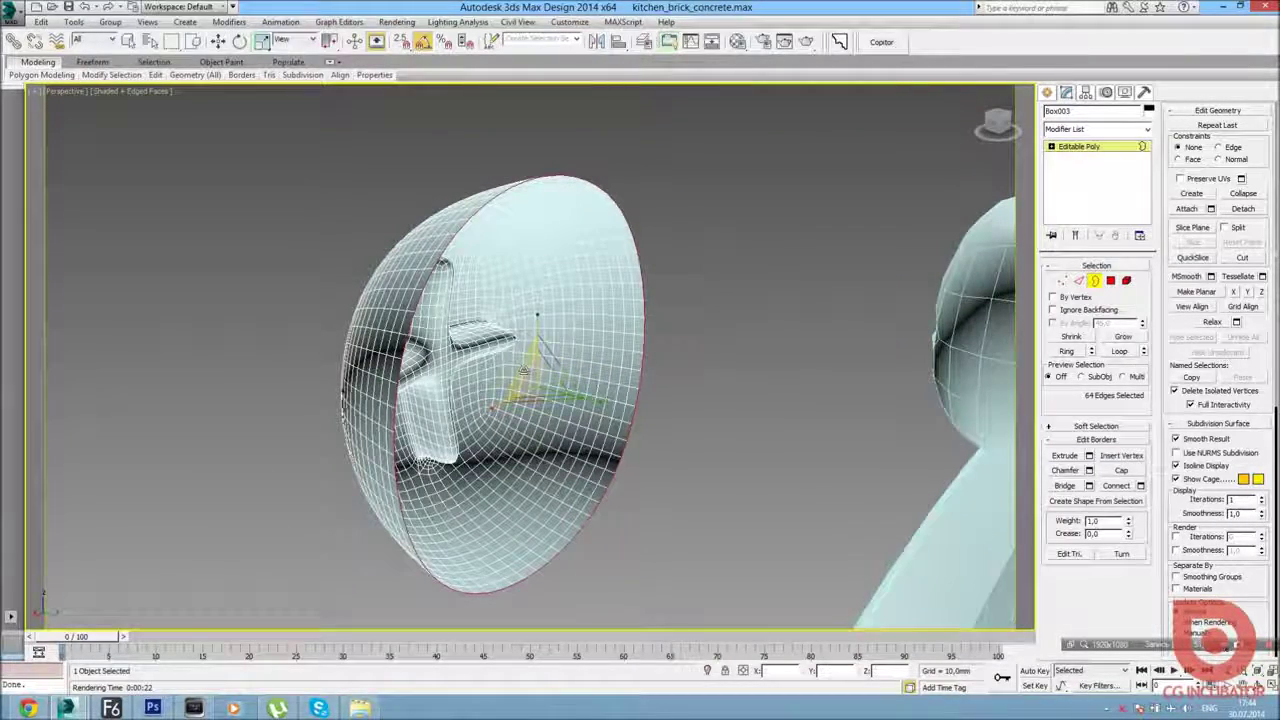
{"action": "left_click_drag", "start_coordinate": [522, 370], "coordinate": [524, 372], "text": "shift"}
{"action": "key", "text": "w"}
{"action": "middle_click_drag", "start_coordinate": [527, 383], "coordinate": [618, 405], "text": "alt"}
Chamfer the hemisphere's rim edge loops by 0.02mm.
{"action": "left_click", "coordinate": [1077, 283]}
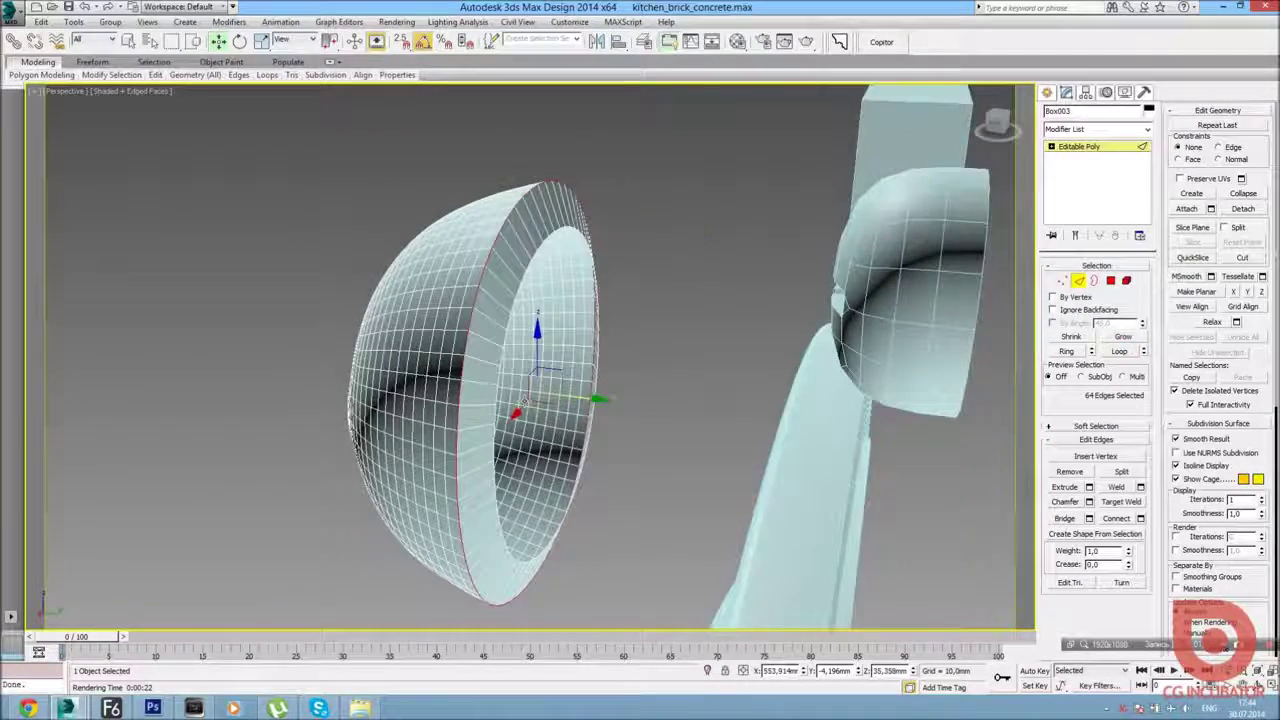
{"action": "right_click", "coordinate": [697, 241]}
{"action": "left_click", "coordinate": [623, 320]}
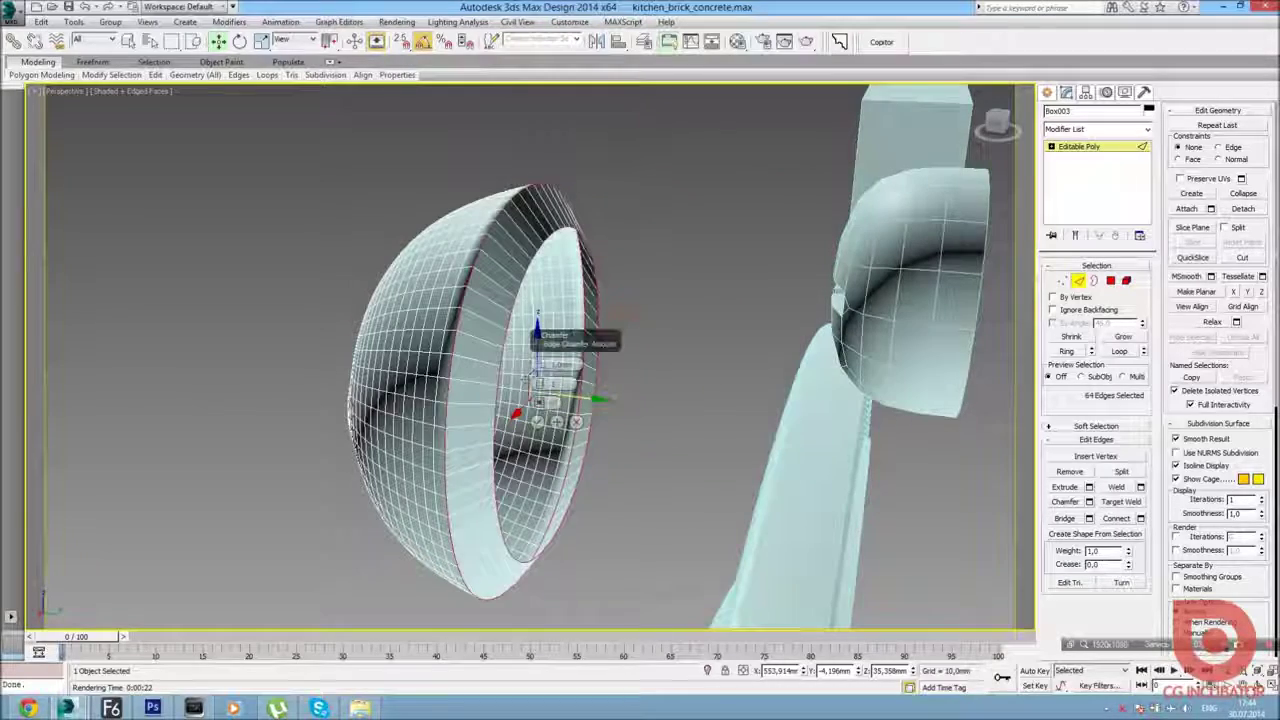
{"action": "left_click_drag", "start_coordinate": [538, 363], "coordinate": [538, 377]}
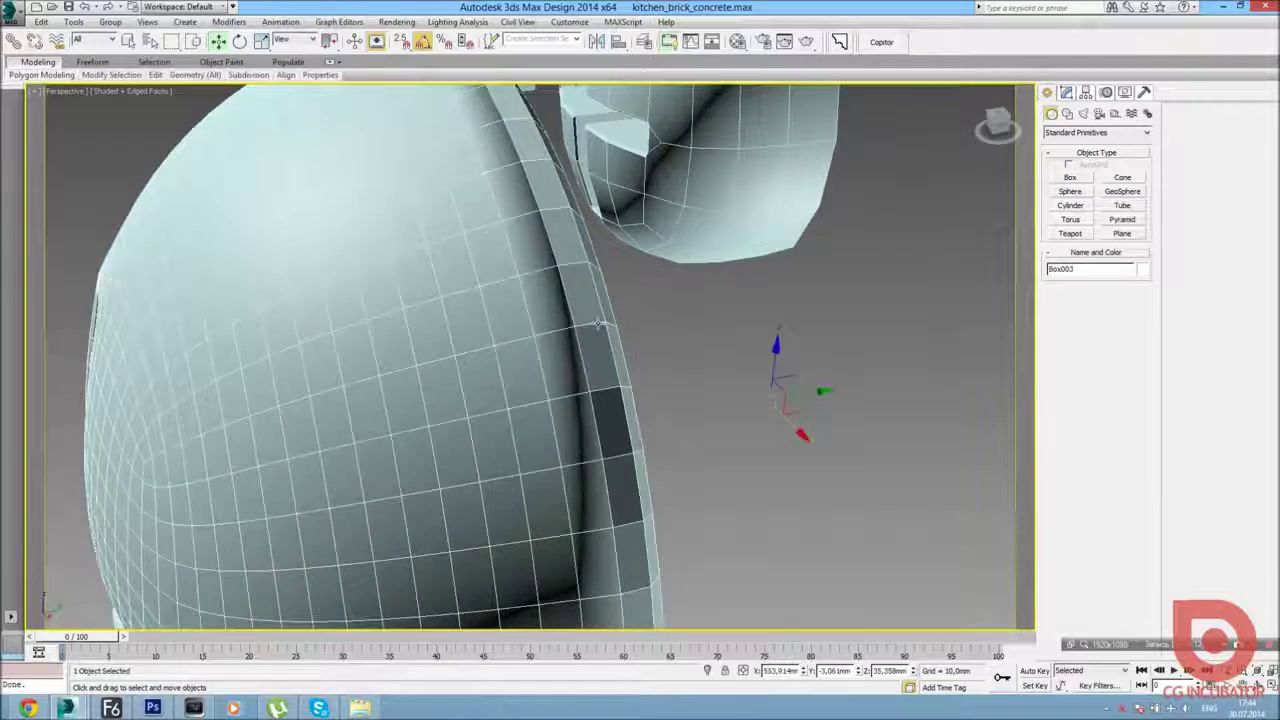
{"action": "left_click", "coordinate": [1066, 92]}
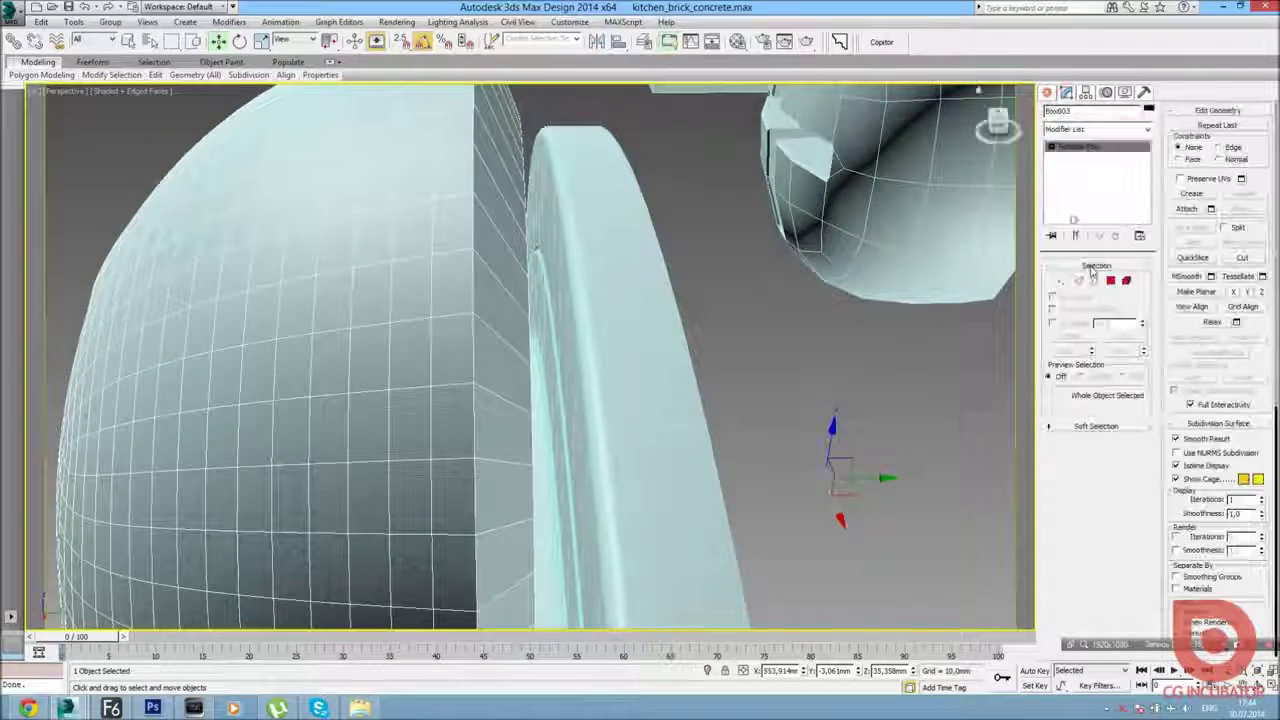
{"action": "left_click", "coordinate": [1086, 280]}
{"action": "right_click", "coordinate": [624, 212]}
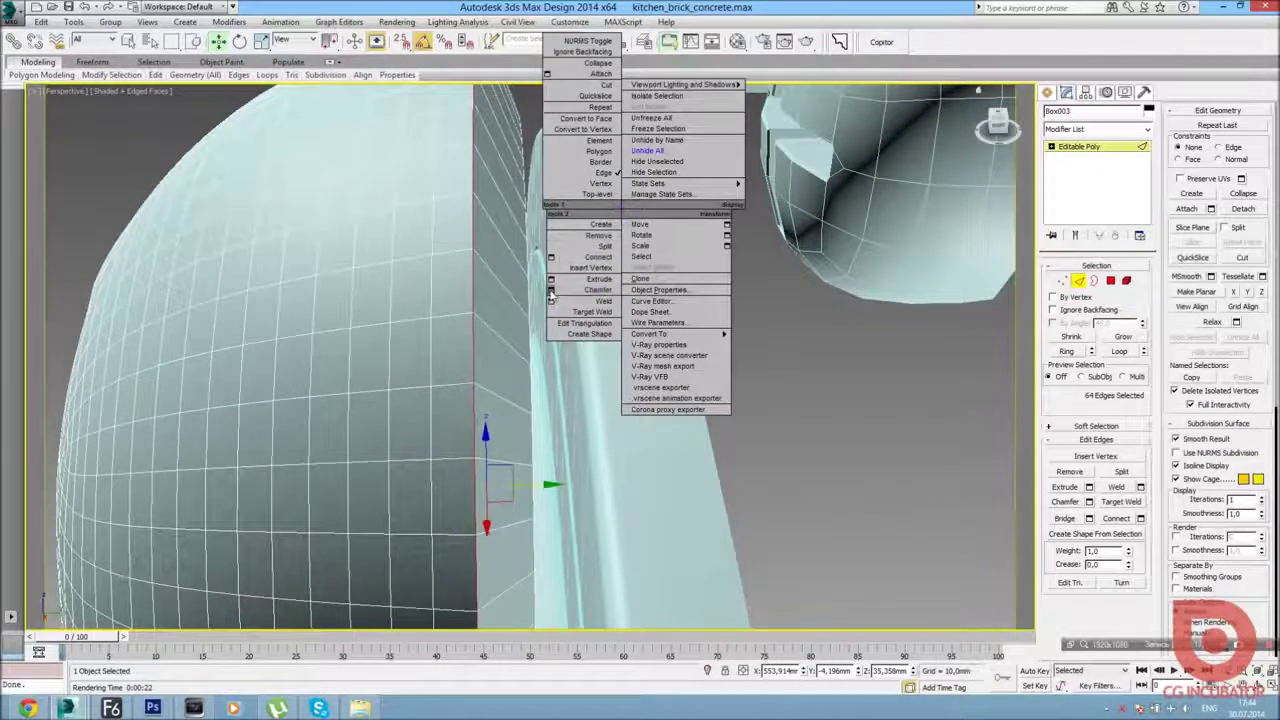
{"action": "left_click", "coordinate": [550, 290]}
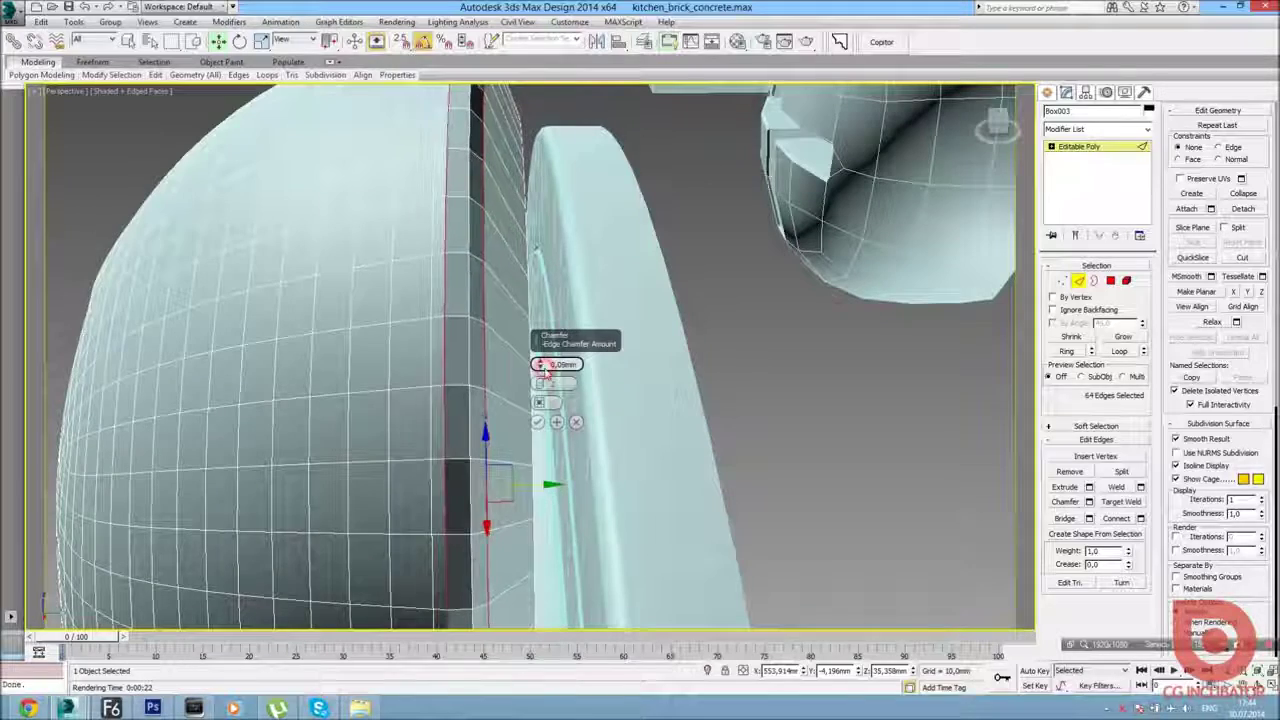
{"action": "left_click", "coordinate": [537, 421]}
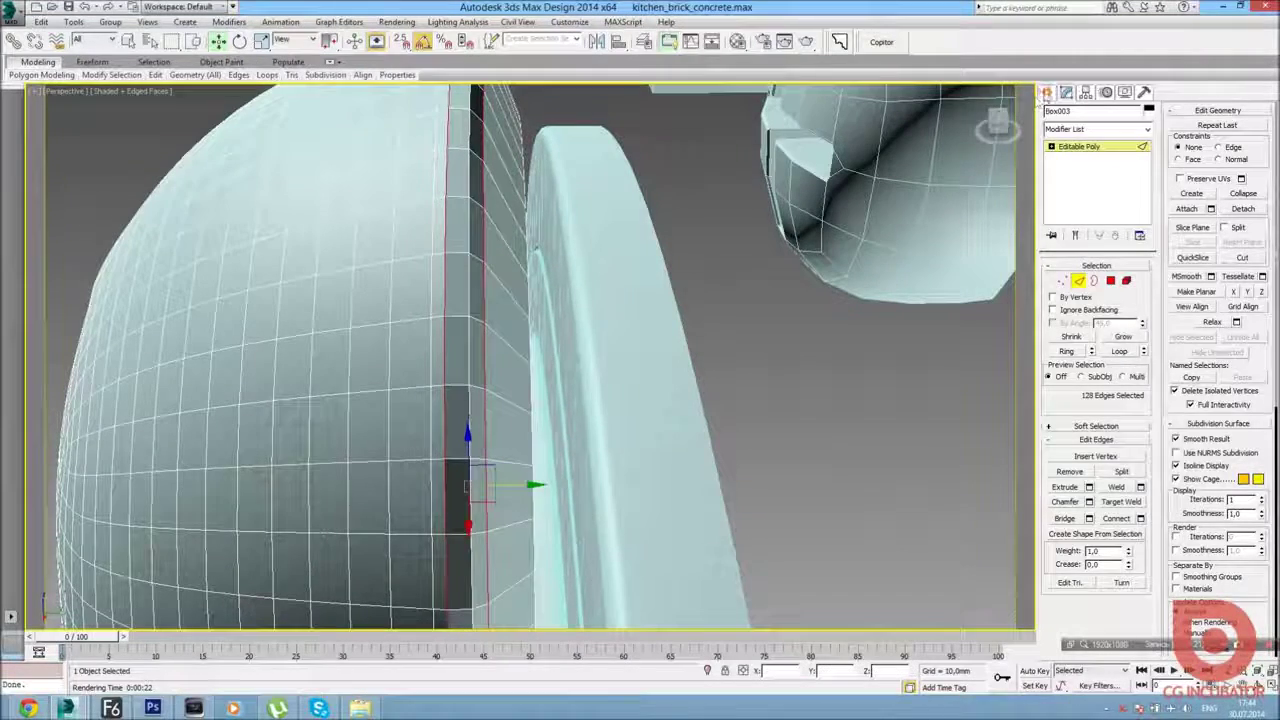
Leave edge editing and select the whole screw head object.
{"action": "left_click", "coordinate": [1047, 92]}
{"action": "middle_click_drag", "start_coordinate": [606, 404], "coordinate": [560, 380], "text": "alt"}
{"action": "left_click", "coordinate": [466, 366]}
{"action": "scroll", "coordinate": [480, 370], "scroll_direction": "down", "scroll_amount": 5}
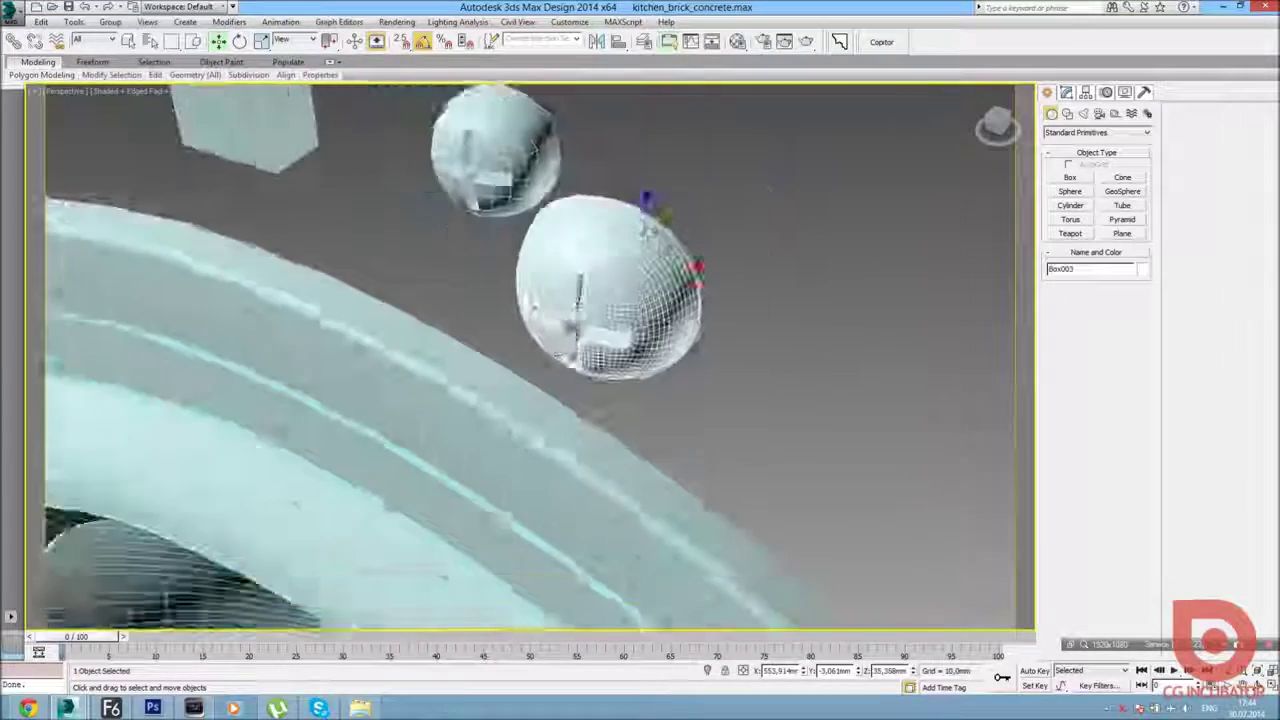
In the Front view, move the screw head up onto the mounting ring's top rim.
{"action": "scroll", "coordinate": [603, 282], "scroll_direction": "down", "scroll_amount": 5}
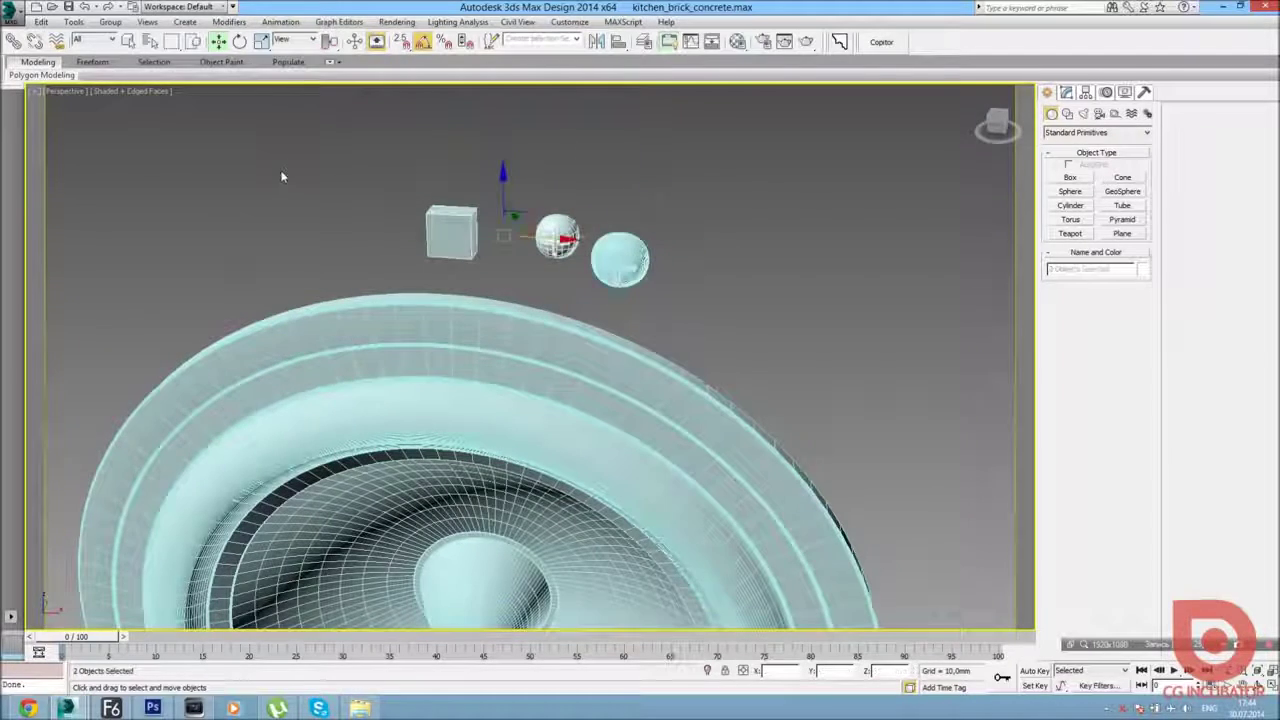
{"action": "key", "text": "alt+w"}
{"action": "right_click", "coordinate": [252, 207]}
{"action": "key", "text": "alt+w"}
{"action": "left_click_drag", "start_coordinate": [724, 360], "coordinate": [686, 318]}
Frame the screw head in Perspective and scale it down to 60%.
{"action": "key", "text": "p"}
{"action": "middle_click_drag", "start_coordinate": [686, 316], "coordinate": [543, 394], "text": "alt"}
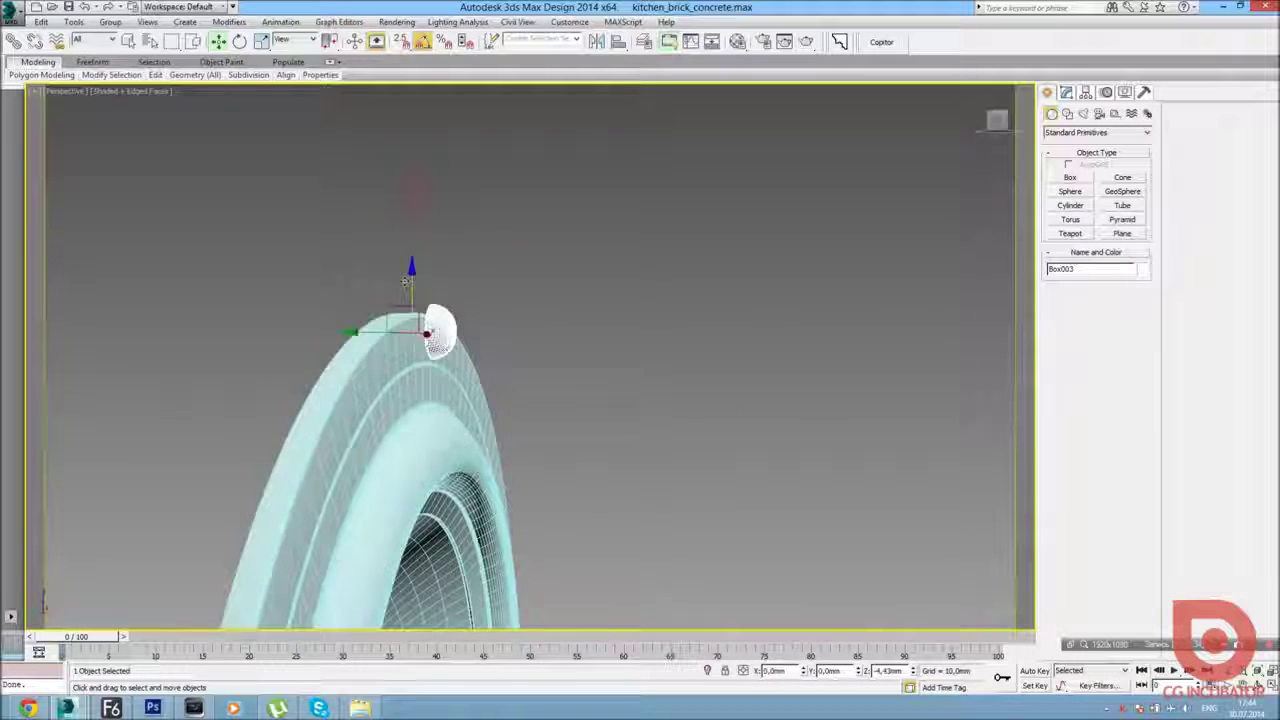
{"action": "key", "text": "z"}
{"action": "middle_click_drag", "start_coordinate": [508, 365], "coordinate": [440, 240], "text": "alt"}
{"action": "scroll", "coordinate": [458, 258], "scroll_direction": "down", "scroll_amount": 2}
{"action": "key", "text": "r"}
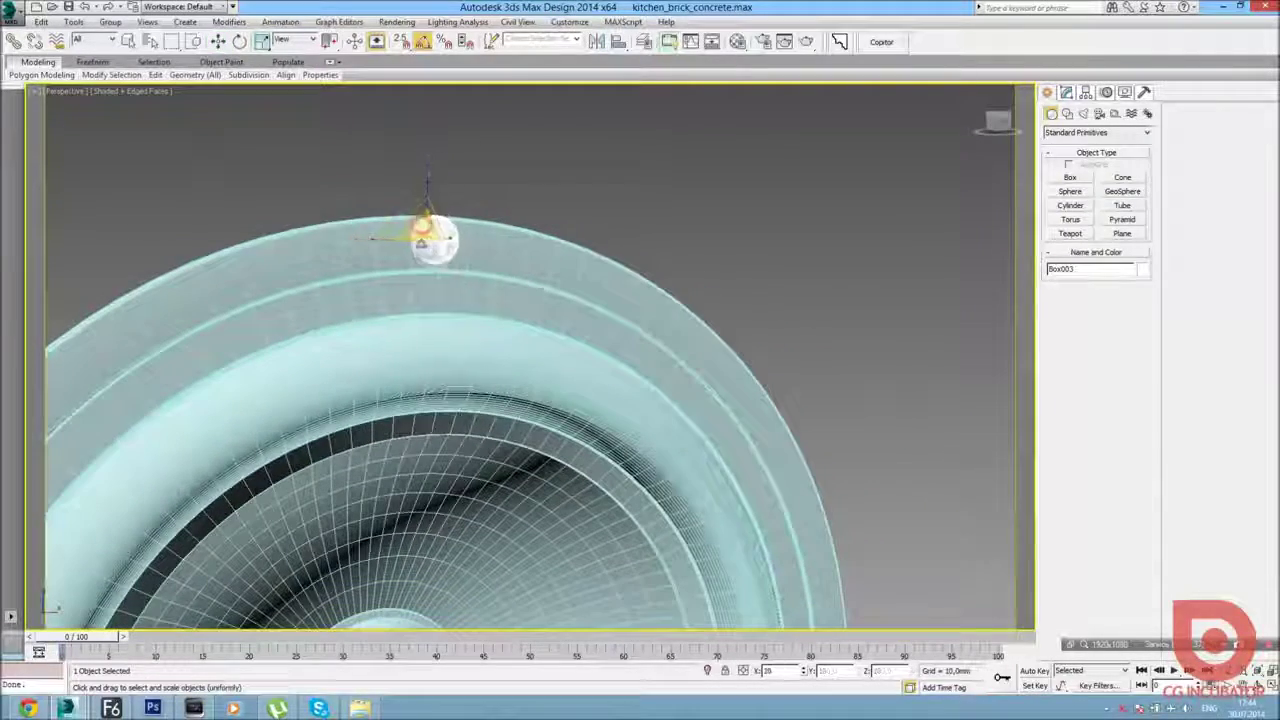
{"action": "left_click_drag", "start_coordinate": [433, 240], "coordinate": [435, 241]}
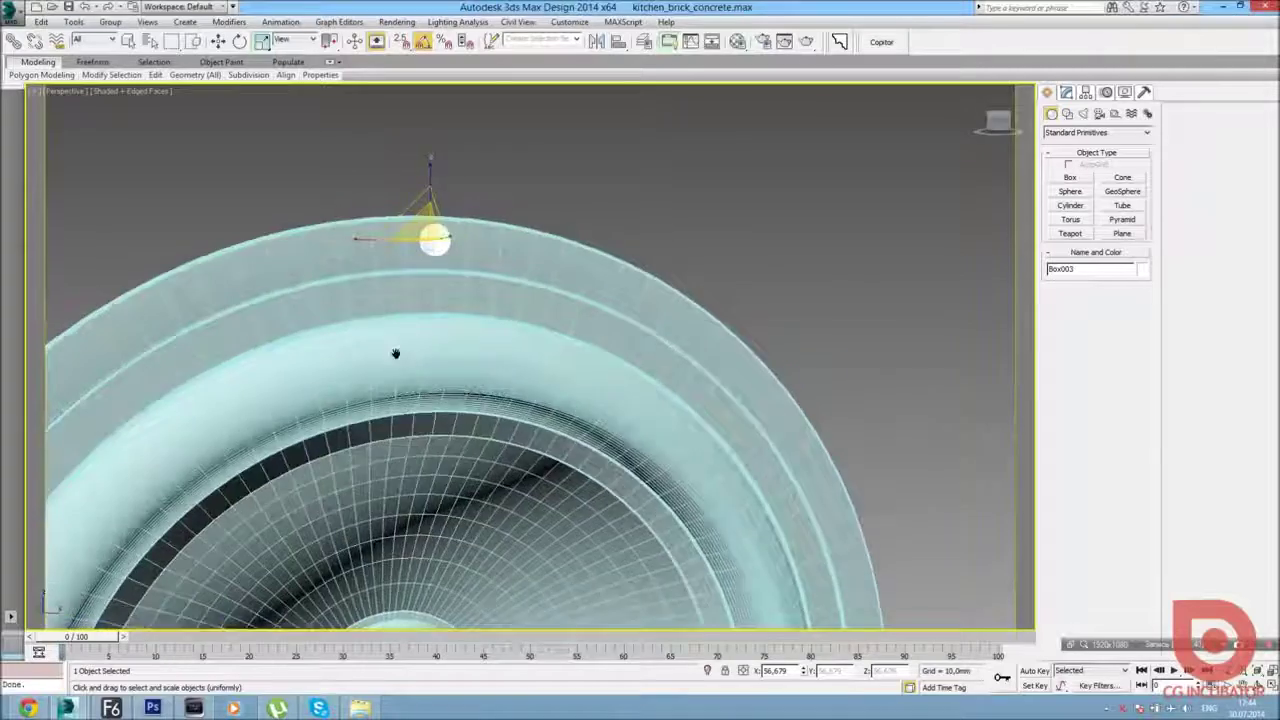
In the Front view, Shift-move a copy of the screw head along the rim.
{"action": "key", "text": "alt+w"}
{"action": "middle_click_drag", "start_coordinate": [651, 292], "coordinate": [490, 206]}
{"action": "key", "text": "alt+w"}
{"action": "scroll", "coordinate": [640, 400], "scroll_direction": "up", "scroll_amount": 2}
{"action": "middle_click_drag", "start_coordinate": [640, 360], "coordinate": [636, 400]}
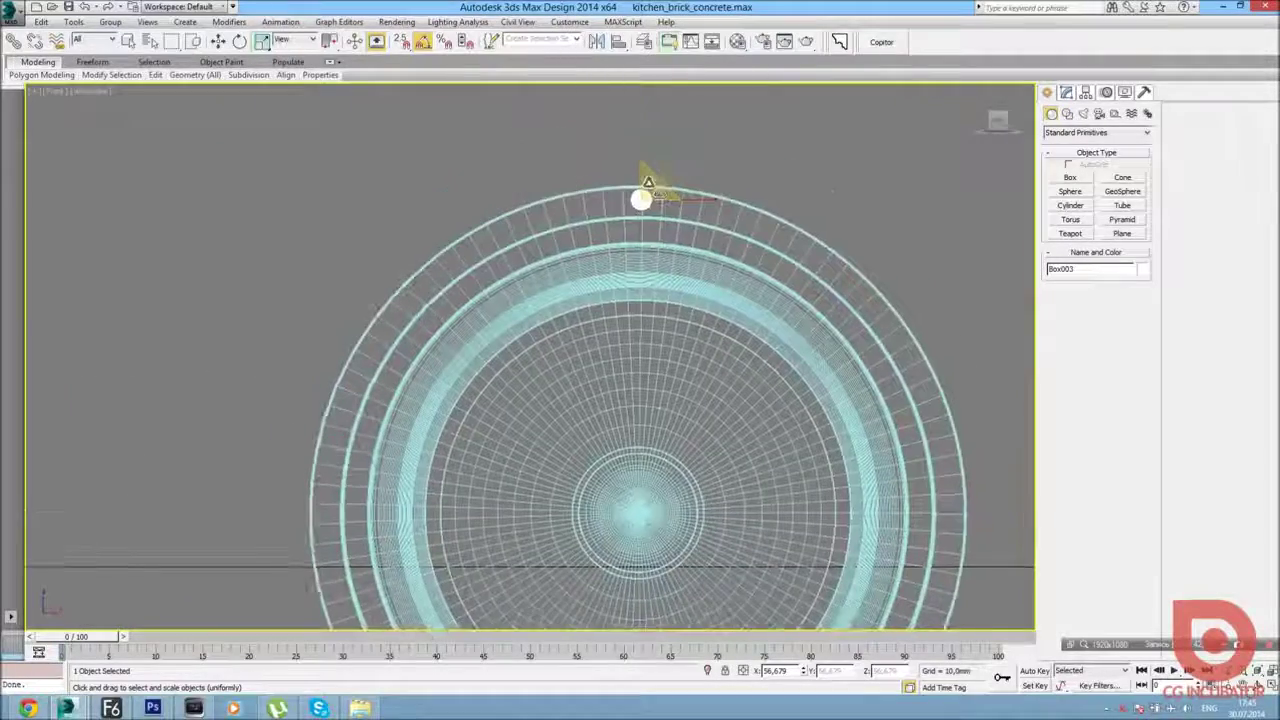
{"action": "key", "text": "w"}
{"action": "mouse_move", "coordinate": [640, 200]}
{"action": "left_mouse_down"}
{"action": "mouse_move", "coordinate": [460, 255]}
{"action": "mouse_move", "coordinate": [484, 233]}
{"action": "mouse_move", "coordinate": [862, 262]}
{"action": "left_mouse_up"}
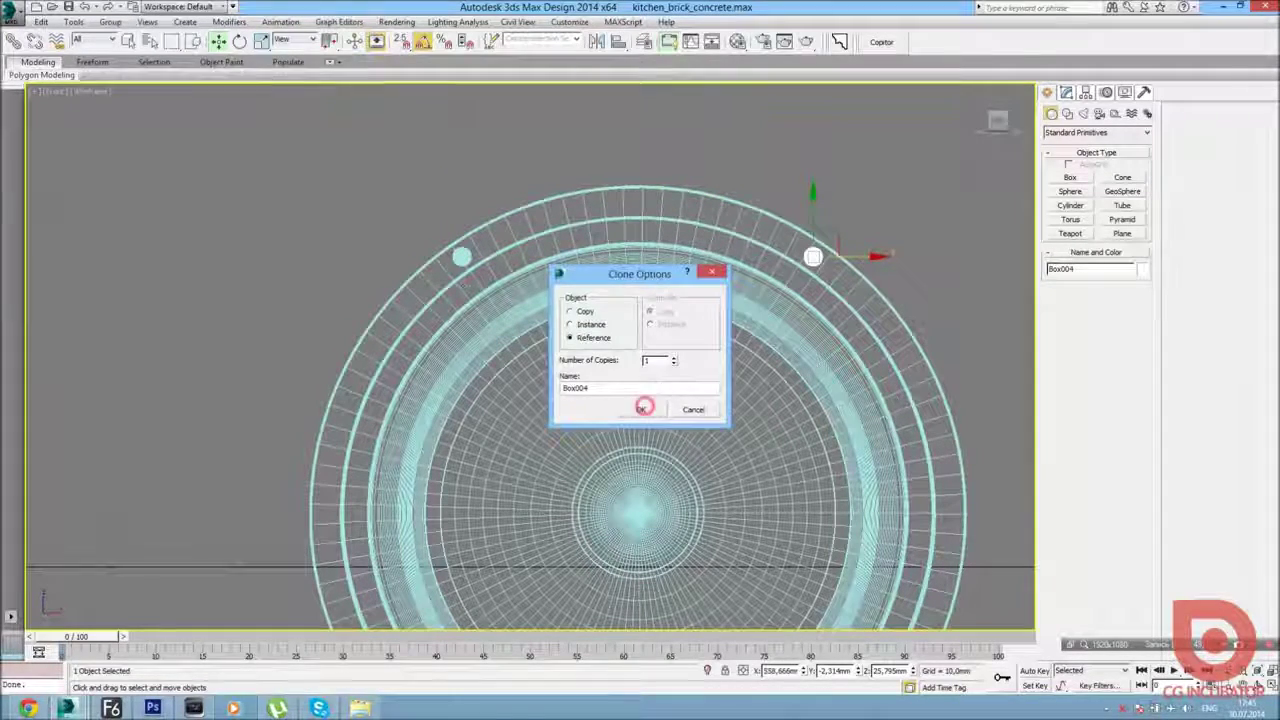
Confirm the copy as a Reference clone and check its placement in Perspective and side views.
{"action": "left_click", "coordinate": [643, 408]}
{"action": "key", "text": "alt+w"}
{"action": "key", "text": "alt+w"}
{"action": "middle_click_drag", "start_coordinate": [530, 380], "coordinate": [610, 362], "text": "alt"}
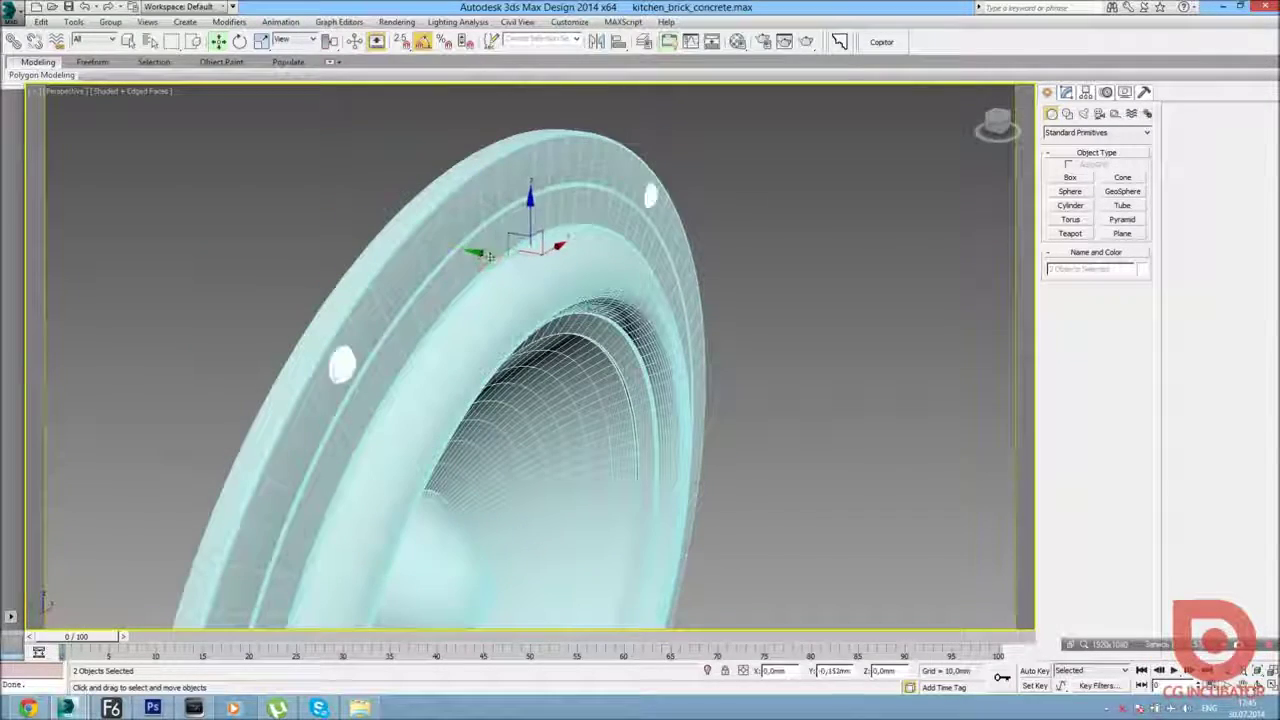
{"action": "key", "text": "alt+w"}
{"action": "right_click", "coordinate": [306, 514]}
{"action": "key", "text": "alt+w"}
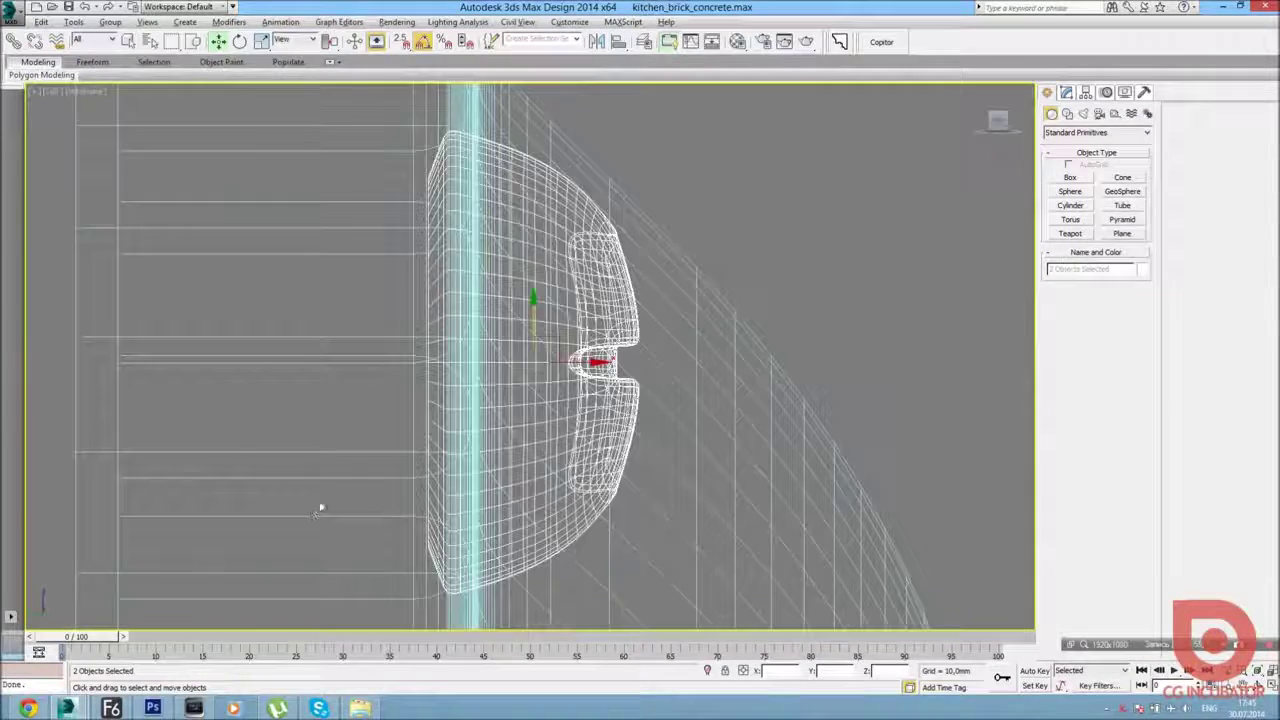
{"action": "scroll", "coordinate": [562, 349], "scroll_direction": "up", "scroll_amount": 2}
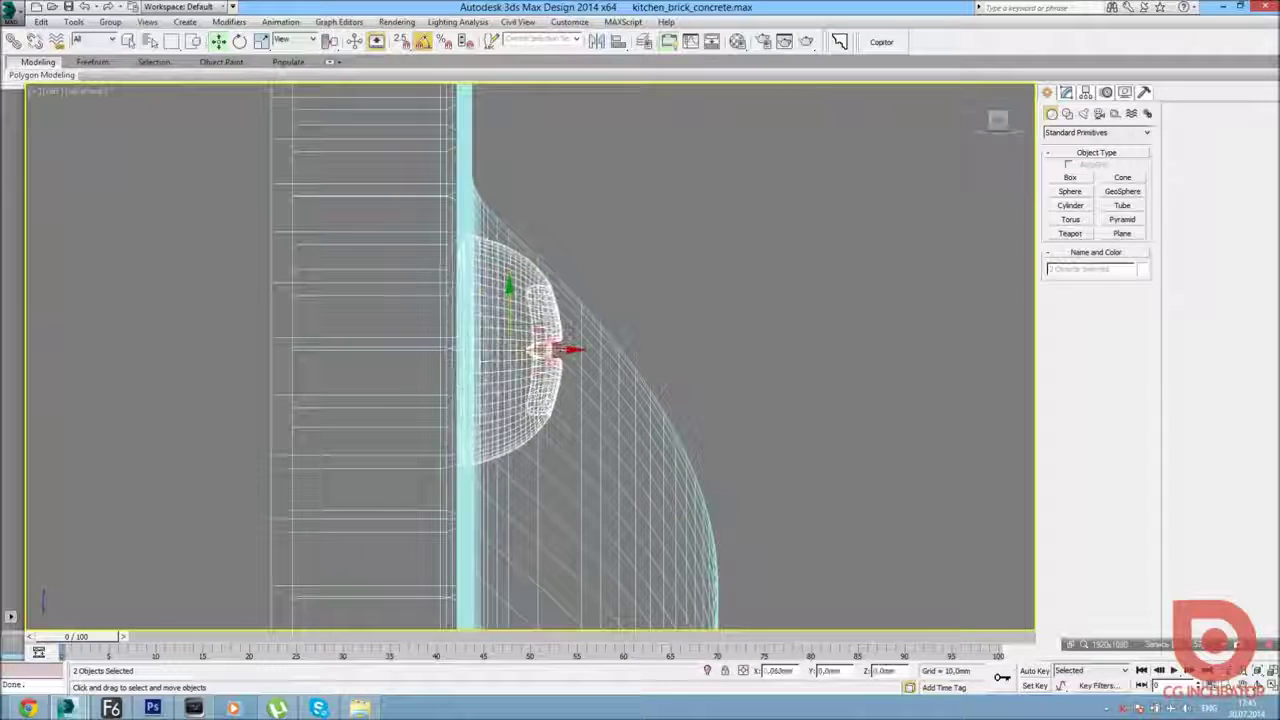
Nudge the two top screw heads slightly onto the ring's rim in Perspective.
{"action": "key", "text": "alt+w"}
{"action": "right_click", "coordinate": [771, 500]}
{"action": "key", "text": "alt+w"}
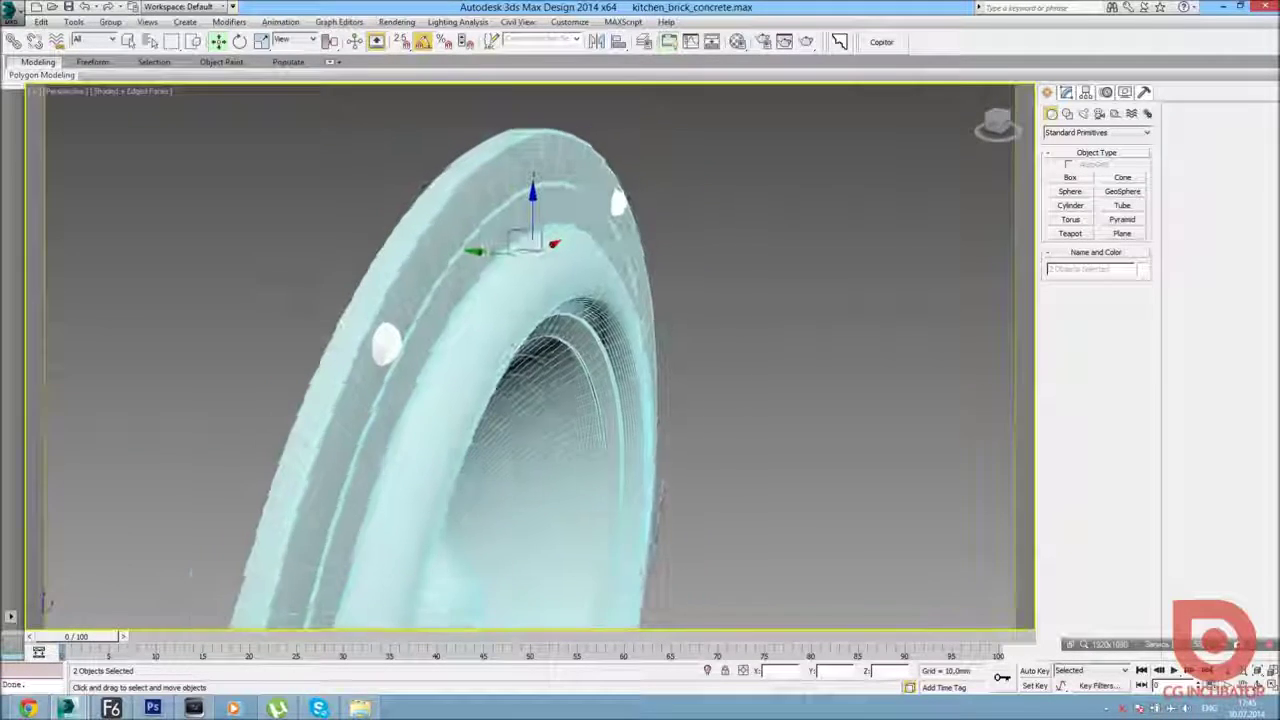
{"action": "scroll", "coordinate": [566, 300], "scroll_direction": "up", "scroll_amount": 3}
{"action": "middle_click_drag", "start_coordinate": [566, 300], "coordinate": [634, 234], "text": "alt"}
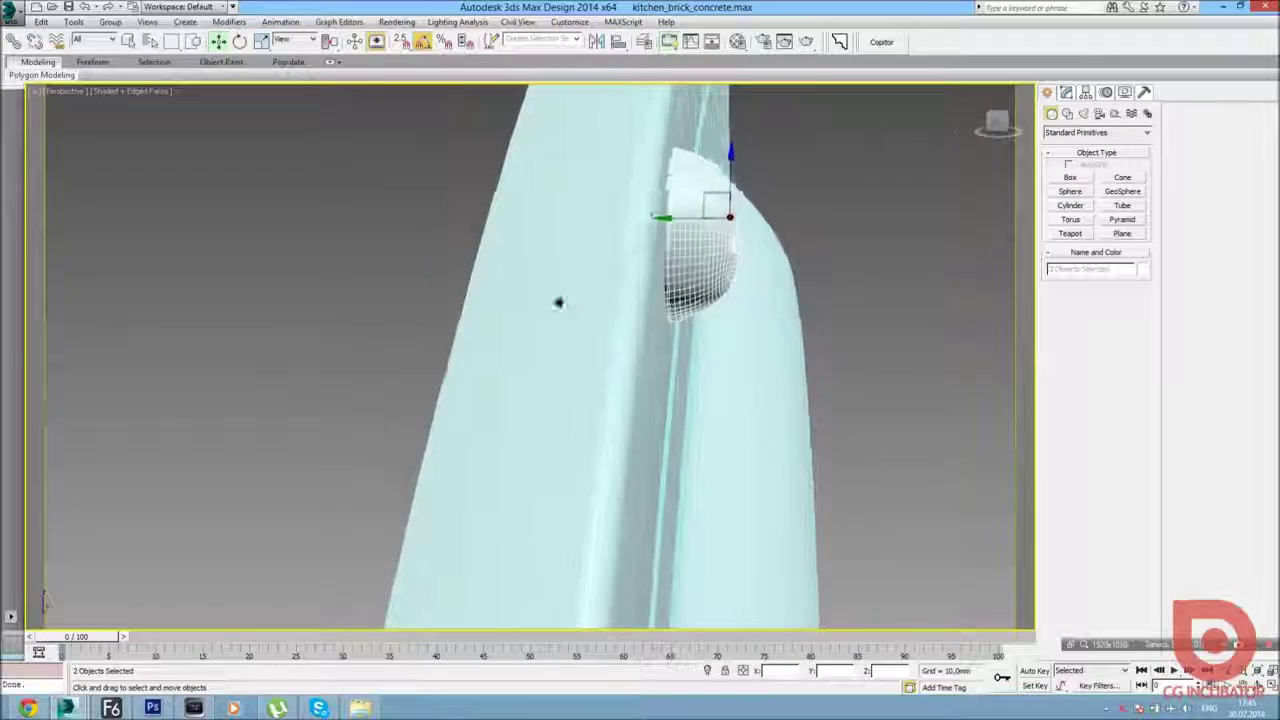
{"action": "left_click_drag", "start_coordinate": [652, 217], "coordinate": [658, 217]}
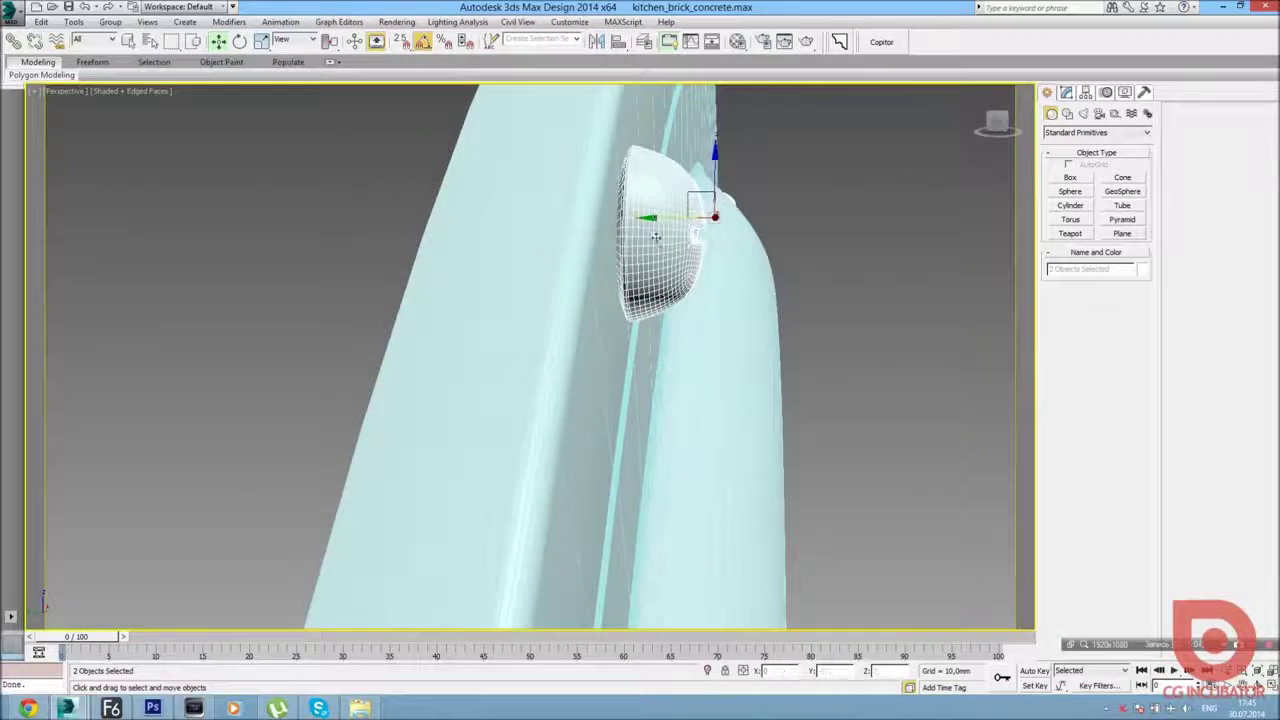
{"action": "middle_click_drag", "start_coordinate": [658, 217], "coordinate": [634, 237], "text": "alt"}
{"action": "scroll", "coordinate": [634, 237], "scroll_direction": "down", "scroll_amount": 5}
Shift-drag both screws down to the ring's bottom edge as Reference clones.
{"action": "left_click_drag", "start_coordinate": [640, 192], "coordinate": [630, 555]}
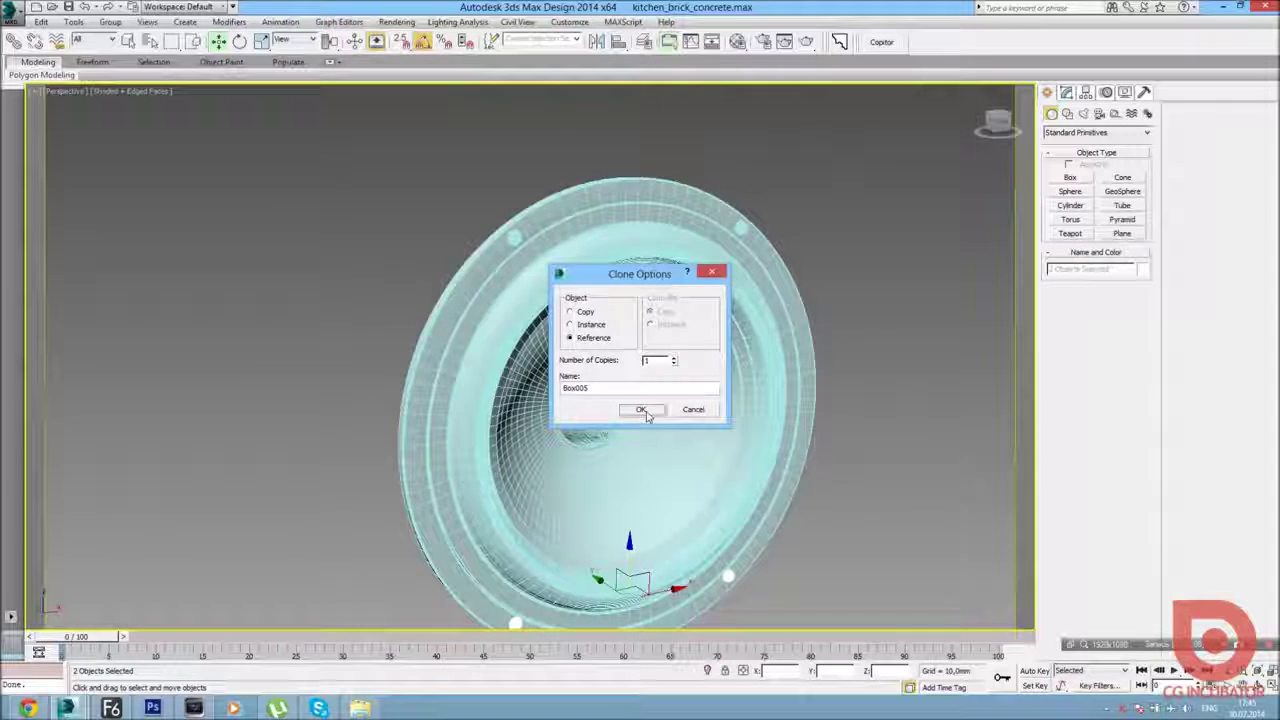
{"action": "left_click", "coordinate": [645, 415]}
{"action": "middle_click_drag", "start_coordinate": [645, 415], "coordinate": [640, 380], "text": "alt"}
{"action": "key", "text": "alt+w"}
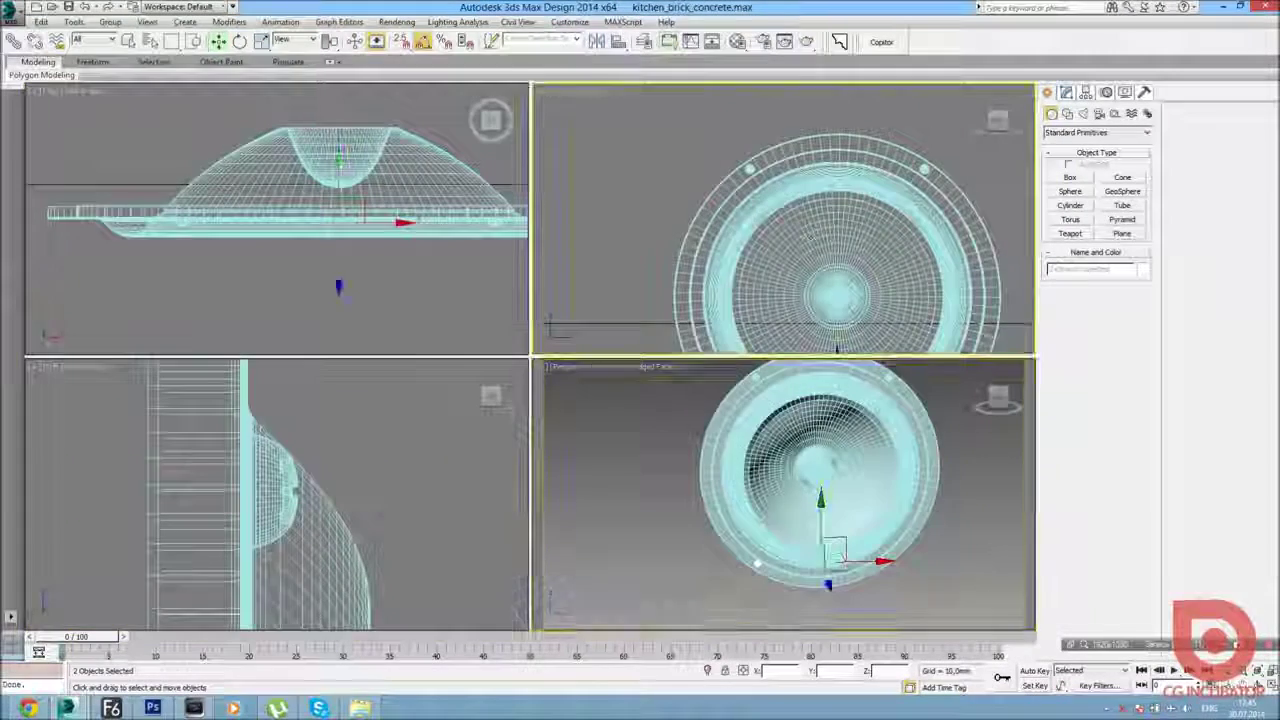
{"action": "right_click", "coordinate": [780, 300]}
{"action": "key", "text": "alt+w"}
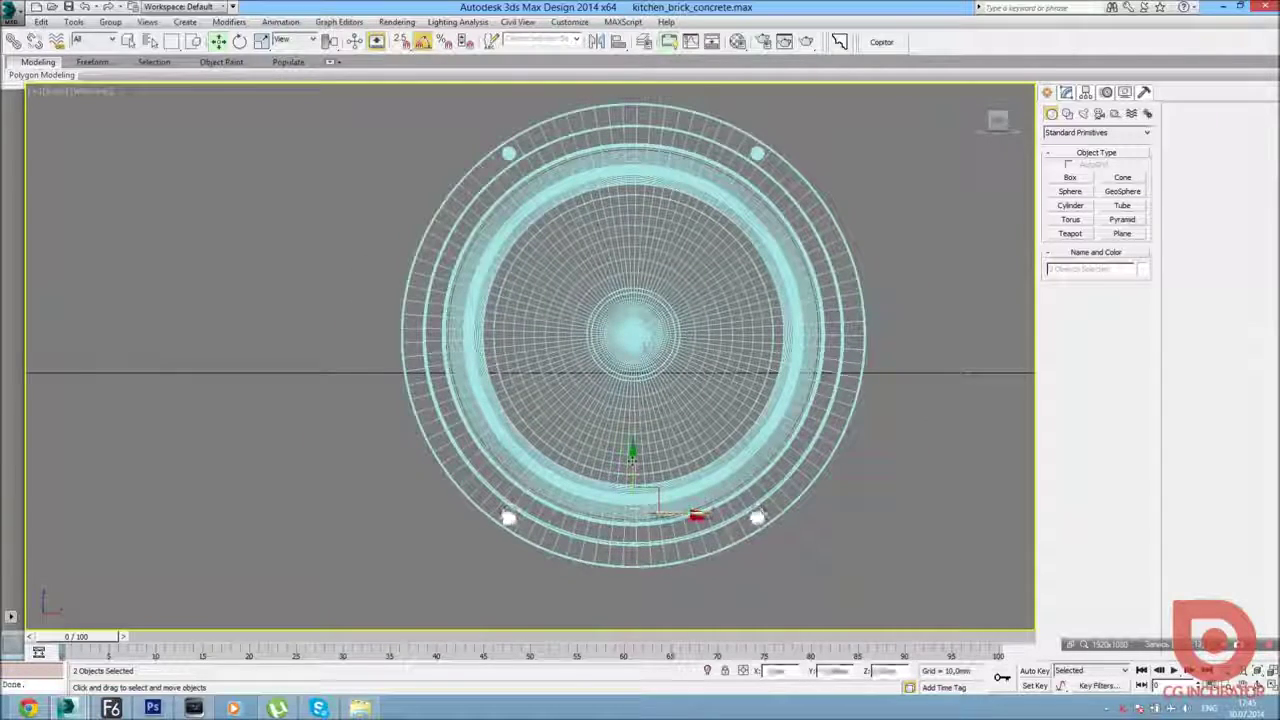
{"action": "key", "text": "alt+w"}
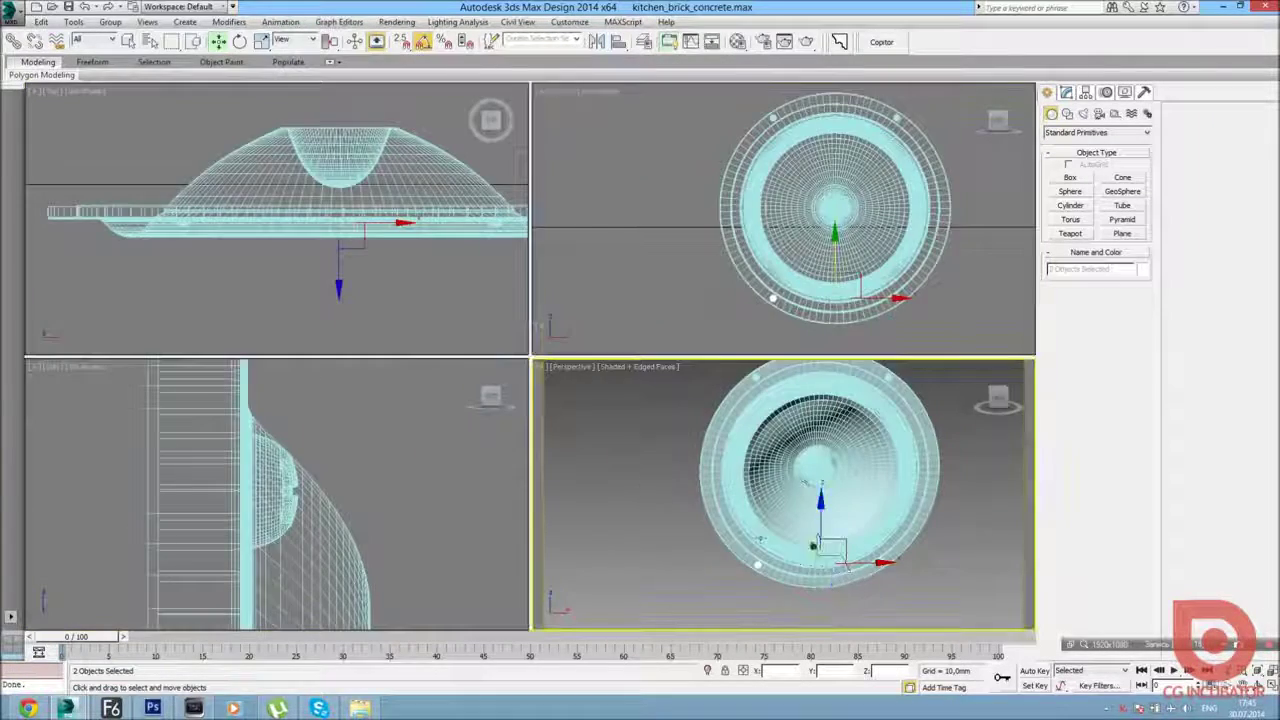
{"action": "key", "text": "alt+w"}
{"action": "middle_click_drag", "start_coordinate": [600, 350], "coordinate": [640, 330], "text": "alt"}
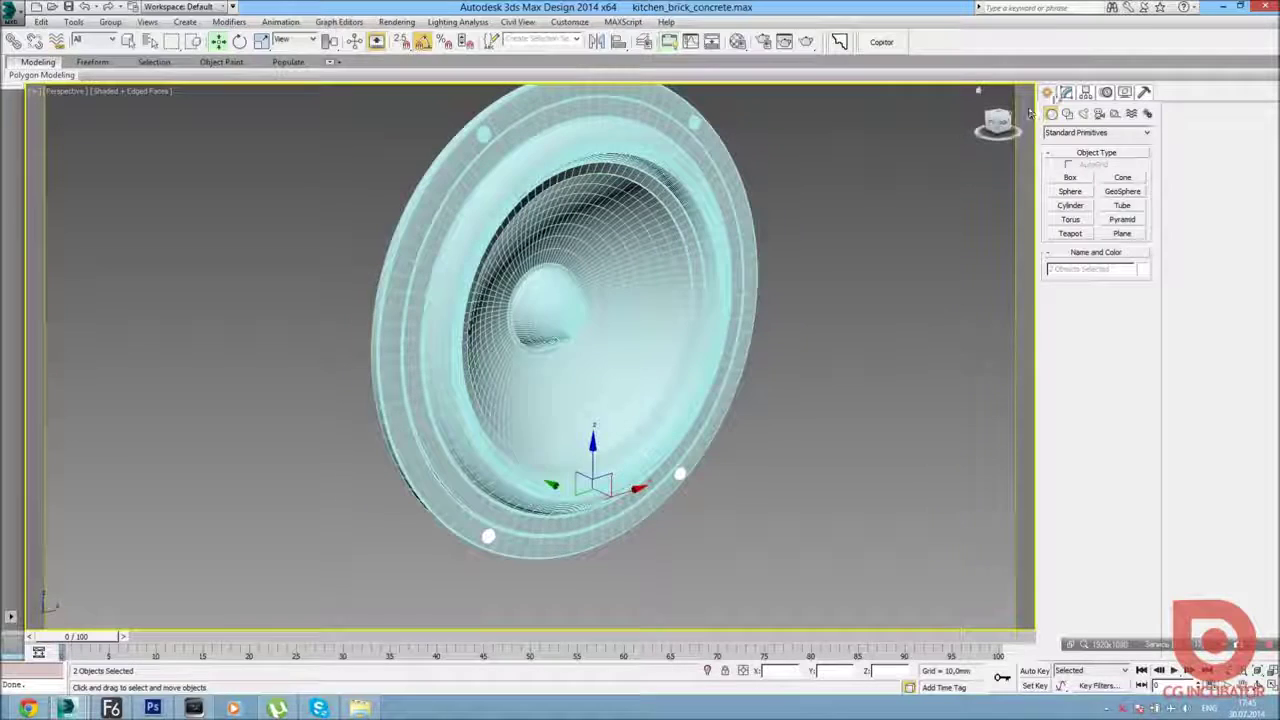
{"action": "left_click", "coordinate": [920, 291]}
{"action": "mouse_move", "coordinate": [920, 291]}
{"action": "middle_mouse_down", "text": "alt"}
{"action": "mouse_move", "coordinate": [754, 357]}
{"action": "mouse_move", "coordinate": [729, 352]}
{"action": "mouse_move", "coordinate": [718, 380]}
{"action": "middle_mouse_up", "text": "alt"}
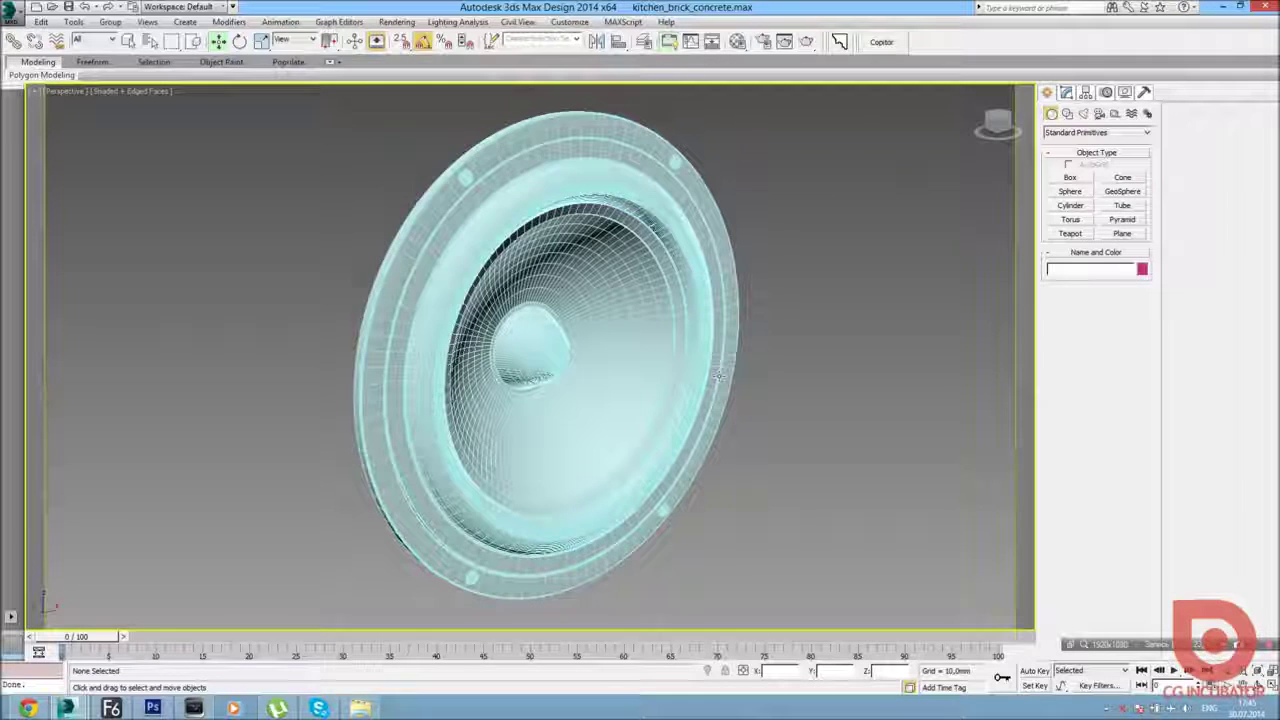
{"action": "key", "text": "F4"}
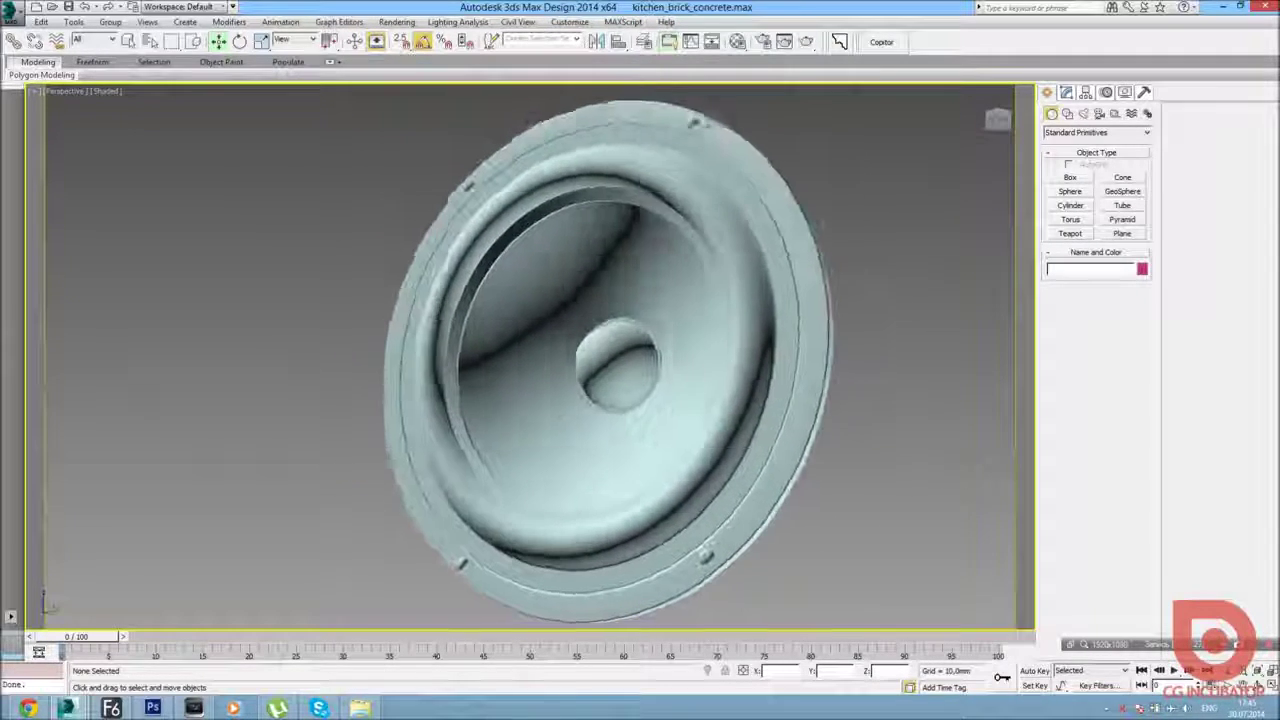
{"action": "key", "text": "F4"}
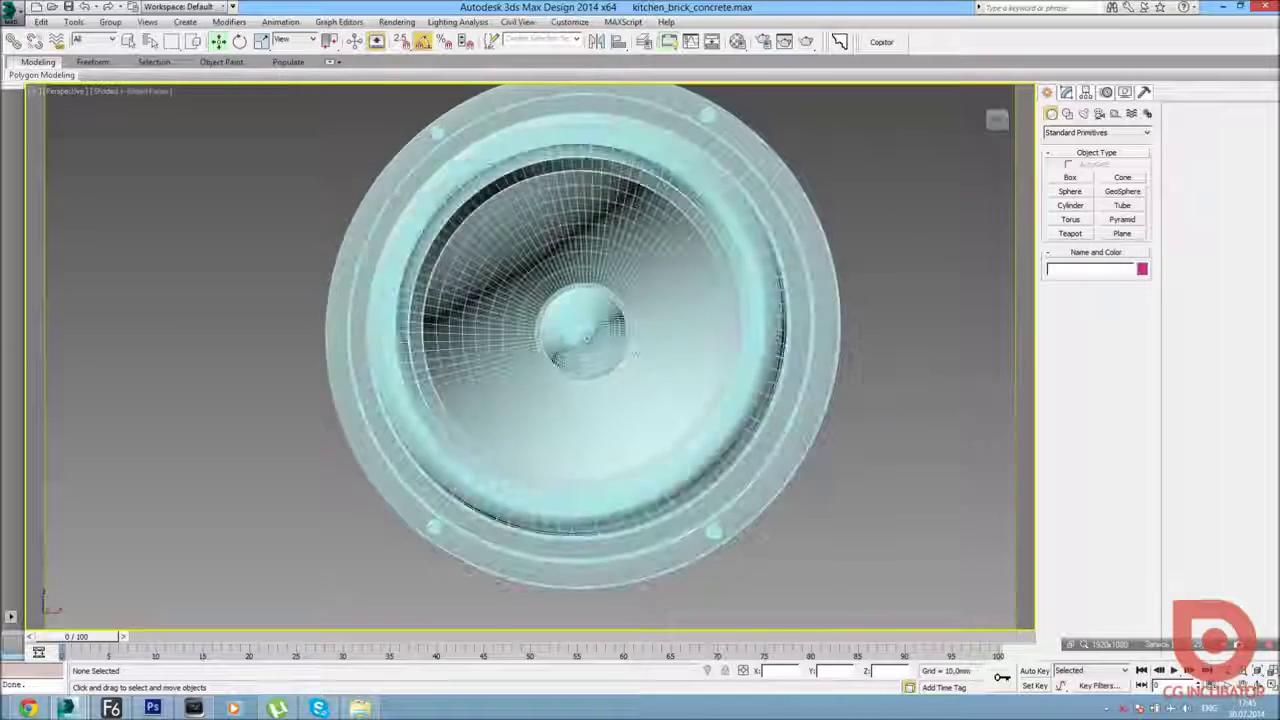